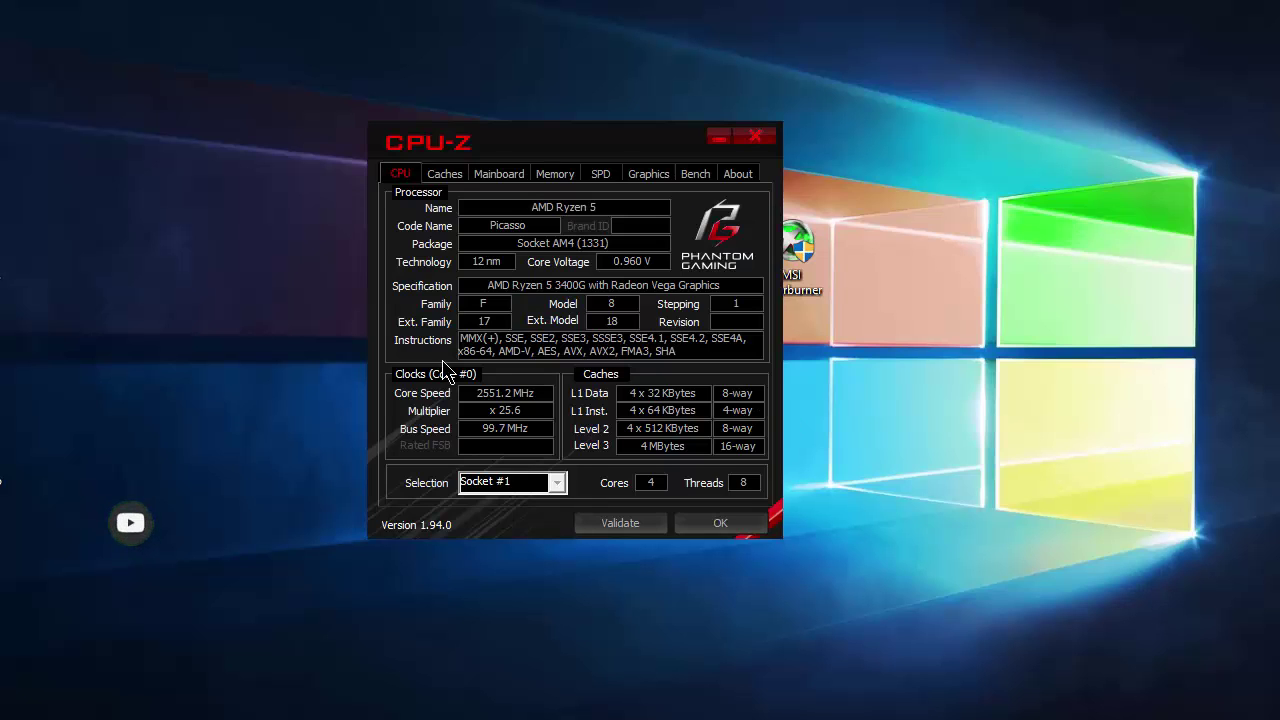
Step: Move the CPU-Z window aside so that the desktop shortcuts are uncovered
{"action": "left_click_drag", "start_coordinate": [592, 161], "coordinate": [313, 181]}
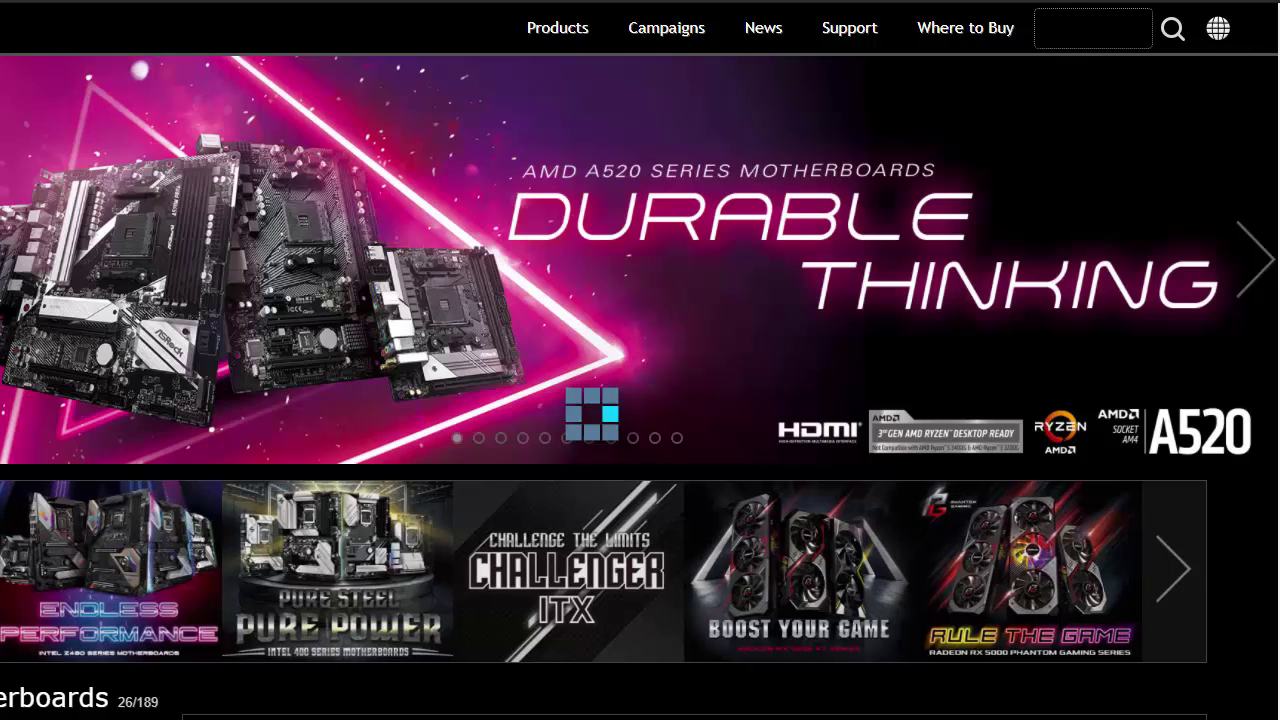
{"action": "scroll", "coordinate": [872, 410], "scroll_direction": "down", "scroll_amount": 3}
{"action": "scroll", "coordinate": [872, 410], "scroll_direction": "down", "scroll_amount": 4}
{"action": "scroll", "coordinate": [294, 437], "scroll_direction": "up", "scroll_amount": 7}
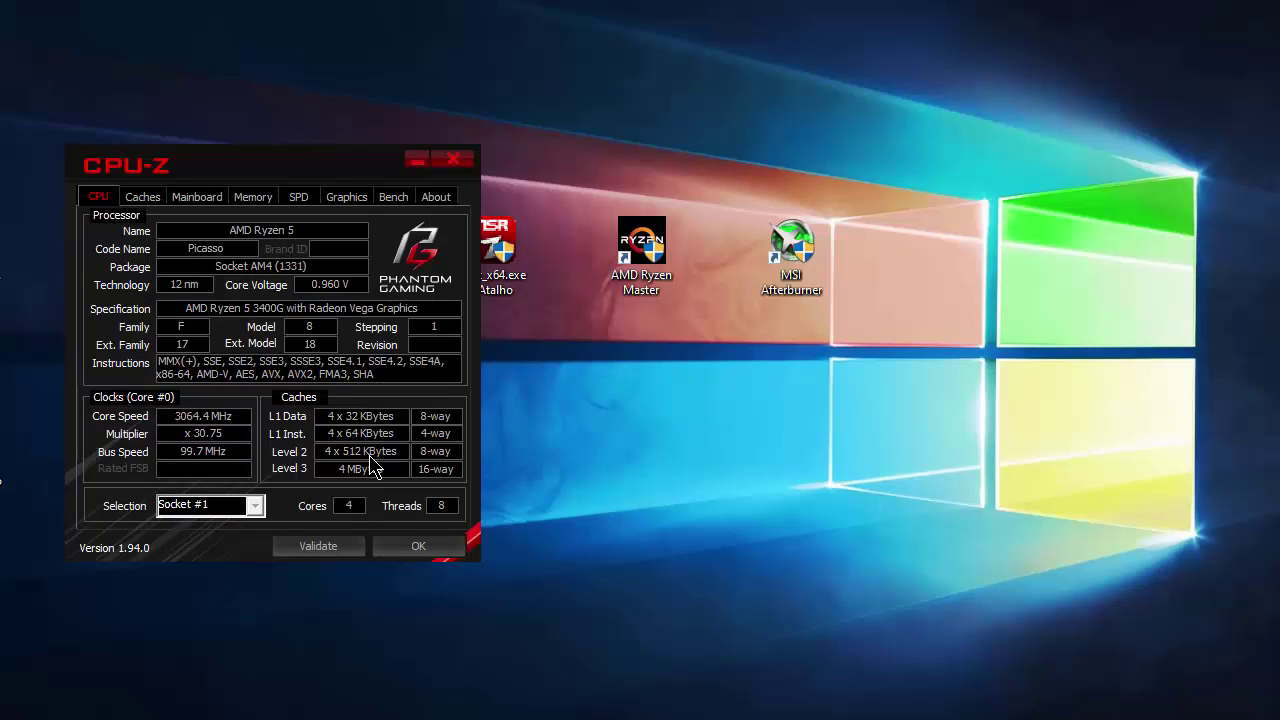
{"action": "left_click_drag", "start_coordinate": [323, 172], "coordinate": [286, 184]}
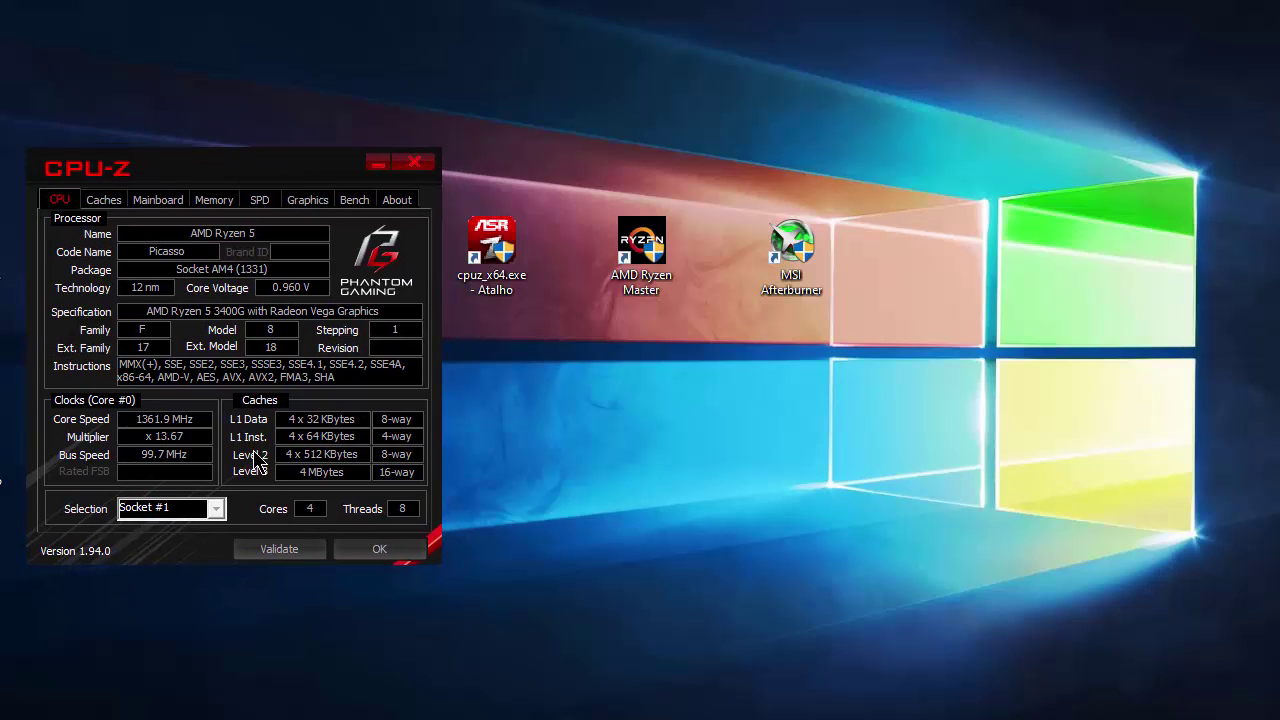
Step: Examine the integrated GPU and processor details reported by CPU-Z
{"action": "left_click", "coordinate": [308, 200]}
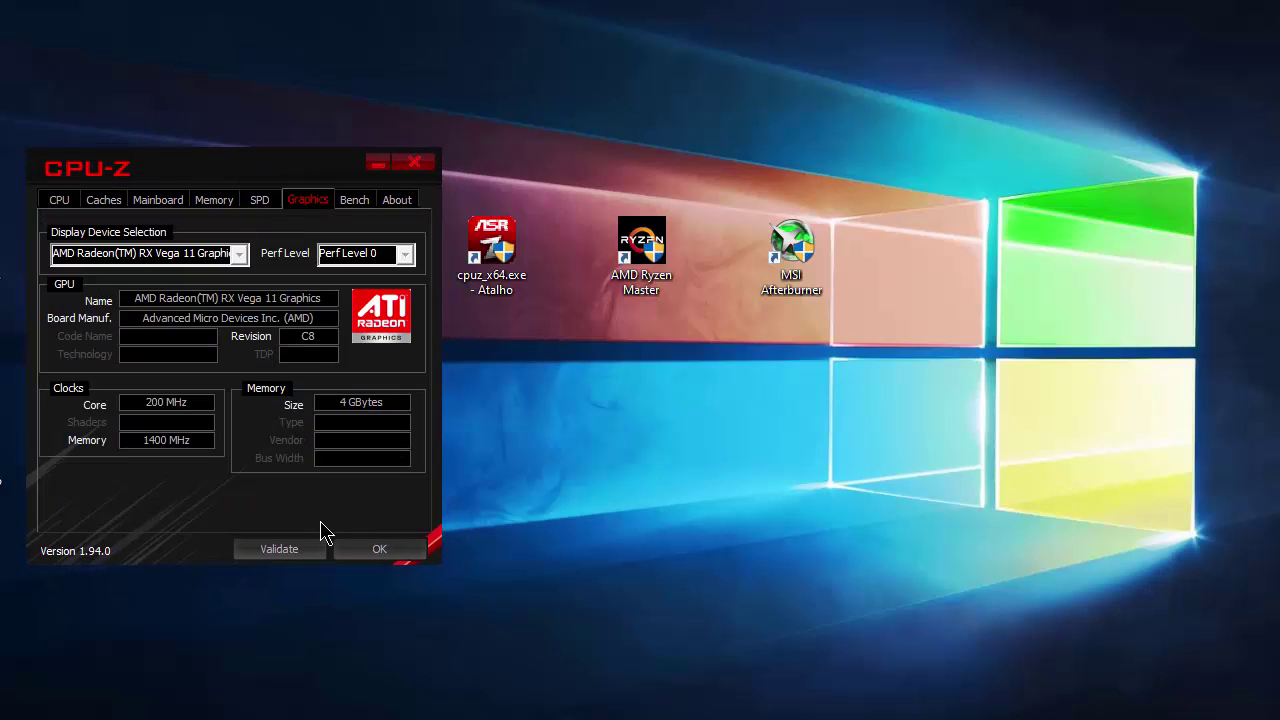
{"action": "left_click", "coordinate": [61, 202]}
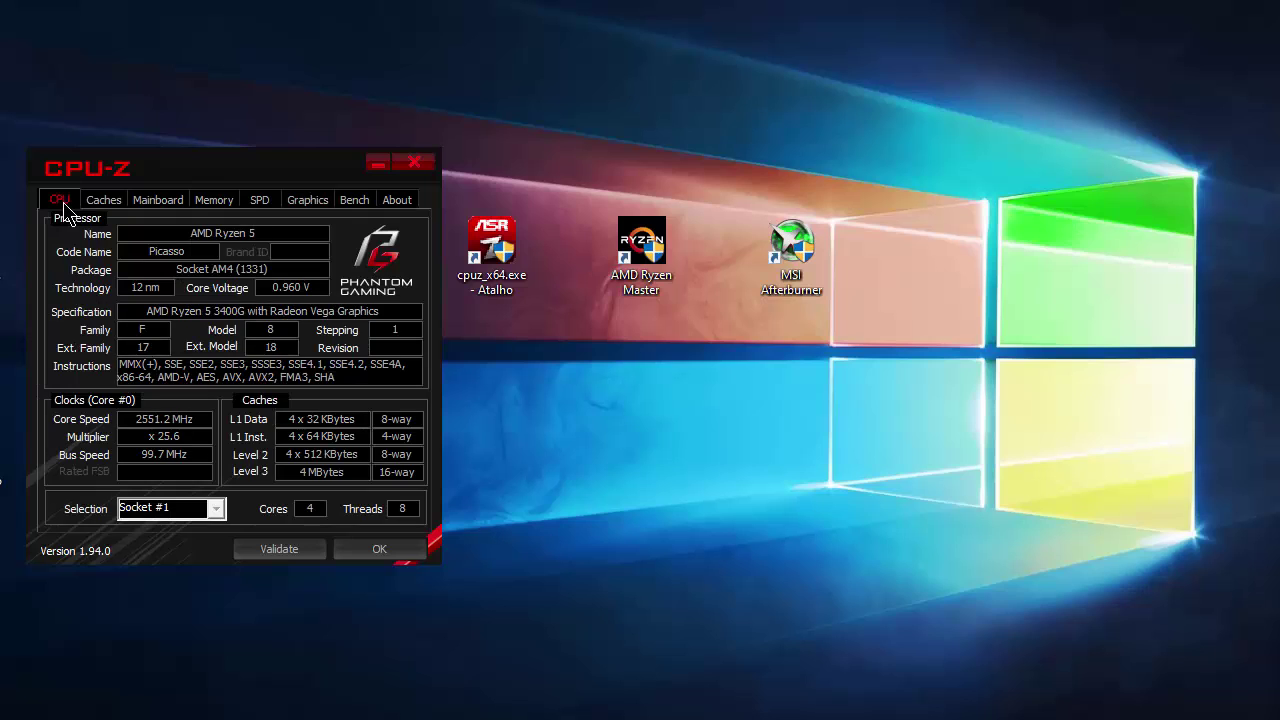
{"action": "left_click", "coordinate": [306, 205]}
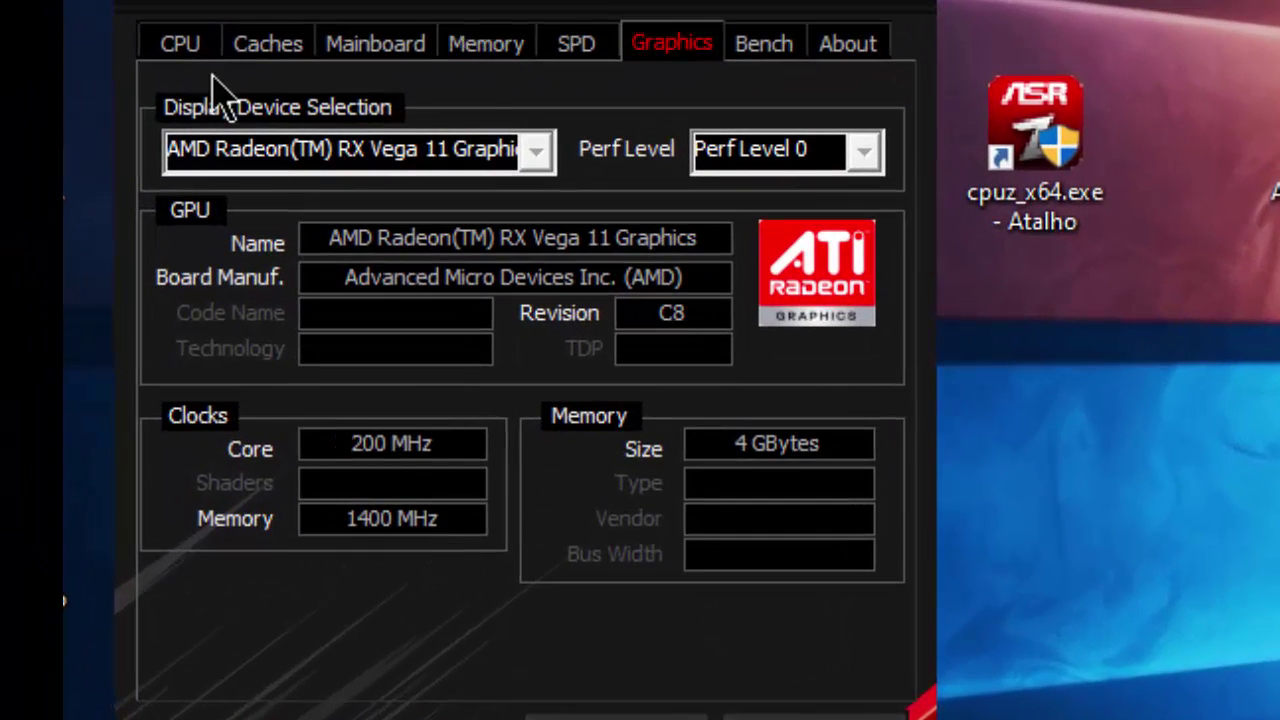
{"action": "left_click", "coordinate": [180, 45]}
{"action": "left_click_drag", "start_coordinate": [486, 4], "coordinate": [541, 3]}
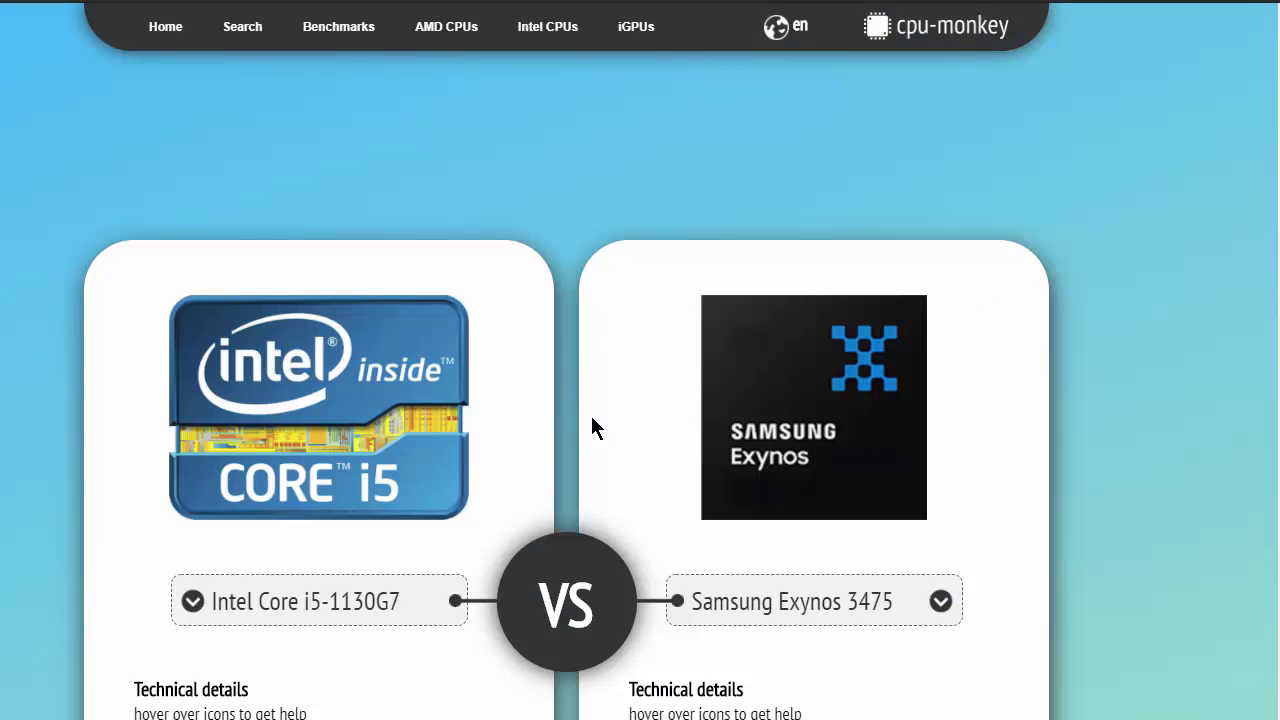
Step: Set the first processor of the cpu-monkey comparison to AMD Ryzen 5 3400G
{"action": "scroll", "coordinate": [763, 434], "scroll_direction": "down", "scroll_amount": 2}
{"action": "scroll", "coordinate": [671, 429], "scroll_direction": "up", "scroll_amount": 3}
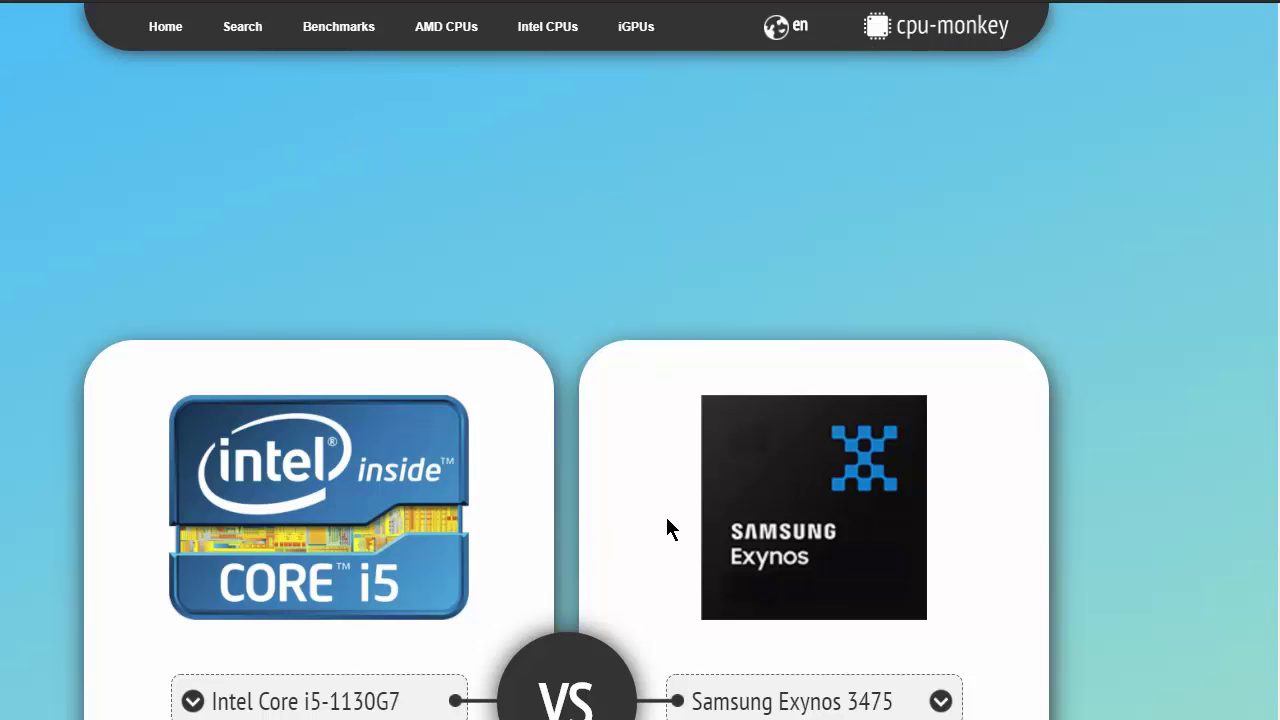
{"action": "scroll", "coordinate": [668, 514], "scroll_direction": "down", "scroll_amount": 3}
{"action": "scroll", "coordinate": [670, 517], "scroll_direction": "down", "scroll_amount": 4}
{"action": "scroll", "coordinate": [672, 520], "scroll_direction": "up", "scroll_amount": 3}
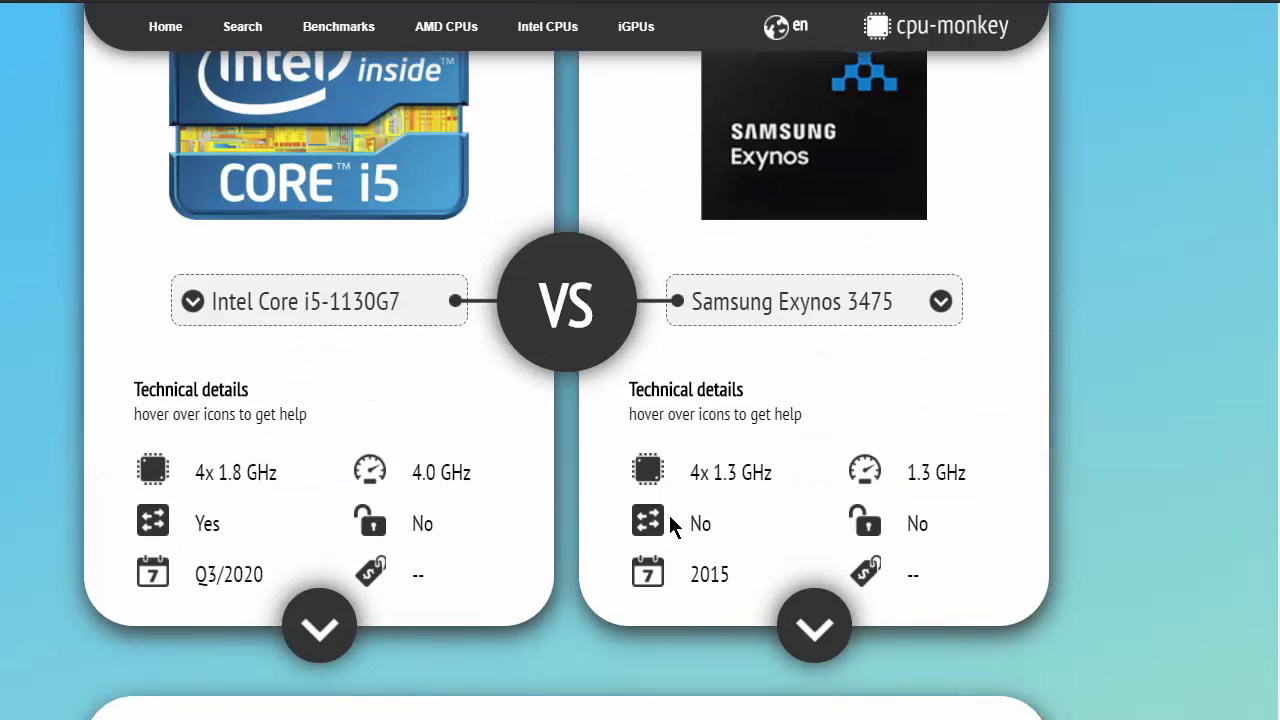
{"action": "scroll", "coordinate": [800, 448], "scroll_direction": "up", "scroll_amount": 1}
{"action": "scroll", "coordinate": [840, 452], "scroll_direction": "up", "scroll_amount": 2}
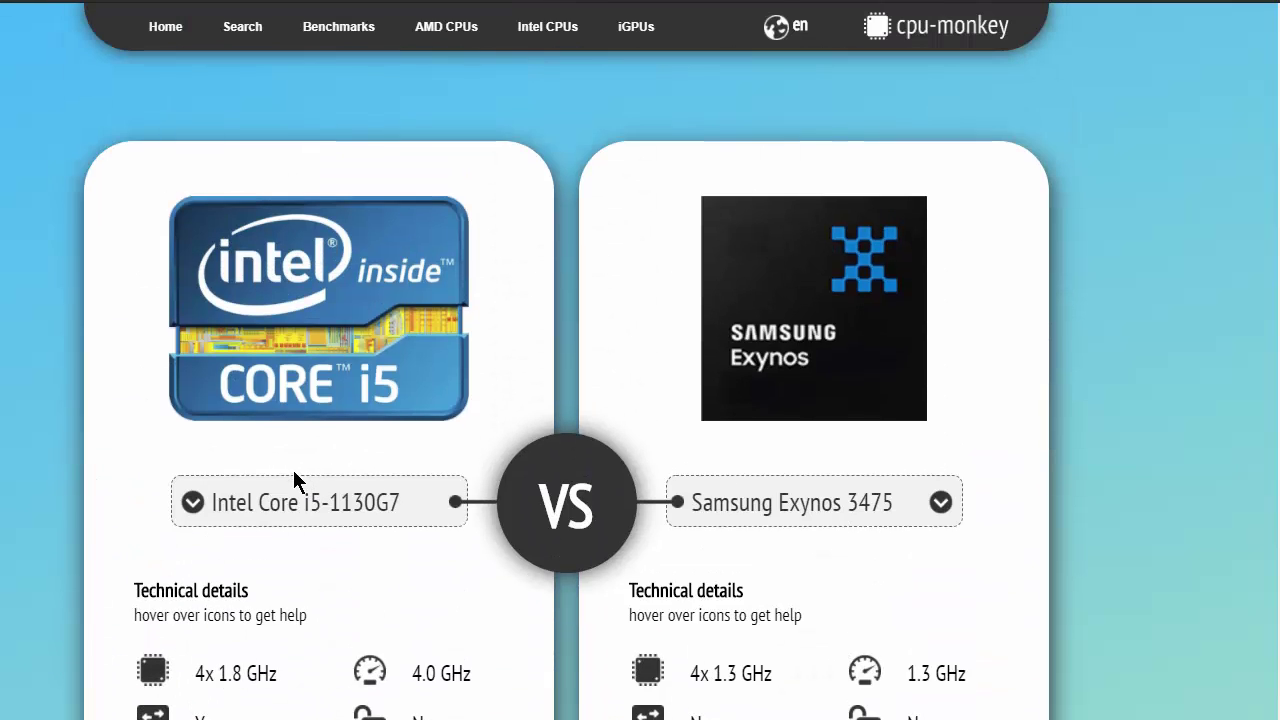
{"action": "scroll", "coordinate": [300, 460], "scroll_direction": "up", "scroll_amount": 2}
{"action": "scroll", "coordinate": [334, 434], "scroll_direction": "down", "scroll_amount": 2}
{"action": "left_click", "coordinate": [330, 508]}
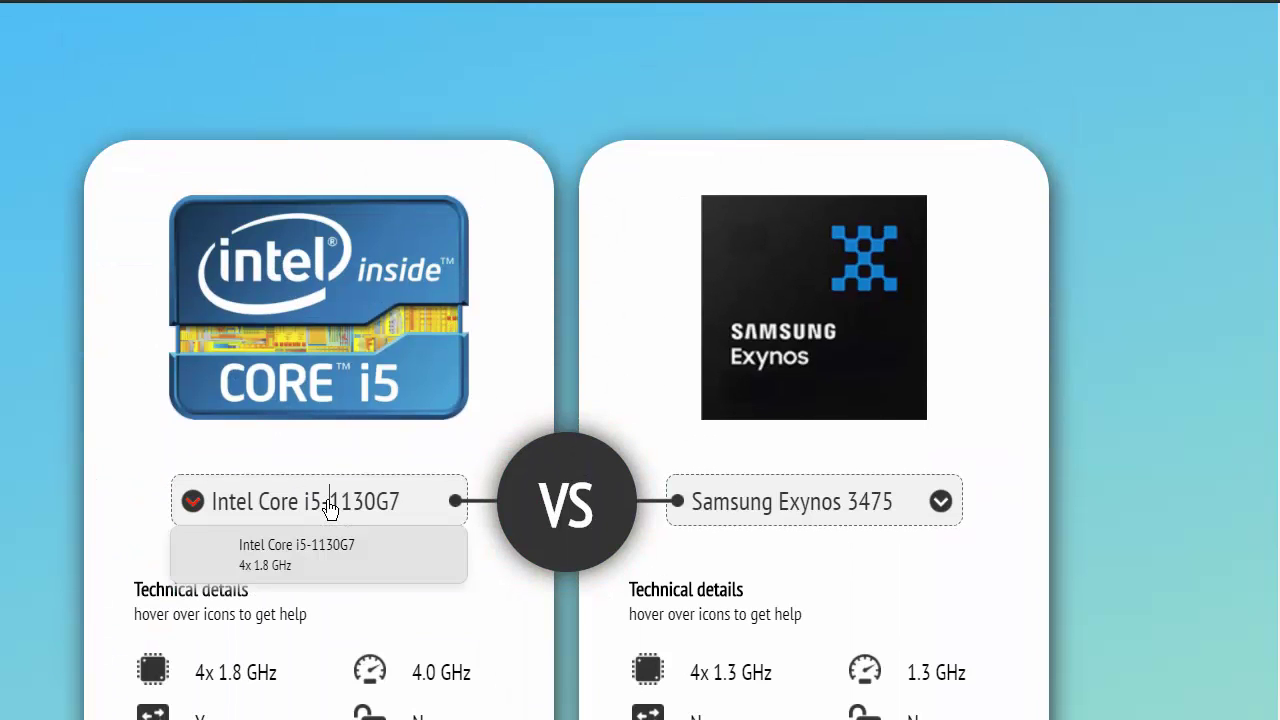
{"action": "type", "text": "340"}
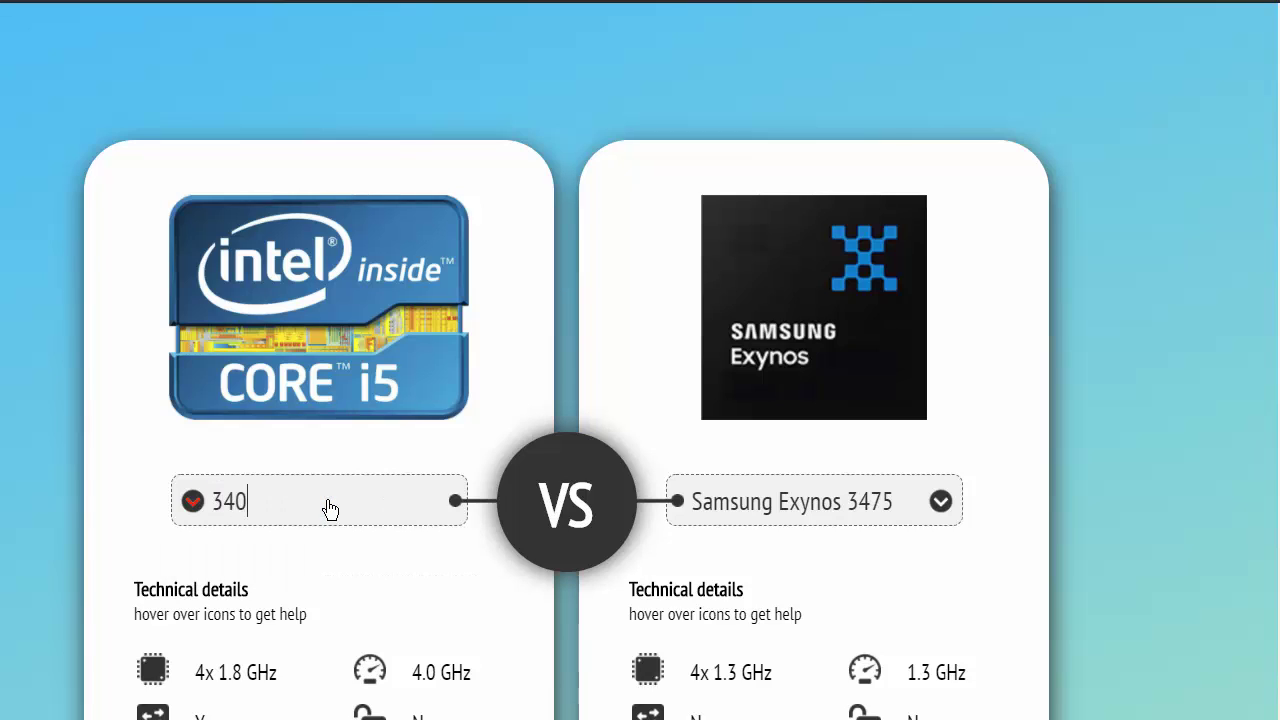
{"action": "type", "text": "0g"}
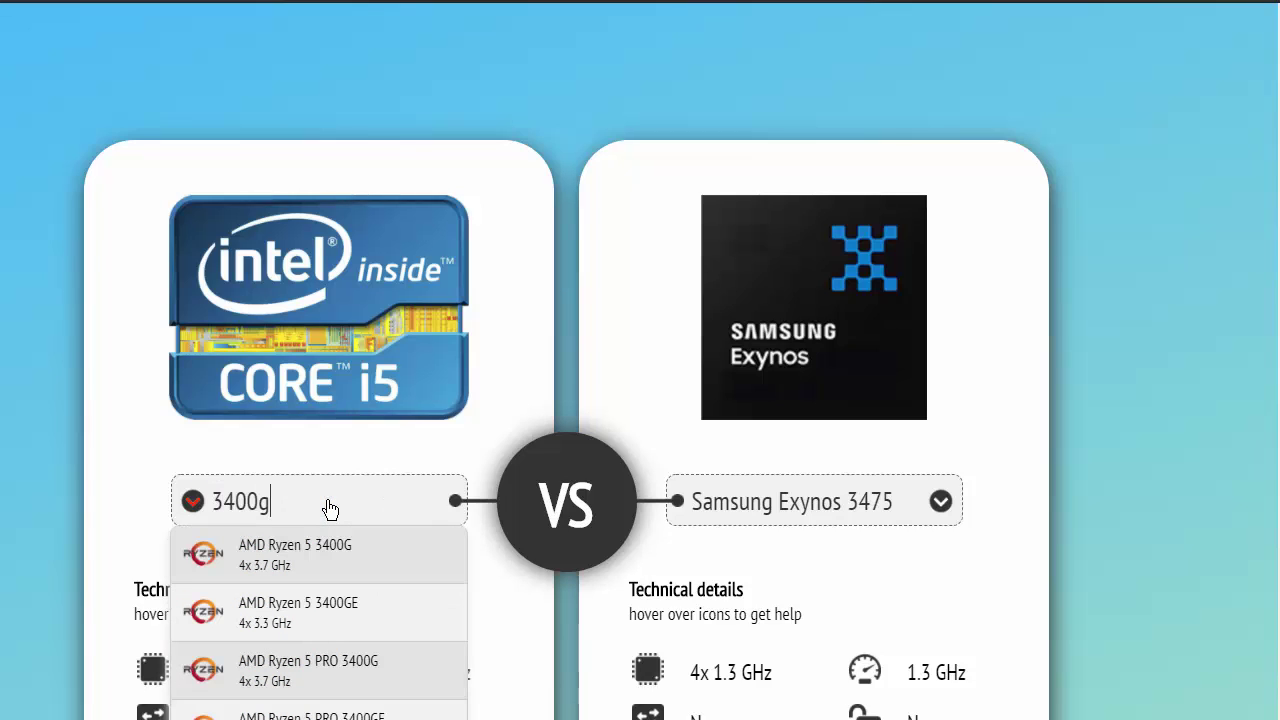
{"action": "left_click", "coordinate": [330, 553]}
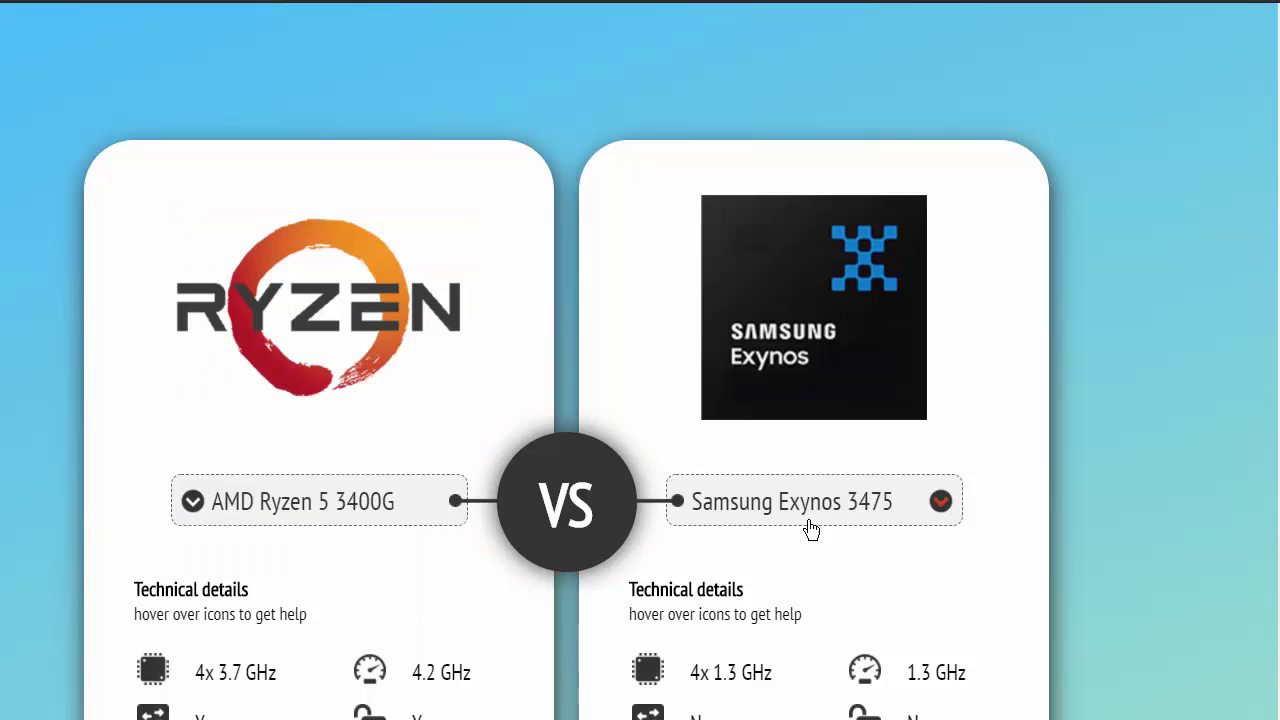
Step: Set the second processor to AMD Ryzen 5 2400G and run the comparison
{"action": "left_click", "coordinate": [843, 517]}
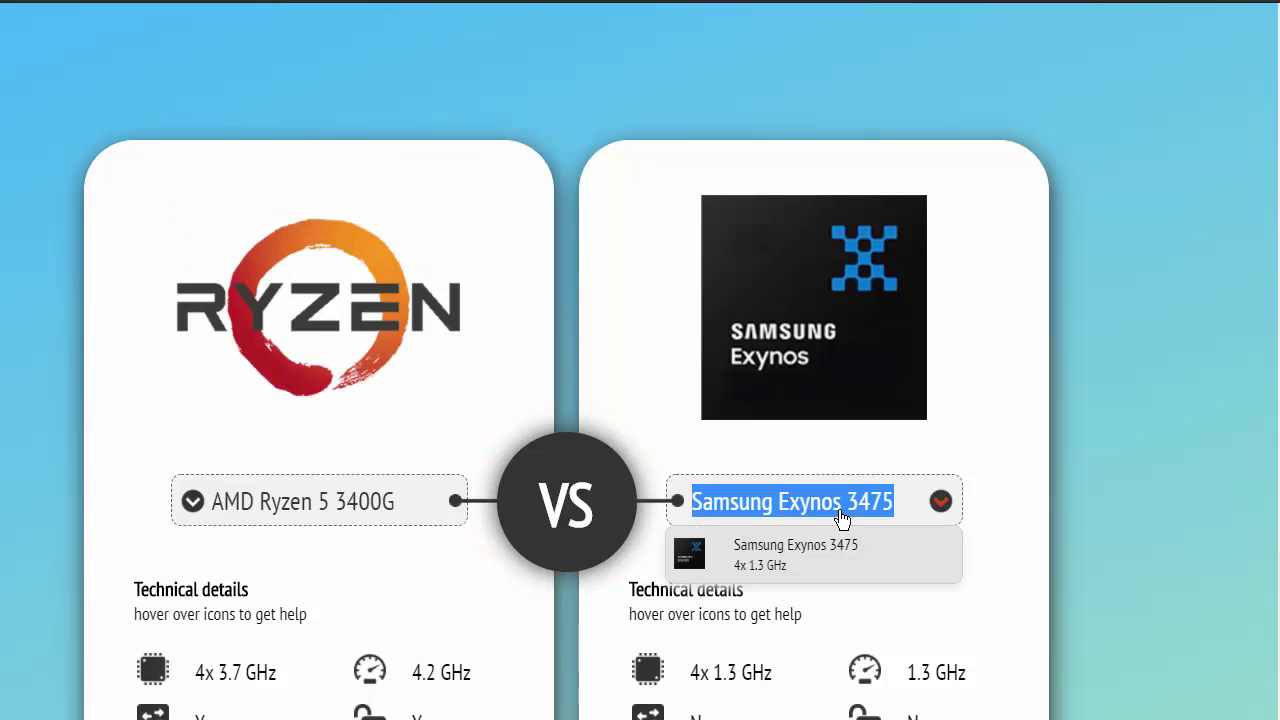
{"action": "type", "text": "2400g"}
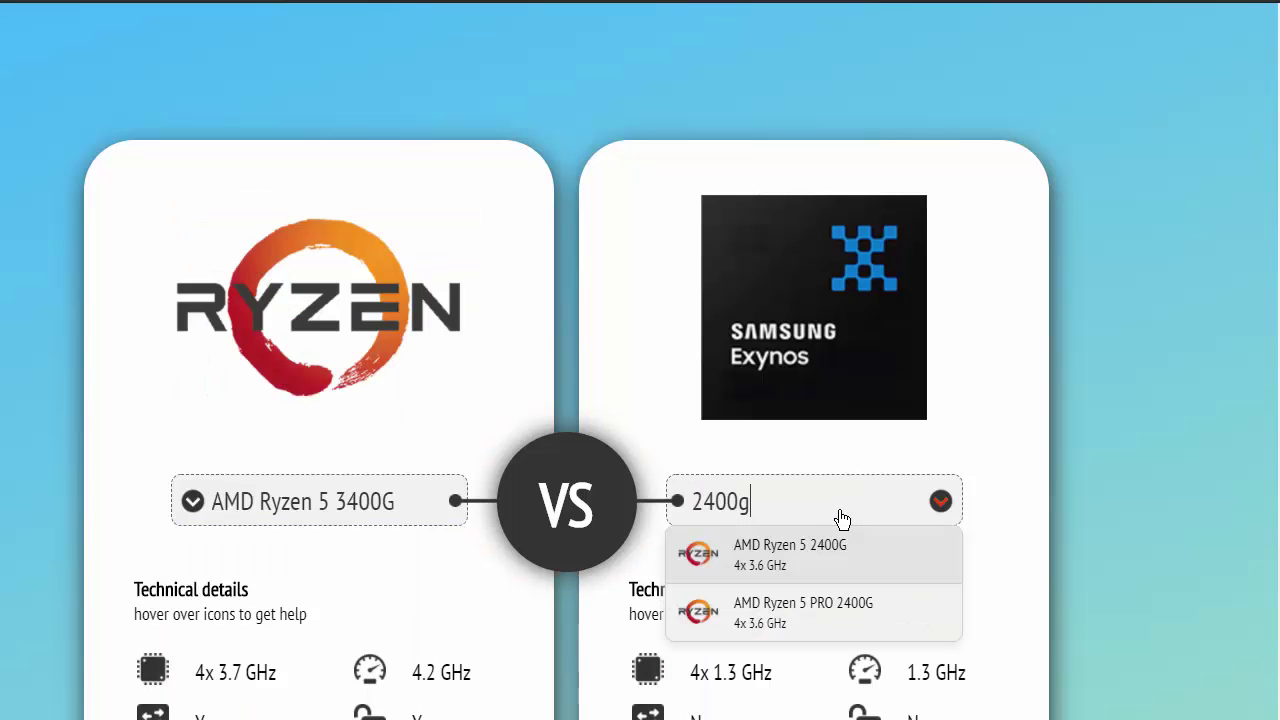
{"action": "left_click", "coordinate": [802, 550]}
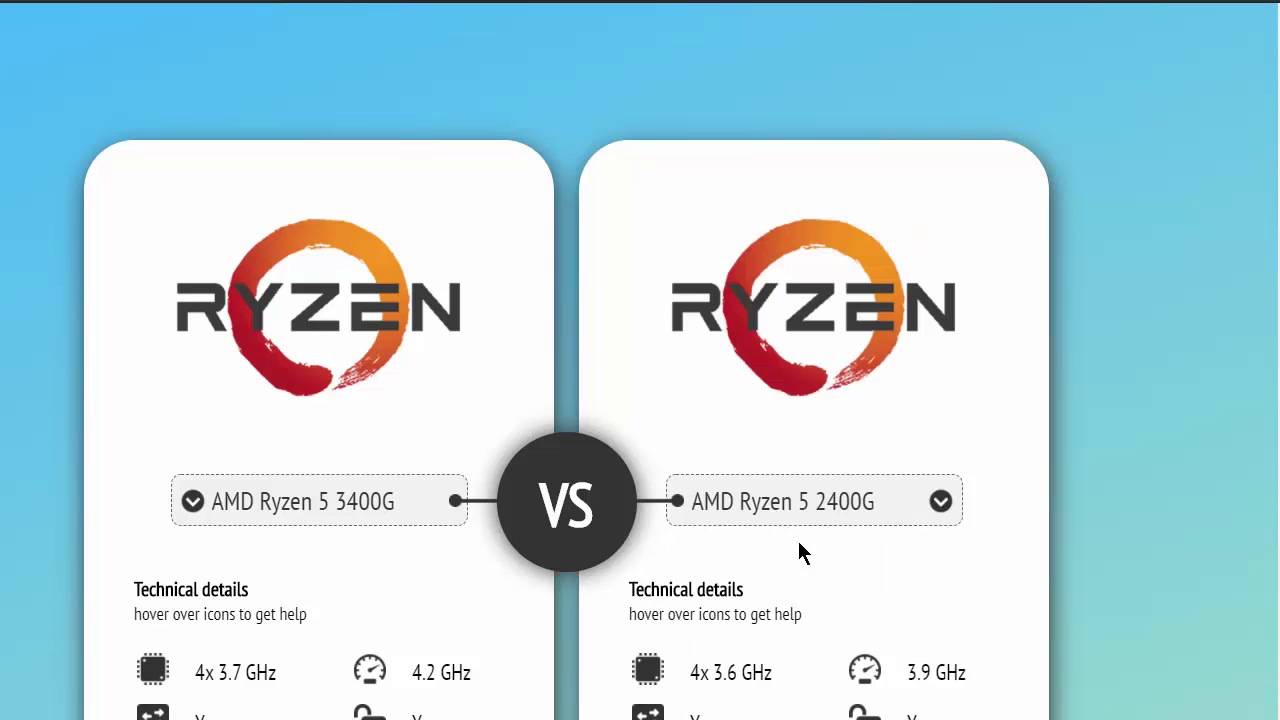
{"action": "left_click", "coordinate": [531, 522]}
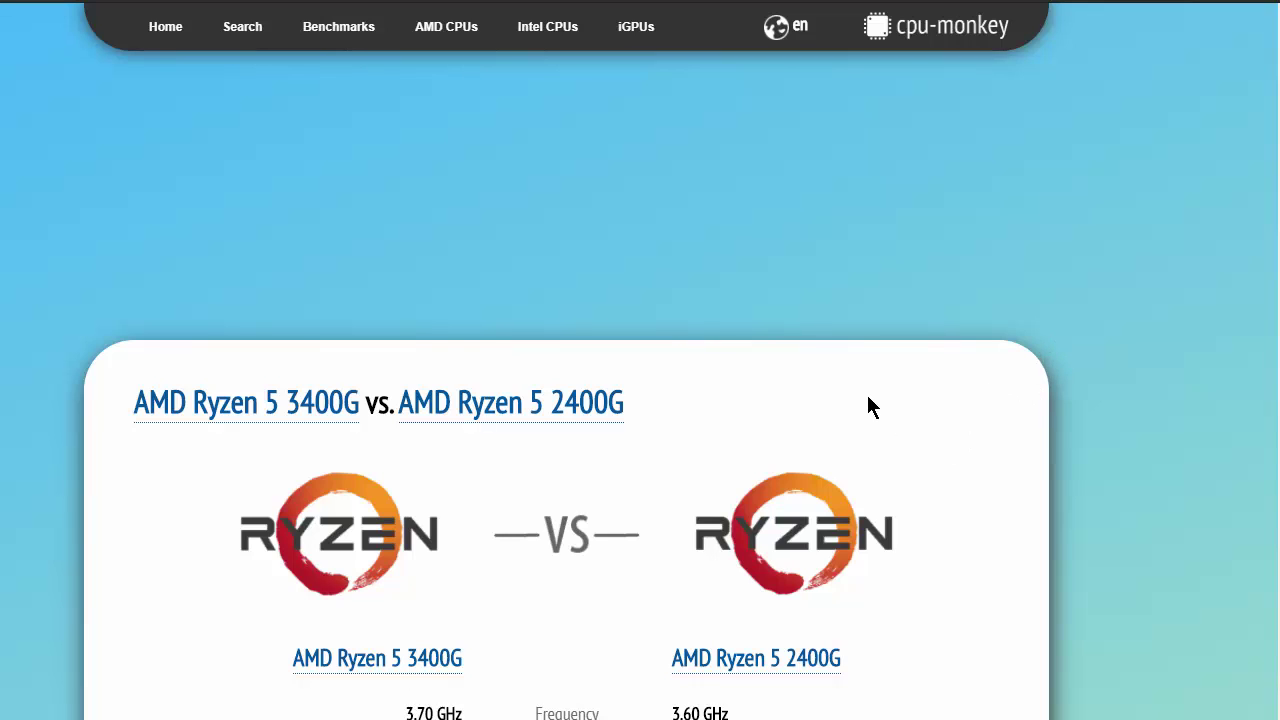
Step: Examine the base and turbo clock frequencies of both processors in the comparison table
{"action": "scroll", "coordinate": [864, 393], "scroll_direction": "down", "scroll_amount": 2}
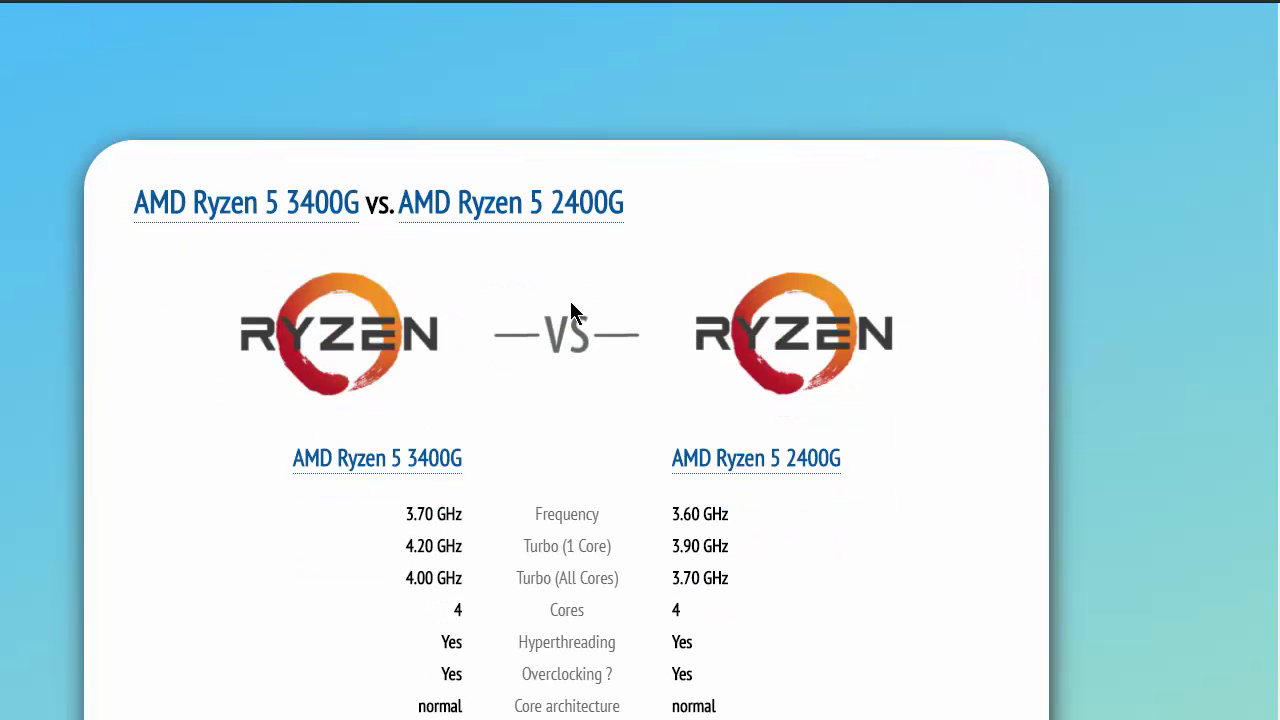
{"action": "scroll", "coordinate": [365, 270], "scroll_direction": "down", "scroll_amount": 2}
{"action": "scroll", "coordinate": [583, 338], "scroll_direction": "up", "scroll_amount": 2}
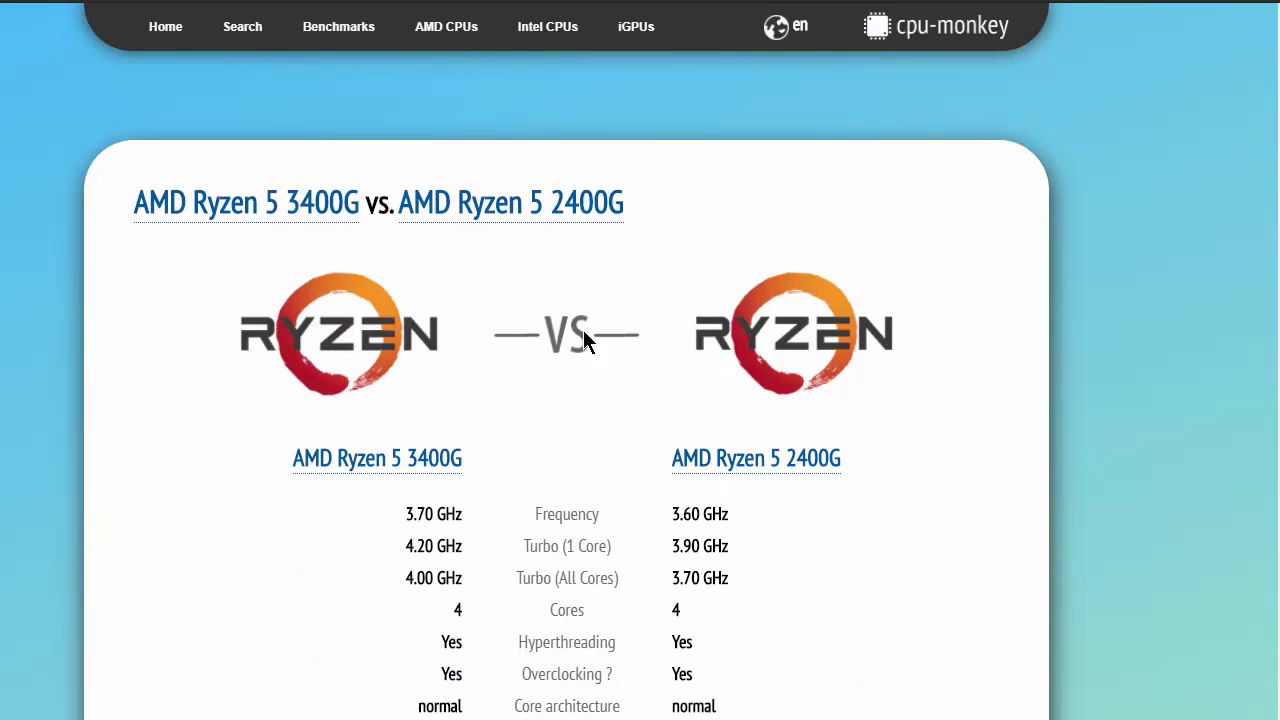
{"action": "scroll", "coordinate": [757, 334], "scroll_direction": "down", "scroll_amount": 1}
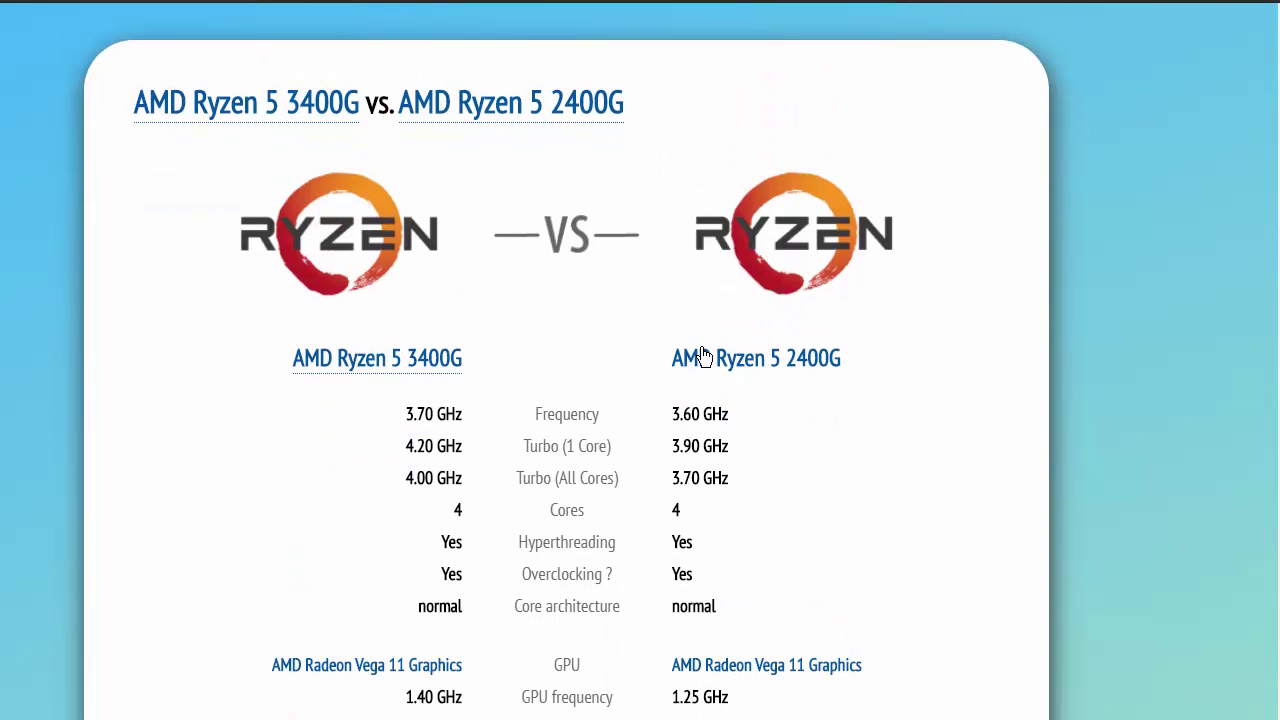
{"action": "scroll", "coordinate": [703, 356], "scroll_direction": "down", "scroll_amount": 1}
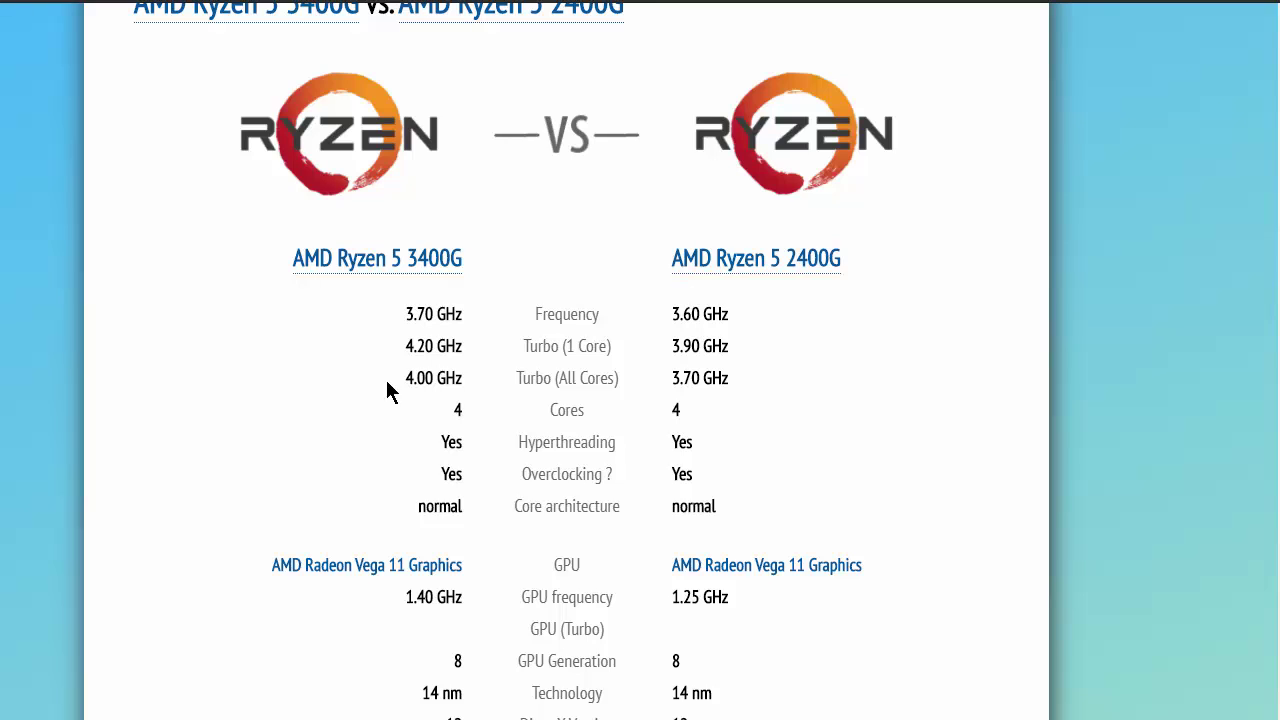
{"action": "left_click_drag", "start_coordinate": [416, 314], "coordinate": [433, 314]}
Step: Compare the GPU frequency of the two processors' integrated Vega 11 graphics
{"action": "scroll", "coordinate": [876, 588], "scroll_direction": "down", "scroll_amount": 2}
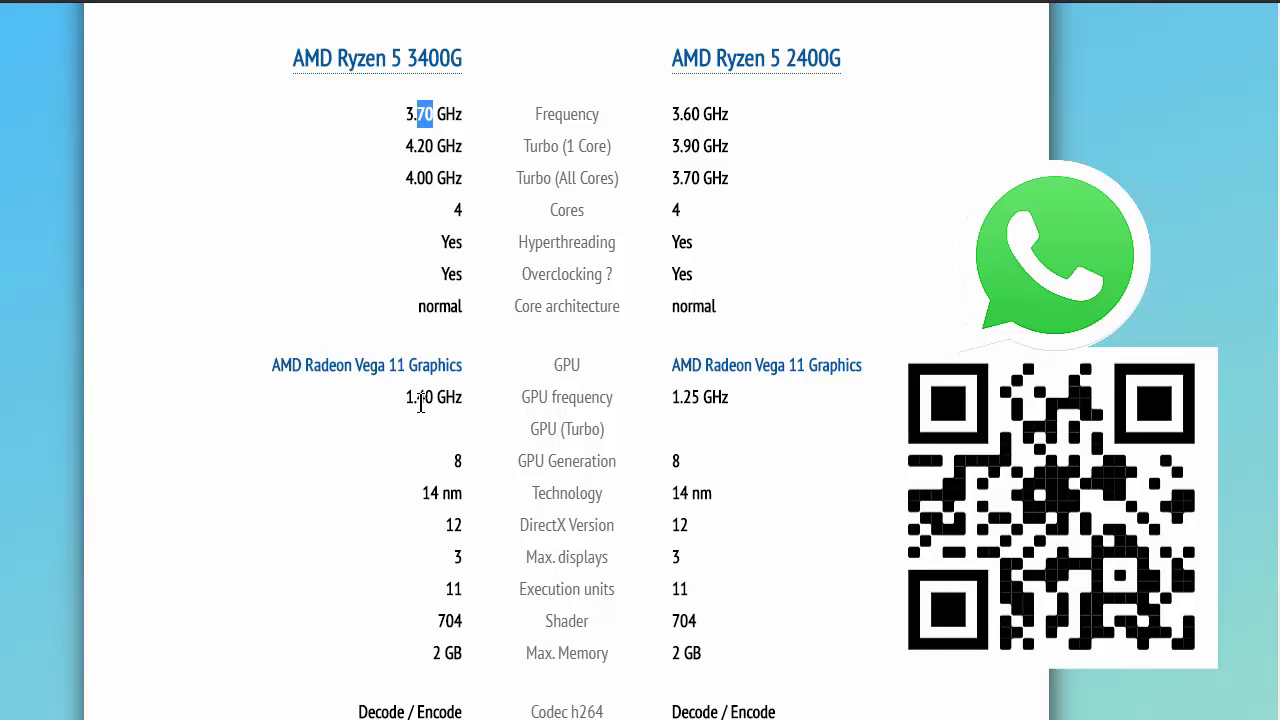
{"action": "left_click_drag", "start_coordinate": [408, 397], "coordinate": [458, 400]}
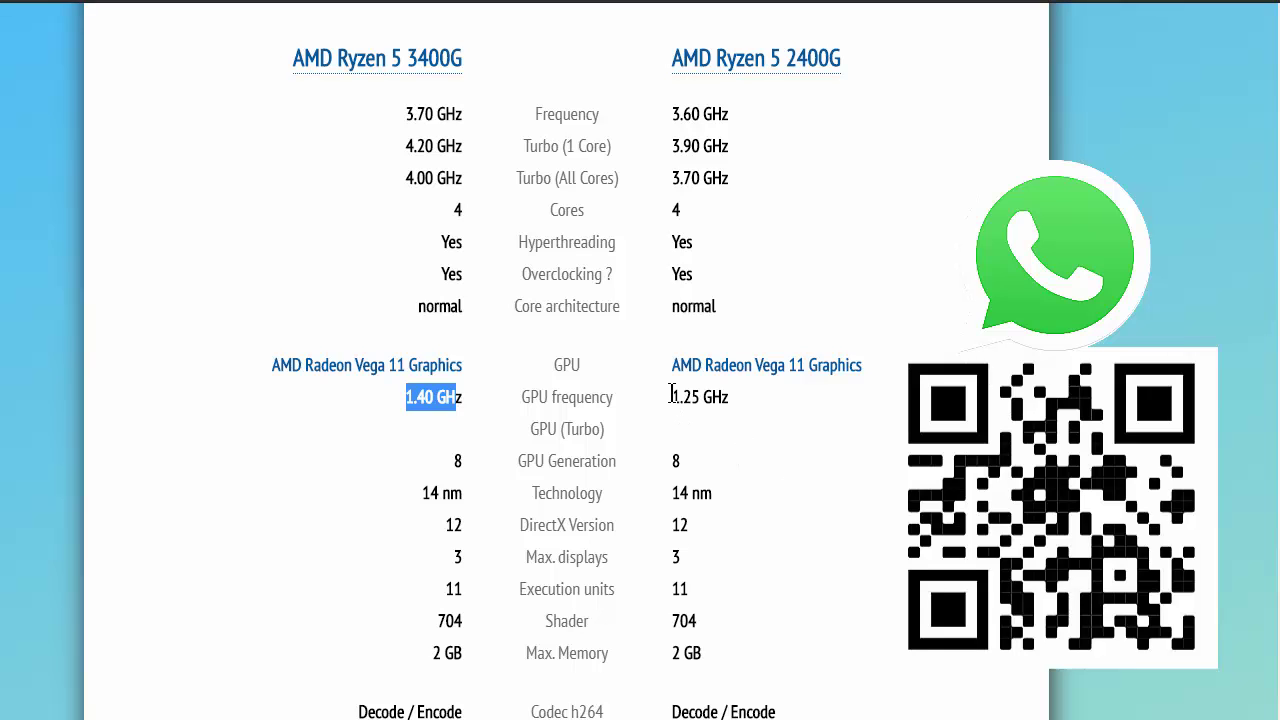
{"action": "left_click_drag", "start_coordinate": [670, 397], "coordinate": [741, 400]}
{"action": "left_click", "coordinate": [905, 450]}
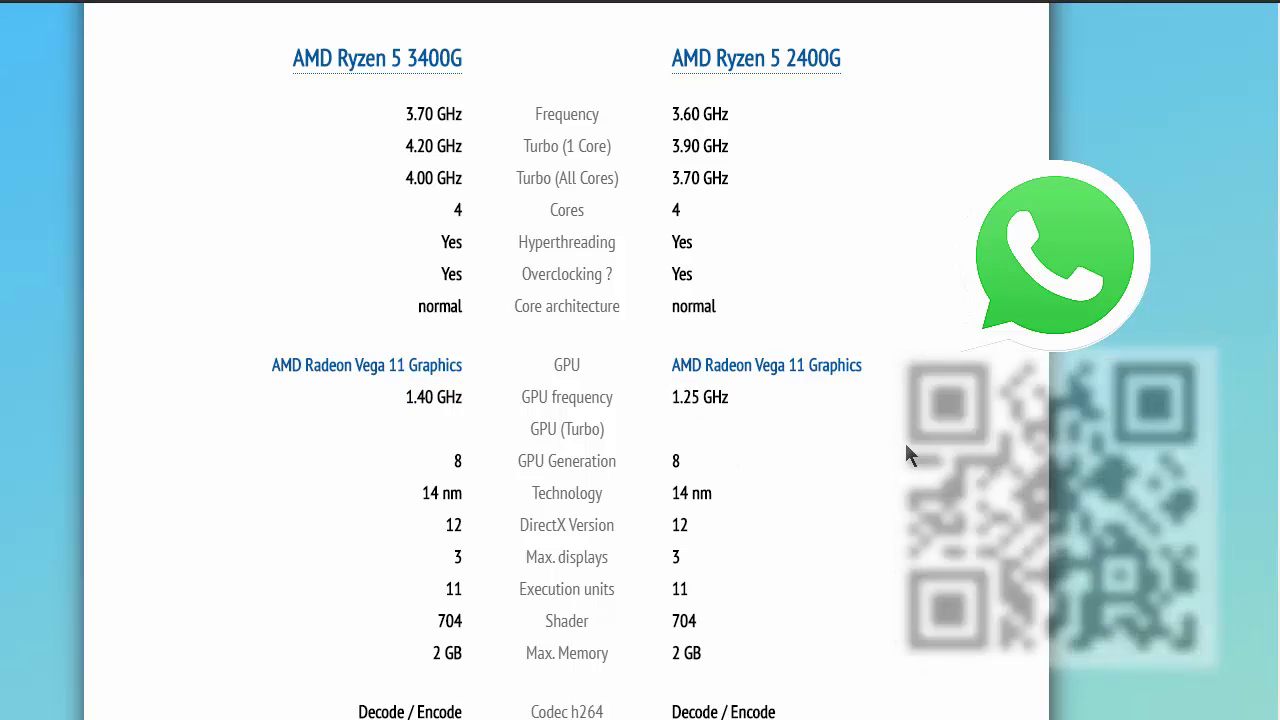
Step: Review the remaining integrated graphics specifications, highlighting the 3400G's maximum GPU memory
{"action": "scroll", "coordinate": [920, 527], "scroll_direction": "down", "scroll_amount": 1}
{"action": "scroll", "coordinate": [920, 529], "scroll_direction": "down", "scroll_amount": 1}
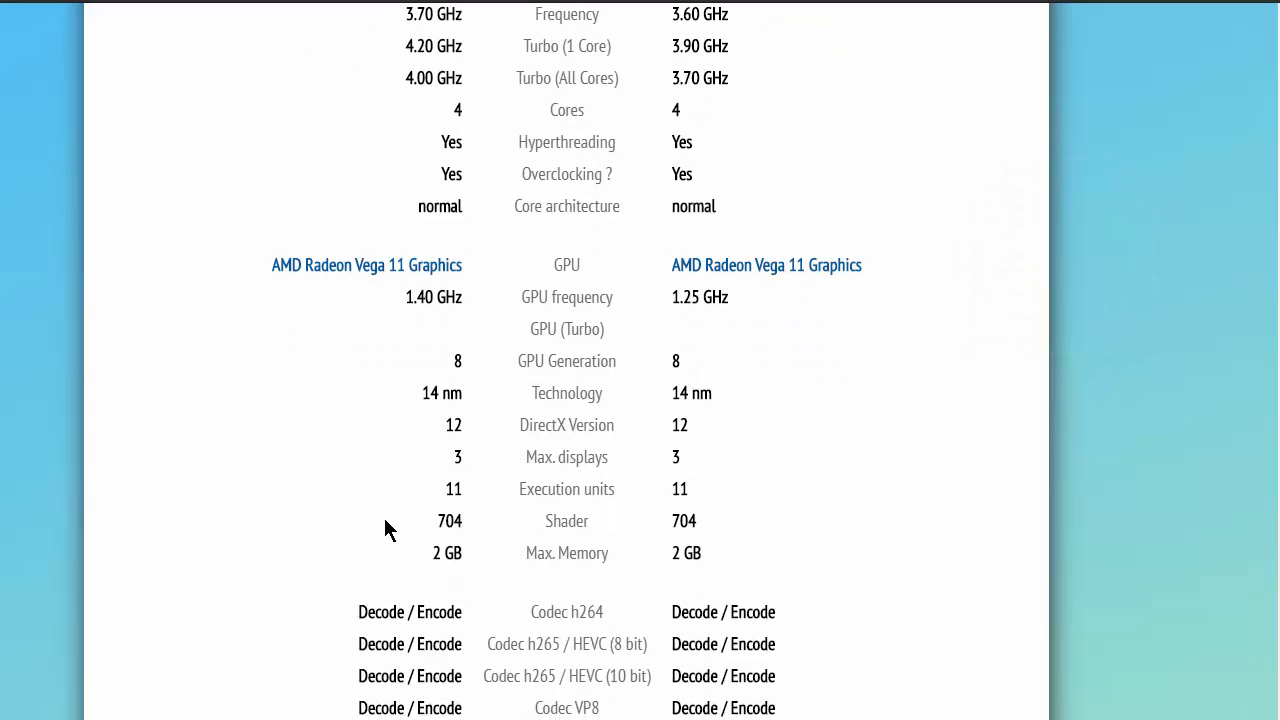
{"action": "scroll", "coordinate": [385, 520], "scroll_direction": "down", "scroll_amount": 2}
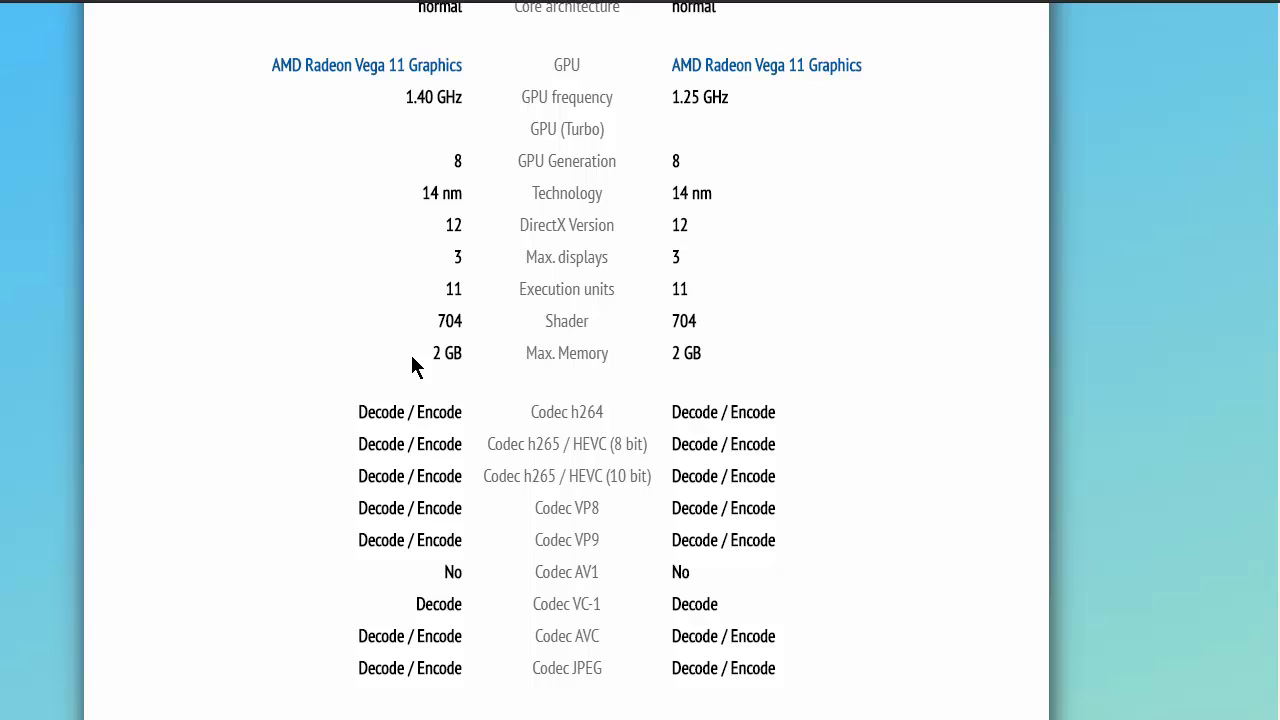
{"action": "left_click_drag", "start_coordinate": [430, 355], "coordinate": [456, 352]}
{"action": "left_click", "coordinate": [821, 330]}
{"action": "scroll", "coordinate": [884, 505], "scroll_direction": "down", "scroll_amount": 3}
{"action": "scroll", "coordinate": [531, 257], "scroll_direction": "up", "scroll_amount": 3}
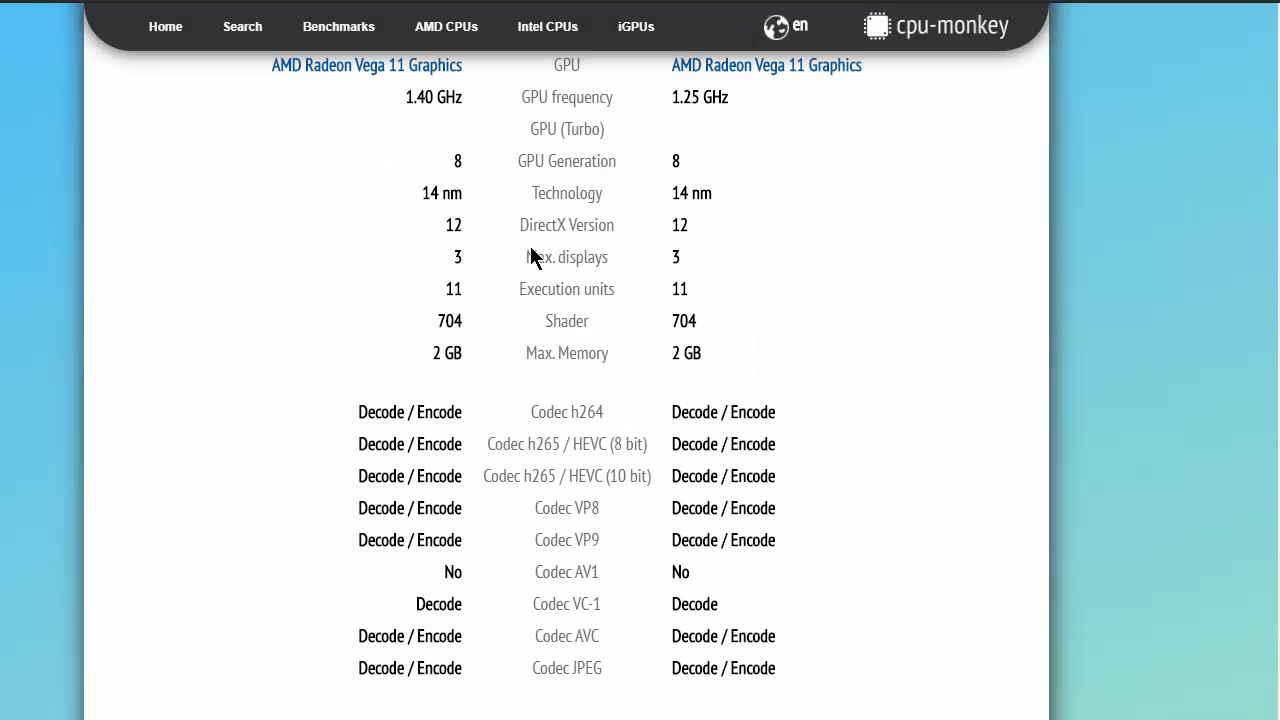
Step: Examine the architecture and supported memory of both processors, highlighting the 2400G's memory speed
{"action": "scroll", "coordinate": [757, 580], "scroll_direction": "down", "scroll_amount": 1}
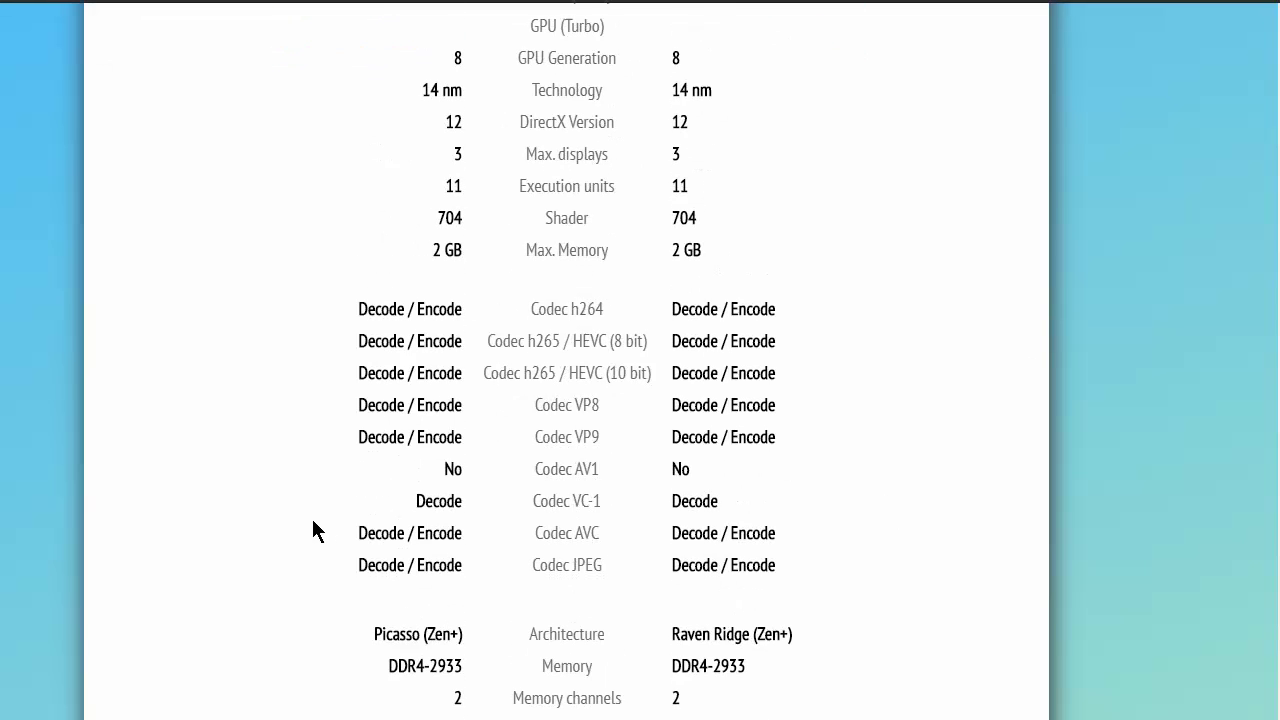
{"action": "scroll", "coordinate": [313, 531], "scroll_direction": "down", "scroll_amount": 2}
{"action": "scroll", "coordinate": [314, 522], "scroll_direction": "down", "scroll_amount": 1}
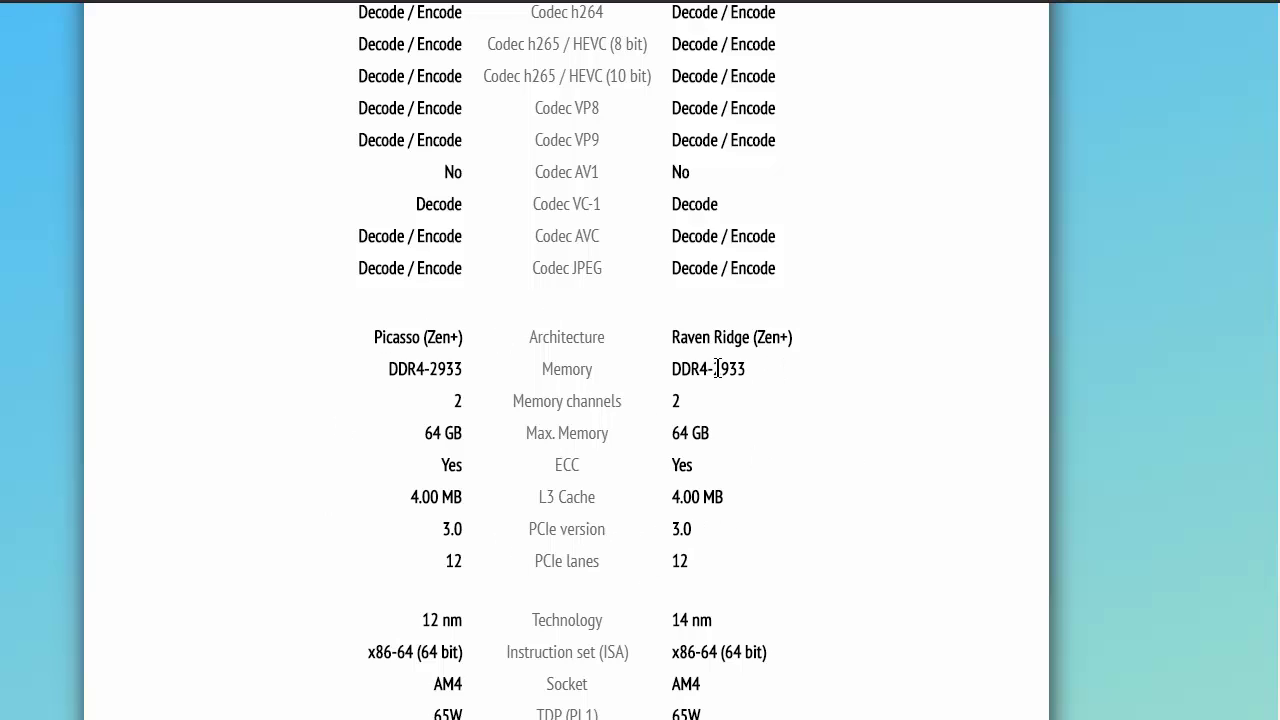
{"action": "left_click_drag", "start_coordinate": [720, 369], "coordinate": [747, 371]}
{"action": "left_click", "coordinate": [857, 425]}
Step: Compare the manufacturing technology of both processors and check the specifications down to the release date
{"action": "scroll", "coordinate": [858, 427], "scroll_direction": "down", "scroll_amount": 2}
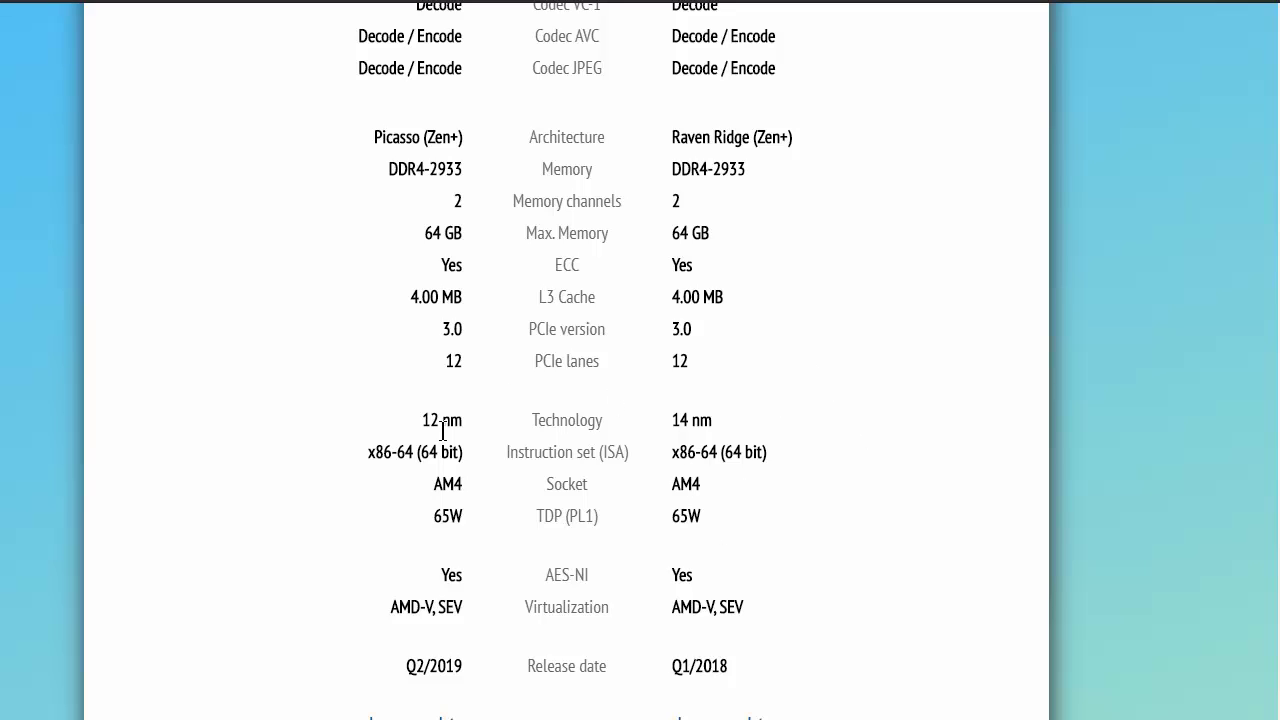
{"action": "left_click_drag", "start_coordinate": [671, 420], "coordinate": [738, 426]}
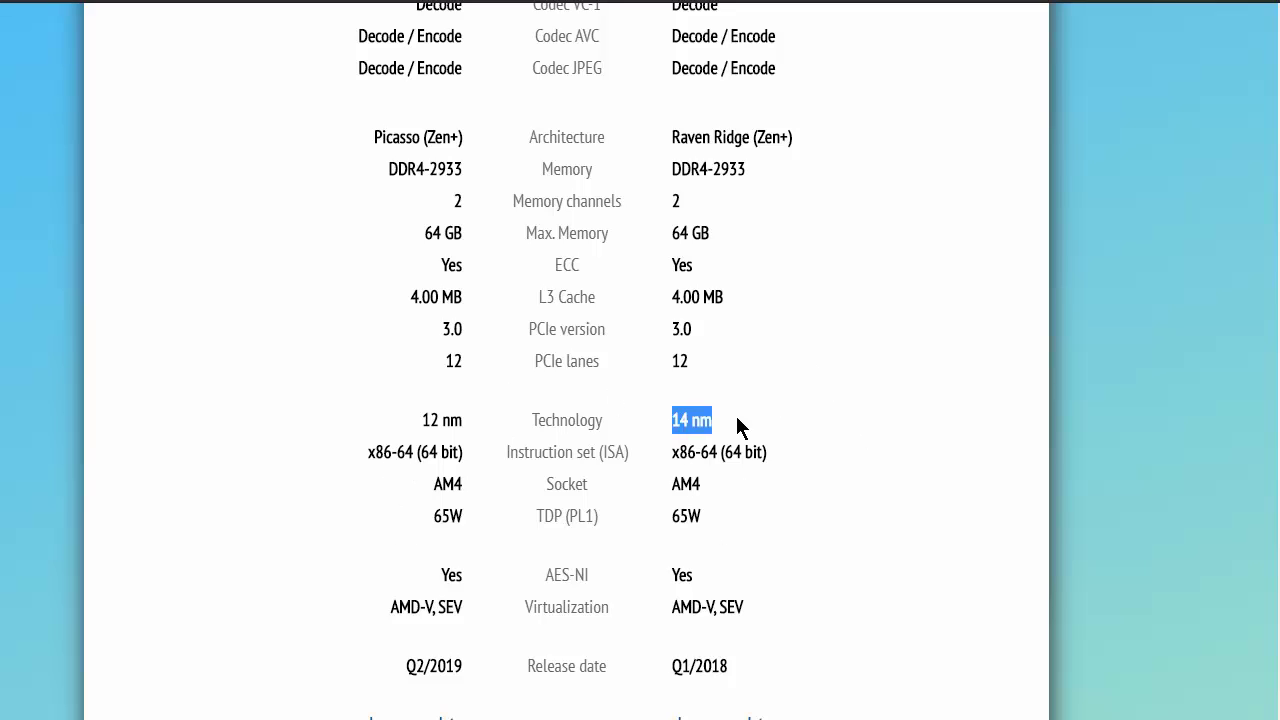
{"action": "left_click", "coordinate": [841, 418]}
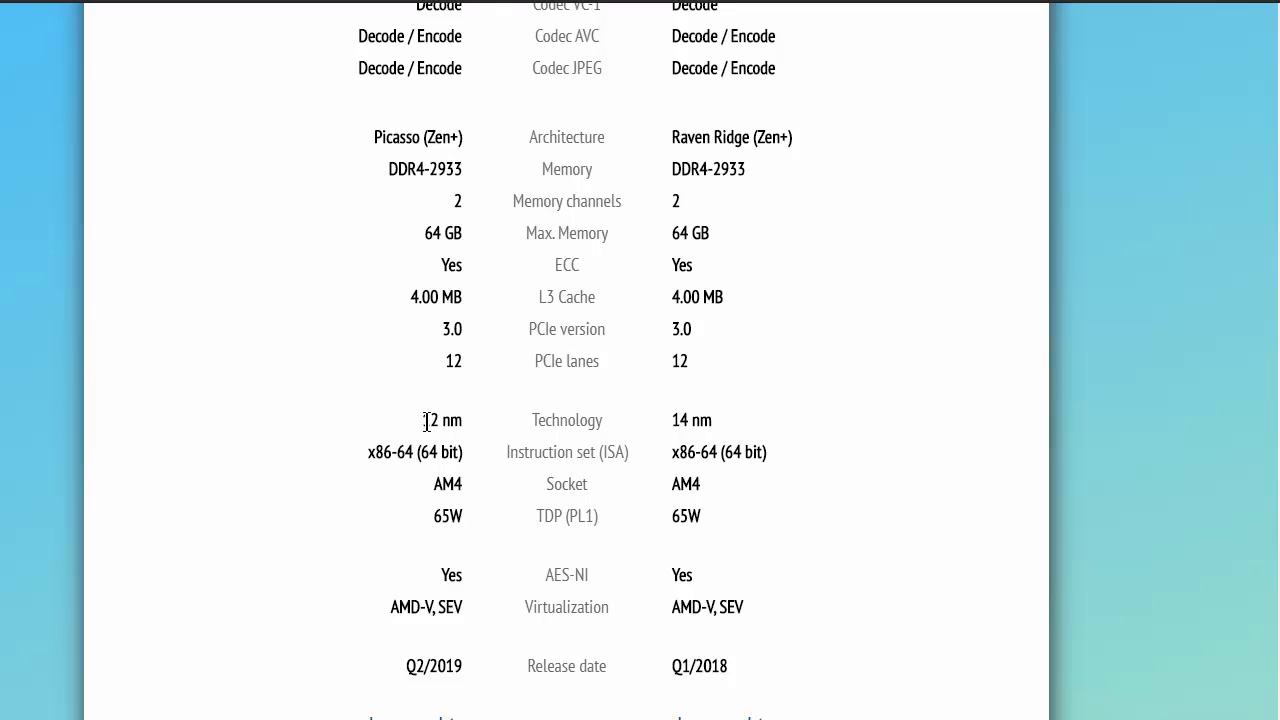
{"action": "left_click_drag", "start_coordinate": [425, 420], "coordinate": [471, 431]}
{"action": "left_click", "coordinate": [705, 420]}
{"action": "left_click_drag", "start_coordinate": [672, 420], "coordinate": [765, 428]}
{"action": "left_click", "coordinate": [865, 417]}
{"action": "scroll", "coordinate": [788, 607], "scroll_direction": "down", "scroll_amount": 3}
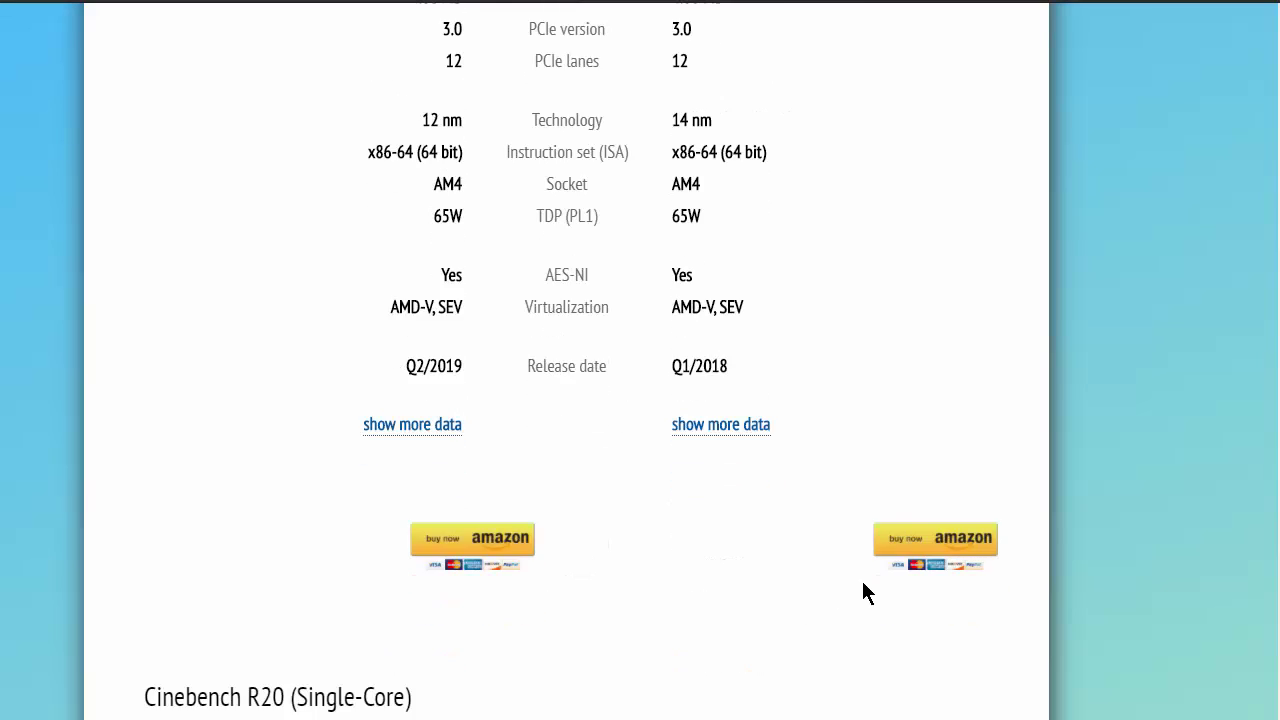
{"action": "scroll", "coordinate": [862, 582], "scroll_direction": "up", "scroll_amount": 3}
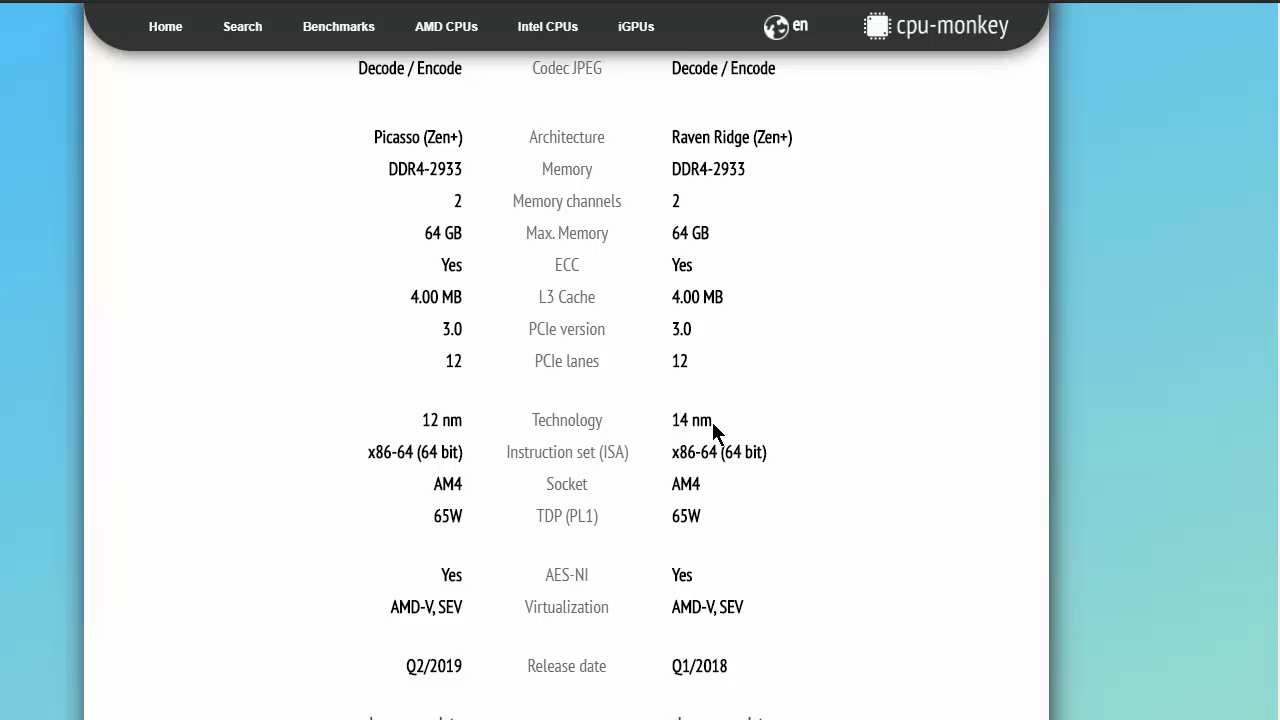
Step: Highlight the manufacturing technology row across both processors
{"action": "left_click_drag", "start_coordinate": [712, 422], "coordinate": [401, 424]}
{"action": "scroll", "coordinate": [803, 536], "scroll_direction": "up", "scroll_amount": 1}
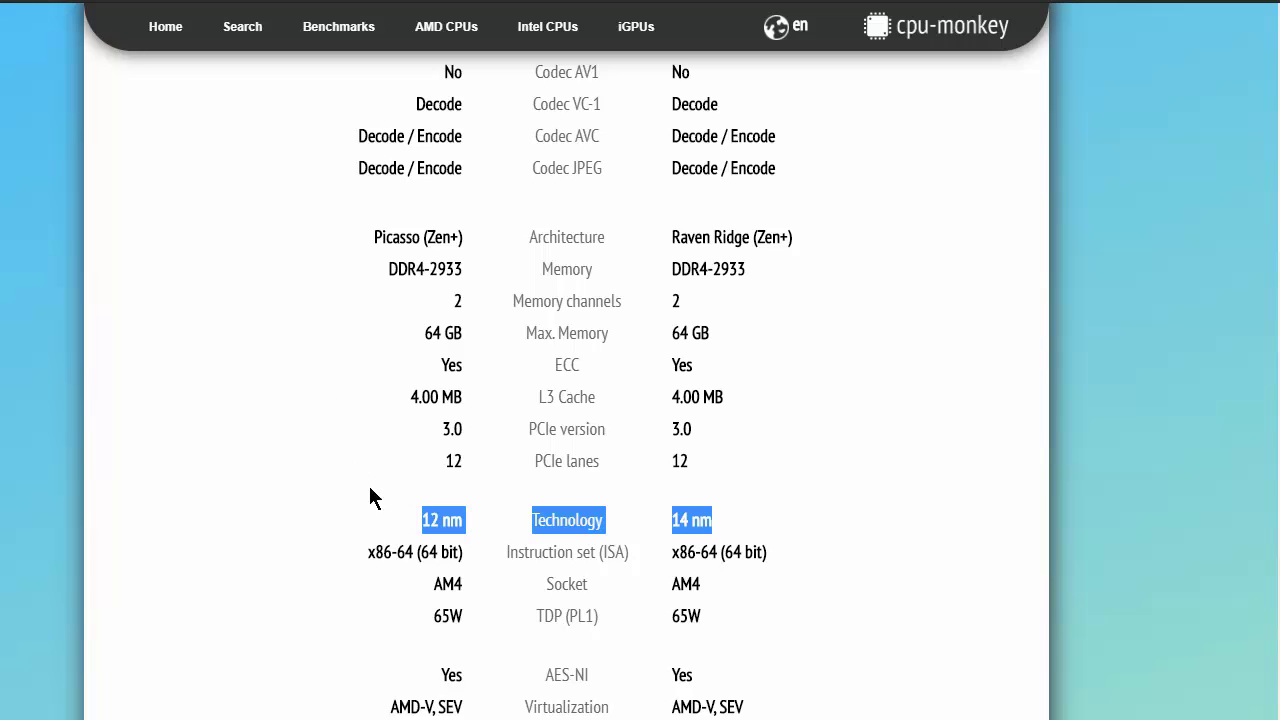
{"action": "scroll", "coordinate": [803, 563], "scroll_direction": "up", "scroll_amount": 4}
{"action": "scroll", "coordinate": [804, 558], "scroll_direction": "up", "scroll_amount": 5}
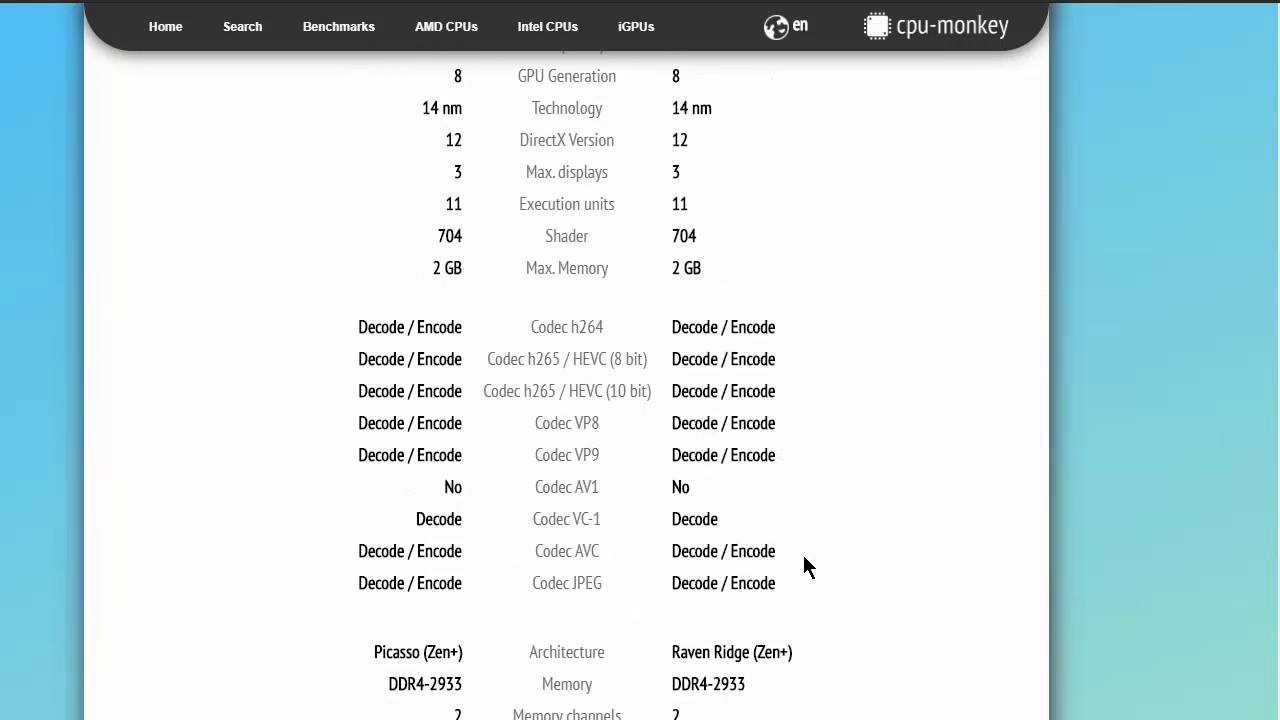
Step: Recheck the Ryzen 5 2400G's base frequency and GPU frequency, highlighting each value in turn
{"action": "scroll", "coordinate": [804, 558], "scroll_direction": "up", "scroll_amount": 3}
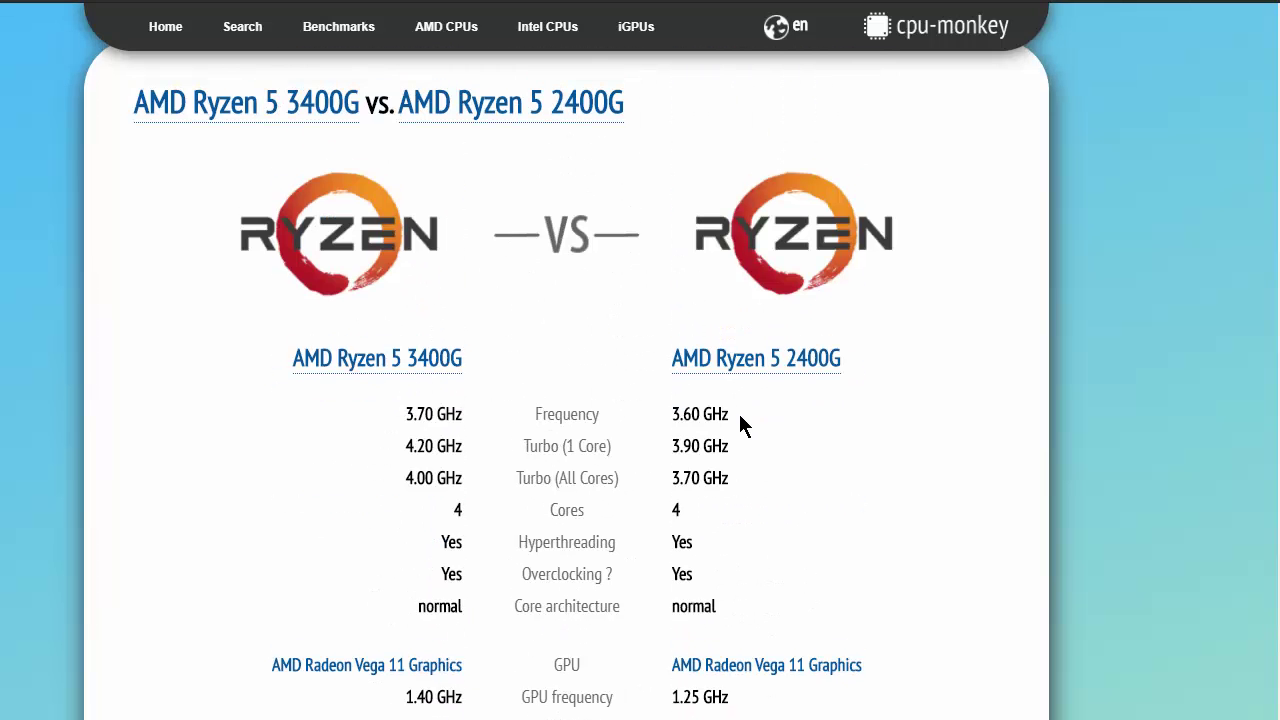
{"action": "left_click_drag", "start_coordinate": [673, 414], "coordinate": [743, 430]}
{"action": "scroll", "coordinate": [843, 517], "scroll_direction": "down", "scroll_amount": 3}
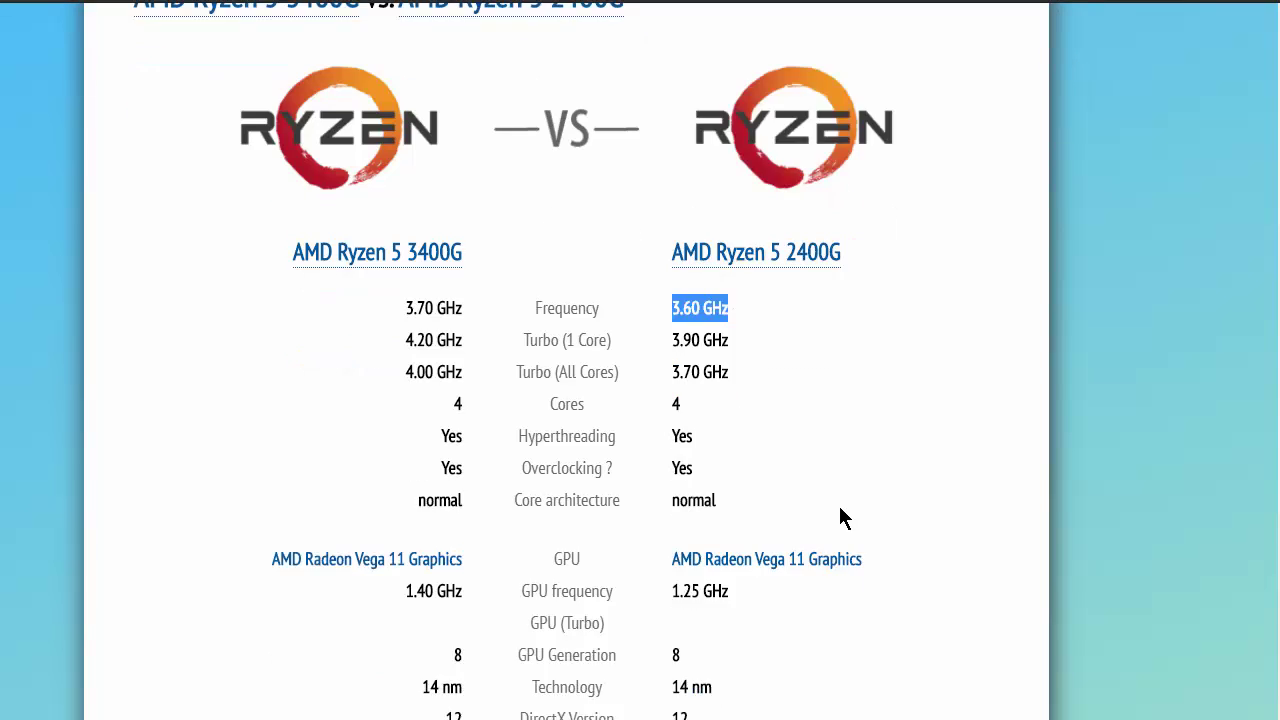
{"action": "left_click_drag", "start_coordinate": [672, 401], "coordinate": [745, 412]}
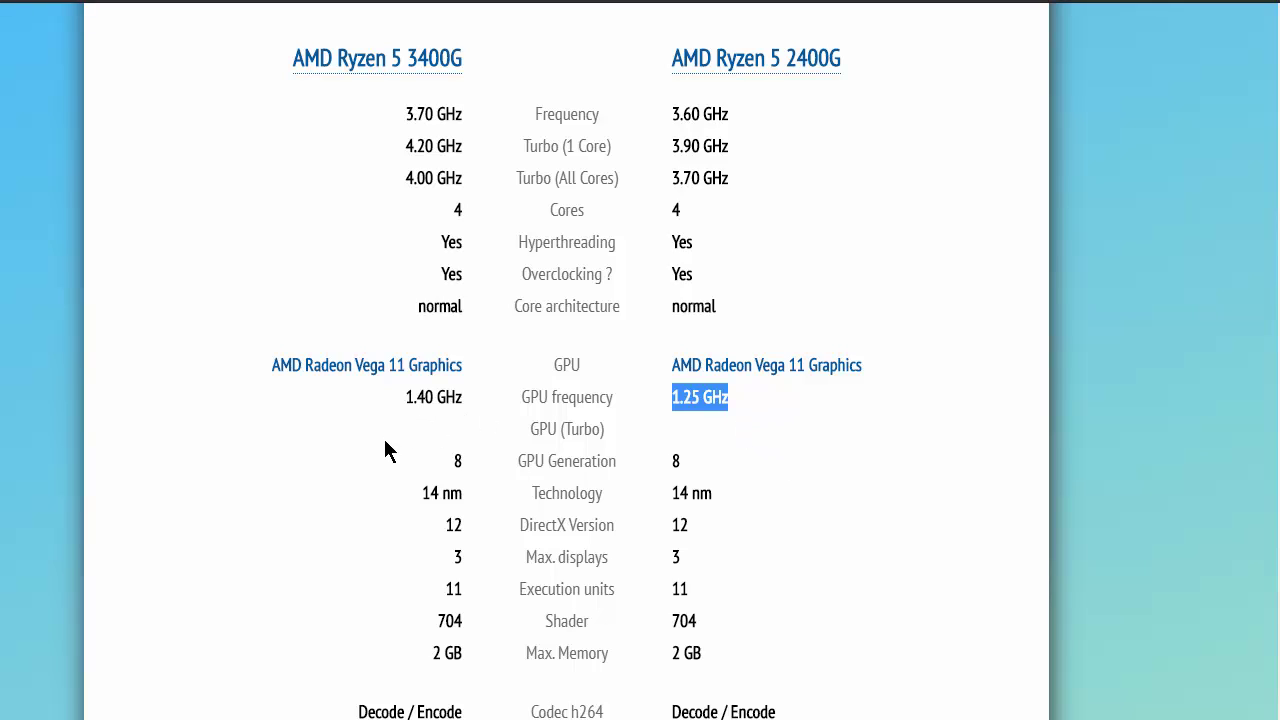
{"action": "left_click", "coordinate": [878, 463]}
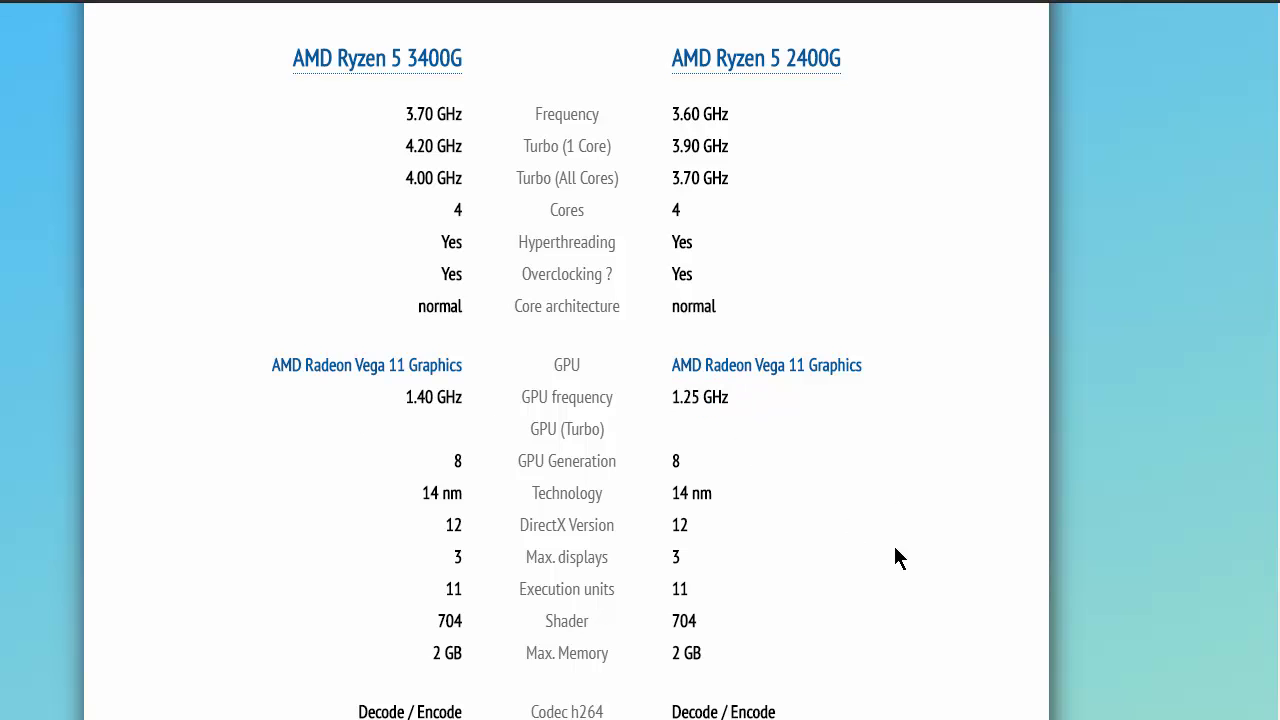
Step: Replace the Ryzen 5 2400G with the AMD Ryzen 3 3200G and run the comparison against the Ryzen 5 3400G
{"action": "scroll", "coordinate": [875, 568], "scroll_direction": "up", "scroll_amount": 6}
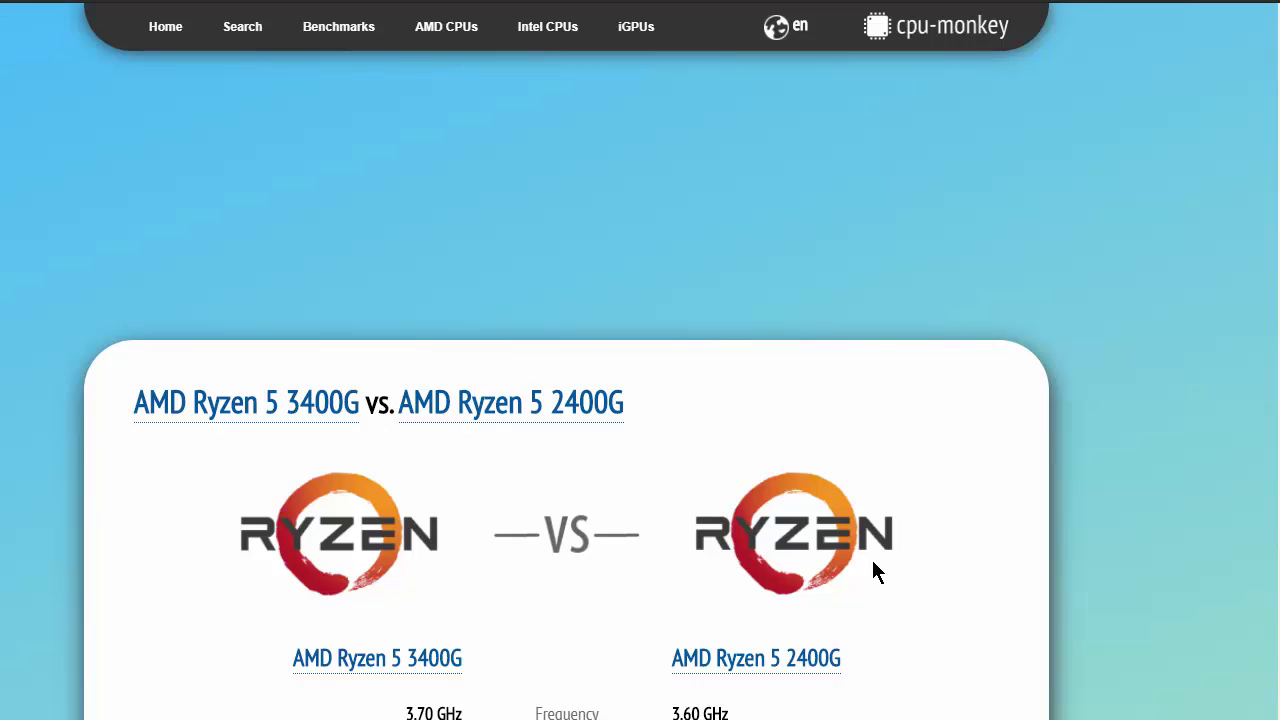
{"action": "scroll", "coordinate": [873, 563], "scroll_direction": "down", "scroll_amount": 3}
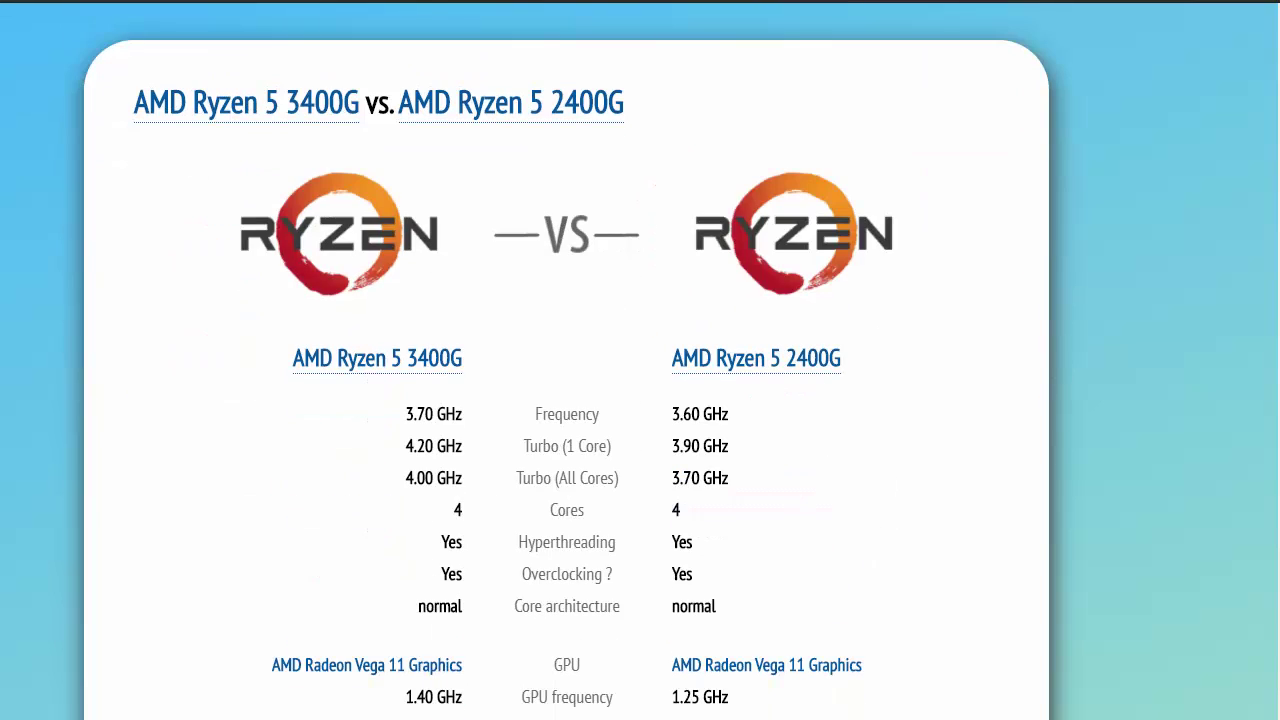
{"action": "left_click", "coordinate": [588, 116]}
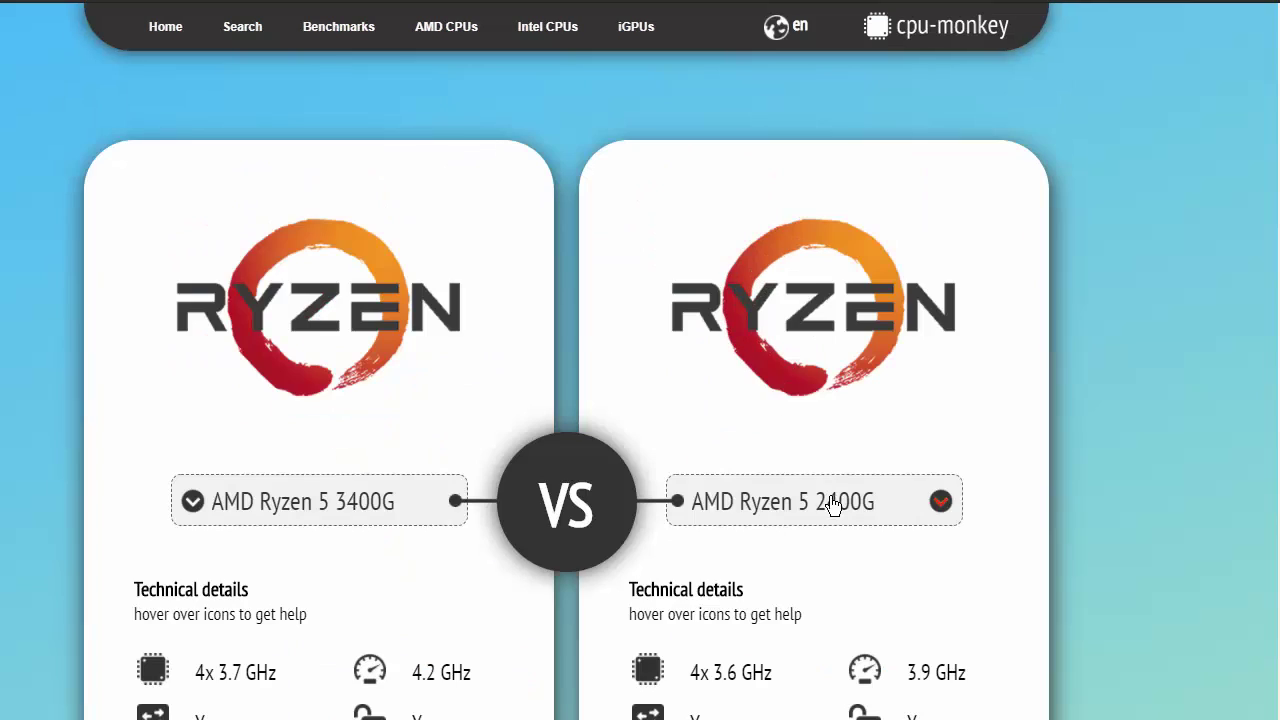
{"action": "left_click", "coordinate": [800, 503]}
{"action": "triple_click", "coordinate": [805, 507]}
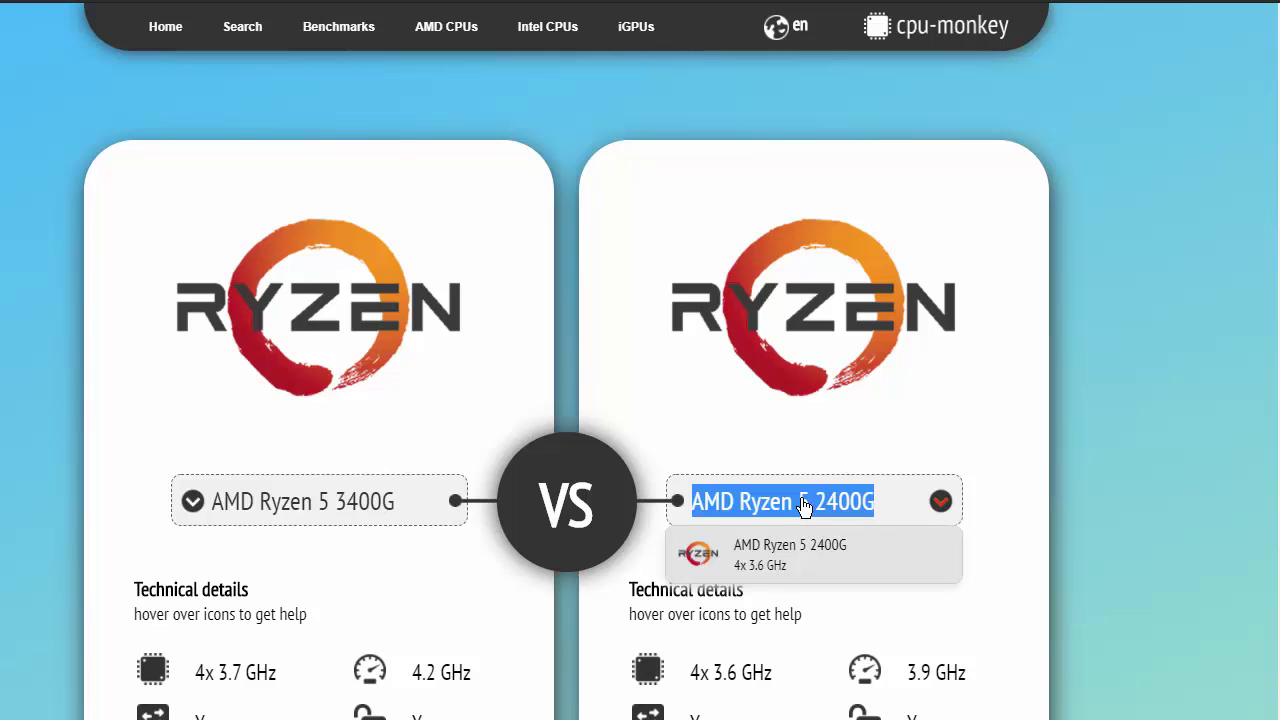
{"action": "type", "text": "3200"}
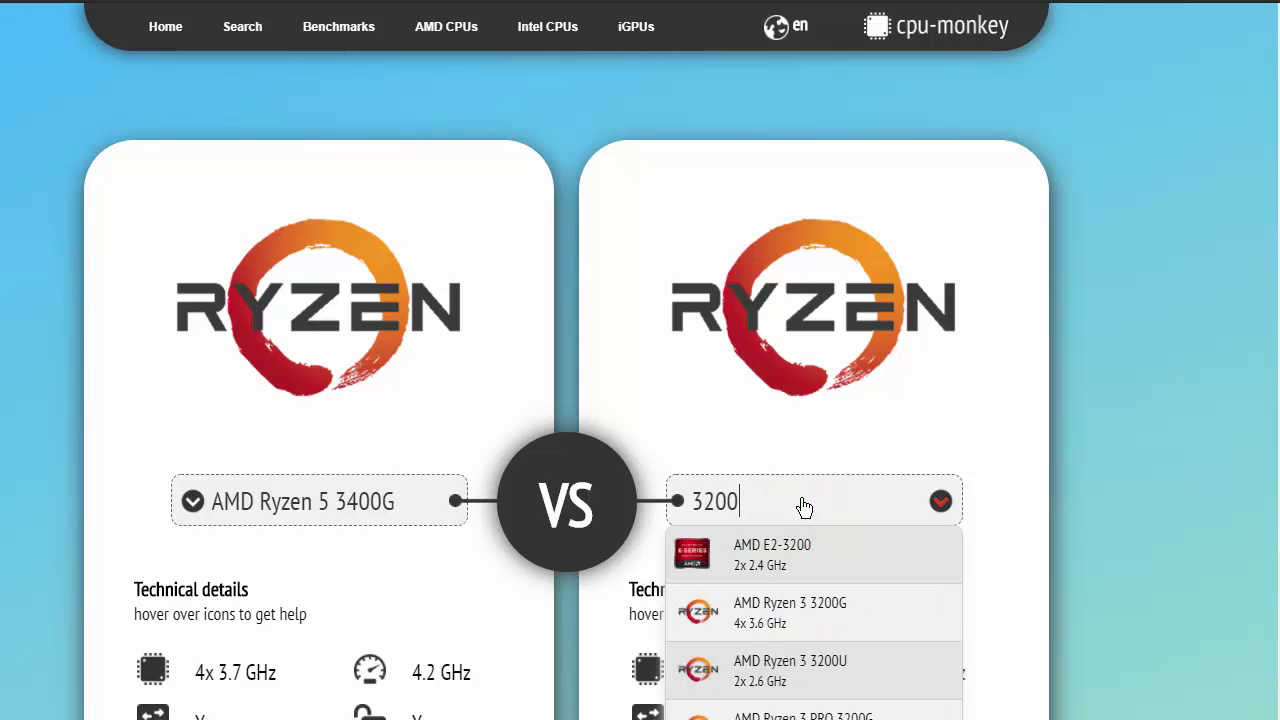
{"action": "type", "text": "g"}
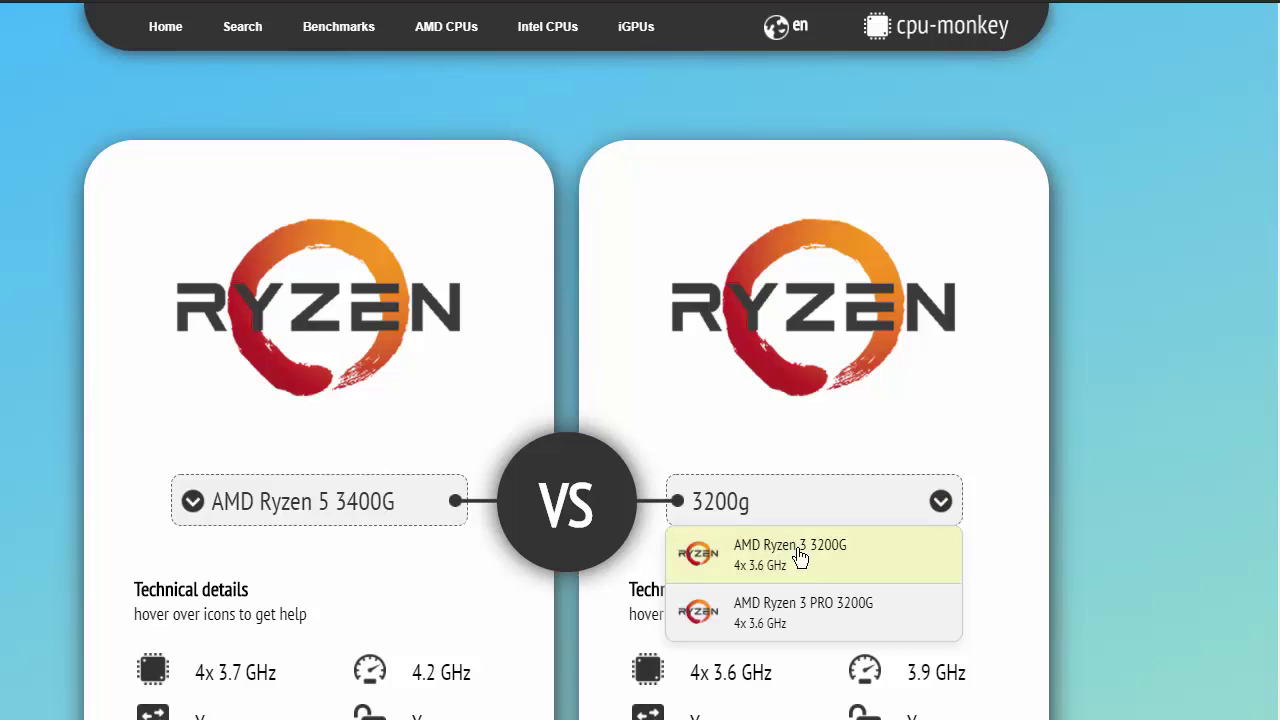
{"action": "left_click", "coordinate": [818, 556]}
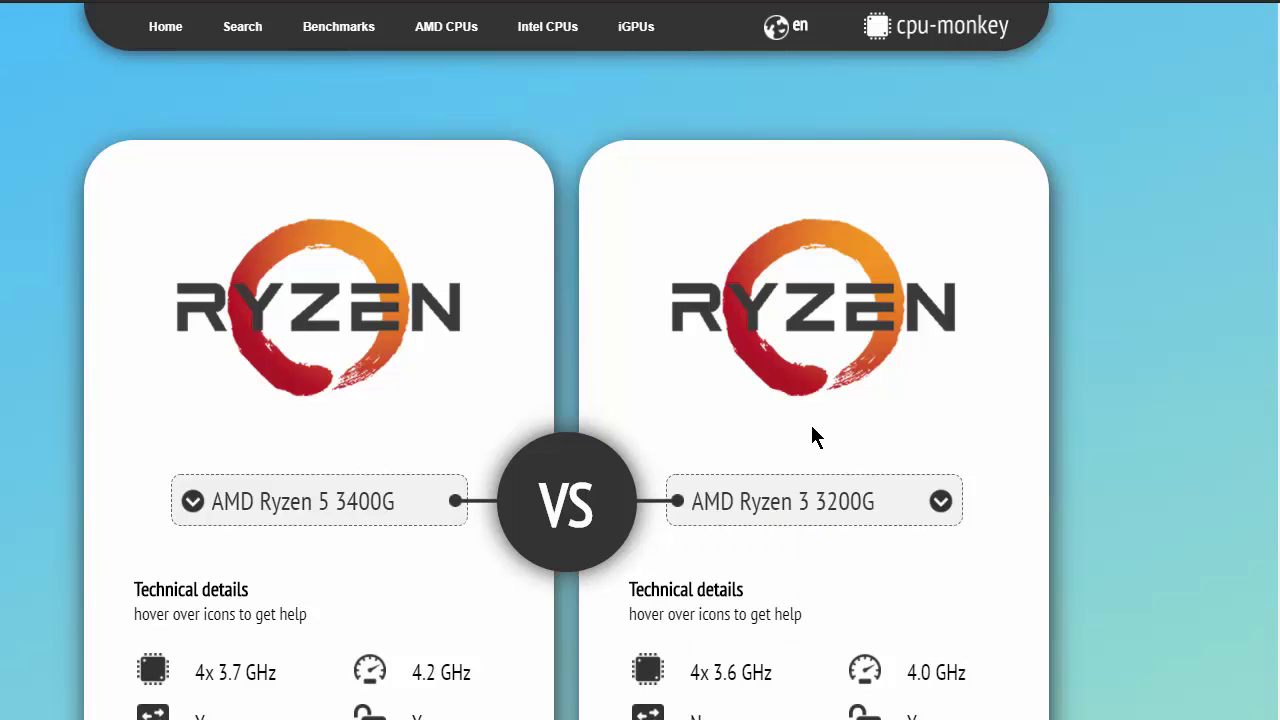
{"action": "left_click", "coordinate": [593, 502]}
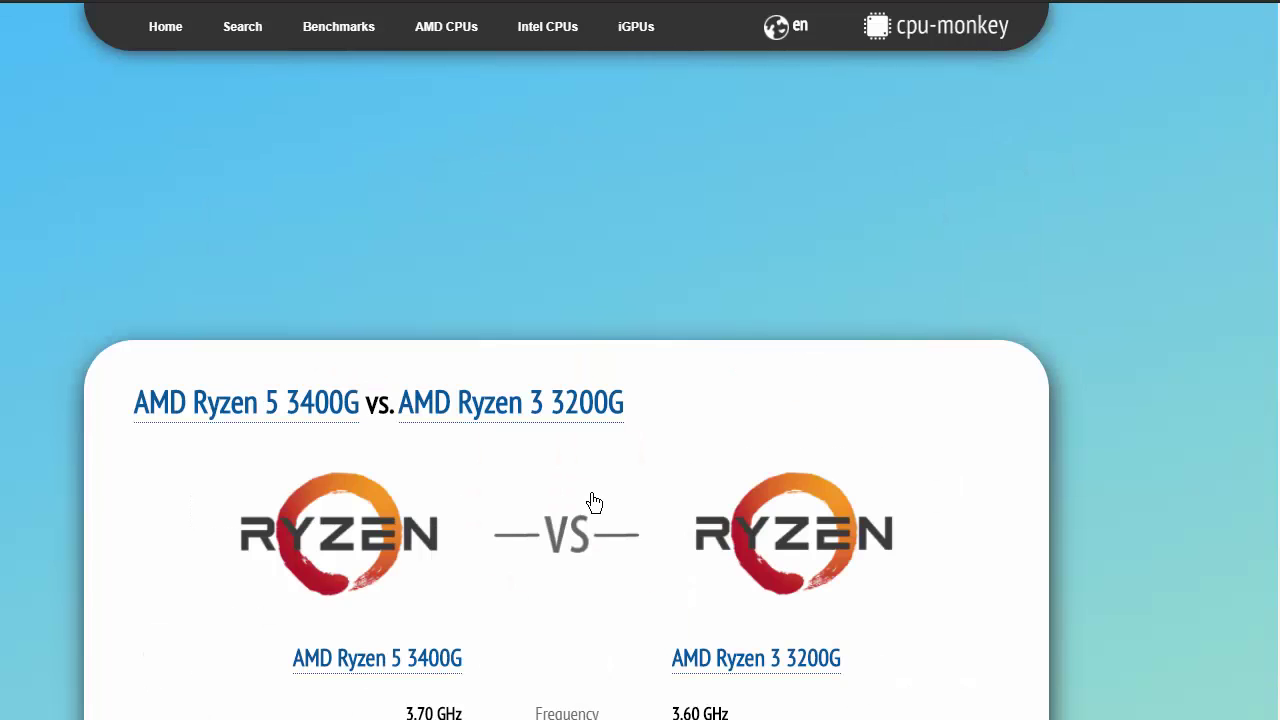
Step: Compare the clock speeds, cores and Hyperthreading of the Ryzen 5 3400G and Ryzen 3 3200G
{"action": "scroll", "coordinate": [643, 430], "scroll_direction": "down", "scroll_amount": 2}
{"action": "scroll", "coordinate": [657, 368], "scroll_direction": "down", "scroll_amount": 1}
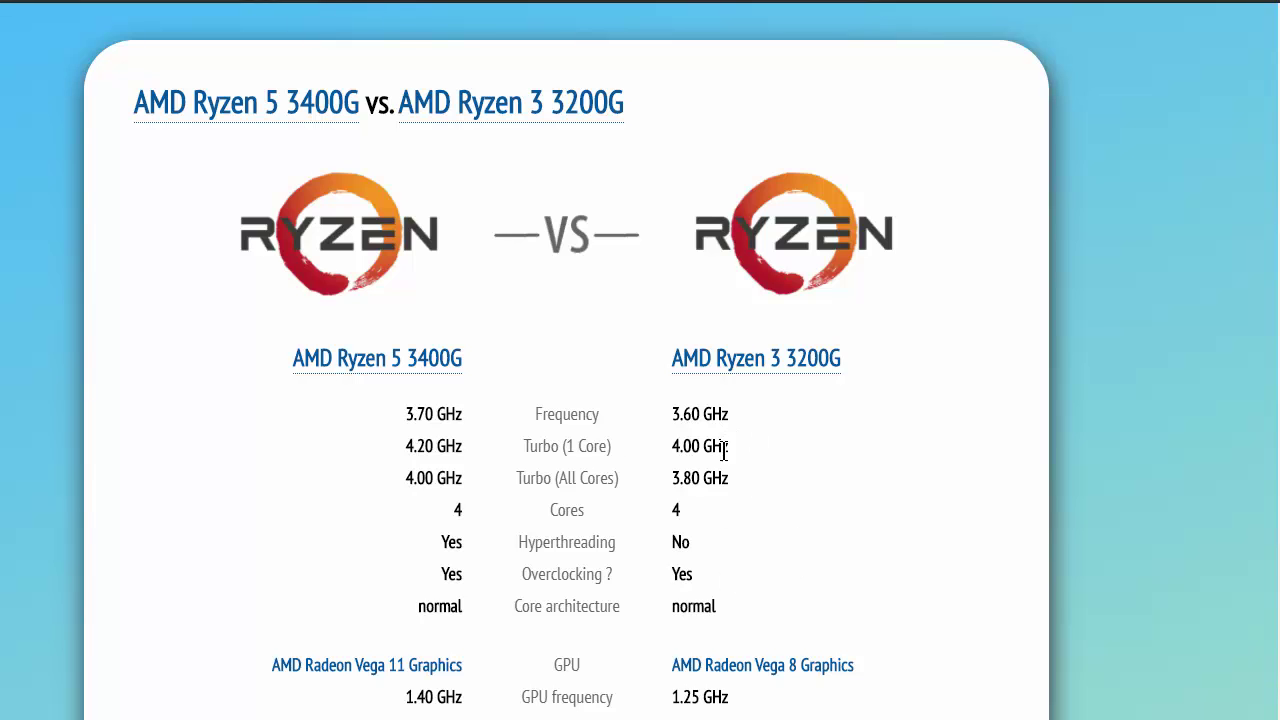
{"action": "scroll", "coordinate": [700, 440], "scroll_direction": "down", "scroll_amount": 2}
{"action": "scroll", "coordinate": [745, 300], "scroll_direction": "down", "scroll_amount": 2}
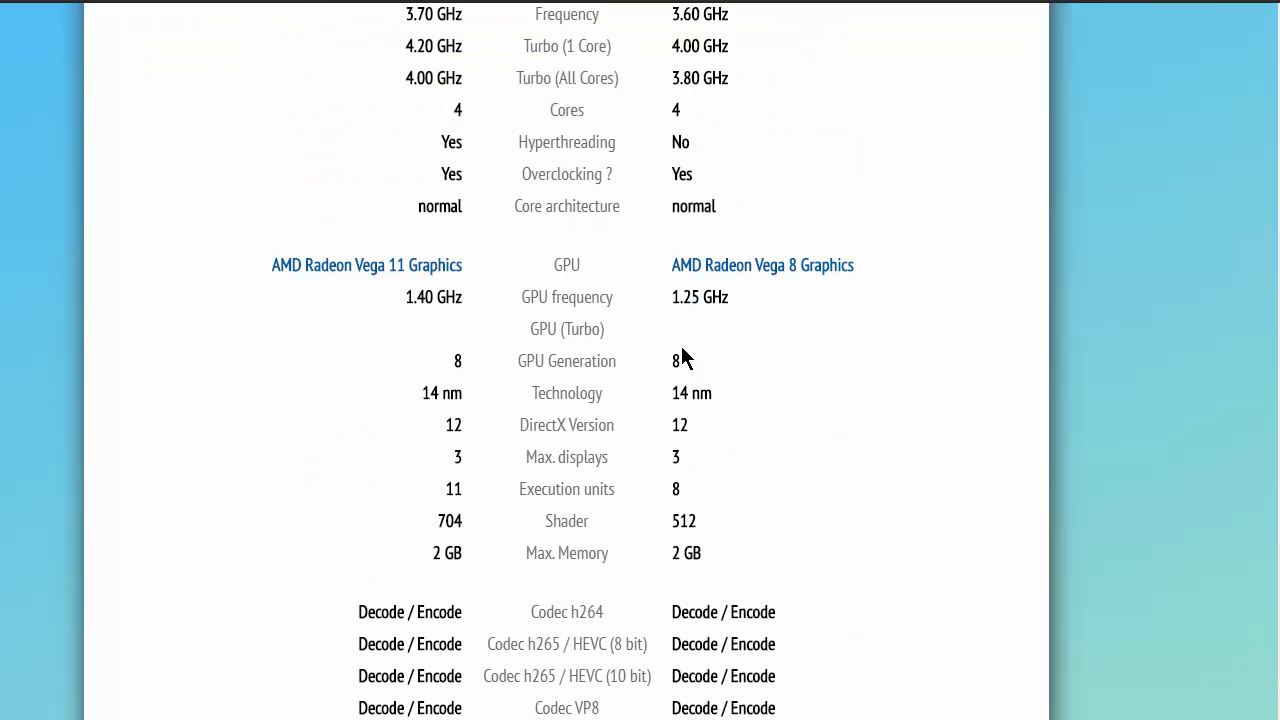
{"action": "scroll", "coordinate": [687, 500], "scroll_direction": "up", "scroll_amount": 3}
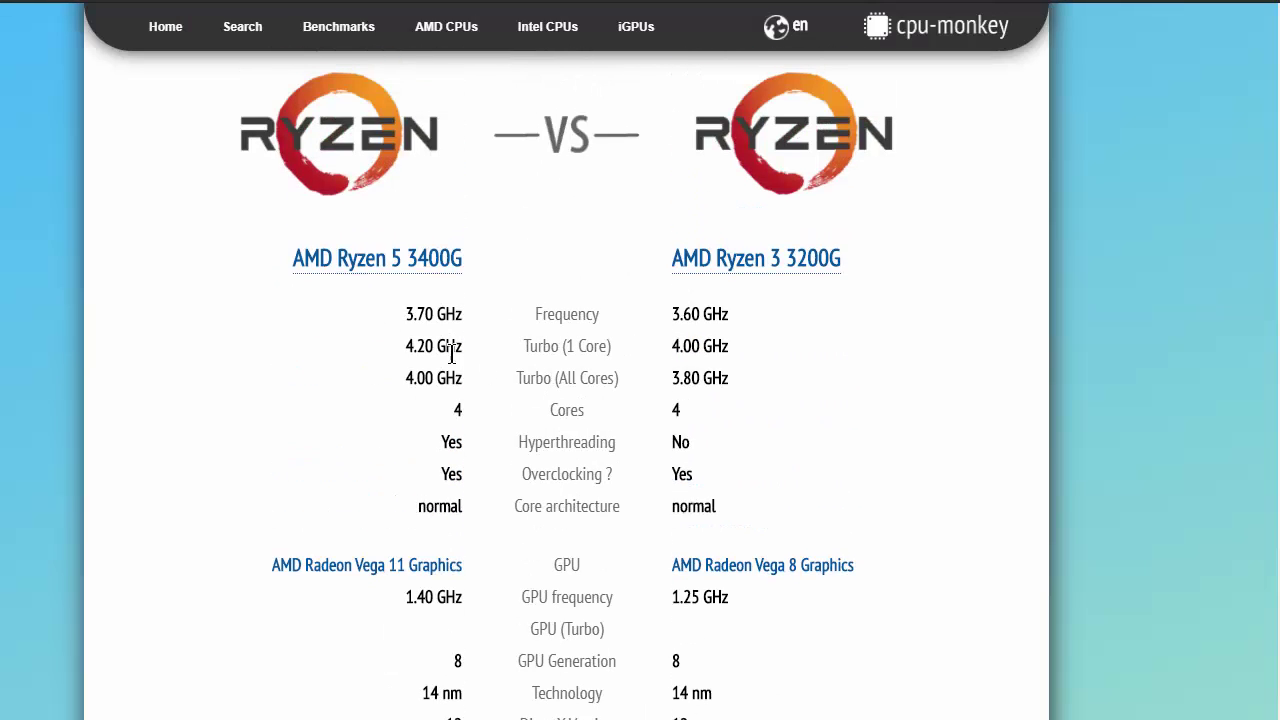
Step: Compare the integrated graphics' execution units, highlighting the row label and each processor's value
{"action": "scroll", "coordinate": [760, 410], "scroll_direction": "down", "scroll_amount": 4}
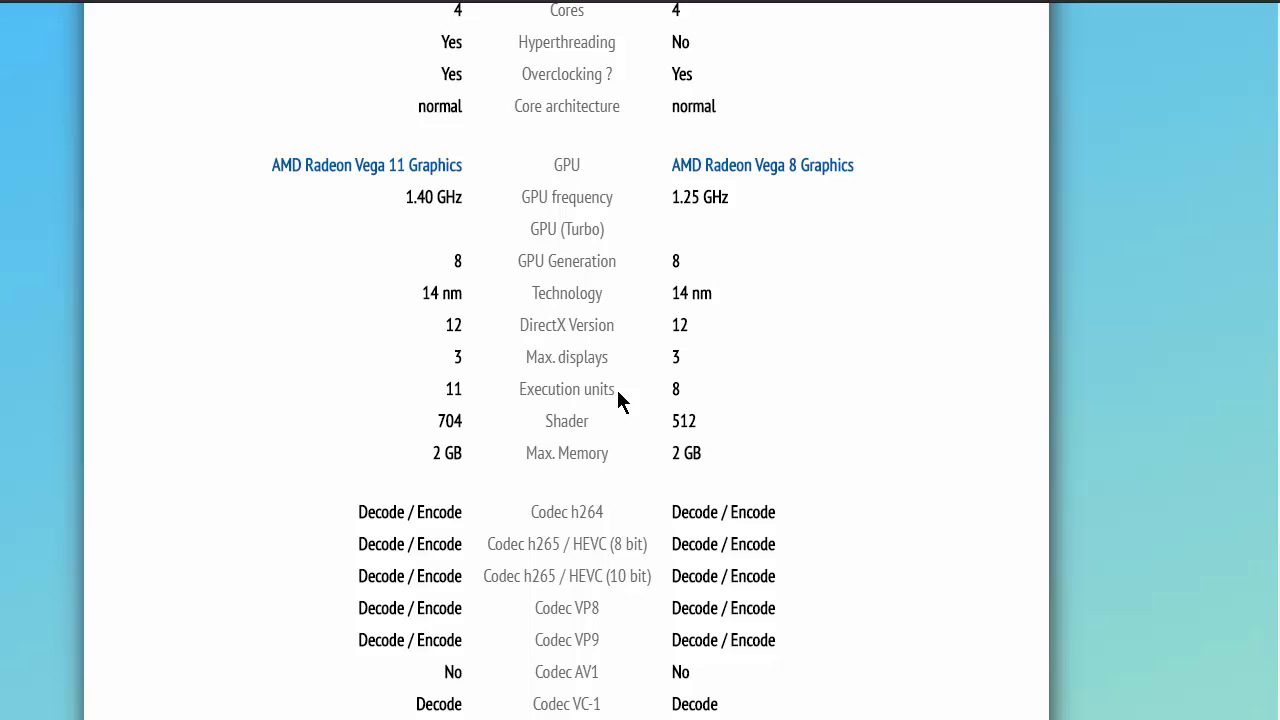
{"action": "left_click_drag", "start_coordinate": [617, 390], "coordinate": [514, 390]}
{"action": "double_click", "coordinate": [453, 393]}
{"action": "left_click", "coordinate": [676, 396]}
{"action": "scroll", "coordinate": [849, 428], "scroll_direction": "up", "scroll_amount": 1}
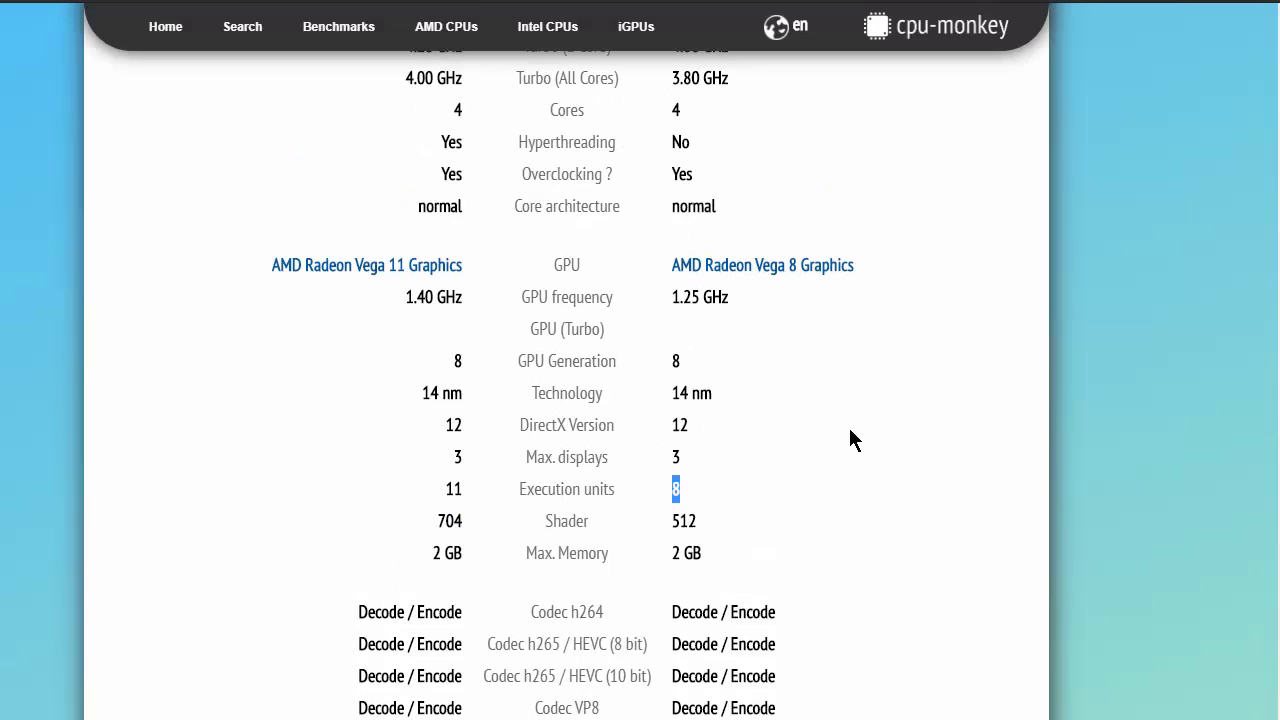
Step: Review both processors' specifications from the codecs to the release date, highlighting the manufacturing technology row
{"action": "scroll", "coordinate": [850, 432], "scroll_direction": "down", "scroll_amount": 3}
{"action": "scroll", "coordinate": [850, 432], "scroll_direction": "down", "scroll_amount": 3}
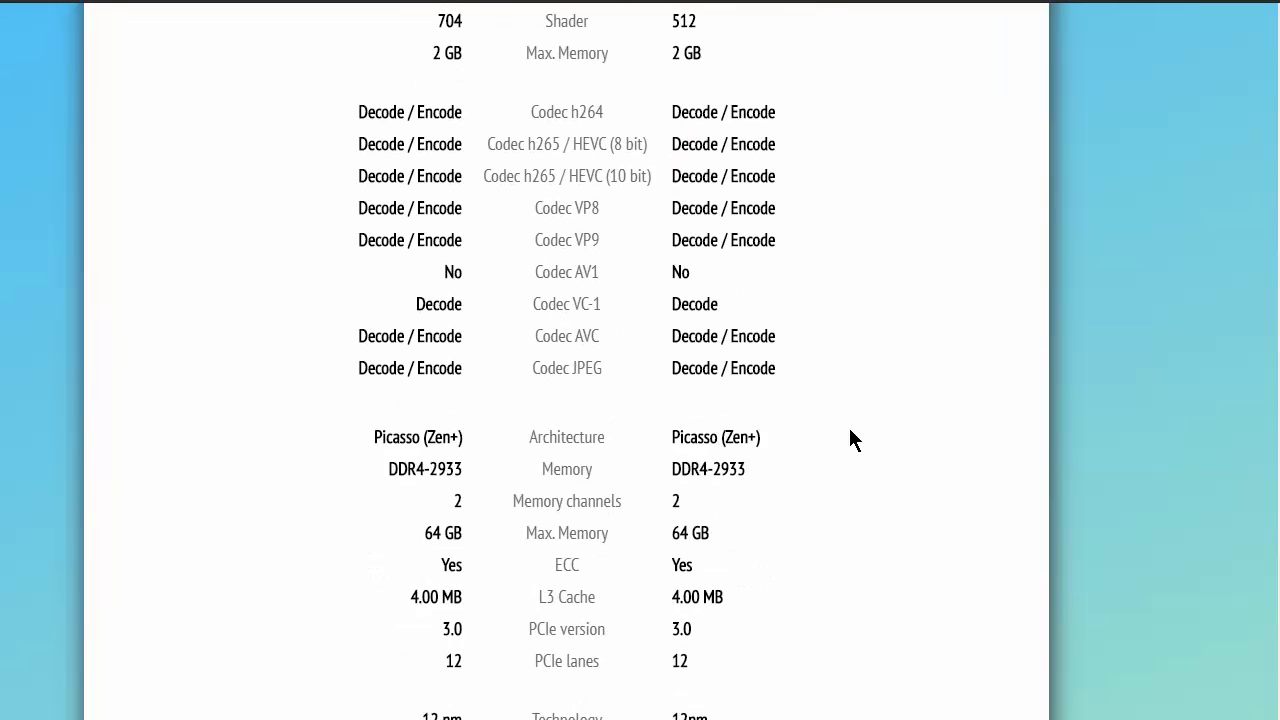
{"action": "scroll", "coordinate": [850, 431], "scroll_direction": "down", "scroll_amount": 1}
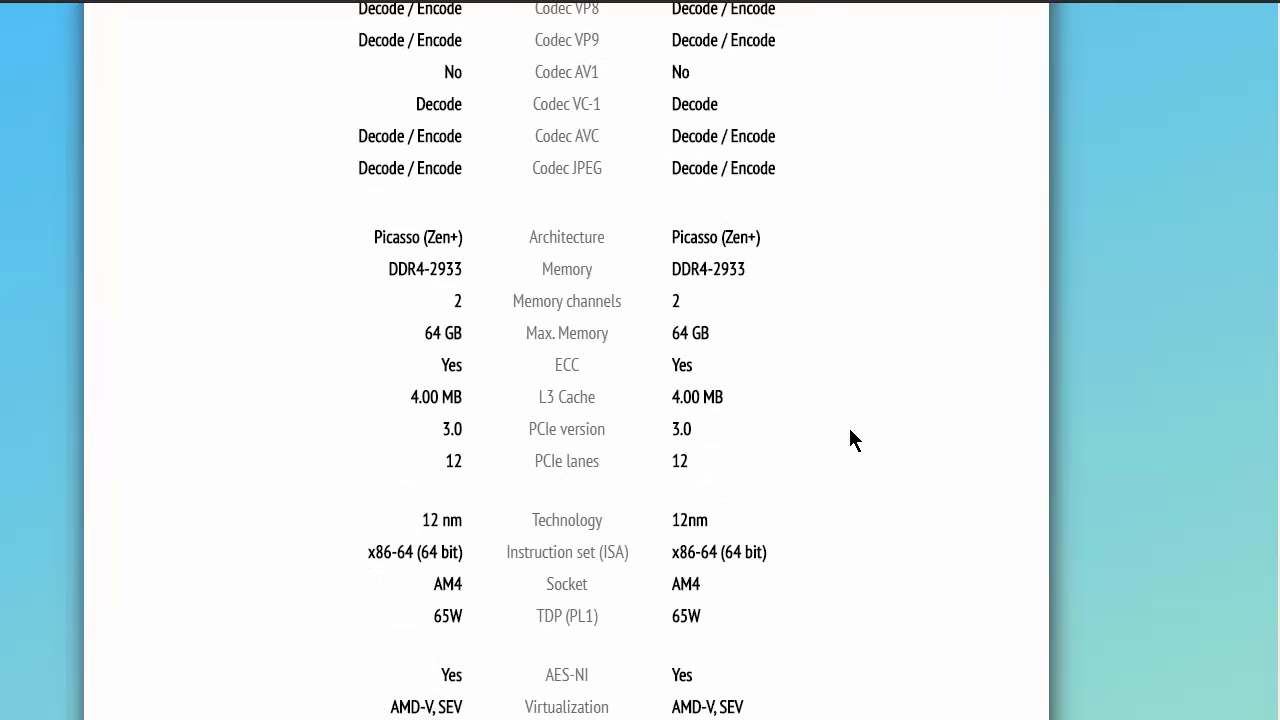
{"action": "scroll", "coordinate": [850, 432], "scroll_direction": "down", "scroll_amount": 3}
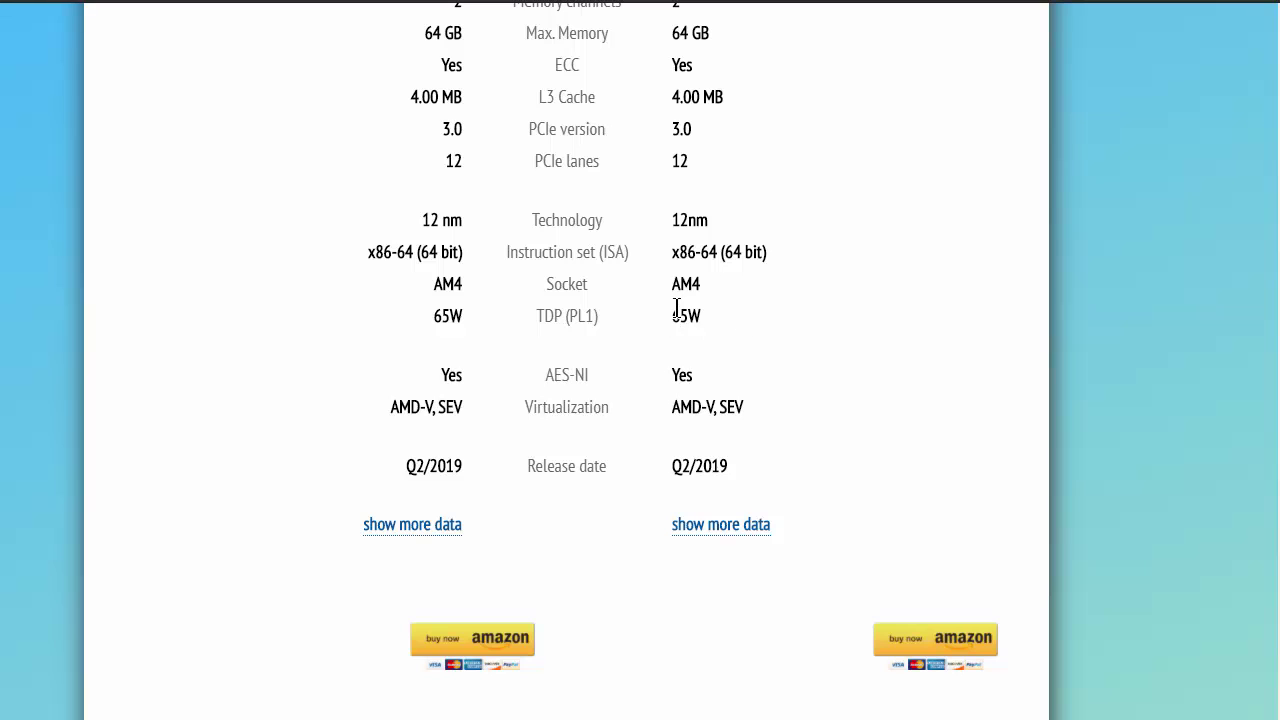
{"action": "scroll", "coordinate": [880, 506], "scroll_direction": "up", "scroll_amount": 2}
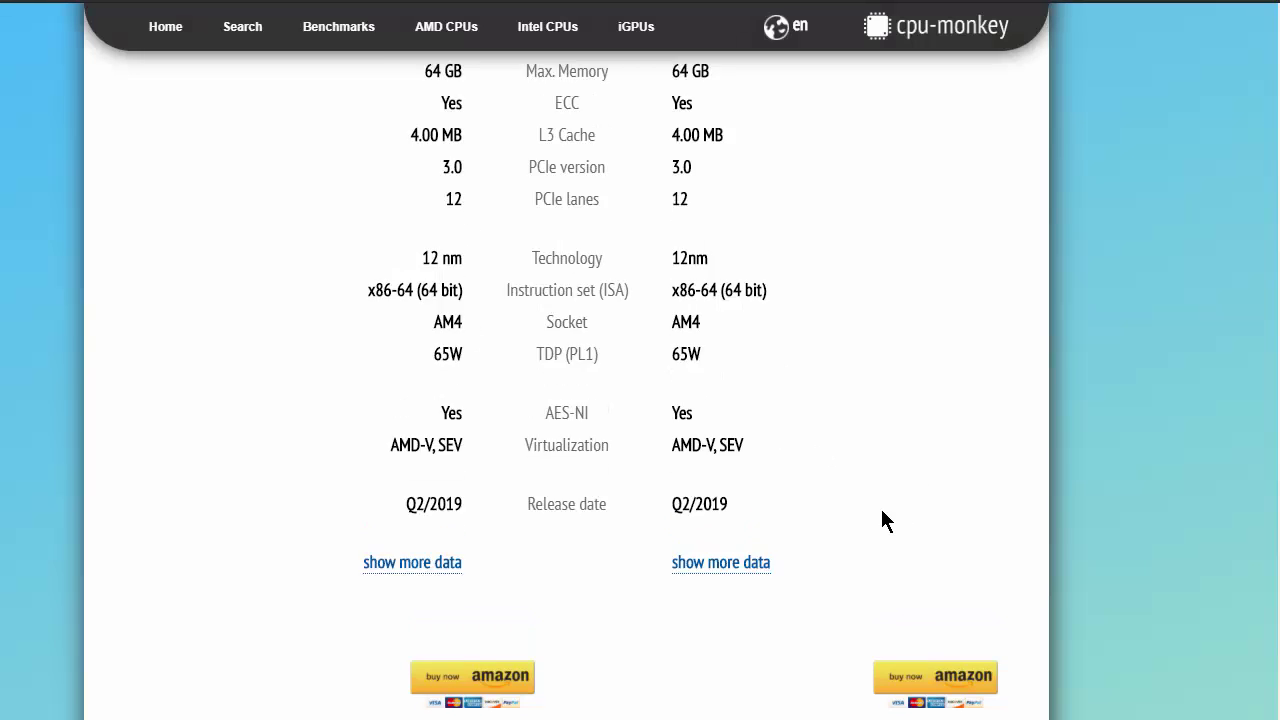
{"action": "left_click_drag", "start_coordinate": [422, 420], "coordinate": [718, 420]}
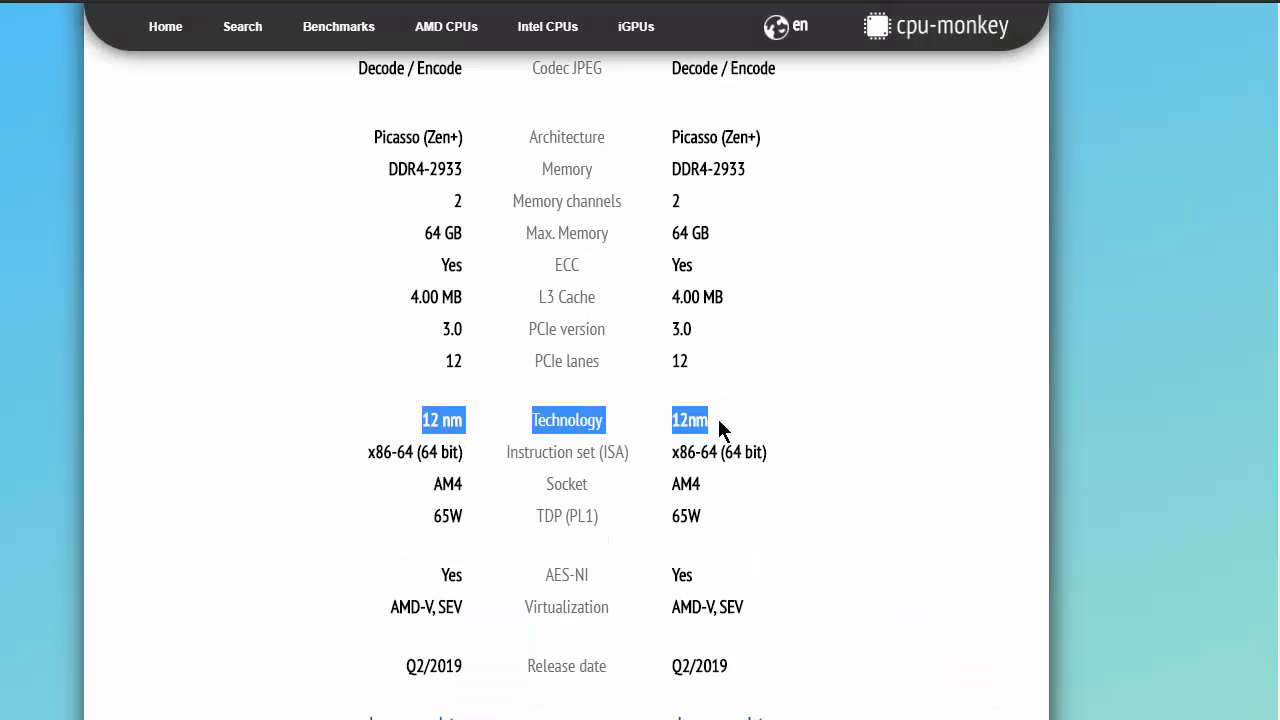
Step: Go back to the integrated graphics specifications and highlight the Ryzen 3 3200G's shader count
{"action": "scroll", "coordinate": [846, 440], "scroll_direction": "up", "scroll_amount": 3}
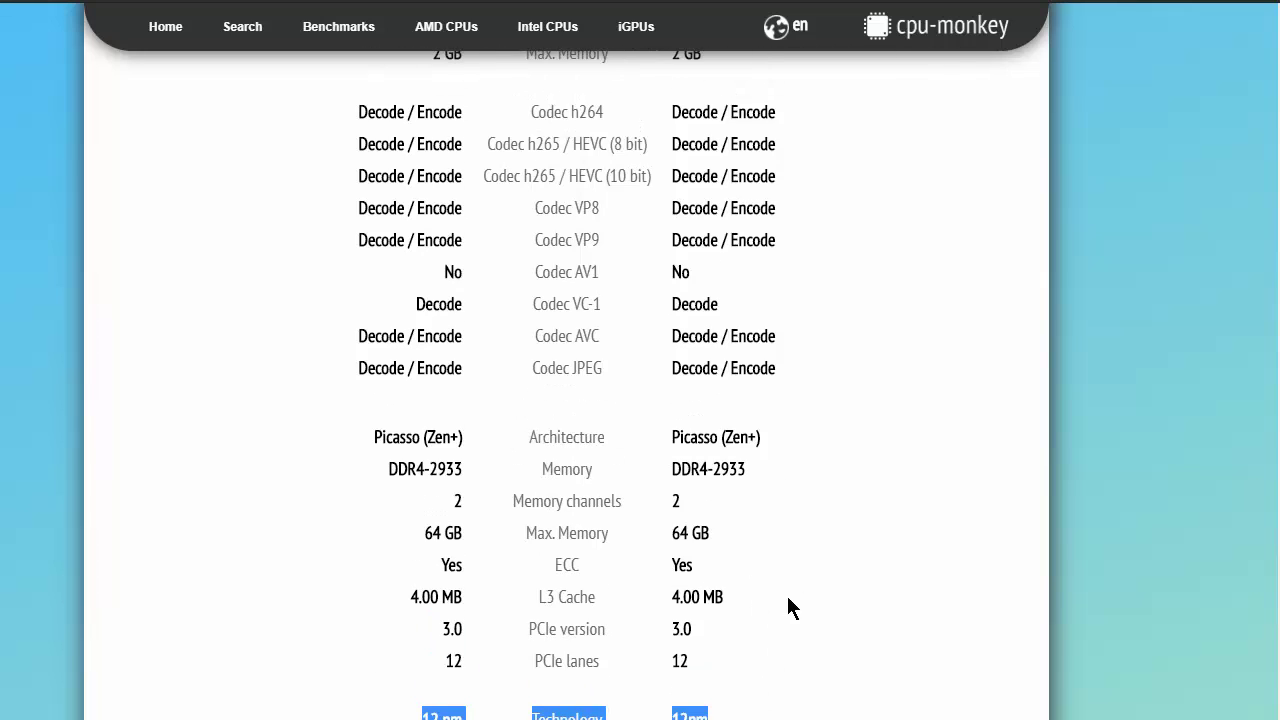
{"action": "scroll", "coordinate": [788, 607], "scroll_direction": "up", "scroll_amount": 4}
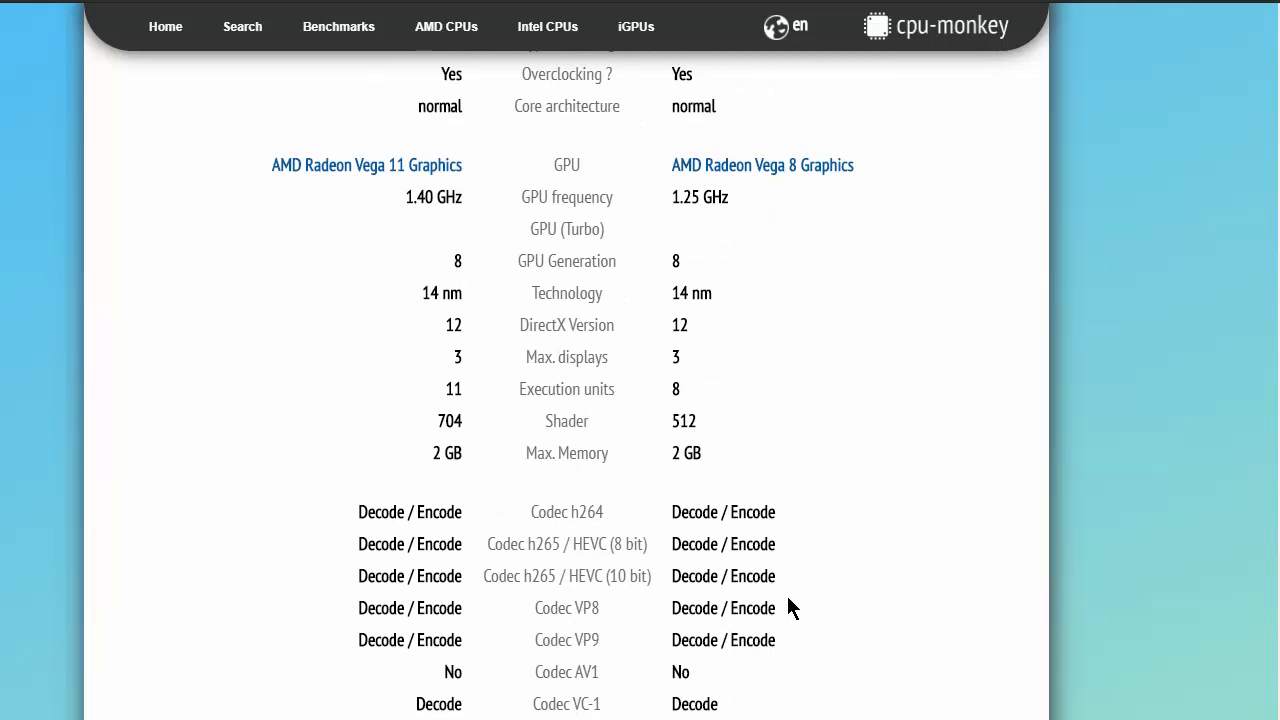
{"action": "double_click", "coordinate": [684, 420]}
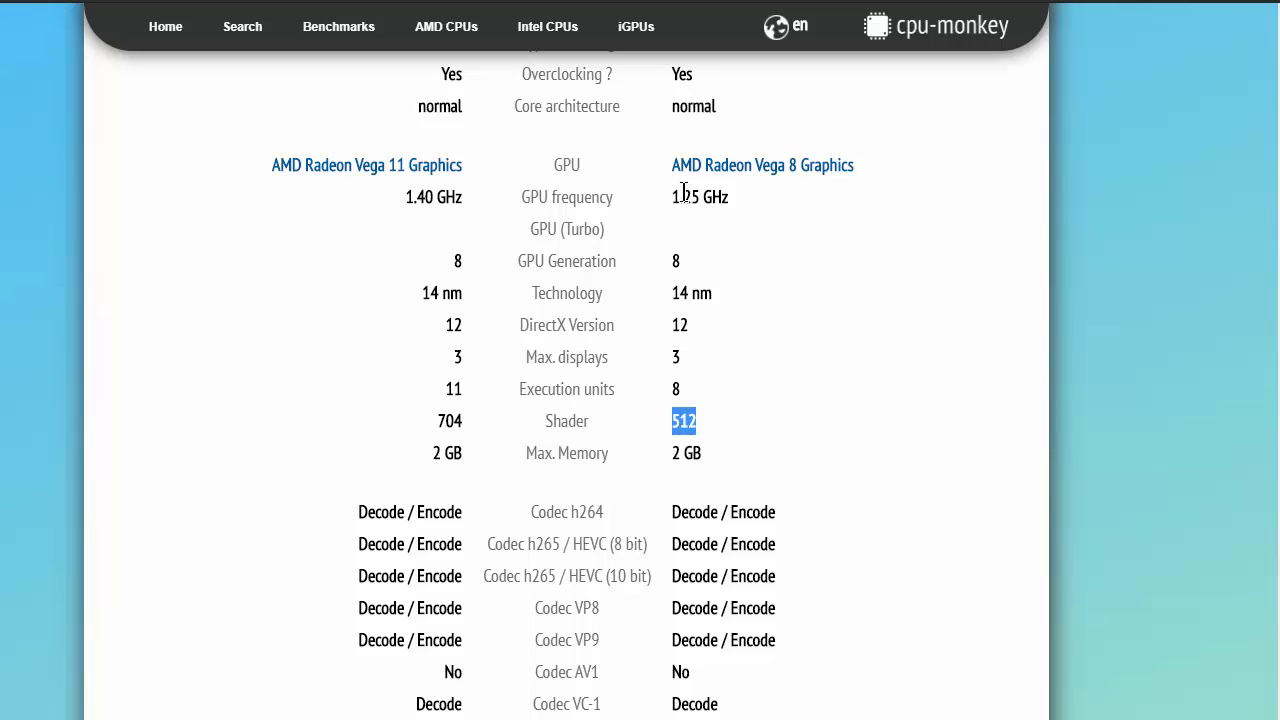
Step: Try searching for "golde" as the second processor in place of the Ryzen 3 3200G, and clear the entry
{"action": "scroll", "coordinate": [749, 266], "scroll_direction": "up", "scroll_amount": 6}
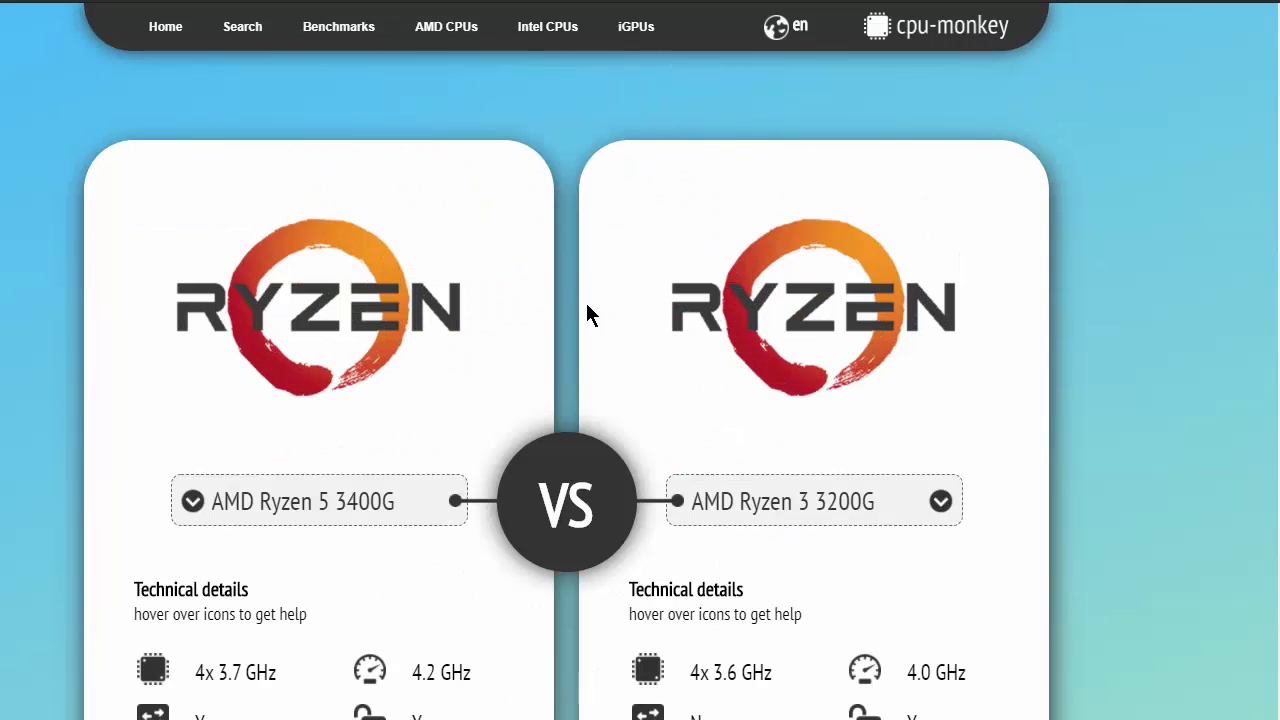
{"action": "left_click", "coordinate": [760, 502]}
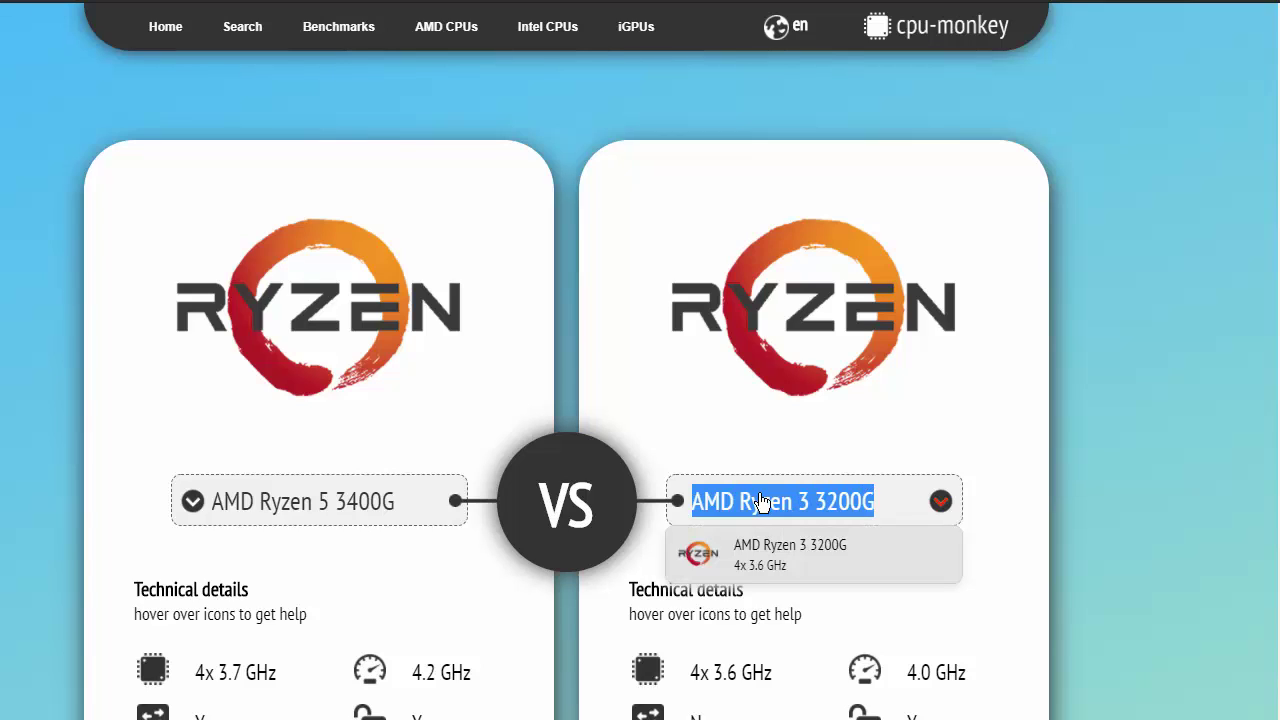
{"action": "type", "text": "golde"}
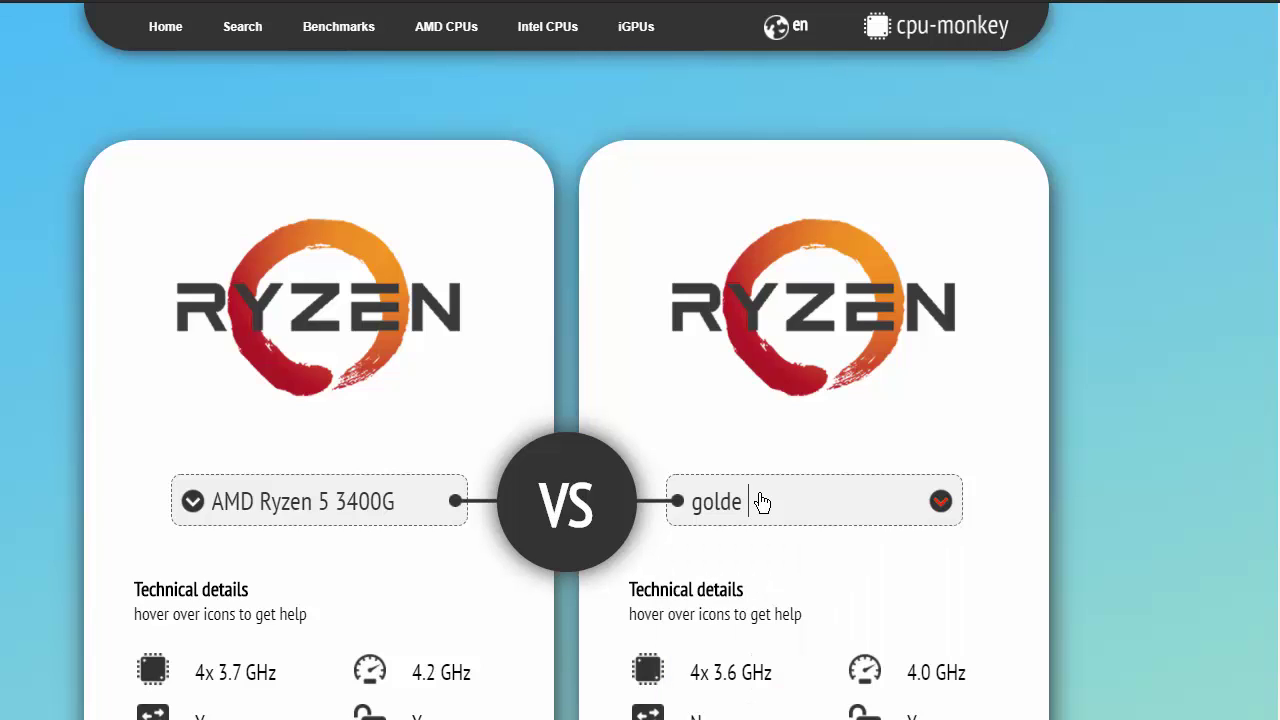
{"action": "key", "text": "BackSpace"}
{"action": "key", "text": "BackSpace"}
{"action": "key", "text": "BackSpace"}
{"action": "key", "text": "BackSpace"}
{"action": "key", "text": "BackSpace"}
{"action": "key", "text": "BackSpace"}
{"action": "key", "text": "BackSpace"}
Step: Search for "pentiu" as the second processor and look through the listed Intel Pentium models for a suitable one
{"action": "type", "text": "pentiu"}
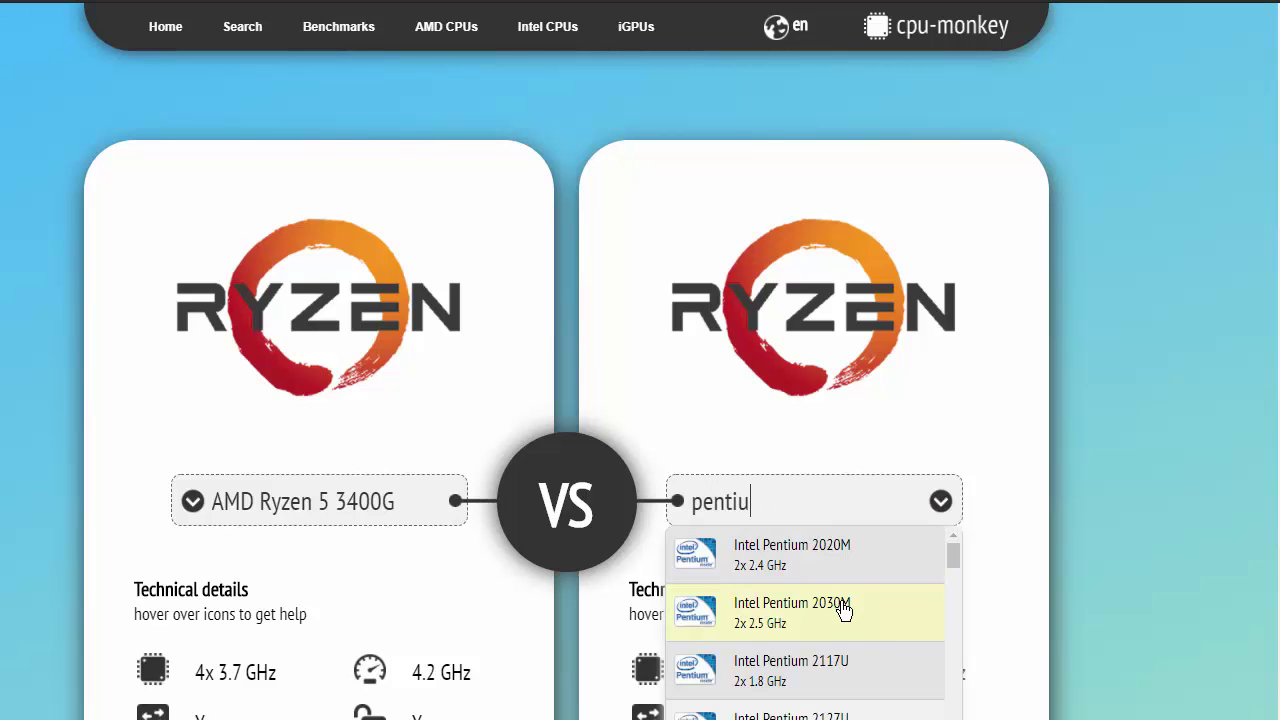
{"action": "scroll", "coordinate": [871, 645], "scroll_direction": "down", "scroll_amount": 1}
{"action": "scroll", "coordinate": [871, 645], "scroll_direction": "down", "scroll_amount": 2}
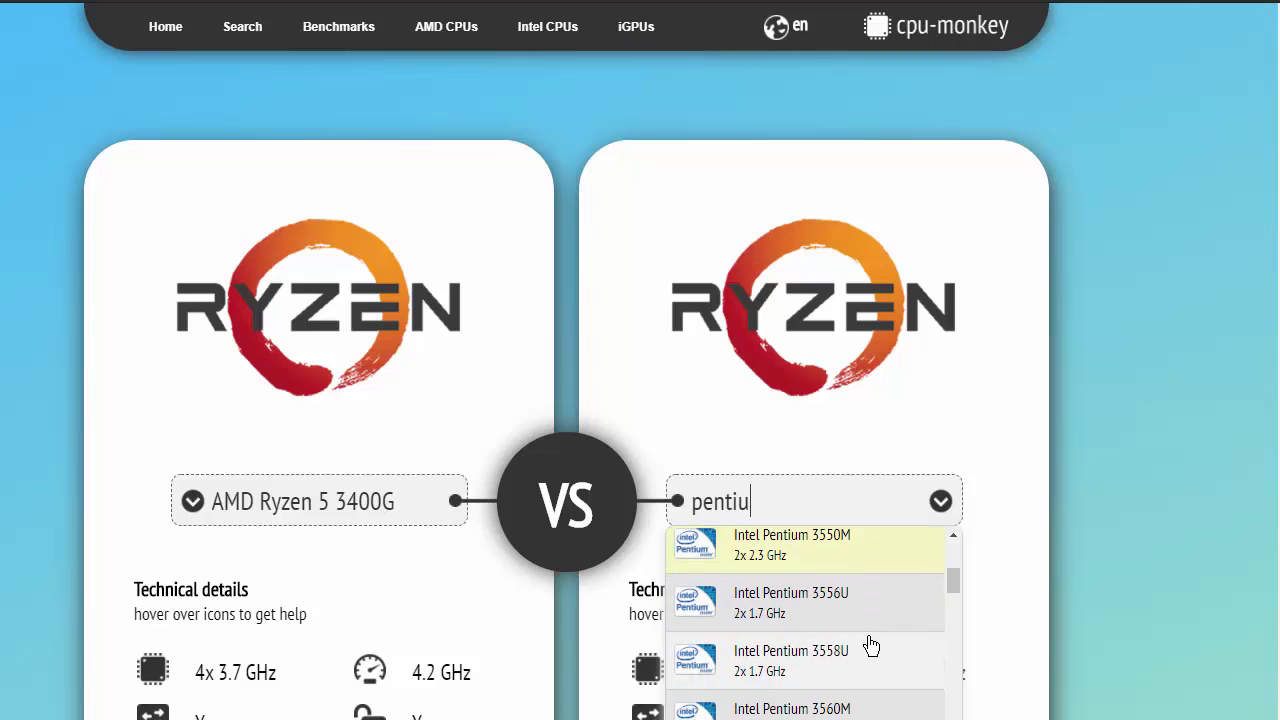
{"action": "scroll", "coordinate": [871, 645], "scroll_direction": "down", "scroll_amount": 5}
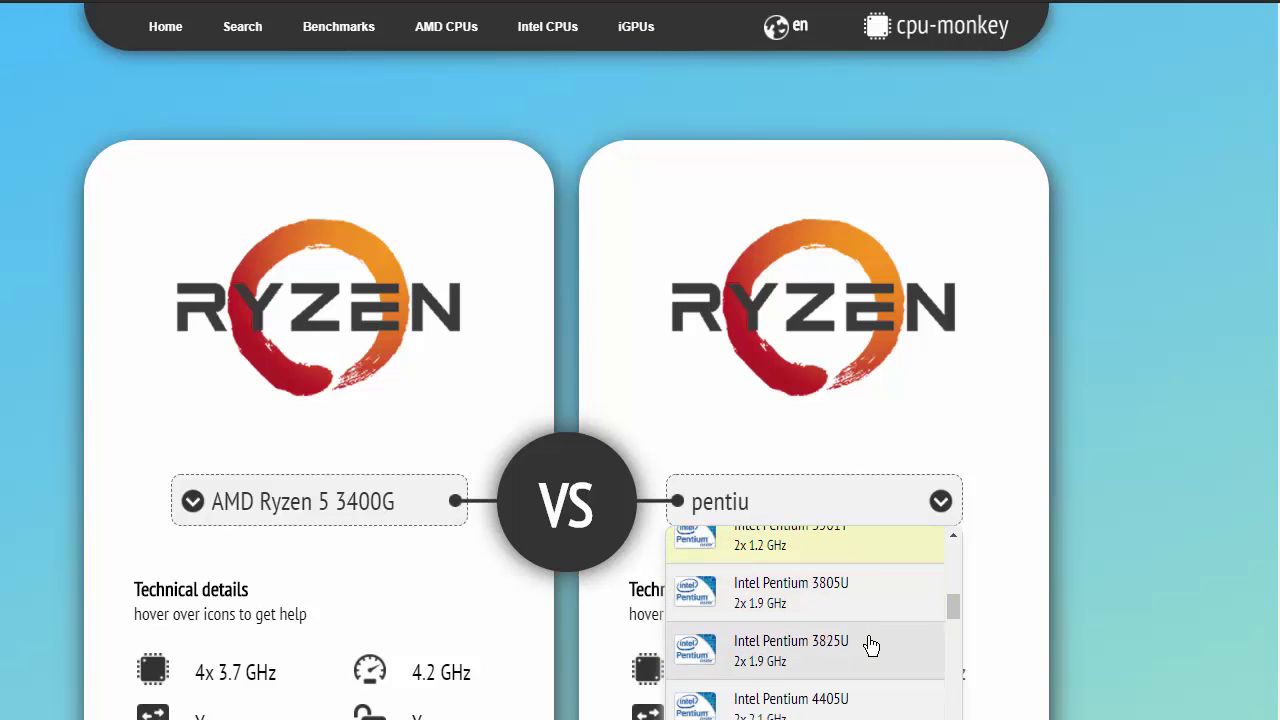
{"action": "scroll", "coordinate": [871, 645], "scroll_direction": "down", "scroll_amount": 7}
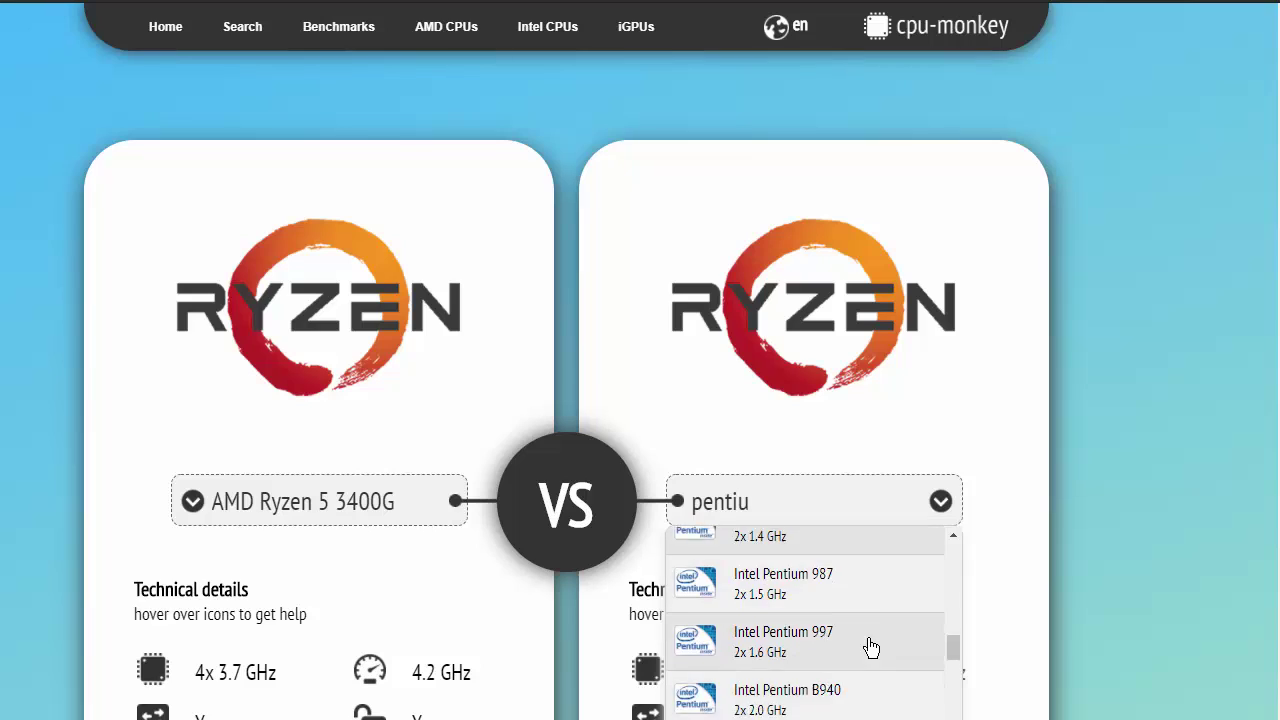
{"action": "scroll", "coordinate": [882, 666], "scroll_direction": "down", "scroll_amount": 1}
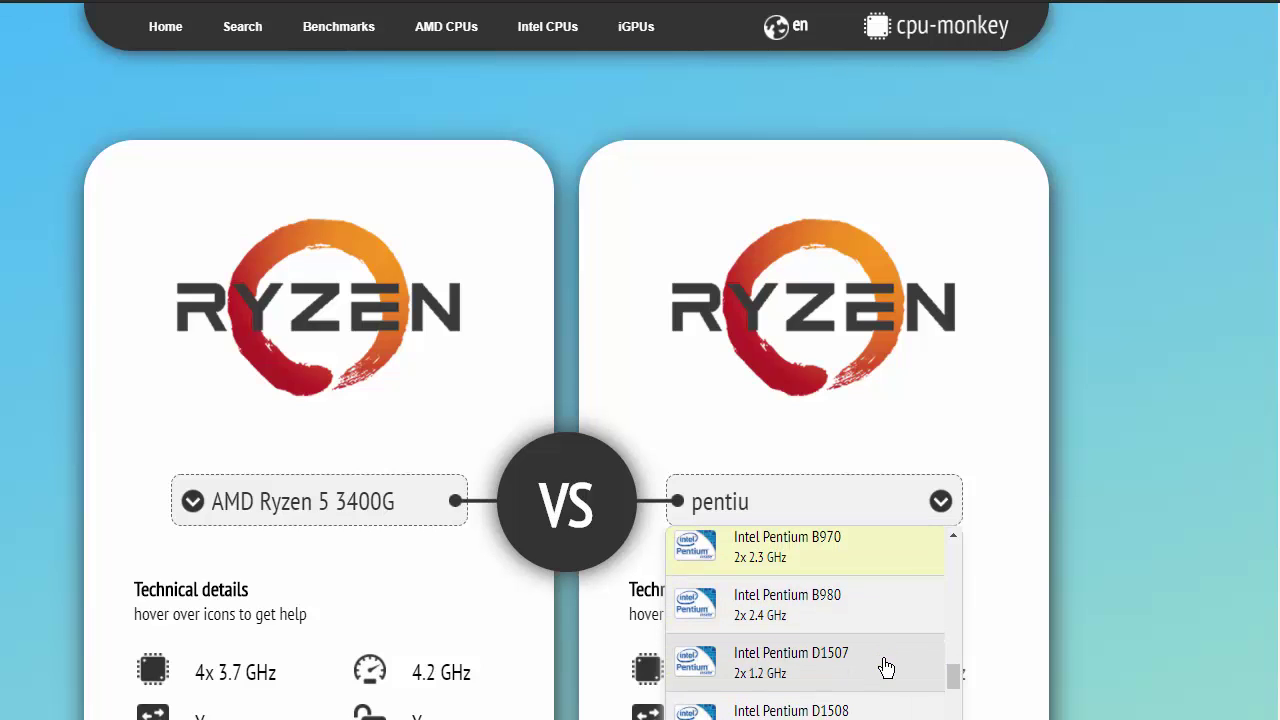
{"action": "scroll", "coordinate": [886, 668], "scroll_direction": "down", "scroll_amount": 2}
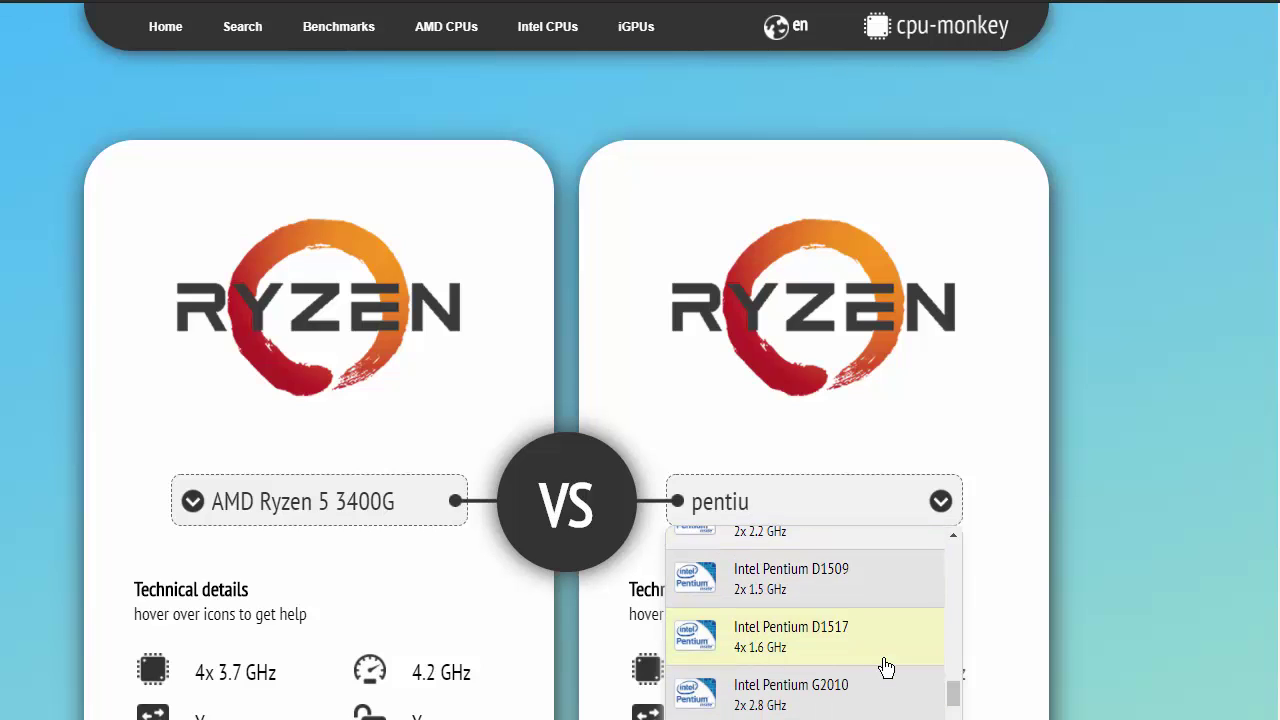
{"action": "scroll", "coordinate": [886, 668], "scroll_direction": "down", "scroll_amount": 4}
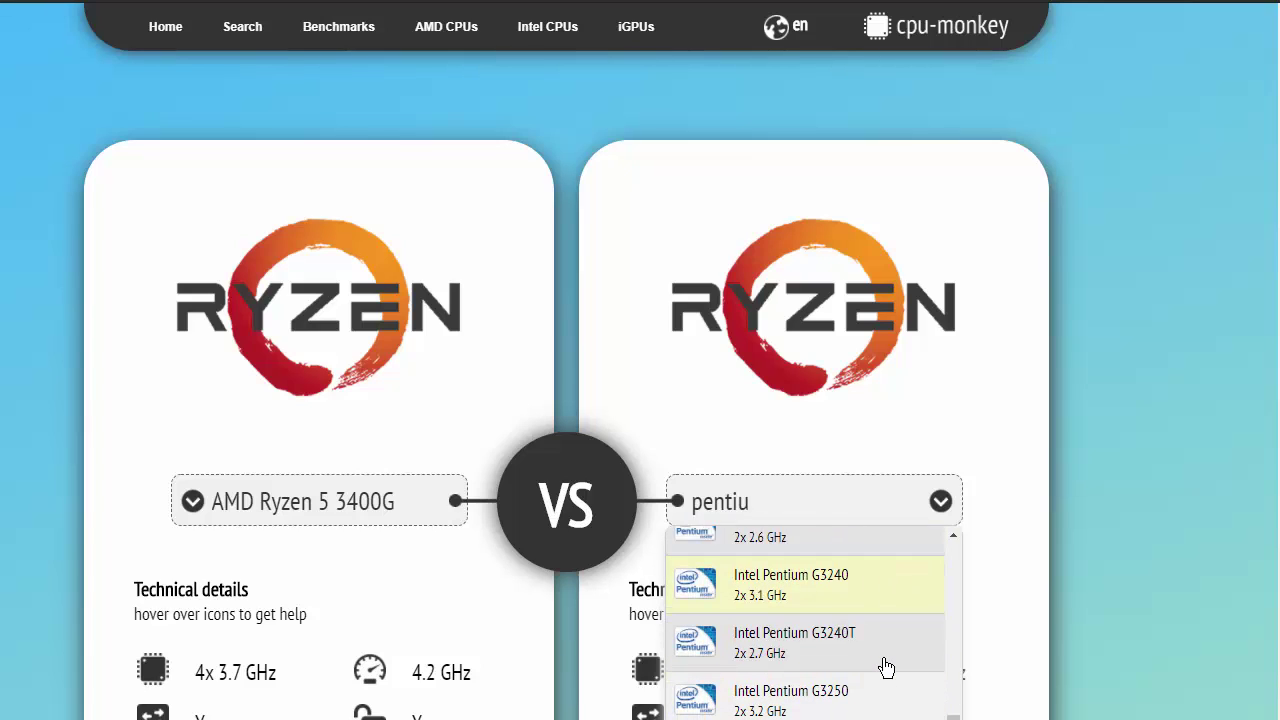
{"action": "scroll", "coordinate": [886, 668], "scroll_direction": "down", "scroll_amount": 4}
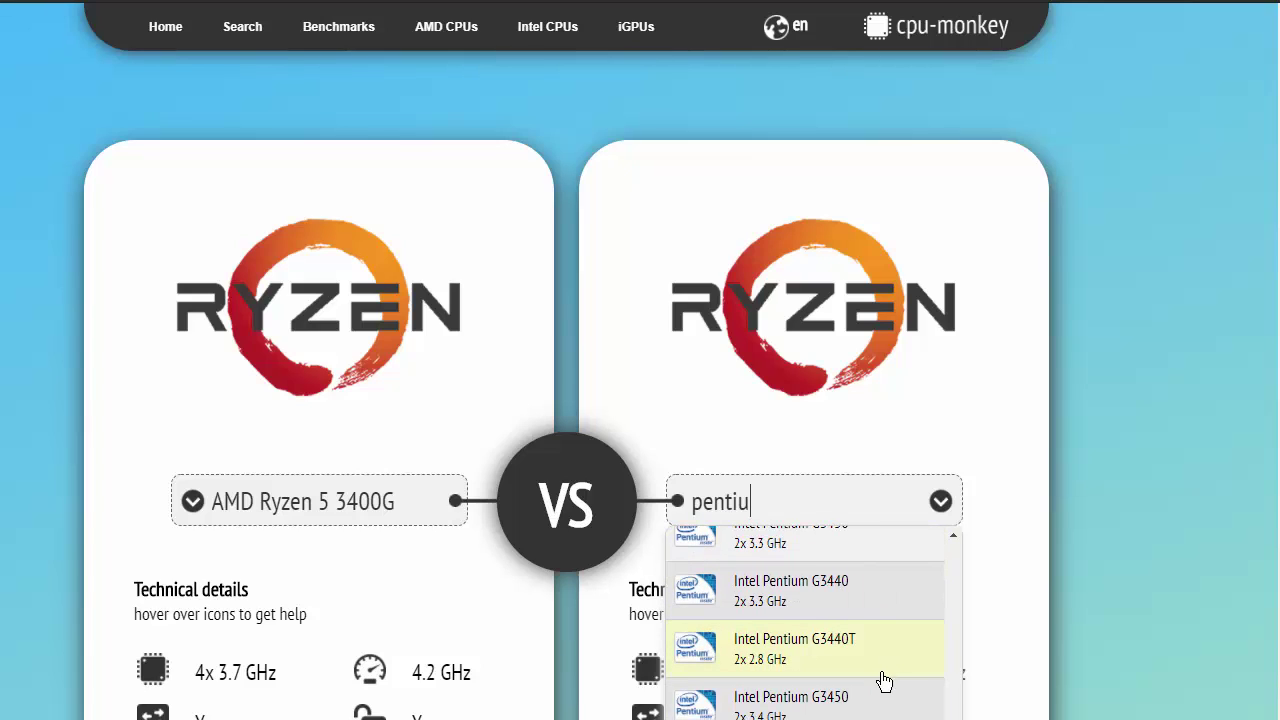
{"action": "scroll", "coordinate": [884, 681], "scroll_direction": "down", "scroll_amount": 2}
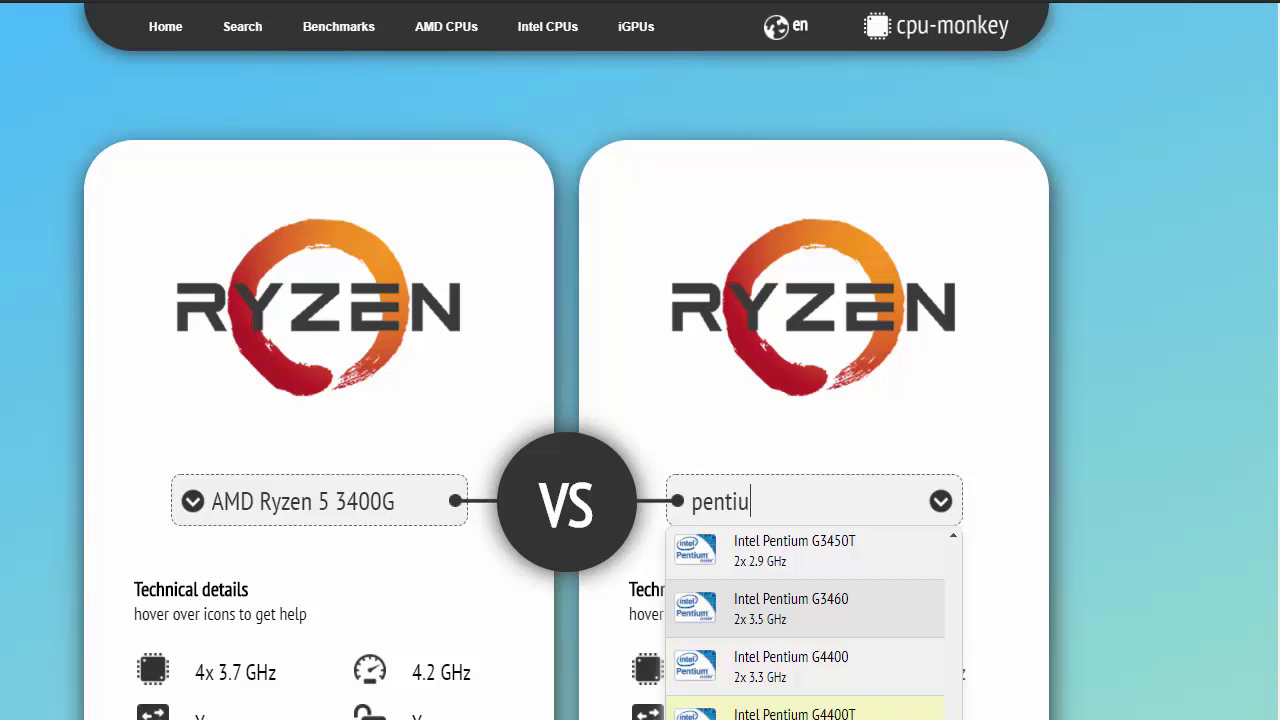
{"action": "scroll", "coordinate": [1010, 655], "scroll_direction": "down", "scroll_amount": 1}
{"action": "scroll", "coordinate": [1018, 655], "scroll_direction": "down", "scroll_amount": 1}
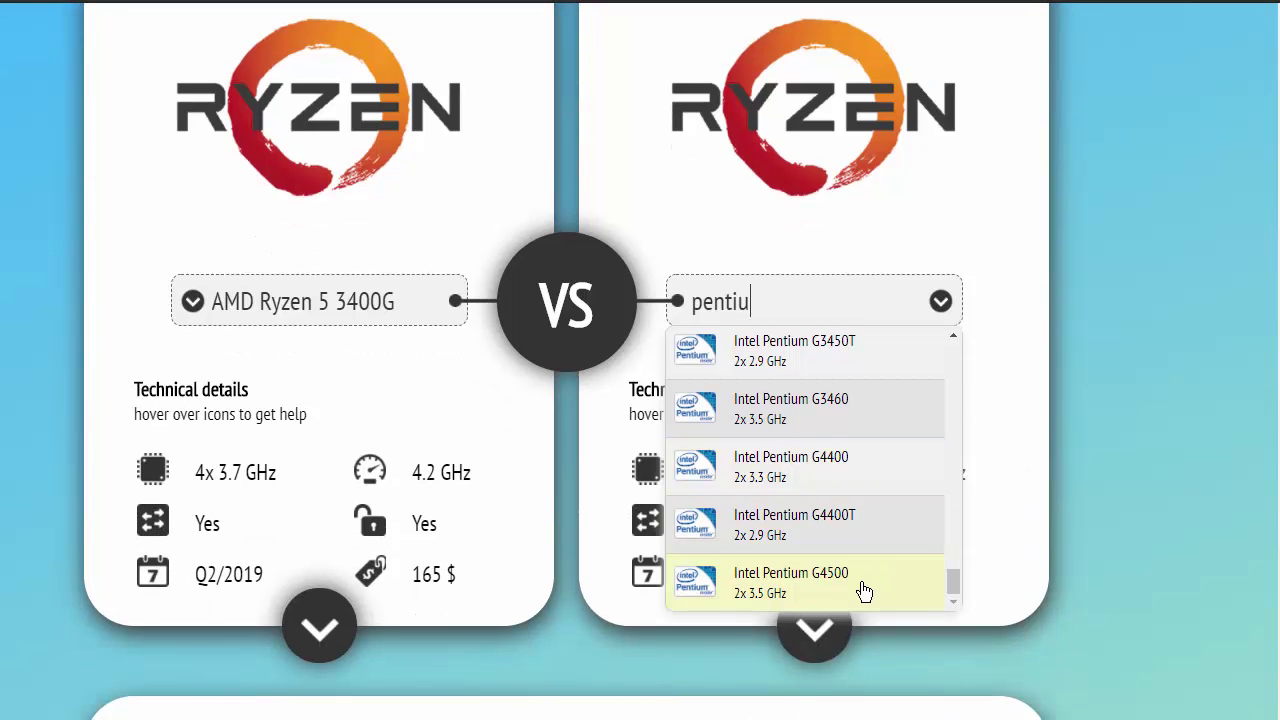
{"action": "scroll", "coordinate": [867, 589], "scroll_direction": "up", "scroll_amount": 1}
{"action": "scroll", "coordinate": [879, 555], "scroll_direction": "up", "scroll_amount": 1}
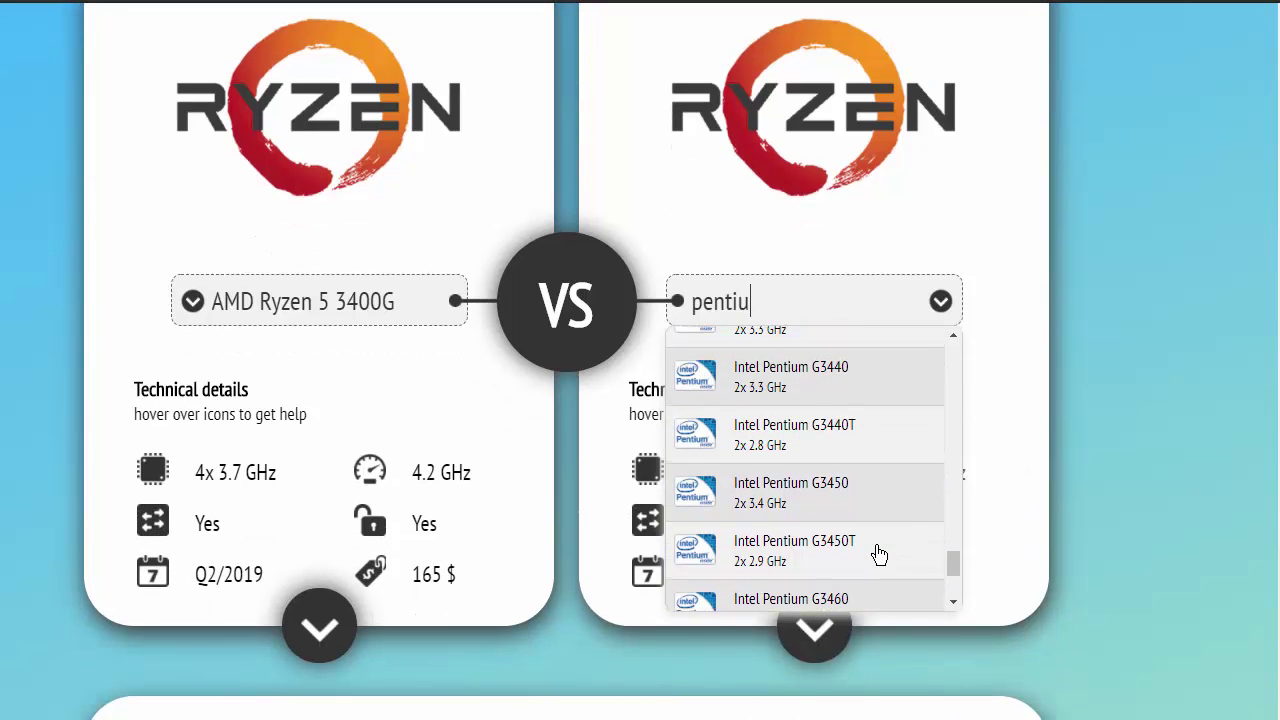
{"action": "scroll", "coordinate": [879, 555], "scroll_direction": "up", "scroll_amount": 2}
{"action": "scroll", "coordinate": [879, 555], "scroll_direction": "up", "scroll_amount": 4}
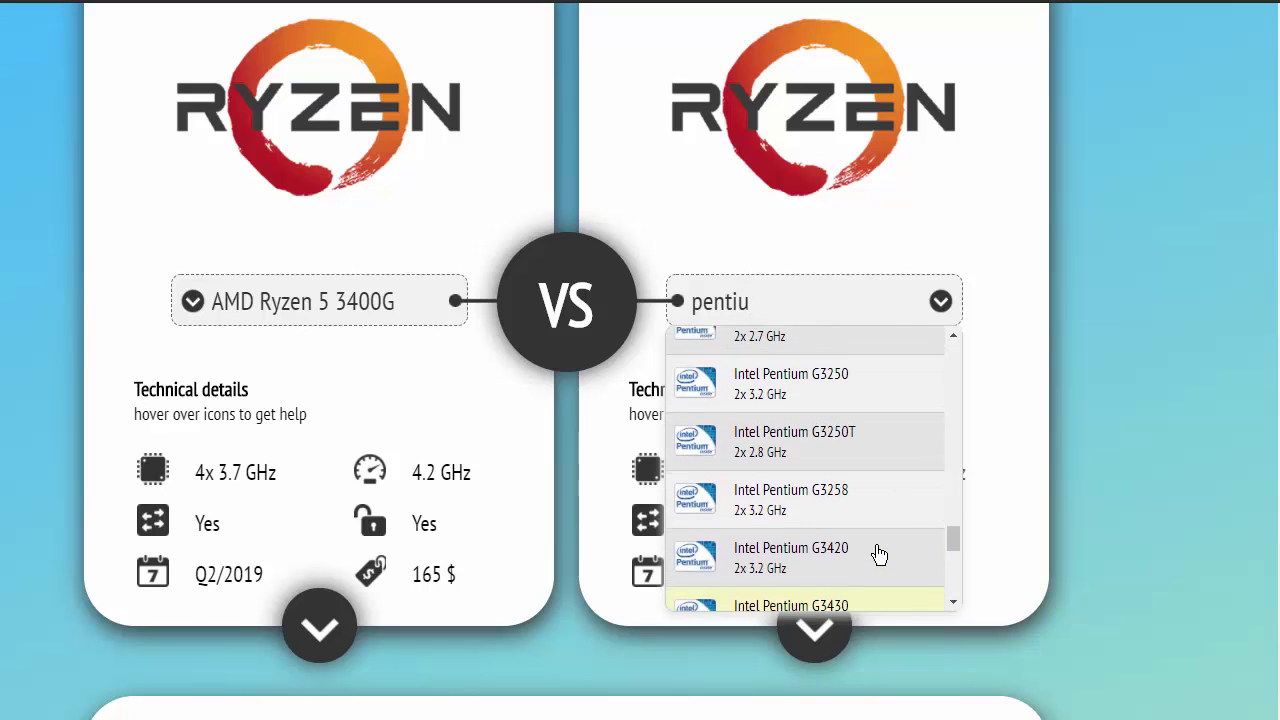
{"action": "scroll", "coordinate": [879, 555], "scroll_direction": "up", "scroll_amount": 4}
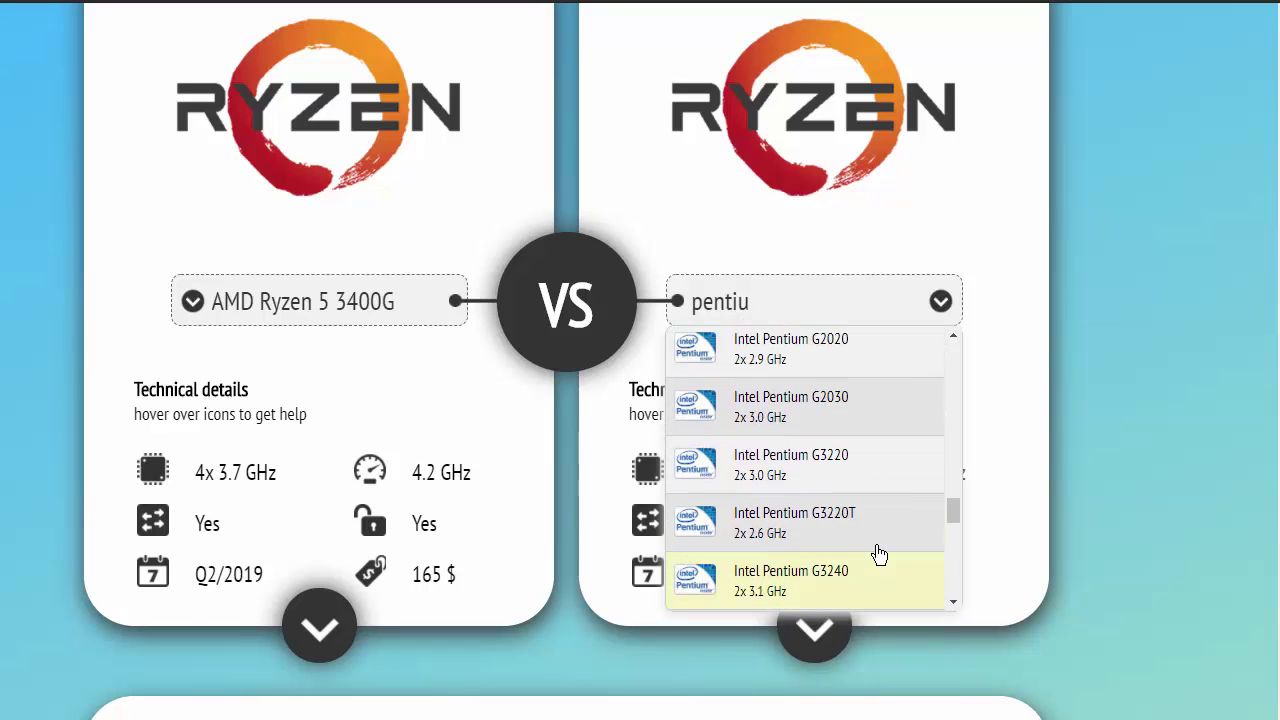
{"action": "scroll", "coordinate": [879, 555], "scroll_direction": "up", "scroll_amount": 4}
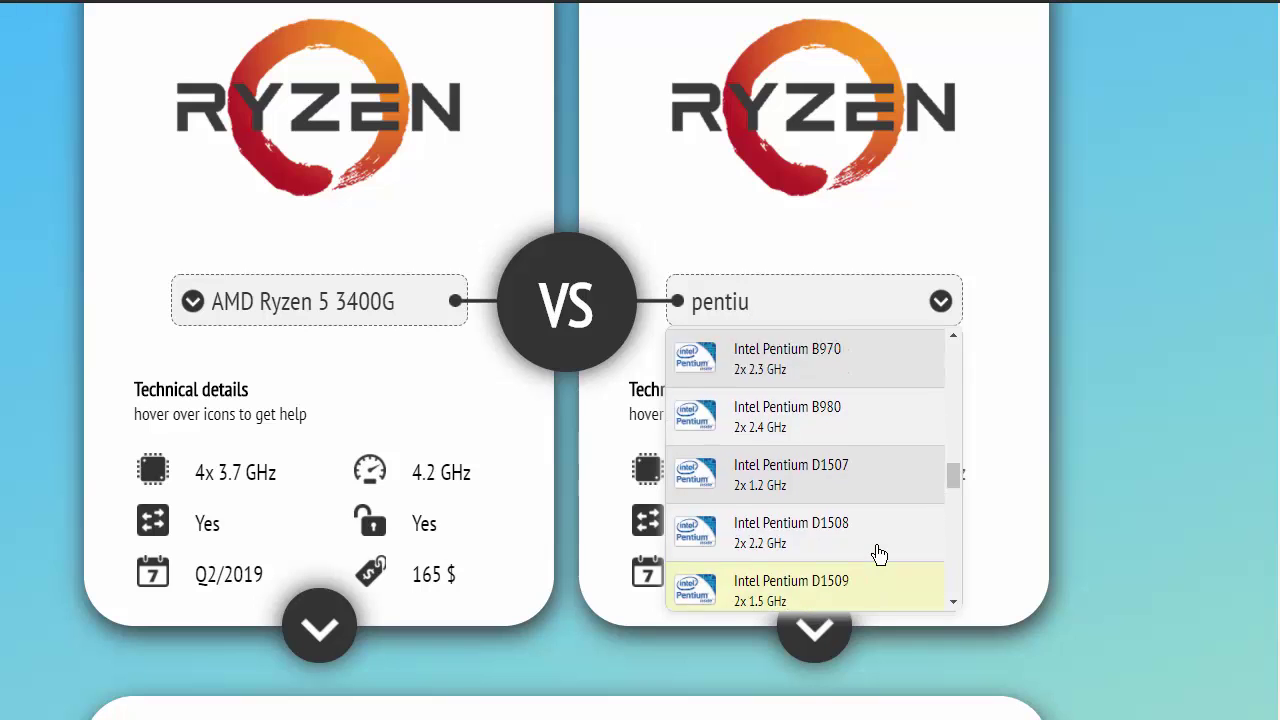
{"action": "scroll", "coordinate": [879, 555], "scroll_direction": "up", "scroll_amount": 4}
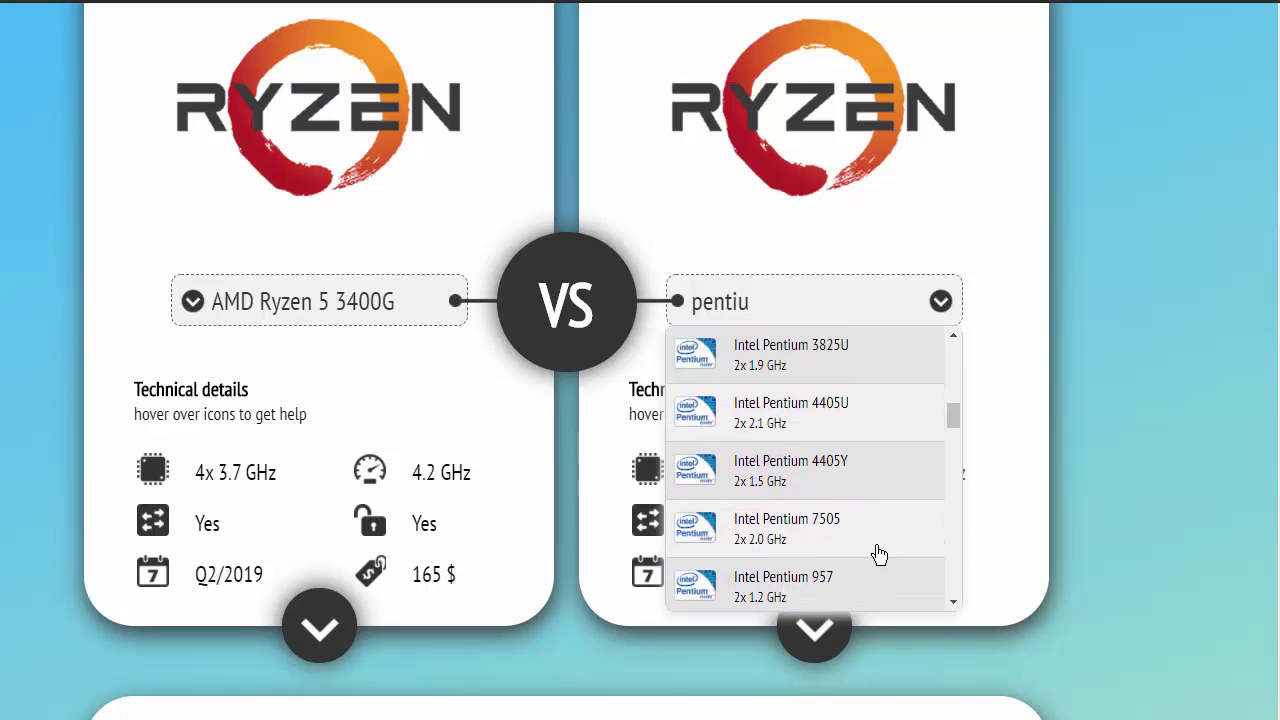
{"action": "scroll", "coordinate": [879, 555], "scroll_direction": "up", "scroll_amount": 1}
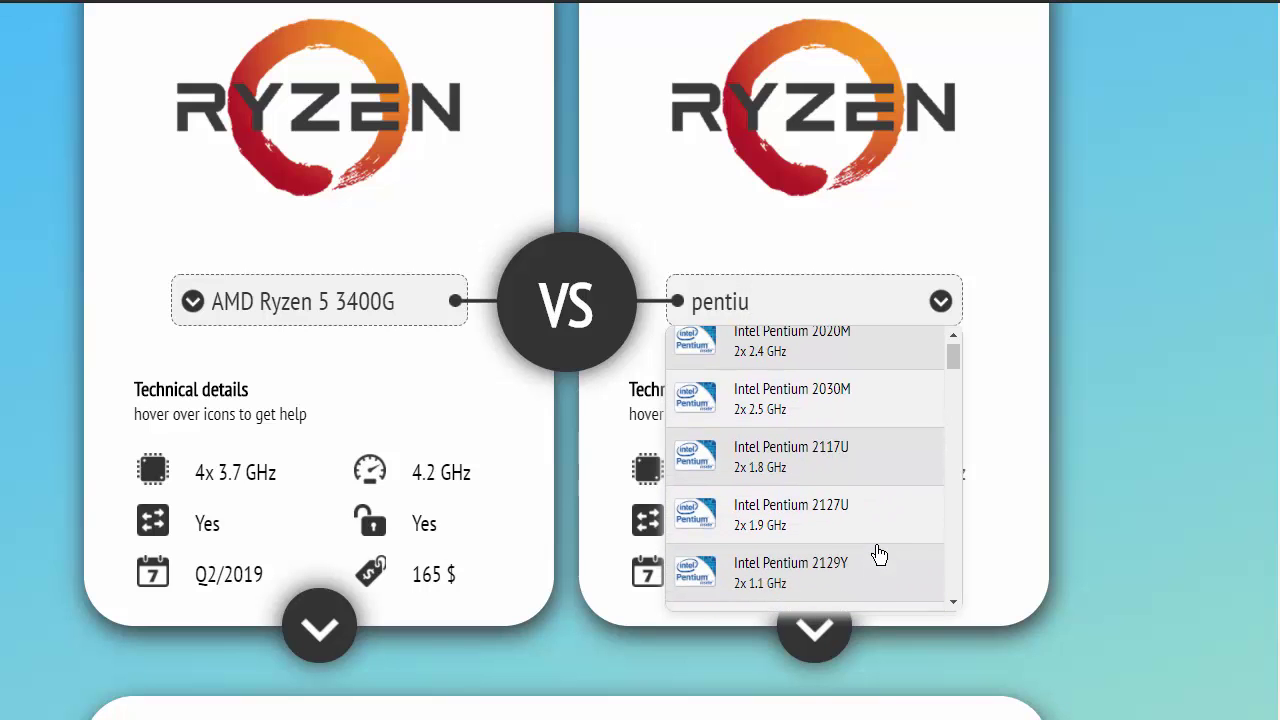
{"action": "scroll", "coordinate": [879, 555], "scroll_direction": "down", "scroll_amount": 4}
{"action": "scroll", "coordinate": [879, 555], "scroll_direction": "down", "scroll_amount": 10}
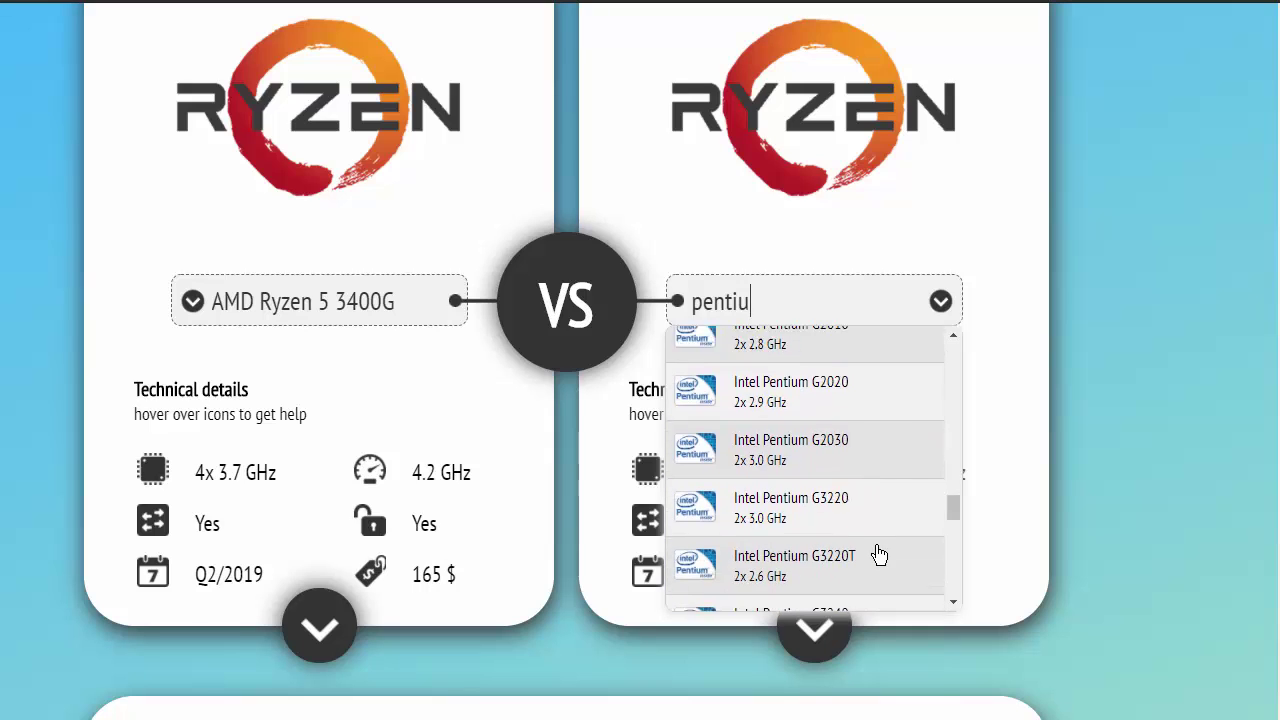
{"action": "scroll", "coordinate": [879, 555], "scroll_direction": "up", "scroll_amount": 1}
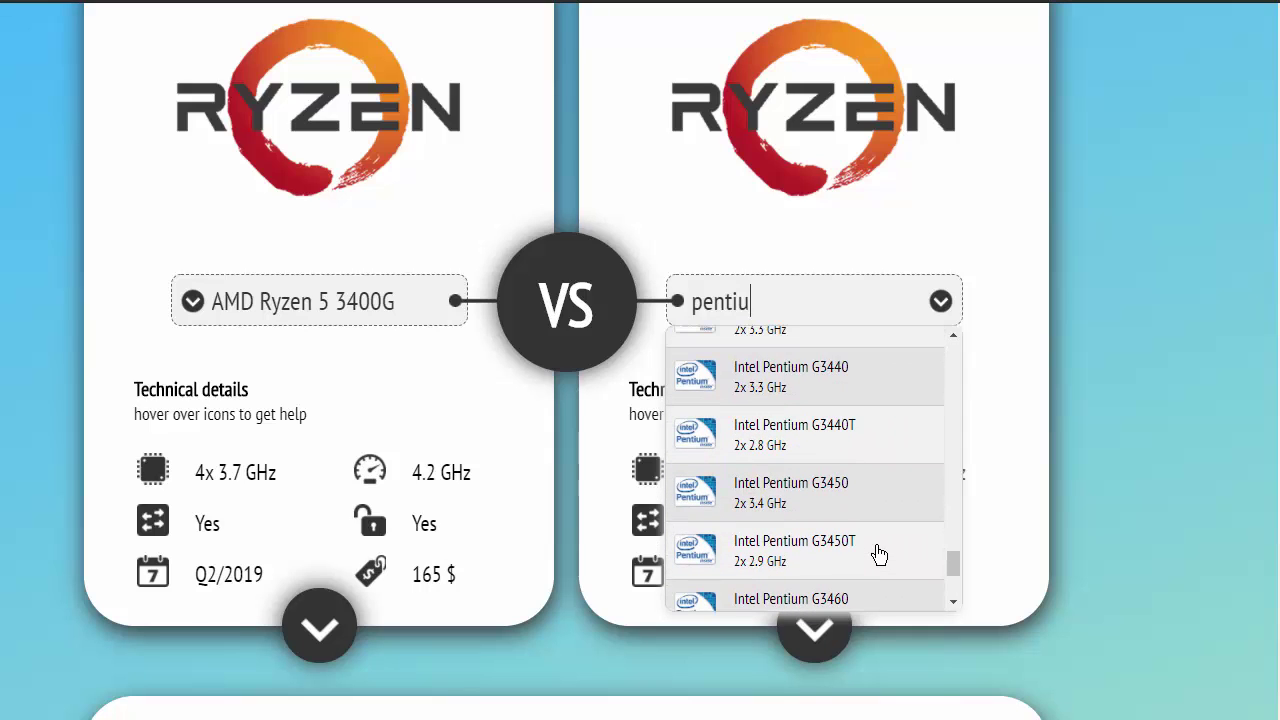
{"action": "scroll", "coordinate": [879, 555], "scroll_direction": "up", "scroll_amount": 3}
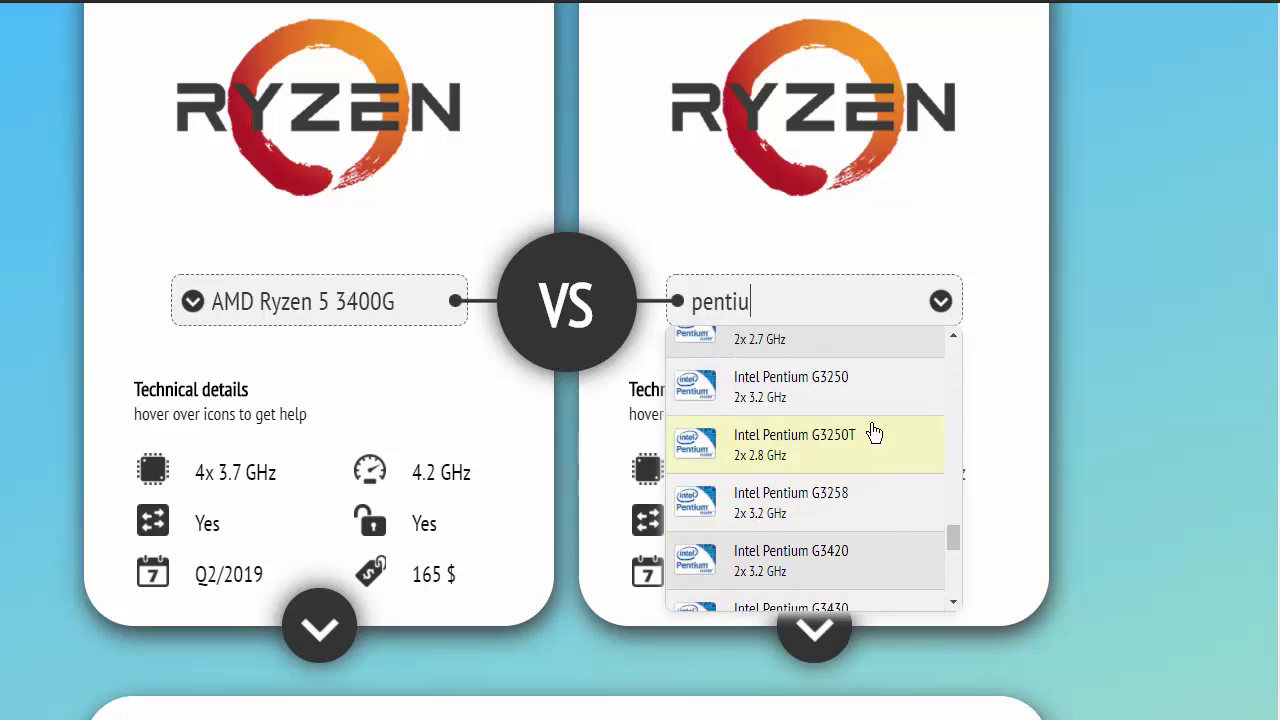
{"action": "scroll", "coordinate": [879, 493], "scroll_direction": "down", "scroll_amount": 5}
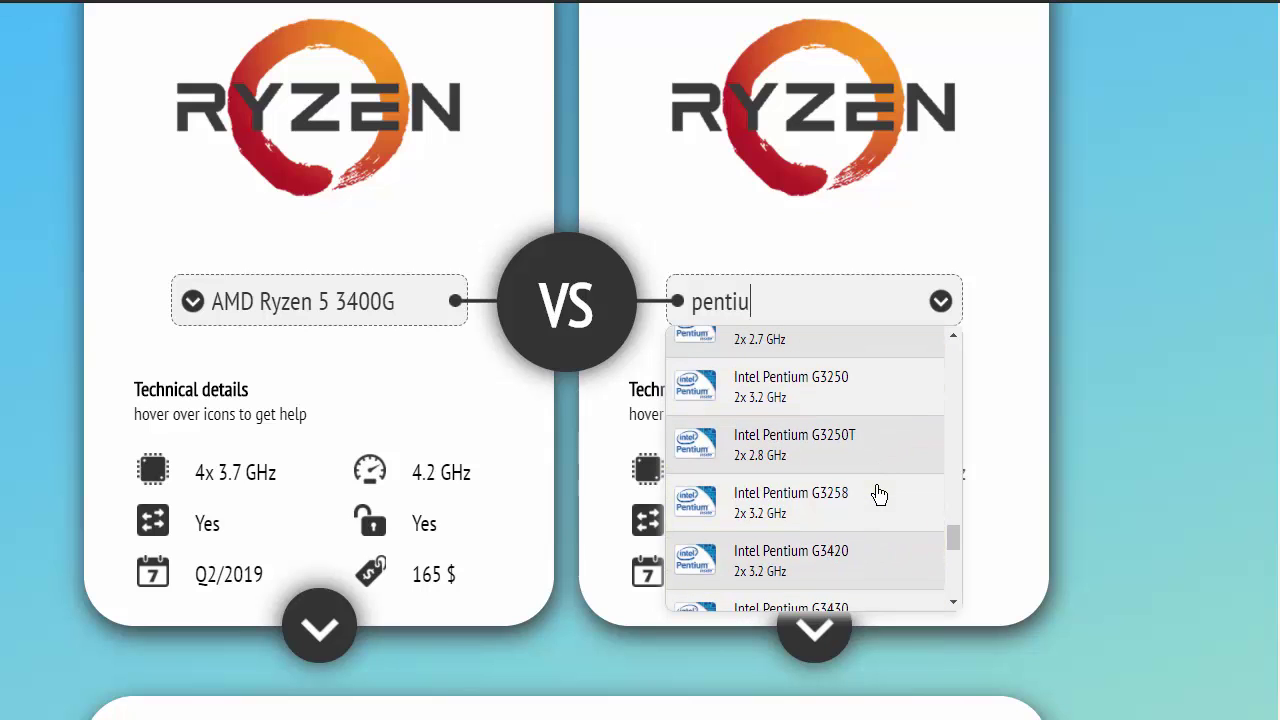
{"action": "scroll", "coordinate": [879, 493], "scroll_direction": "down", "scroll_amount": 3}
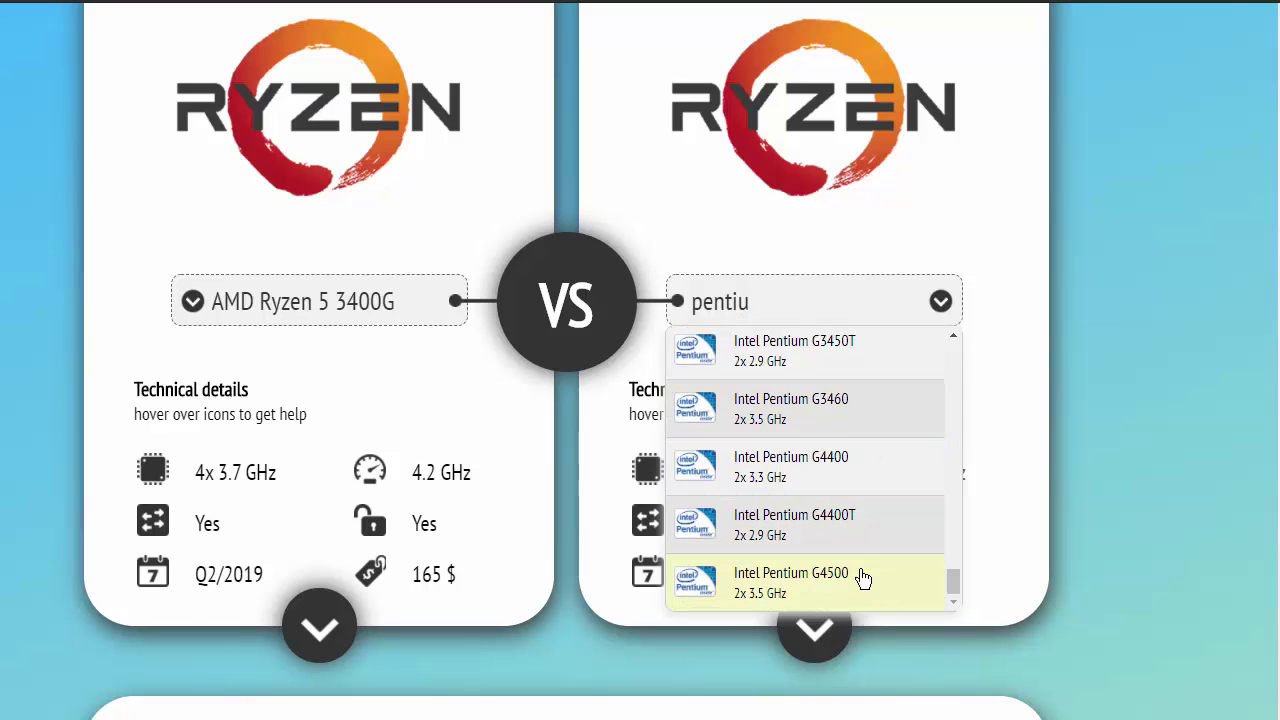
{"action": "scroll", "coordinate": [830, 585], "scroll_direction": "up", "scroll_amount": 5}
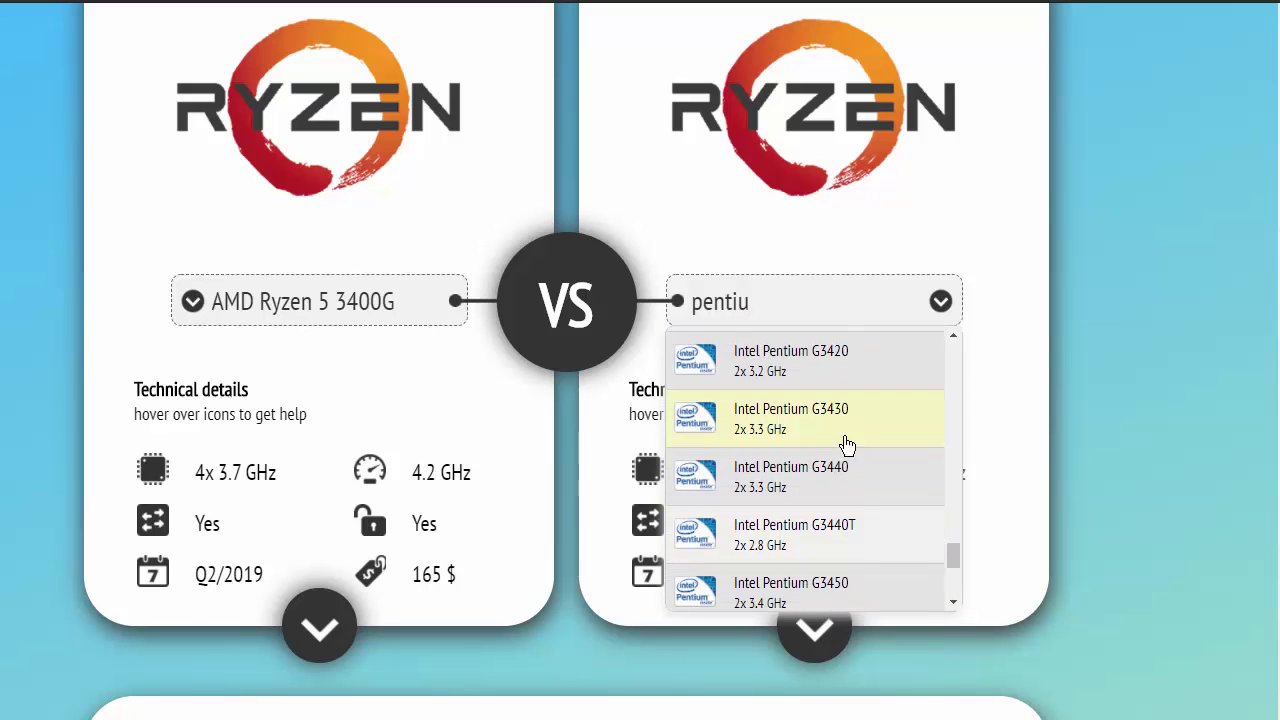
{"action": "scroll", "coordinate": [840, 477], "scroll_direction": "up", "scroll_amount": 3}
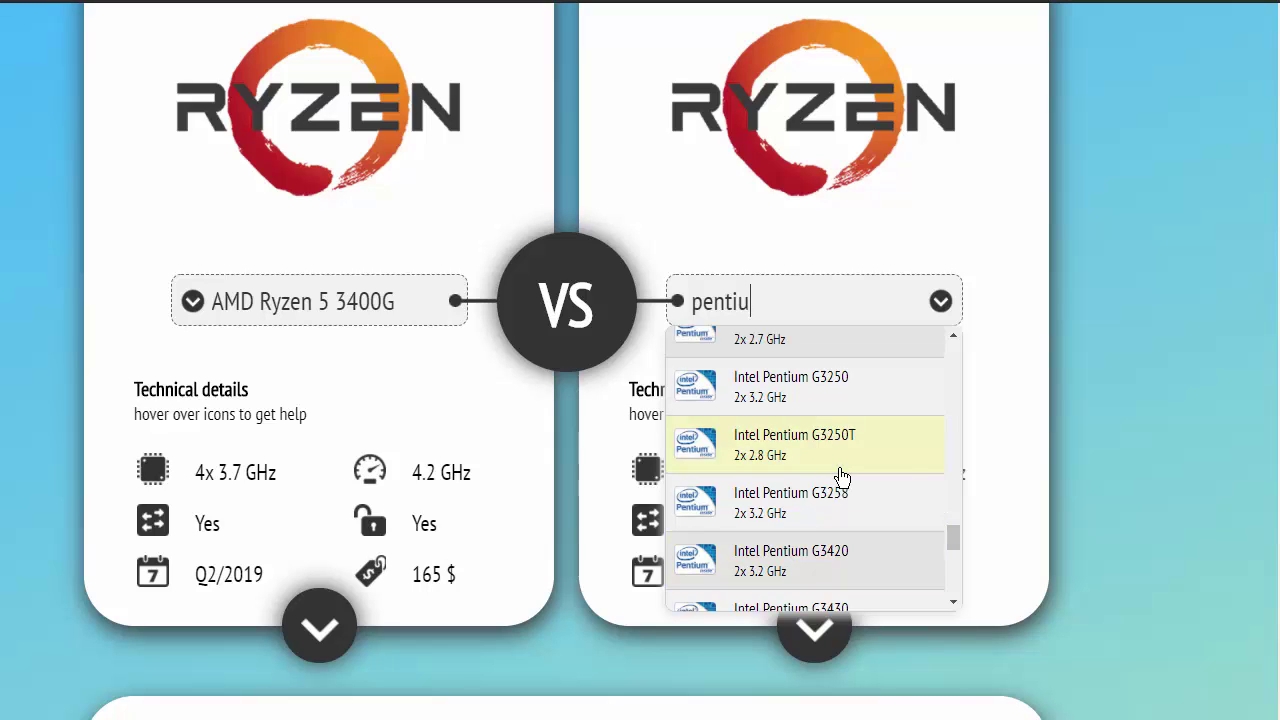
Step: Narrow the search to "pentium golde", choose Intel Pentium Gold G5420 as the second processor and compare it with the Ryzen 5 3400G
{"action": "type", "text": "m gold"}
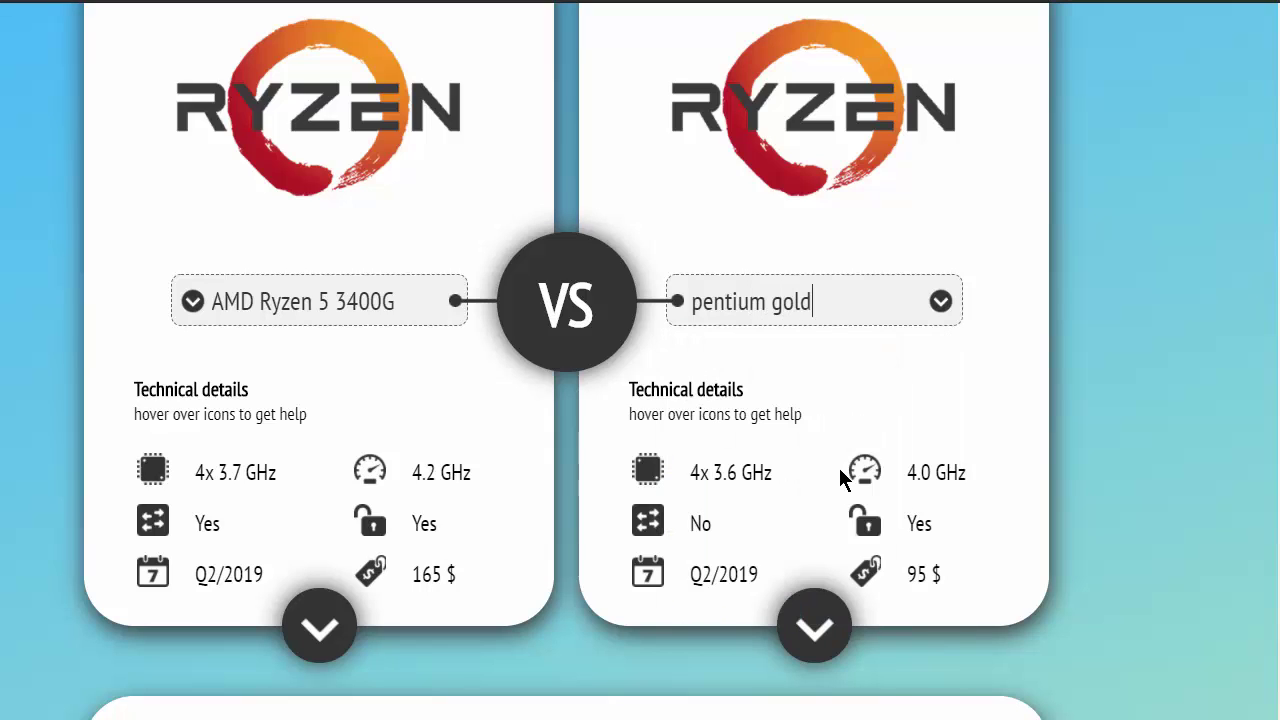
{"action": "type", "text": "e"}
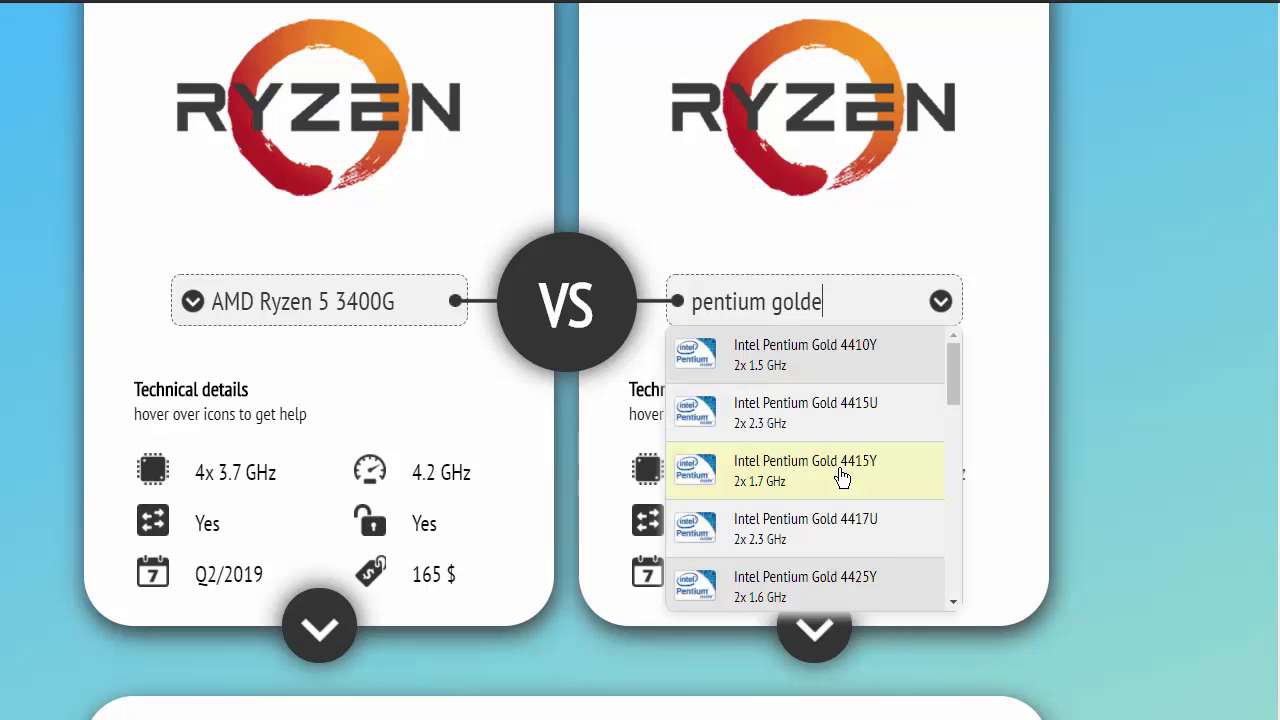
{"action": "scroll", "coordinate": [845, 470], "scroll_direction": "down", "scroll_amount": 2}
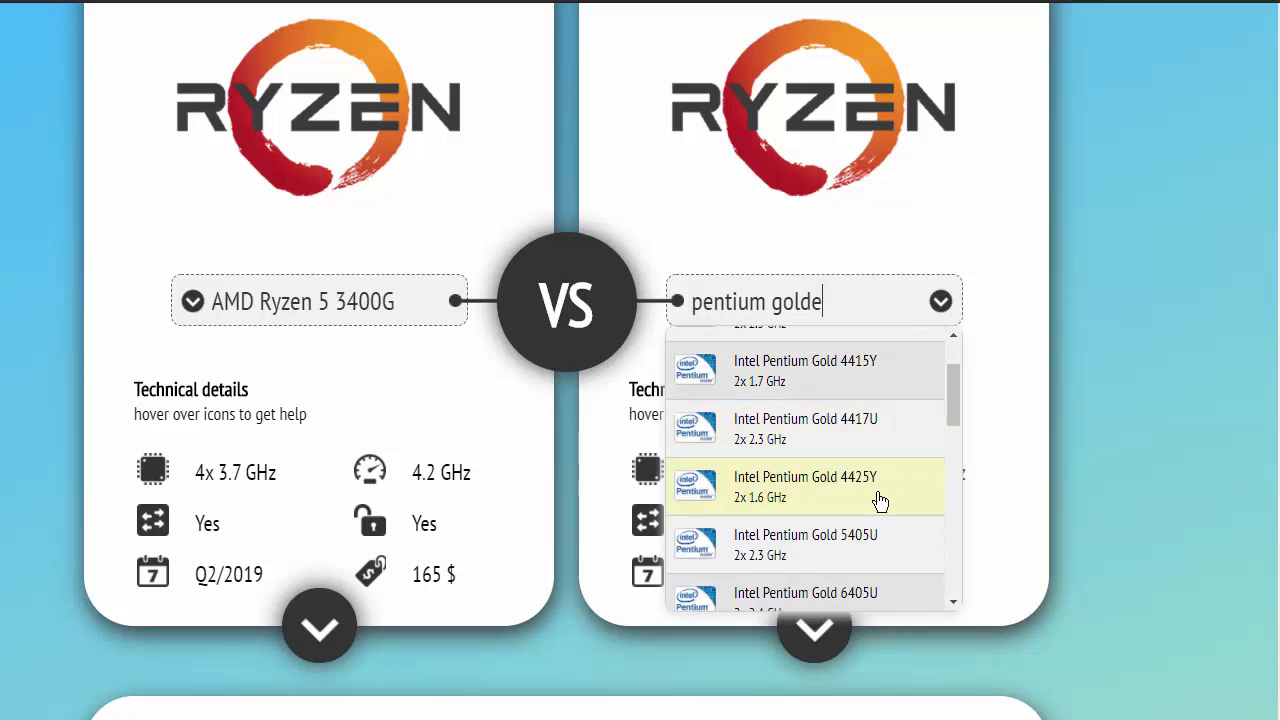
{"action": "scroll", "coordinate": [889, 500], "scroll_direction": "down", "scroll_amount": 2}
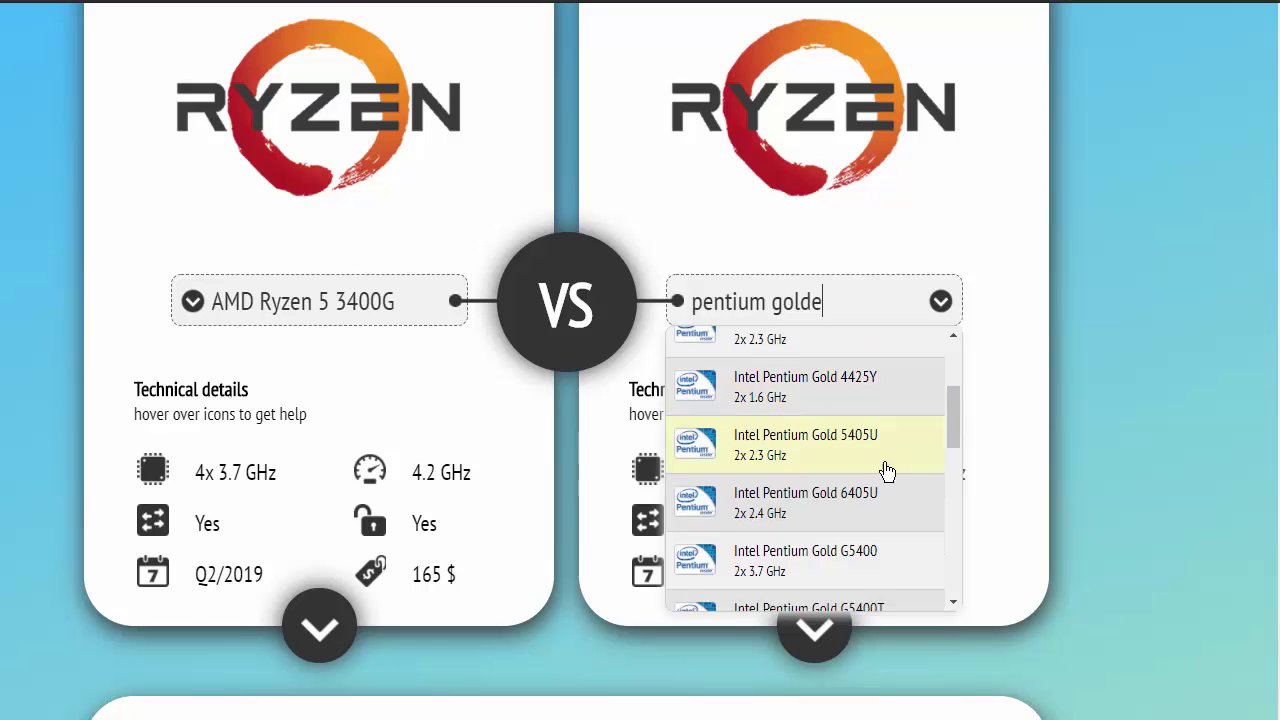
{"action": "scroll", "coordinate": [887, 470], "scroll_direction": "down", "scroll_amount": 4}
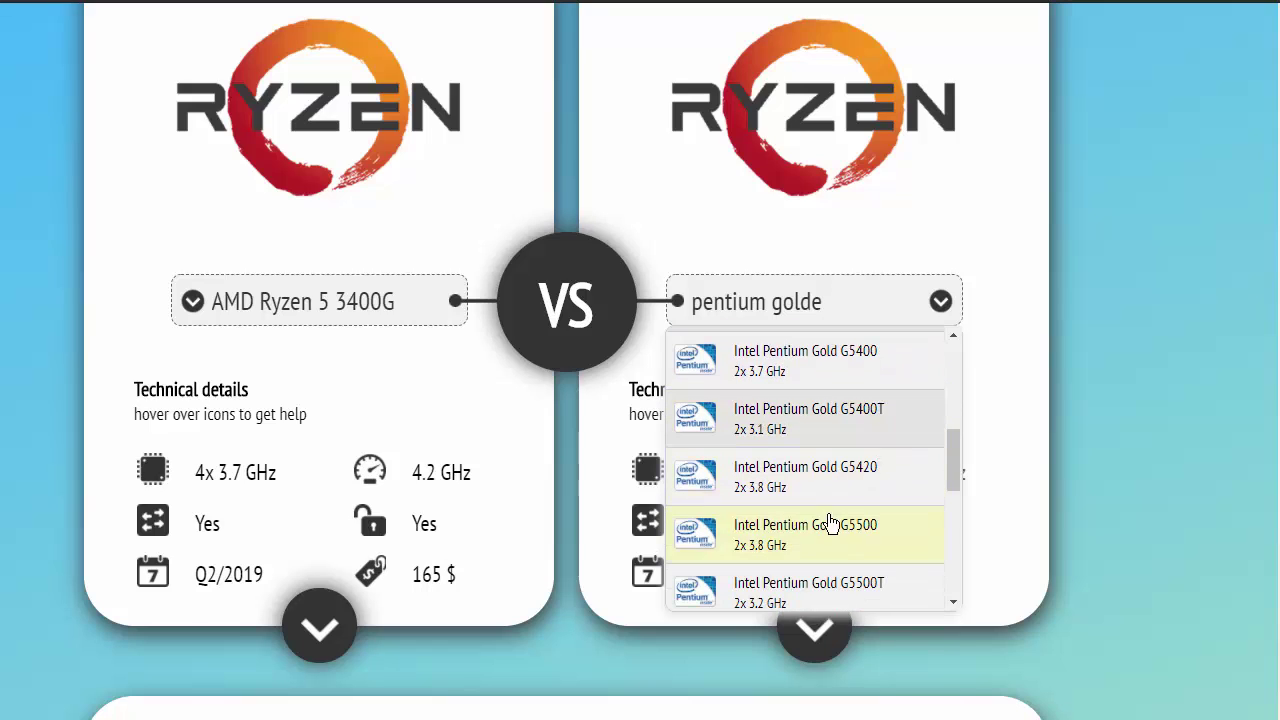
{"action": "left_click", "coordinate": [844, 480]}
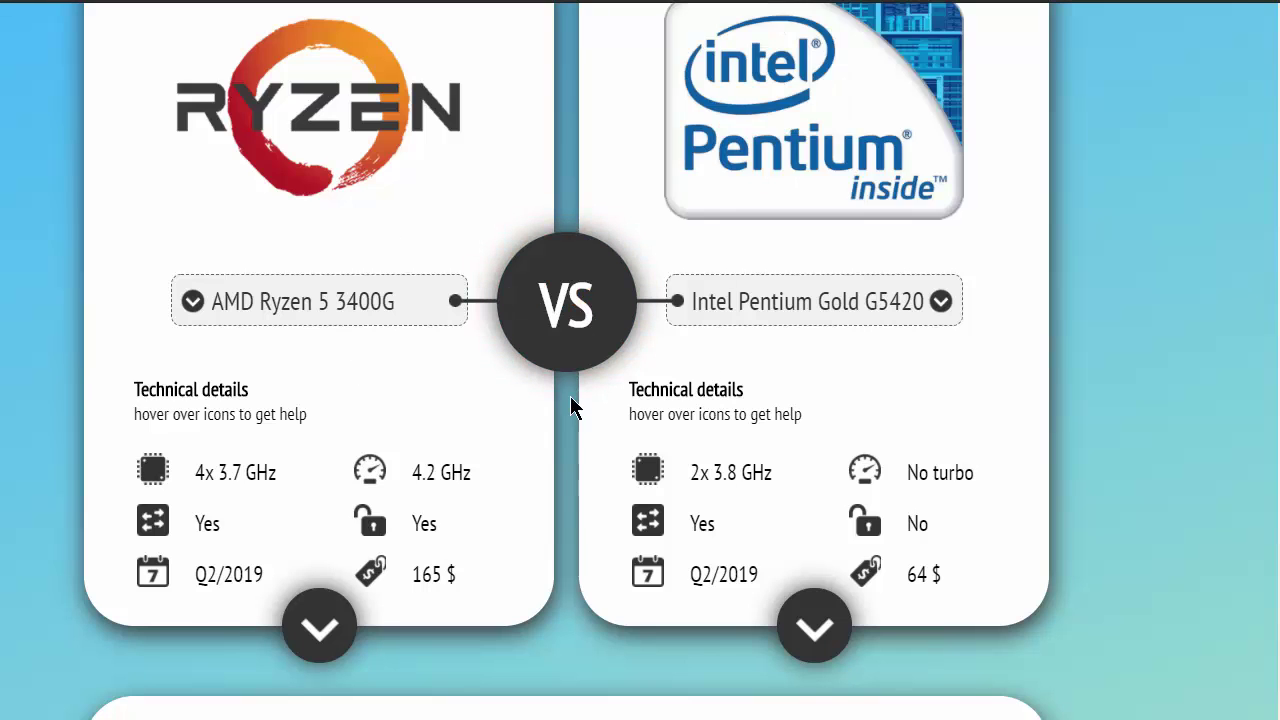
{"action": "left_click", "coordinate": [634, 310]}
Step: Compare the base frequency and single-core turbo, highlighting the Pentium's frequency, the Turbo (1 Core) label and the Ryzen 5 3400G's turbo value
{"action": "scroll", "coordinate": [880, 457], "scroll_direction": "down", "scroll_amount": 5}
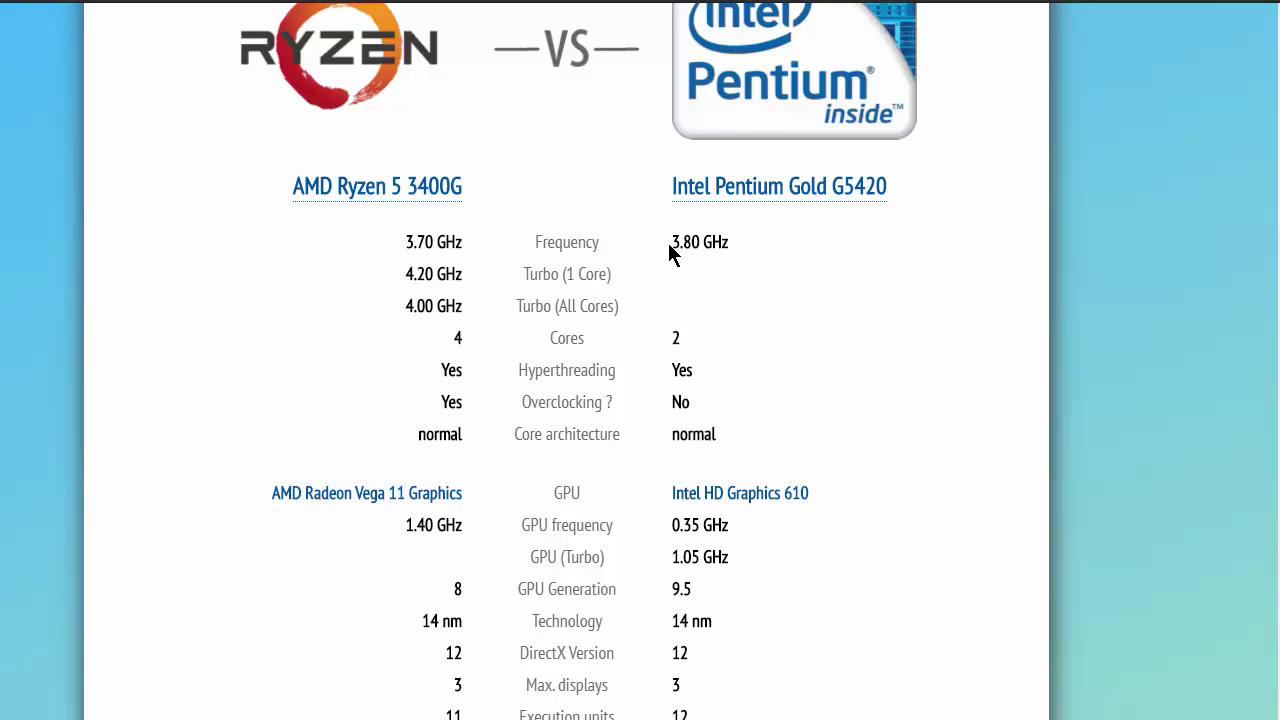
{"action": "left_click_drag", "start_coordinate": [670, 245], "coordinate": [731, 257]}
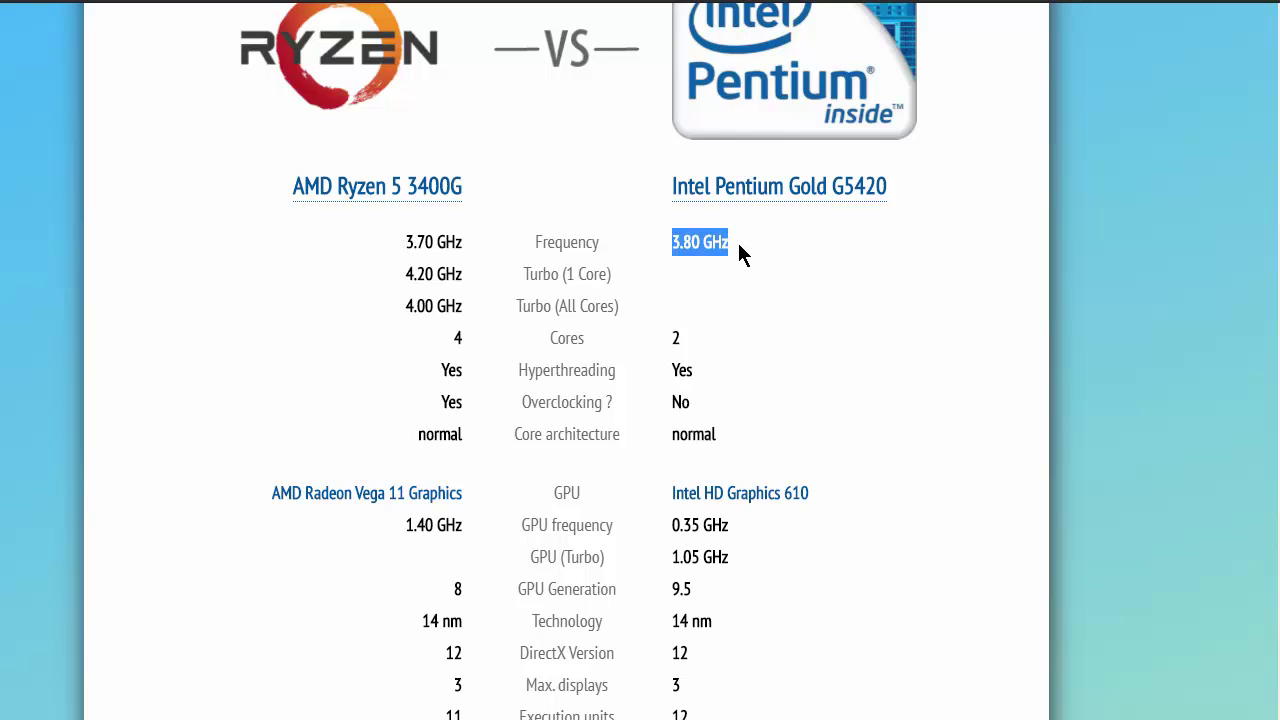
{"action": "left_click", "coordinate": [740, 252]}
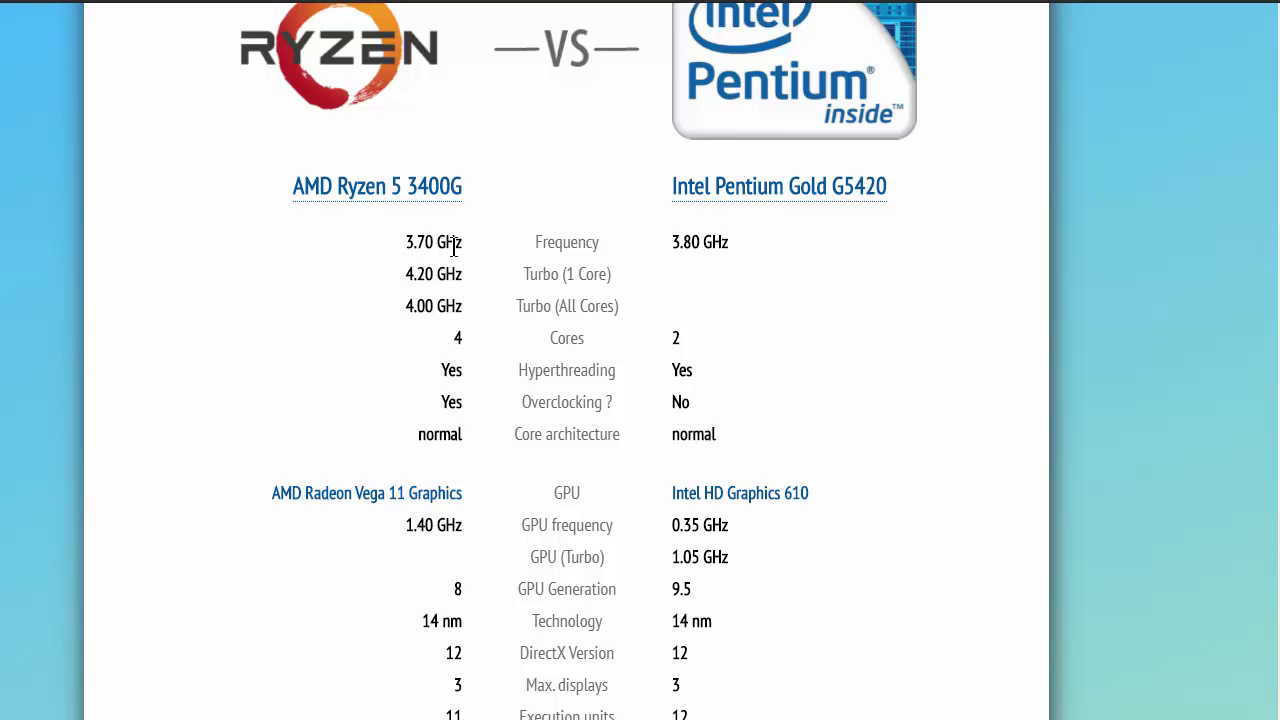
{"action": "left_click_drag", "start_coordinate": [521, 272], "coordinate": [645, 280]}
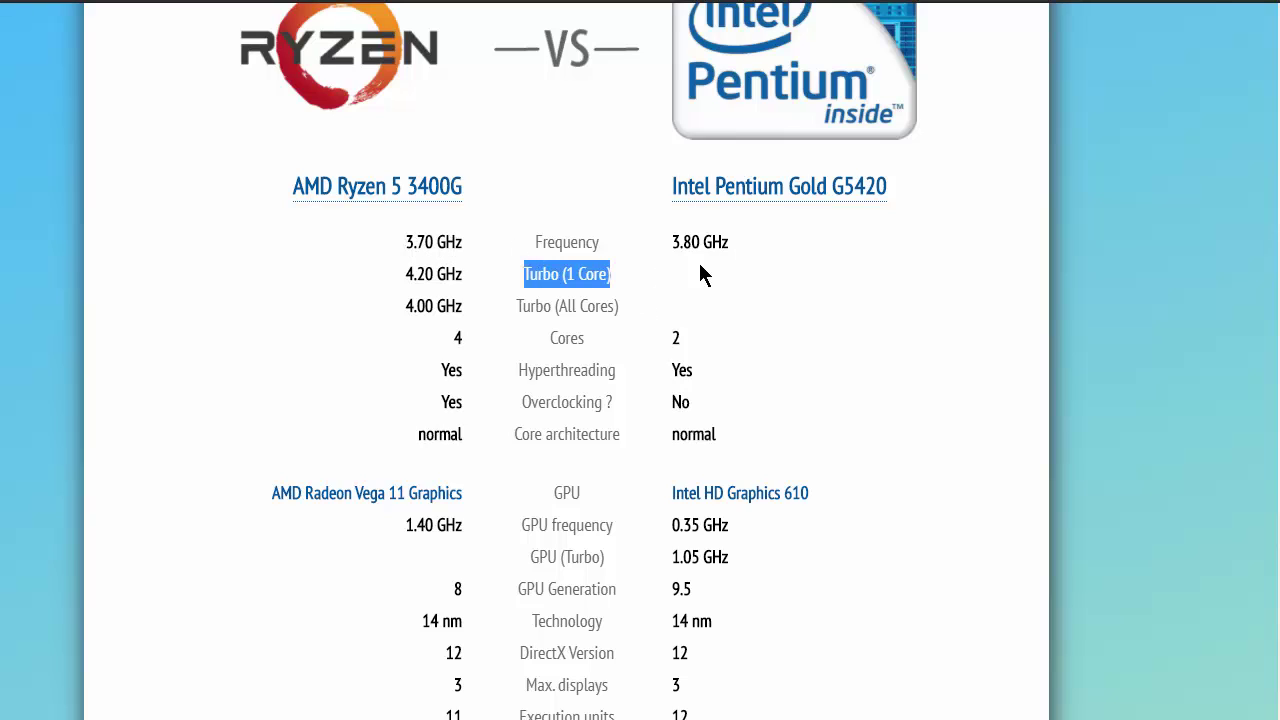
{"action": "left_click", "coordinate": [689, 280]}
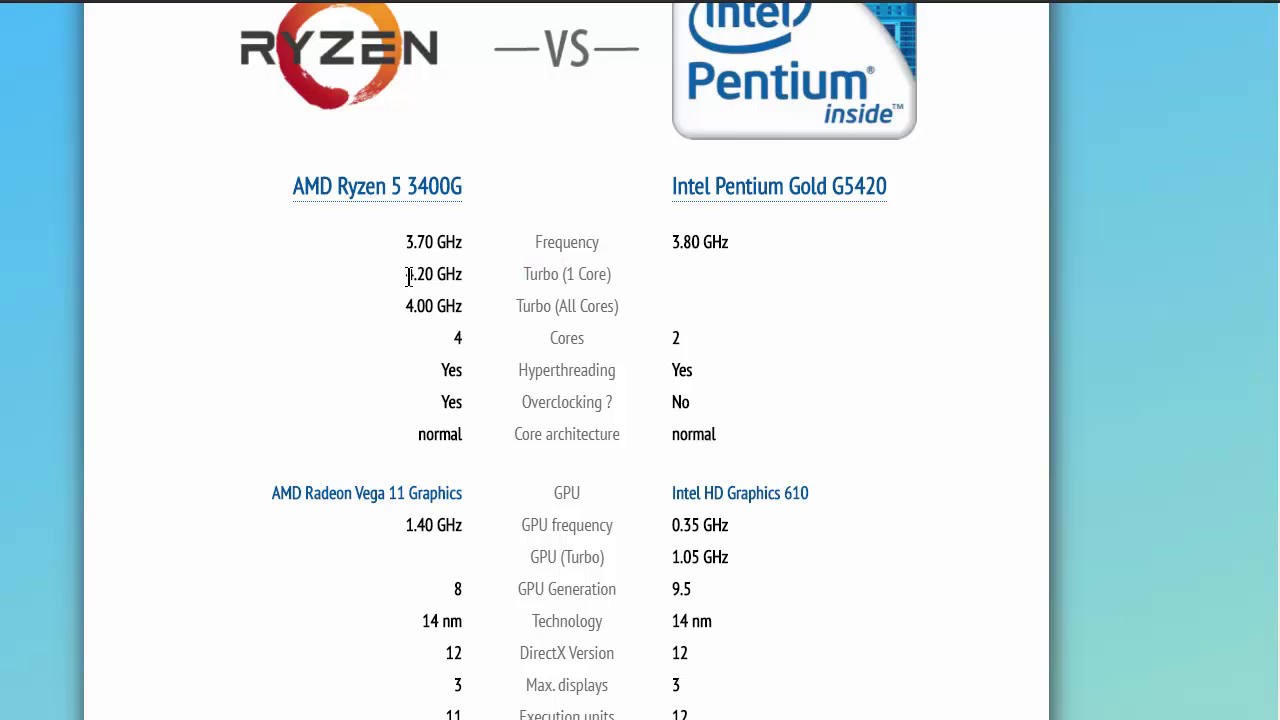
{"action": "left_click_drag", "start_coordinate": [405, 276], "coordinate": [573, 283]}
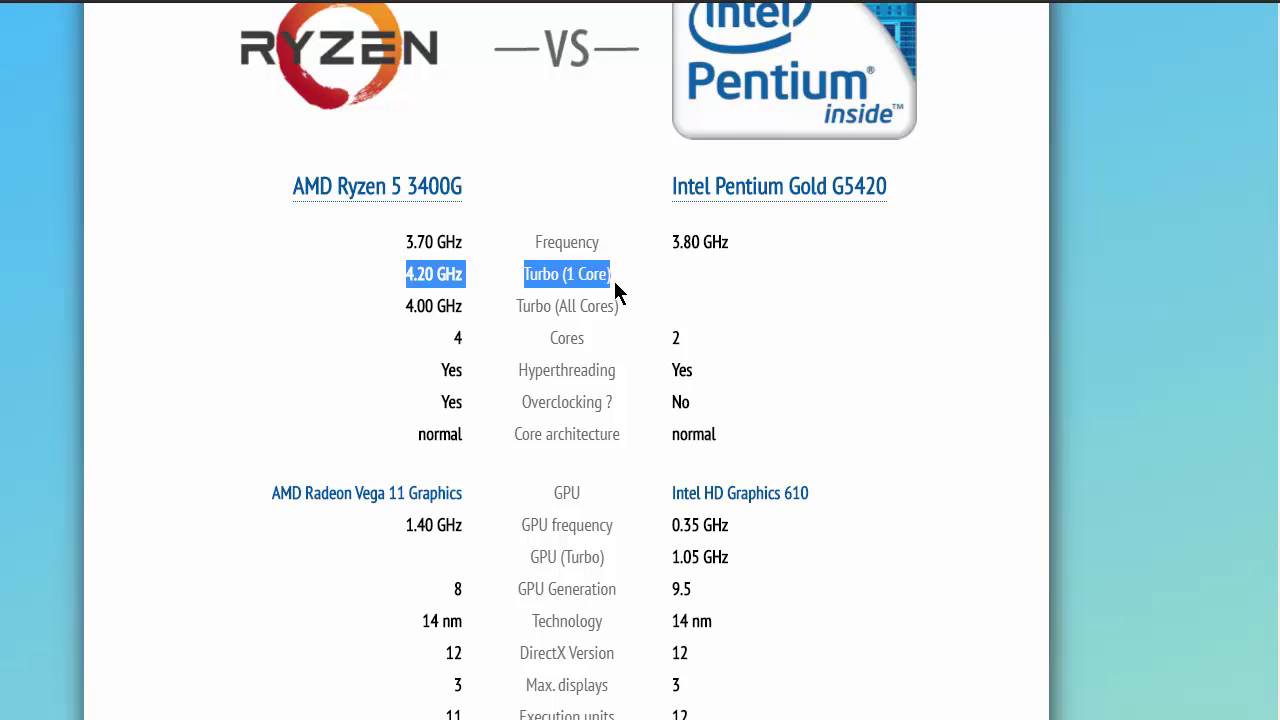
Step: Compare the single-core turbo and core counts, highlighting the Turbo (1 Core) row and both processors' Cores values
{"action": "left_click", "coordinate": [618, 279]}
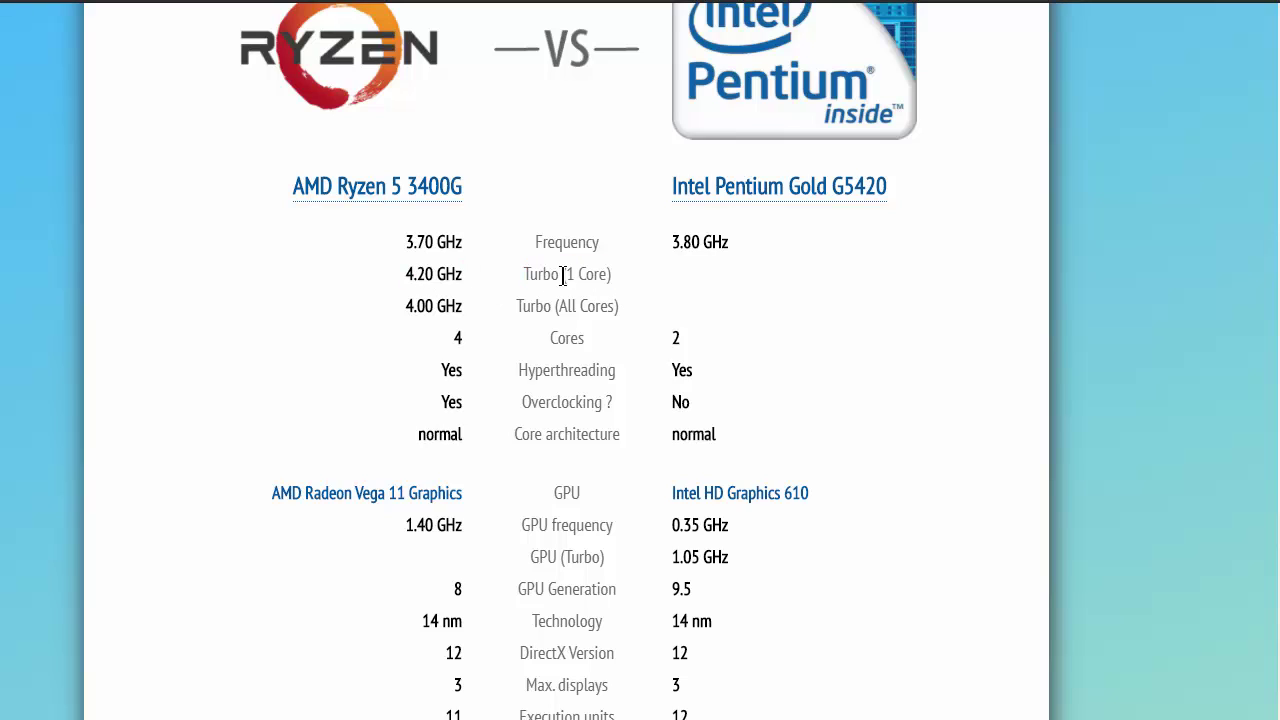
{"action": "left_click_drag", "start_coordinate": [406, 276], "coordinate": [623, 278]}
{"action": "left_click", "coordinate": [623, 278]}
{"action": "left_click_drag", "start_coordinate": [455, 336], "coordinate": [466, 345]}
{"action": "left_click_drag", "start_coordinate": [671, 337], "coordinate": [688, 343]}
Step: Compare the integrated GPU clocks, highlighting the Ryzen 5 3400G's GPU frequency and the Pentium's GPU frequency and turbo values
{"action": "scroll", "coordinate": [912, 389], "scroll_direction": "down", "scroll_amount": 1}
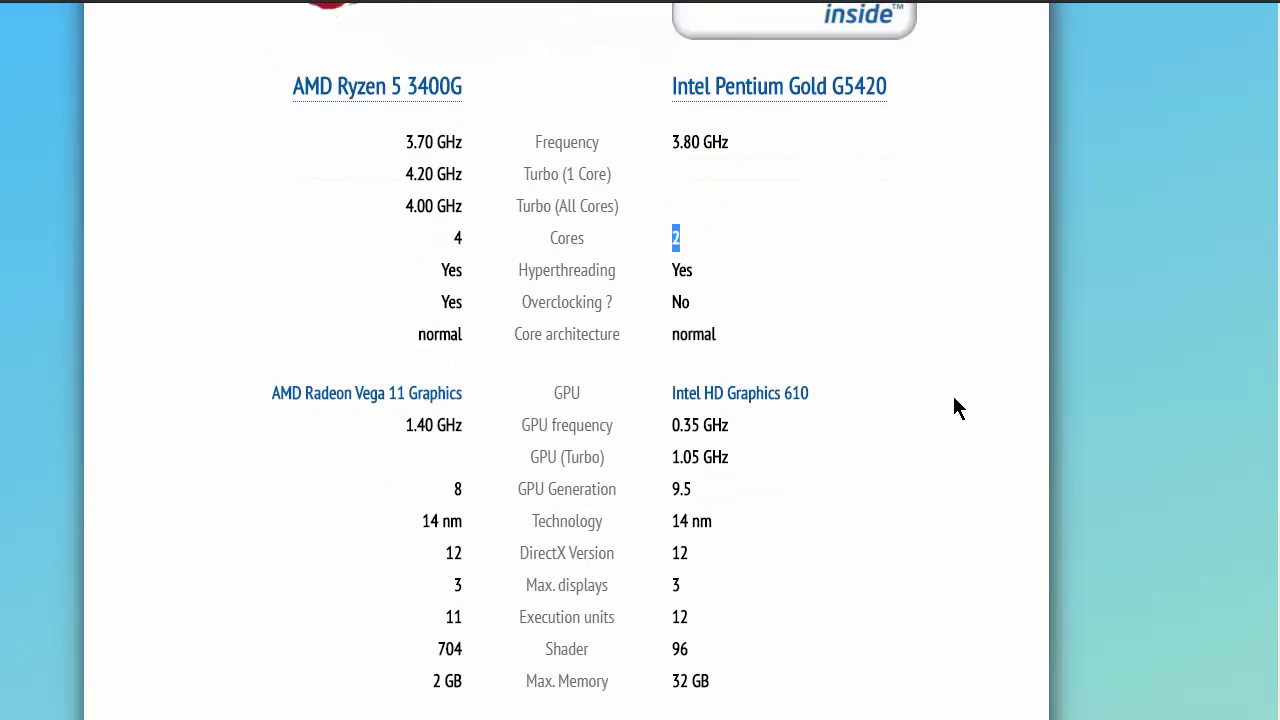
{"action": "scroll", "coordinate": [942, 442], "scroll_direction": "down", "scroll_amount": 1}
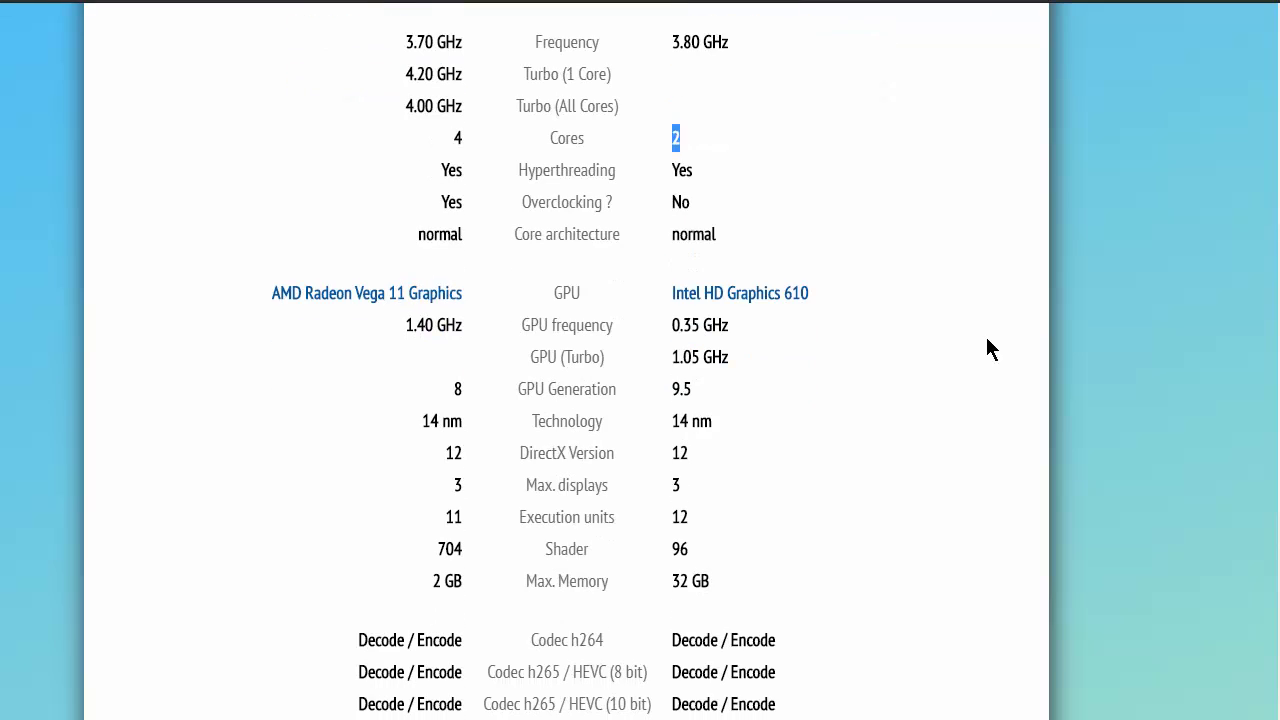
{"action": "left_click", "coordinate": [990, 329]}
{"action": "left_click_drag", "start_coordinate": [403, 330], "coordinate": [466, 338]}
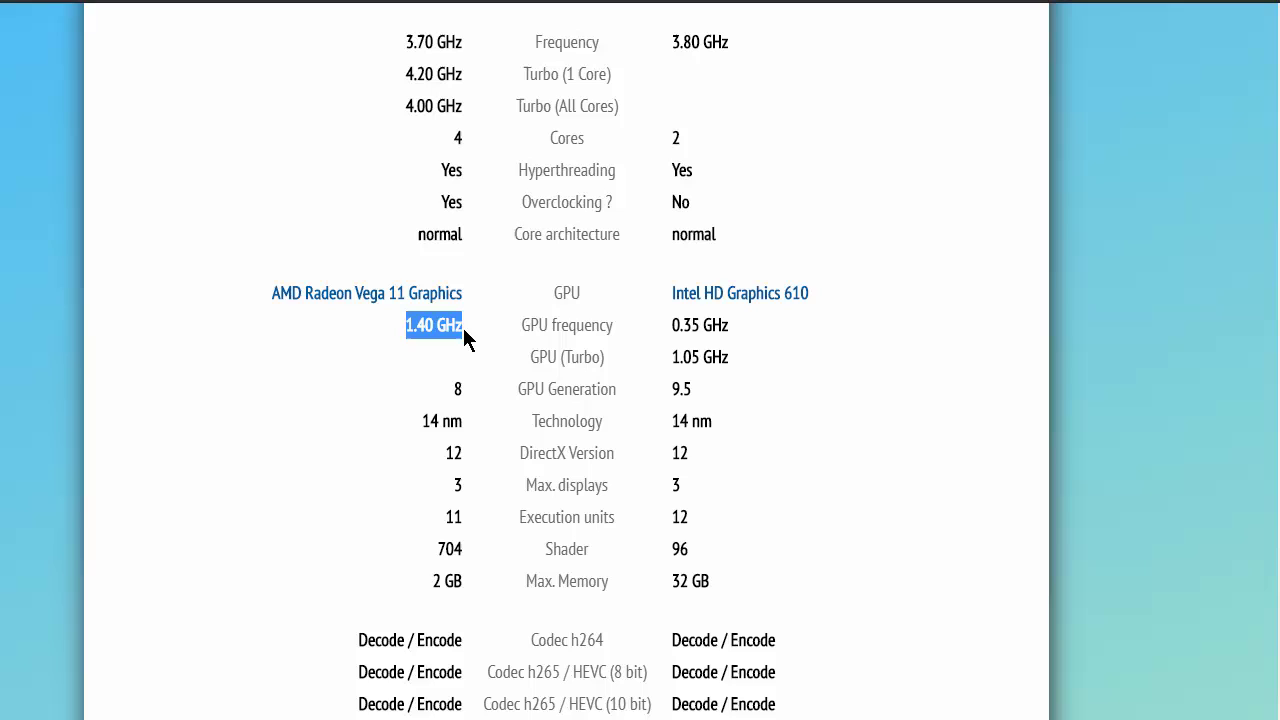
{"action": "left_click_drag", "start_coordinate": [680, 331], "coordinate": [732, 360]}
{"action": "left_click", "coordinate": [671, 355]}
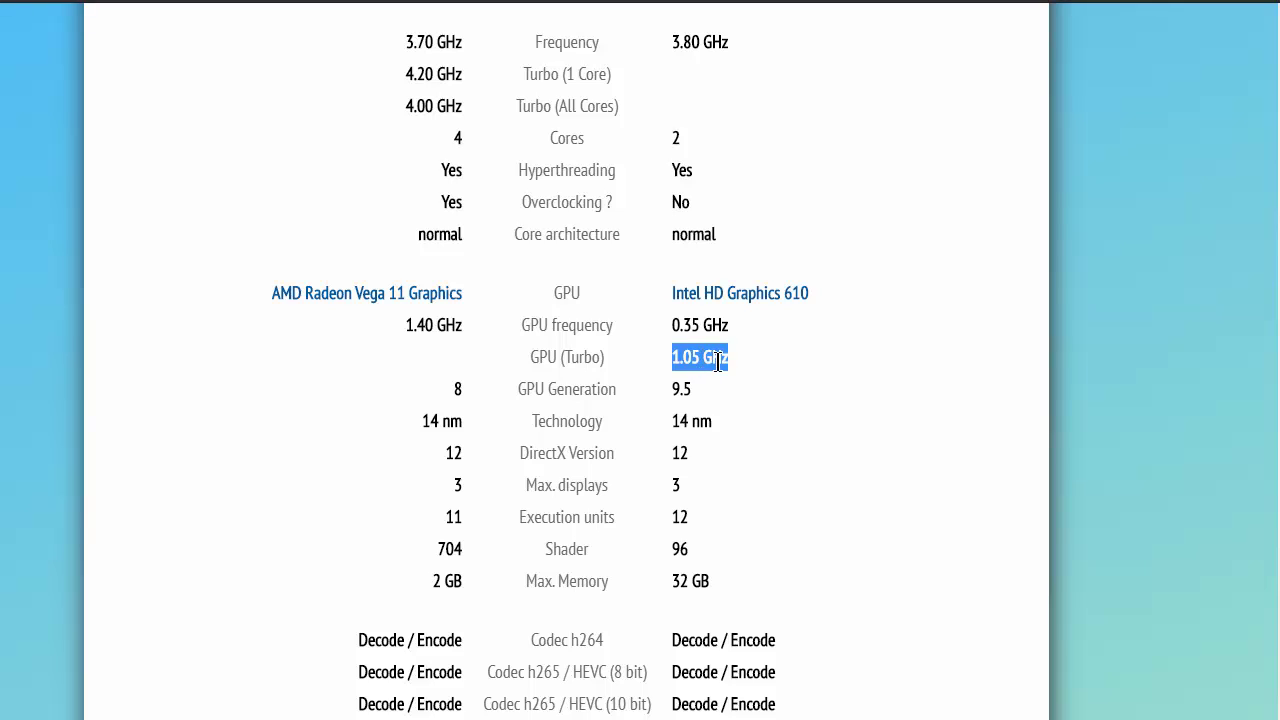
{"action": "left_click", "coordinate": [958, 445]}
Step: Compare graphics memory and shaders, highlighting the Pentium's maximum memory, the Shader label and both processors' shader values
{"action": "scroll", "coordinate": [895, 490], "scroll_direction": "down", "scroll_amount": 2}
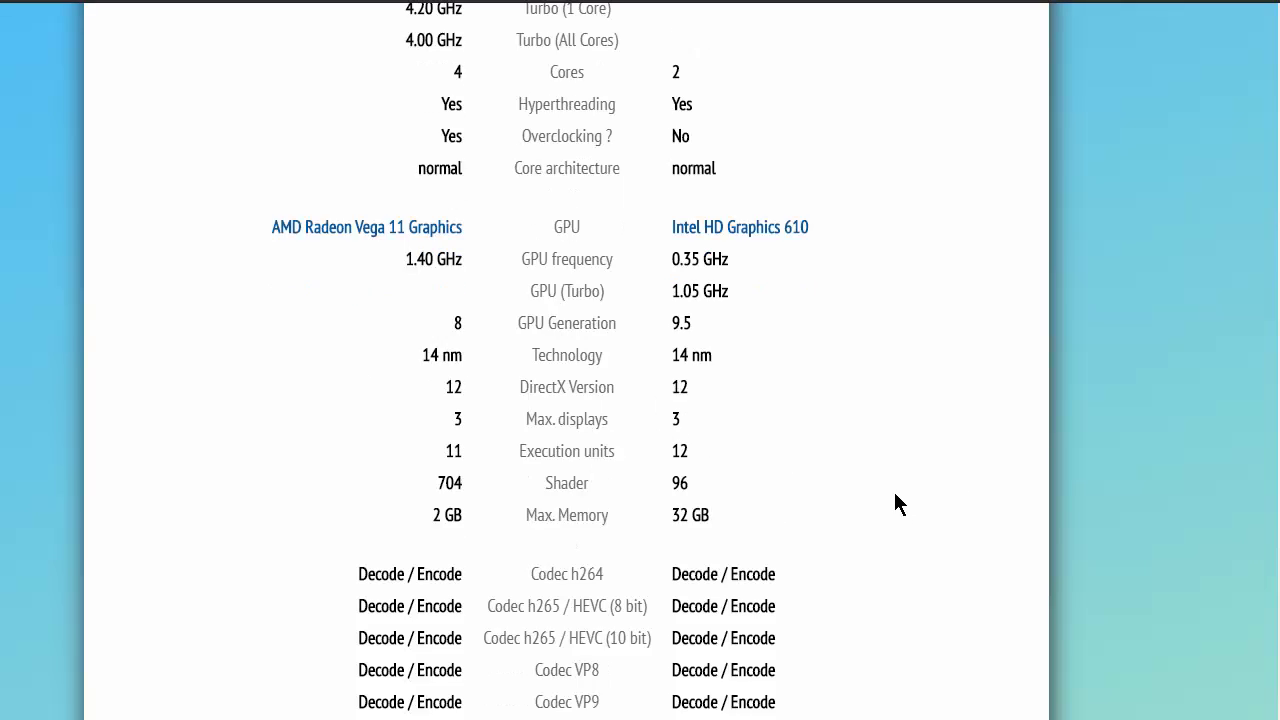
{"action": "left_click_drag", "start_coordinate": [672, 481], "coordinate": [709, 483]}
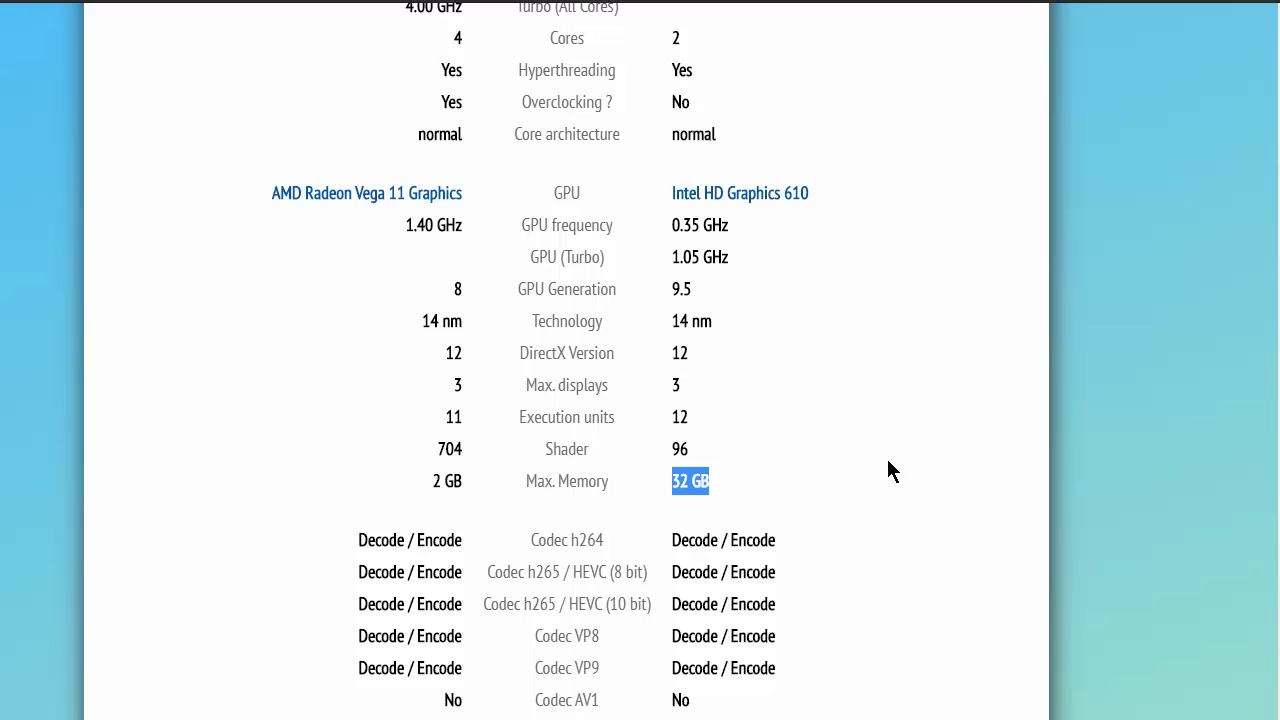
{"action": "double_click", "coordinate": [548, 449]}
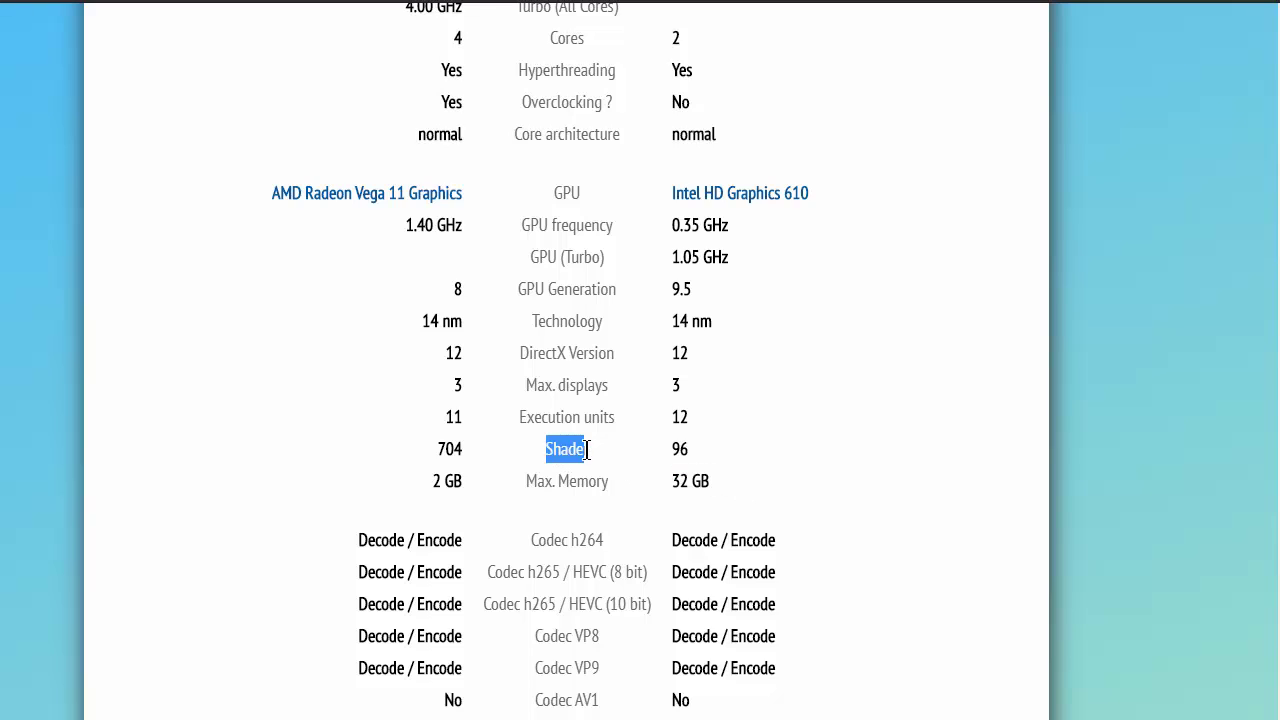
{"action": "double_click", "coordinate": [676, 451]}
{"action": "left_click", "coordinate": [537, 458]}
{"action": "double_click", "coordinate": [448, 451]}
{"action": "left_click", "coordinate": [790, 455]}
Step: Recheck the Intel HD Graphics 610 figures, highlighting its GPU turbo and shader values
{"action": "scroll", "coordinate": [847, 461], "scroll_direction": "down", "scroll_amount": 2}
{"action": "scroll", "coordinate": [847, 465], "scroll_direction": "up", "scroll_amount": 2}
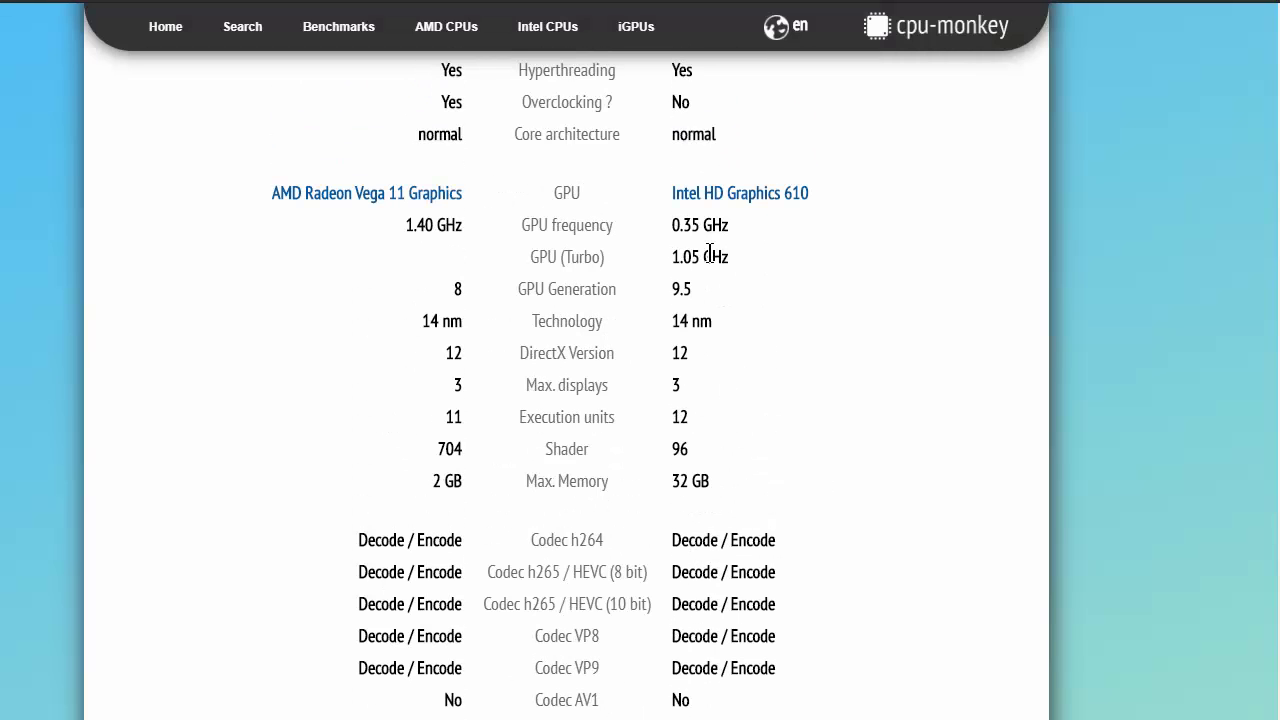
{"action": "left_click_drag", "start_coordinate": [672, 258], "coordinate": [730, 258]}
{"action": "left_click_drag", "start_coordinate": [673, 449], "coordinate": [714, 459]}
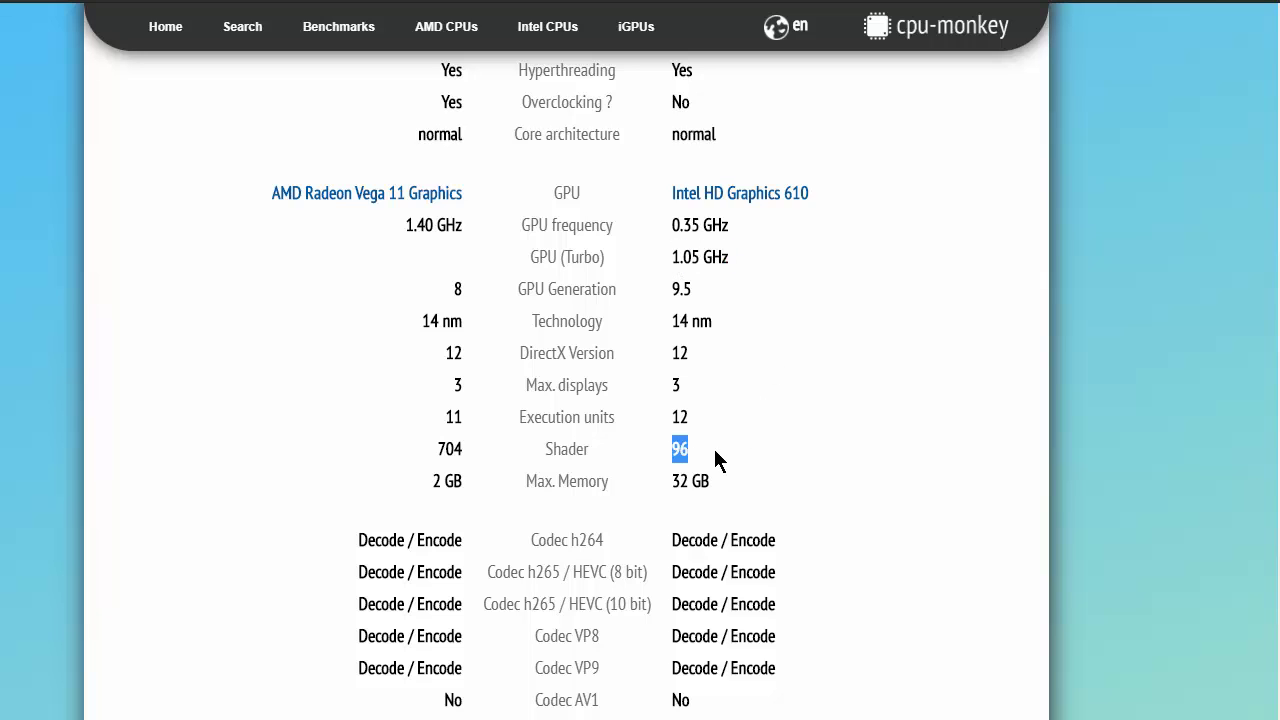
{"action": "left_click", "coordinate": [813, 472]}
Step: Examine the codec, memory, PCIe and TDP rows, highlighting the Pentium Gold G5420's TDP and socket values
{"action": "scroll", "coordinate": [849, 445], "scroll_direction": "down", "scroll_amount": 4}
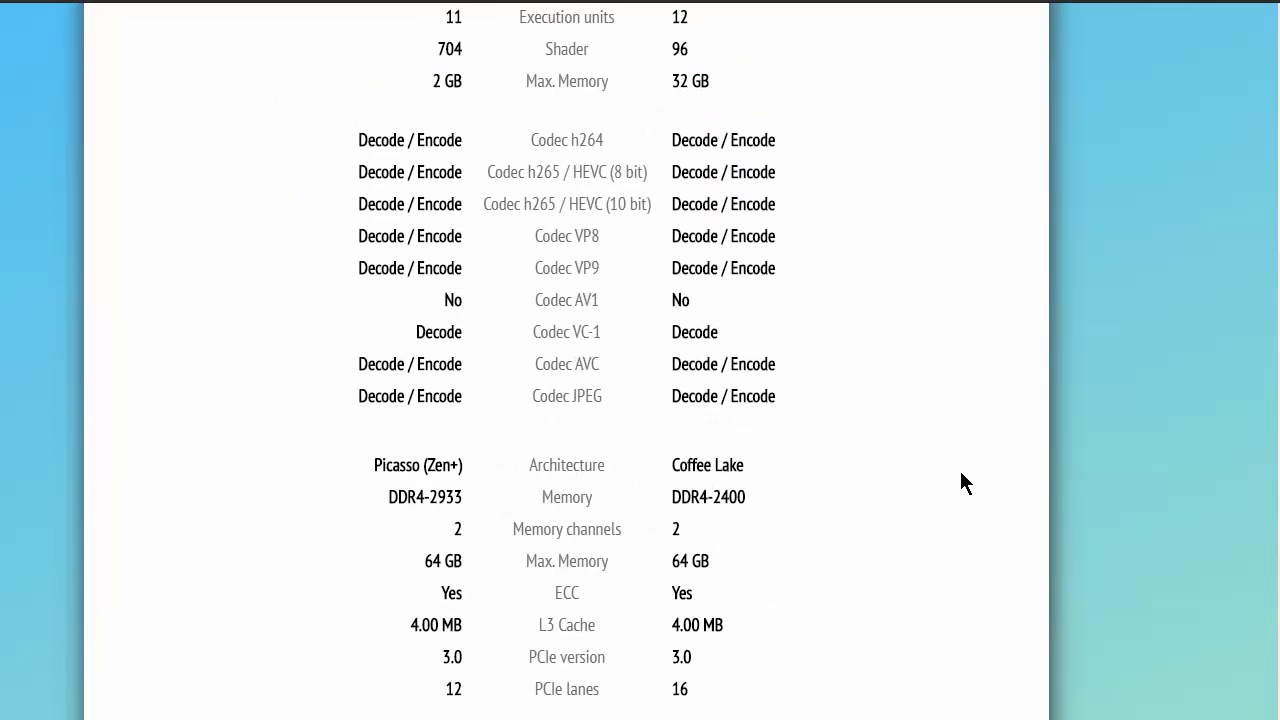
{"action": "scroll", "coordinate": [847, 368], "scroll_direction": "down", "scroll_amount": 1}
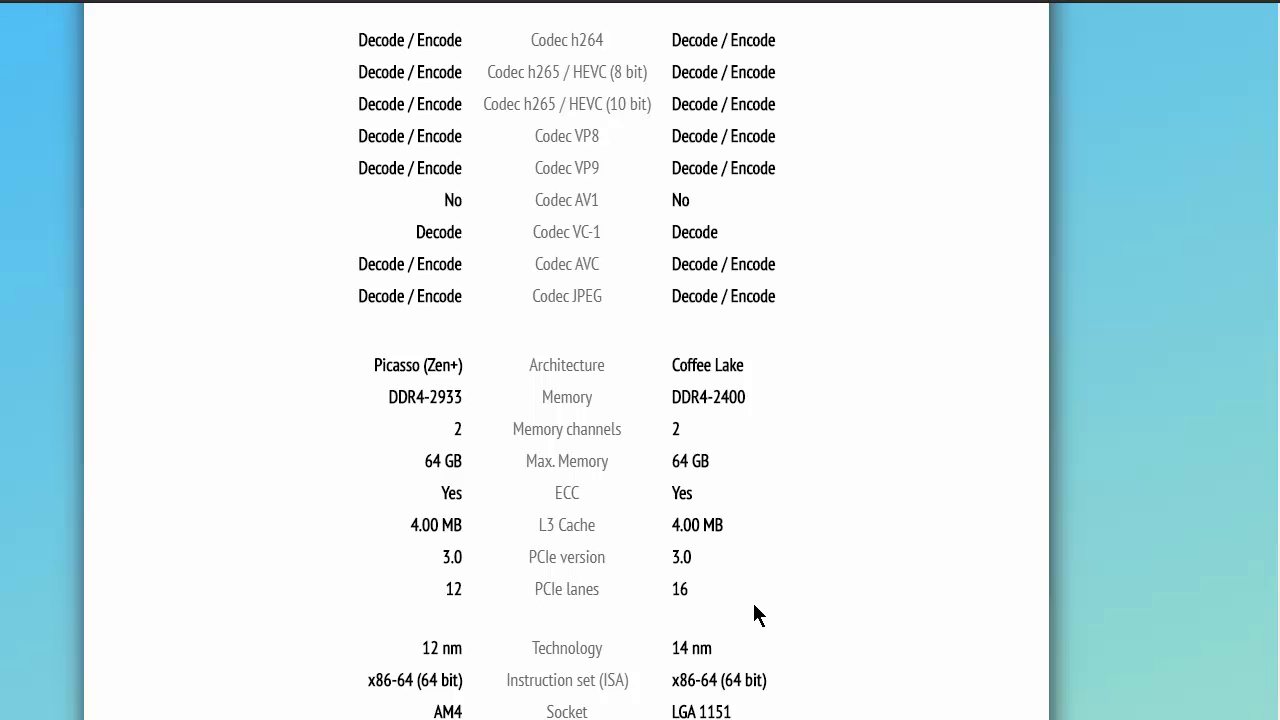
{"action": "scroll", "coordinate": [880, 596], "scroll_direction": "down", "scroll_amount": 2}
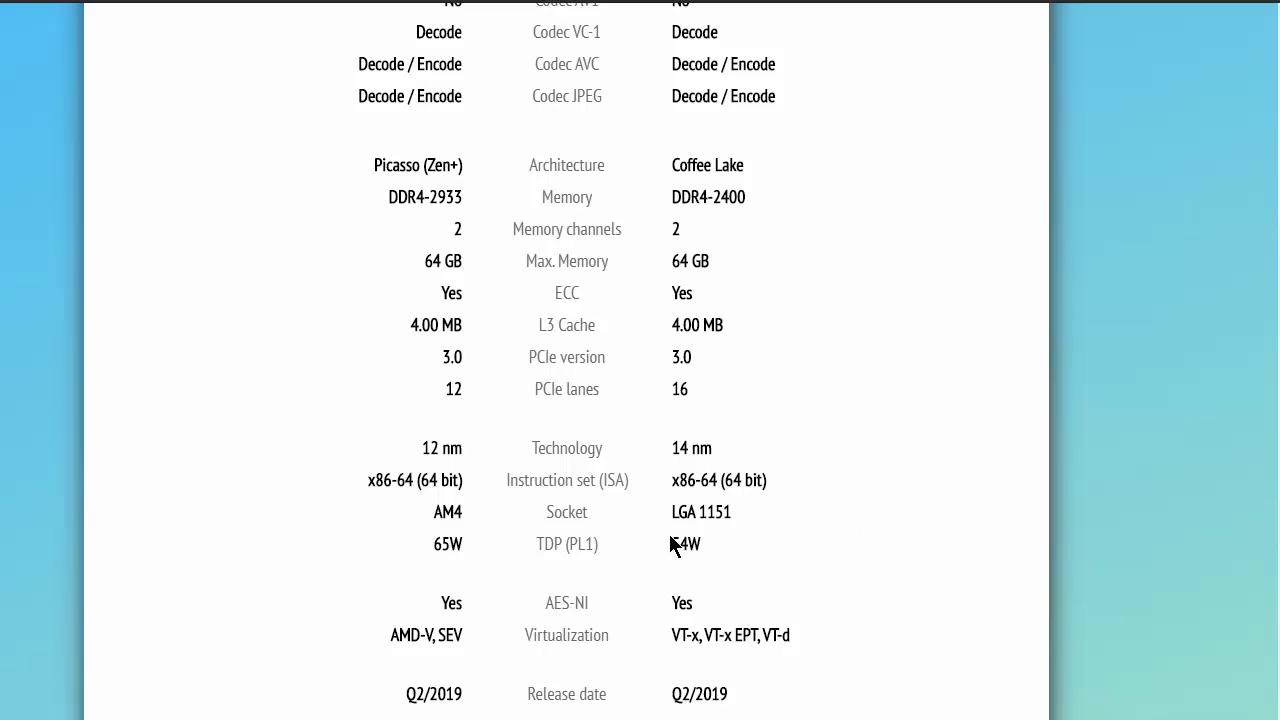
{"action": "left_click_drag", "start_coordinate": [674, 544], "coordinate": [680, 546]}
{"action": "left_click_drag", "start_coordinate": [674, 518], "coordinate": [734, 519]}
{"action": "scroll", "coordinate": [878, 538], "scroll_direction": "down", "scroll_amount": 2}
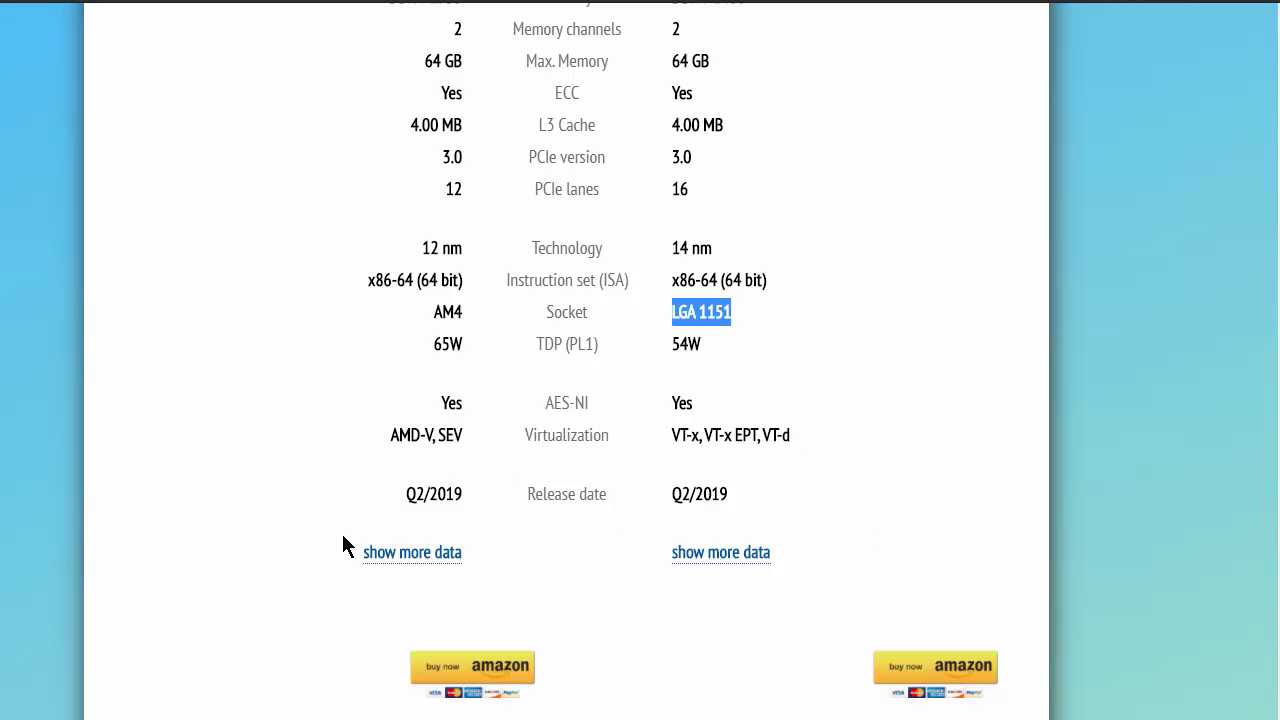
Step: Compare both processors' Cinebench R20 and Cinebench R15 results for single-core and multi-core
{"action": "scroll", "coordinate": [271, 451], "scroll_direction": "down", "scroll_amount": 6}
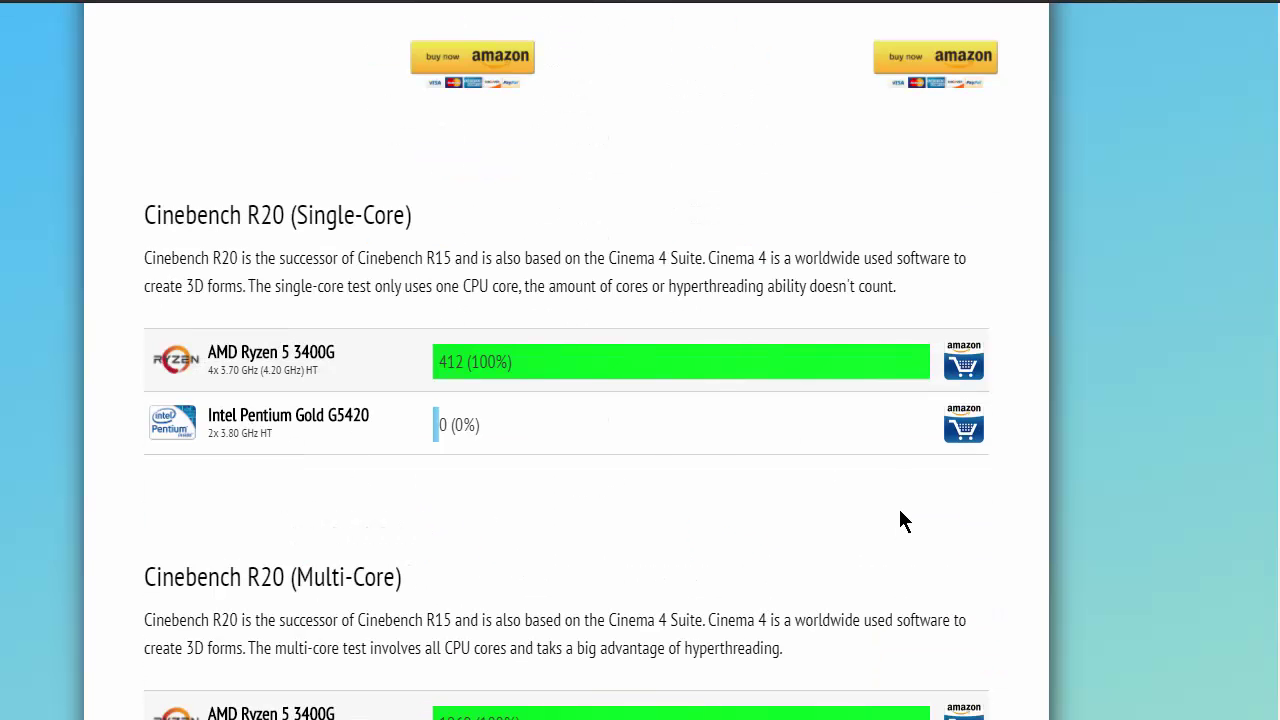
{"action": "scroll", "coordinate": [900, 512], "scroll_direction": "down", "scroll_amount": 5}
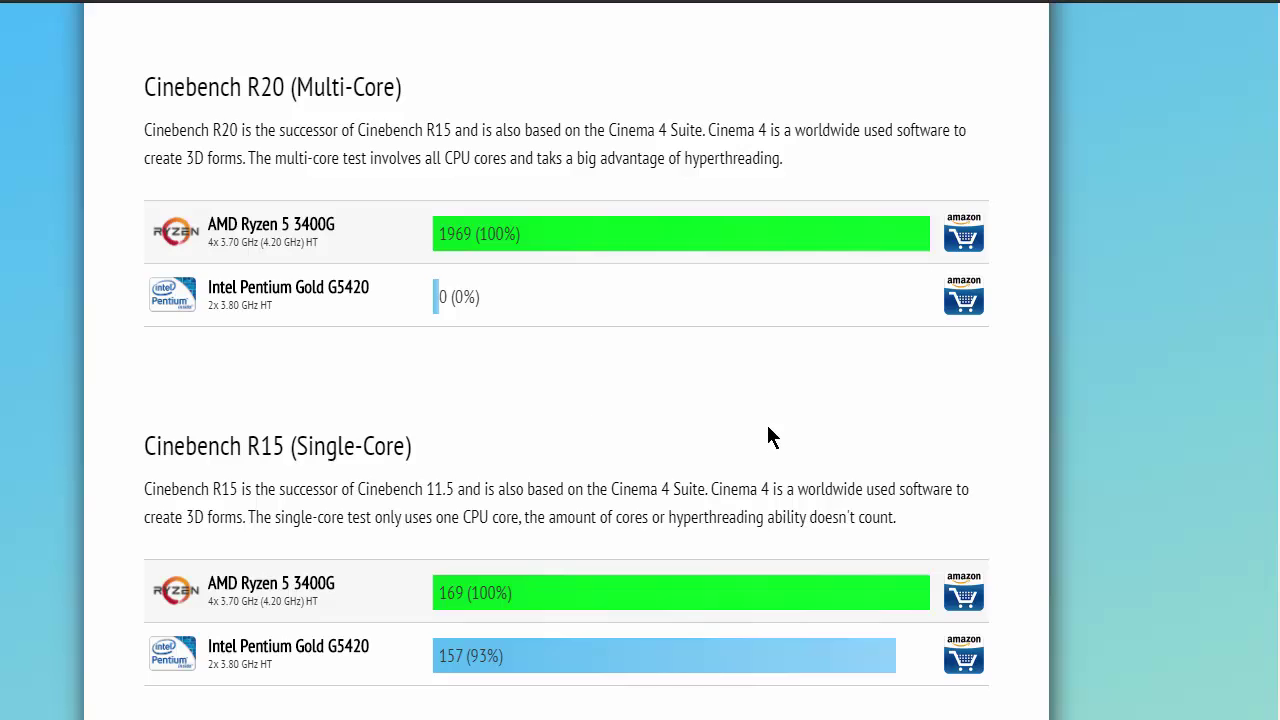
{"action": "scroll", "coordinate": [727, 445], "scroll_direction": "up", "scroll_amount": 4}
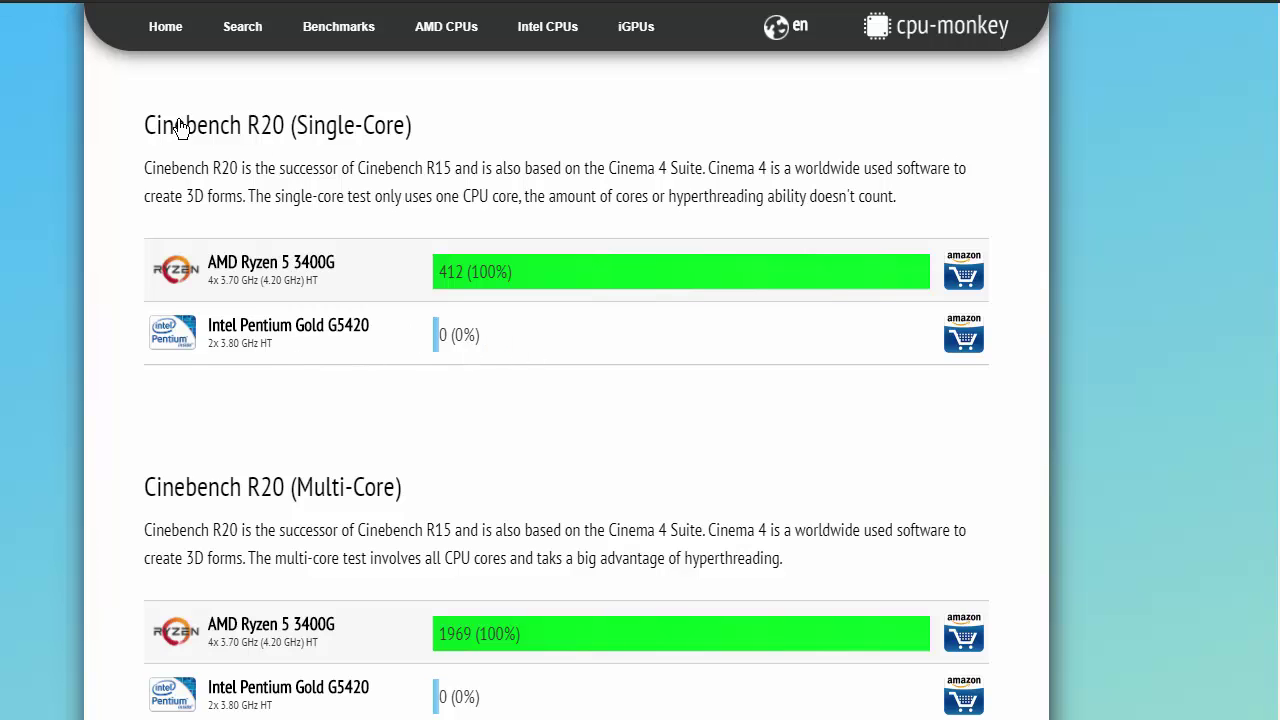
{"action": "scroll", "coordinate": [683, 400], "scroll_direction": "down", "scroll_amount": 6}
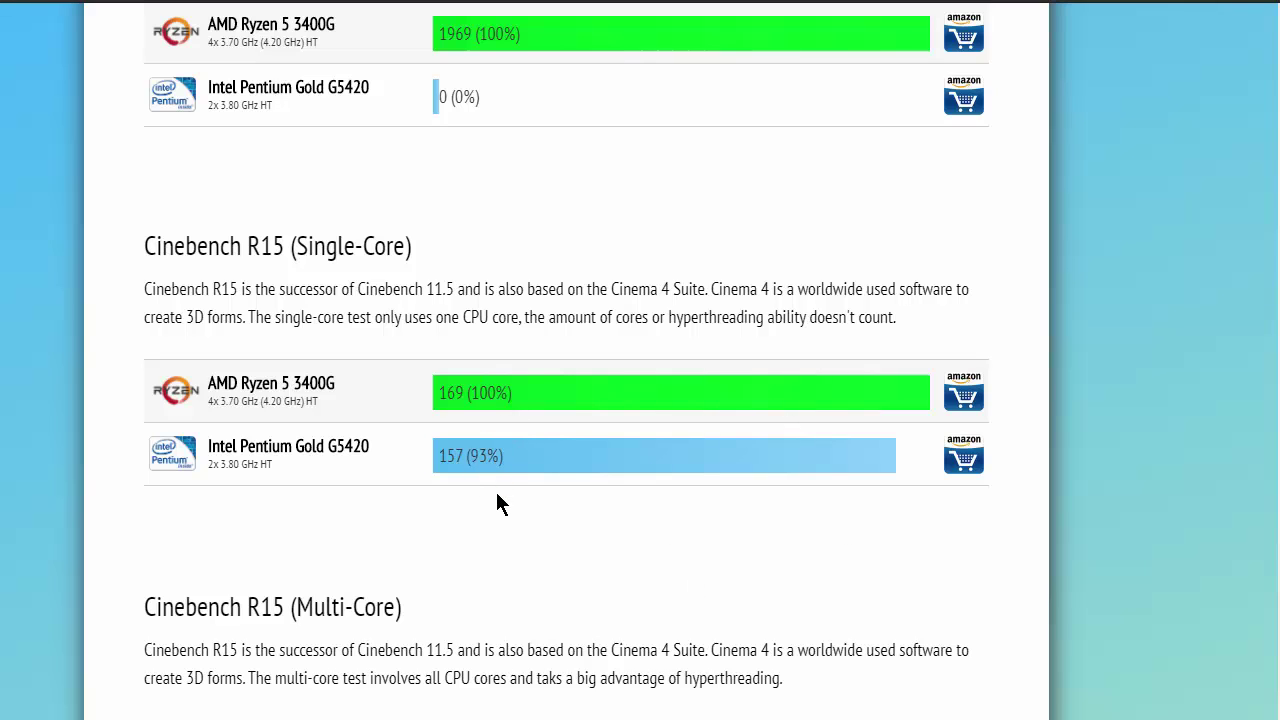
{"action": "scroll", "coordinate": [886, 343], "scroll_direction": "down", "scroll_amount": 3}
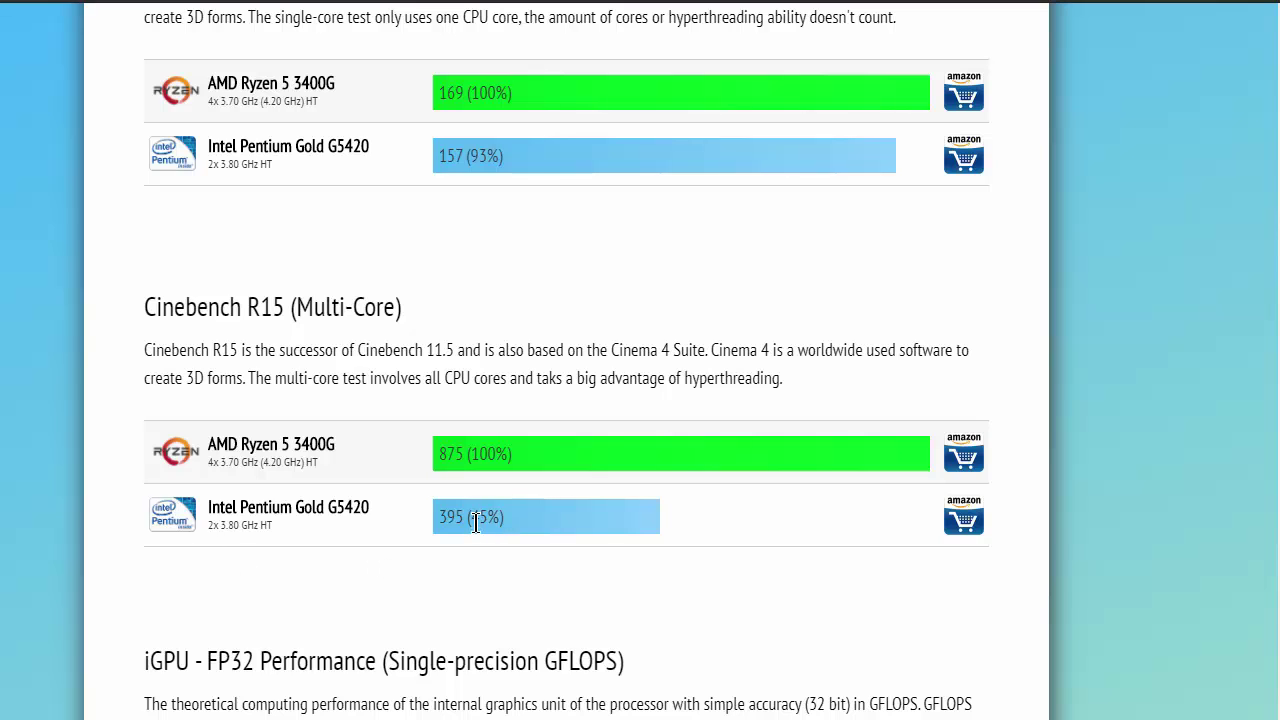
Step: Compare the iGPU FP32 single-precision GFLOPS performance of the Ryzen 5 3400G and the Pentium Gold G5420
{"action": "scroll", "coordinate": [799, 531], "scroll_direction": "down", "scroll_amount": 3}
{"action": "scroll", "coordinate": [800, 534], "scroll_direction": "down", "scroll_amount": 1}
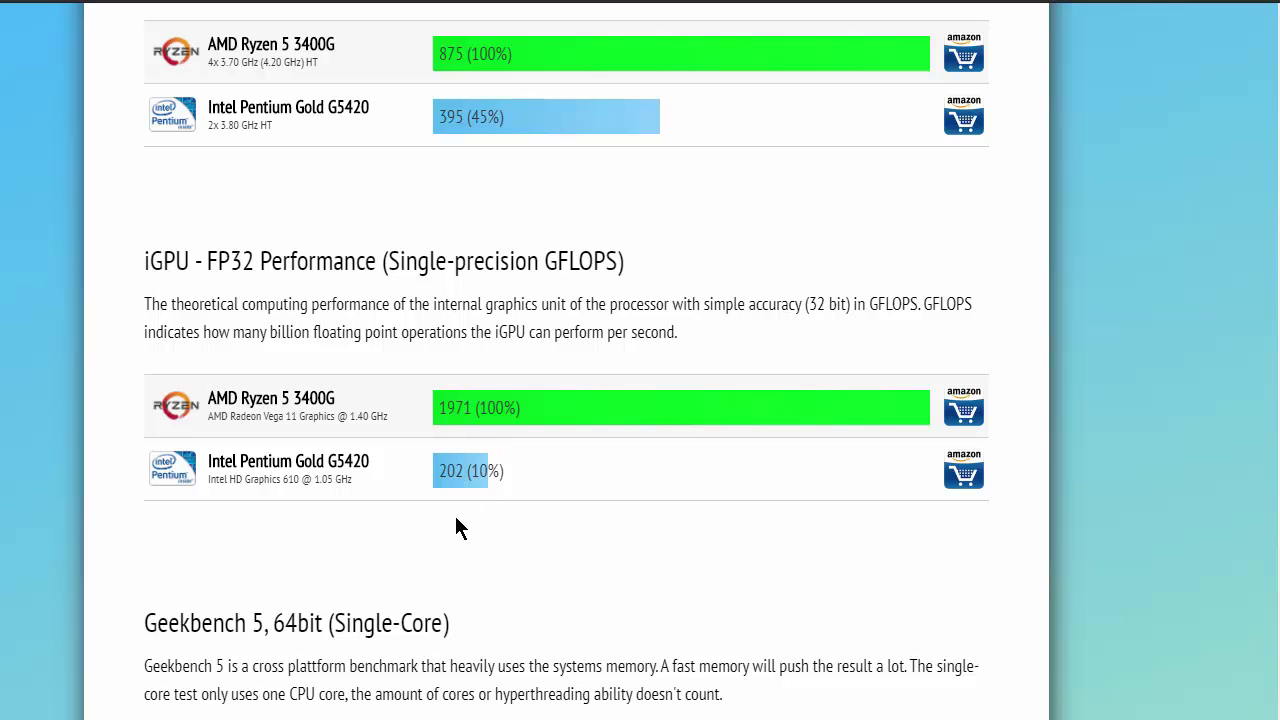
{"action": "scroll", "coordinate": [690, 560], "scroll_direction": "down", "scroll_amount": 2}
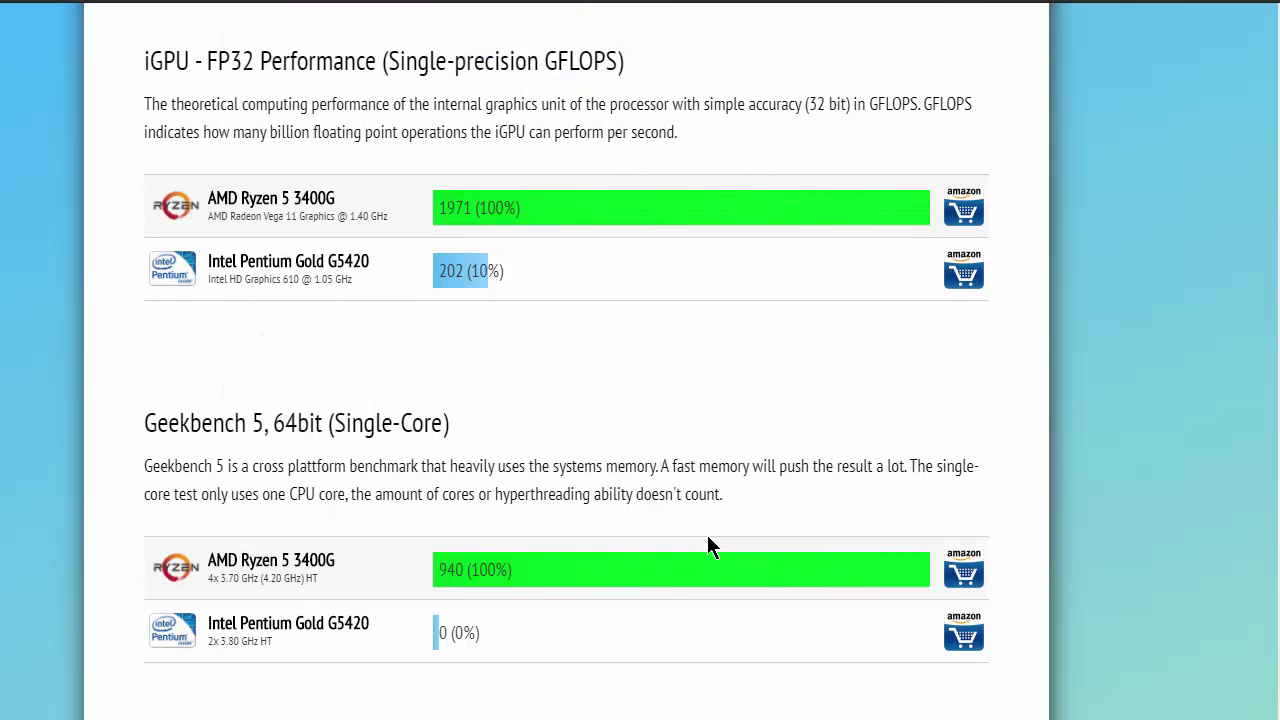
{"action": "scroll", "coordinate": [707, 535], "scroll_direction": "up", "scroll_amount": 1}
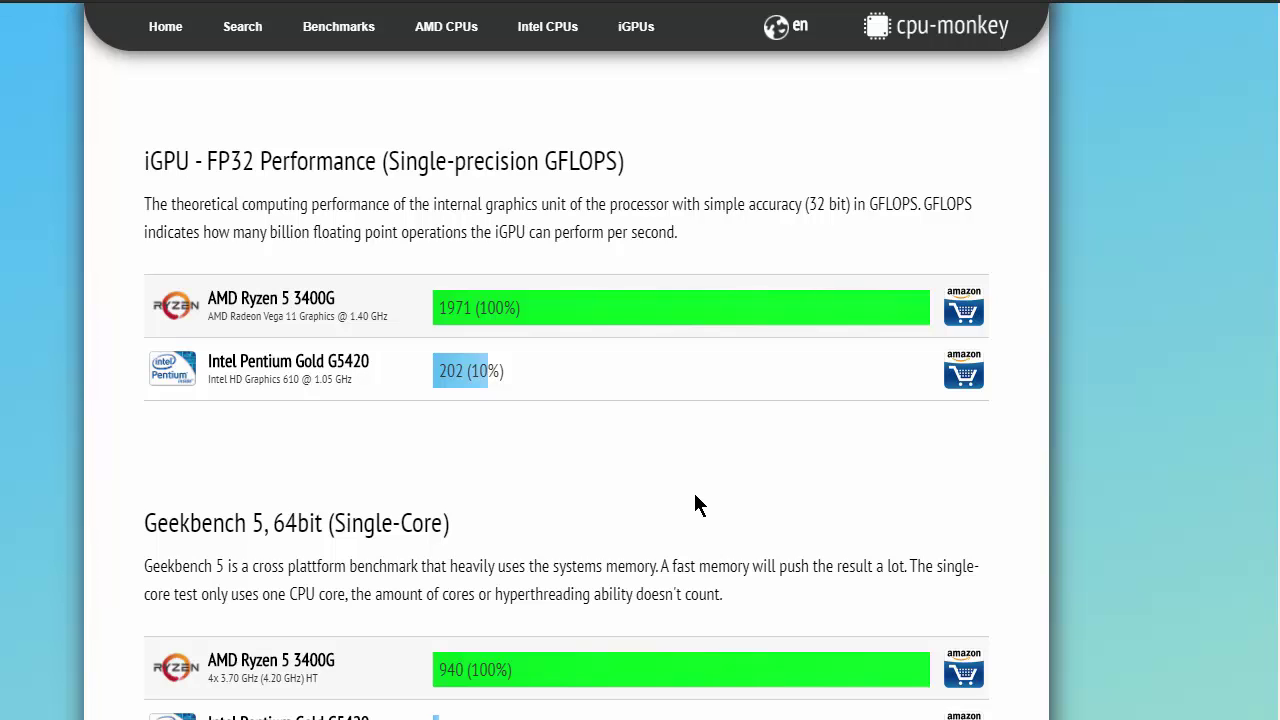
{"action": "scroll", "coordinate": [683, 380], "scroll_direction": "down", "scroll_amount": 1}
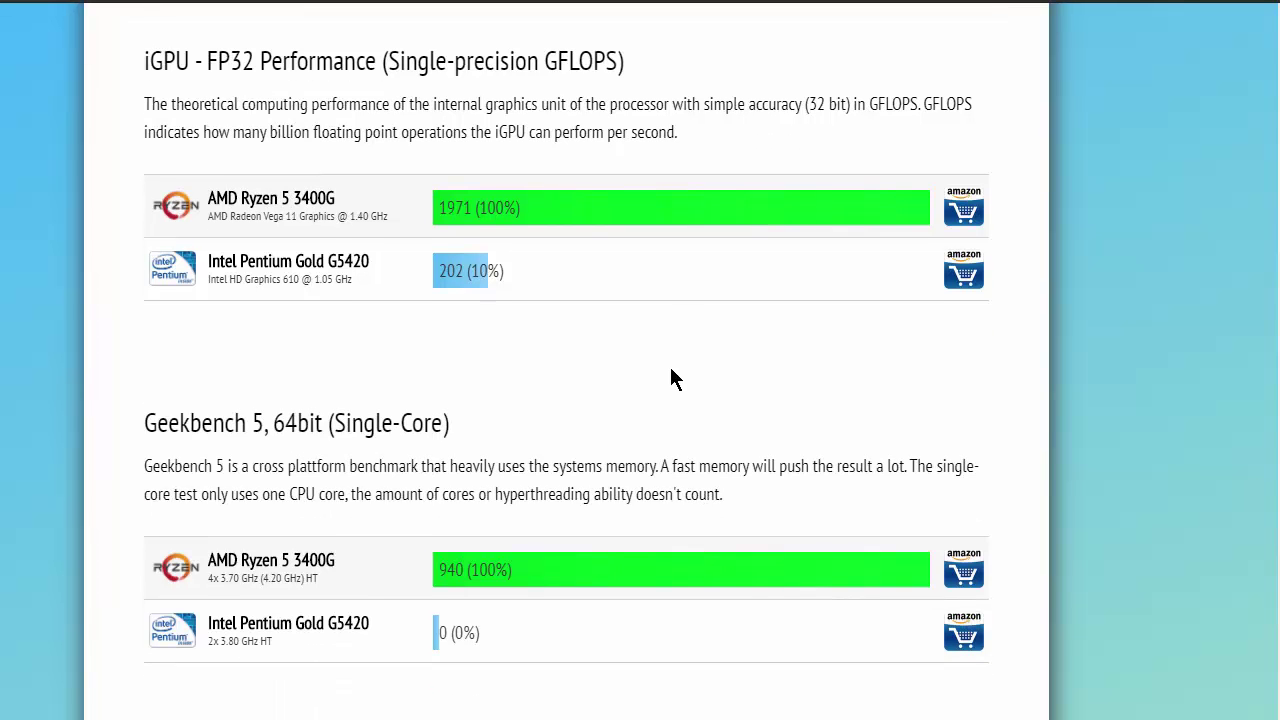
Step: Look through the Geekbench 5 and Blender results to the PassMark CPU Mark estimates, highlighting the Ryzen 5 3400G's score
{"action": "scroll", "coordinate": [672, 378], "scroll_direction": "down", "scroll_amount": 2}
{"action": "scroll", "coordinate": [672, 378], "scroll_direction": "down", "scroll_amount": 2}
{"action": "scroll", "coordinate": [672, 378], "scroll_direction": "down", "scroll_amount": 4}
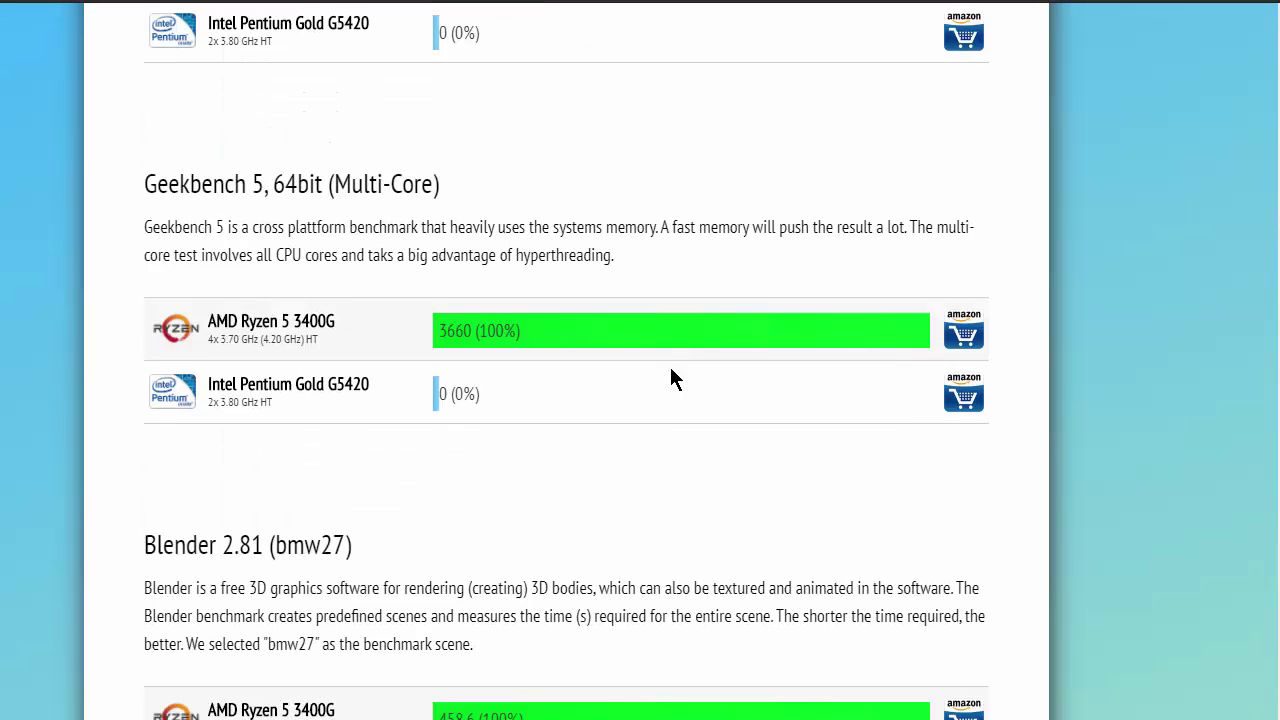
{"action": "scroll", "coordinate": [672, 378], "scroll_direction": "down", "scroll_amount": 6}
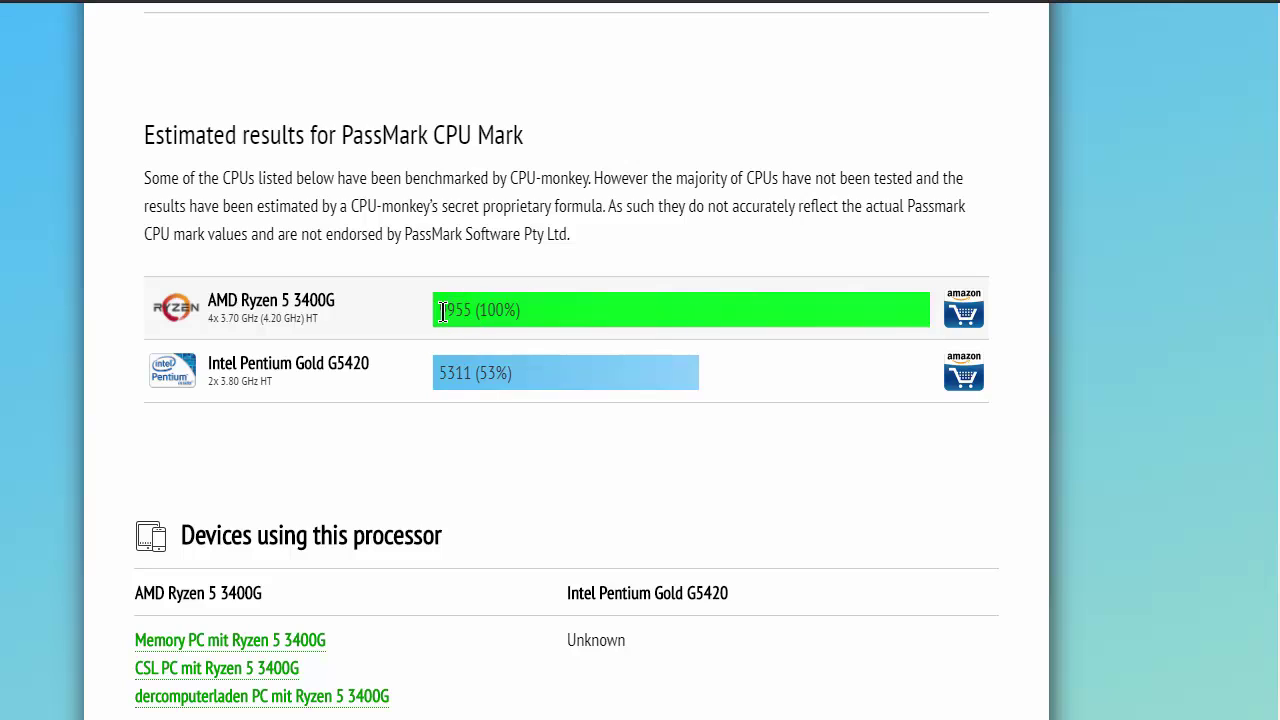
{"action": "left_click_drag", "start_coordinate": [438, 310], "coordinate": [475, 313]}
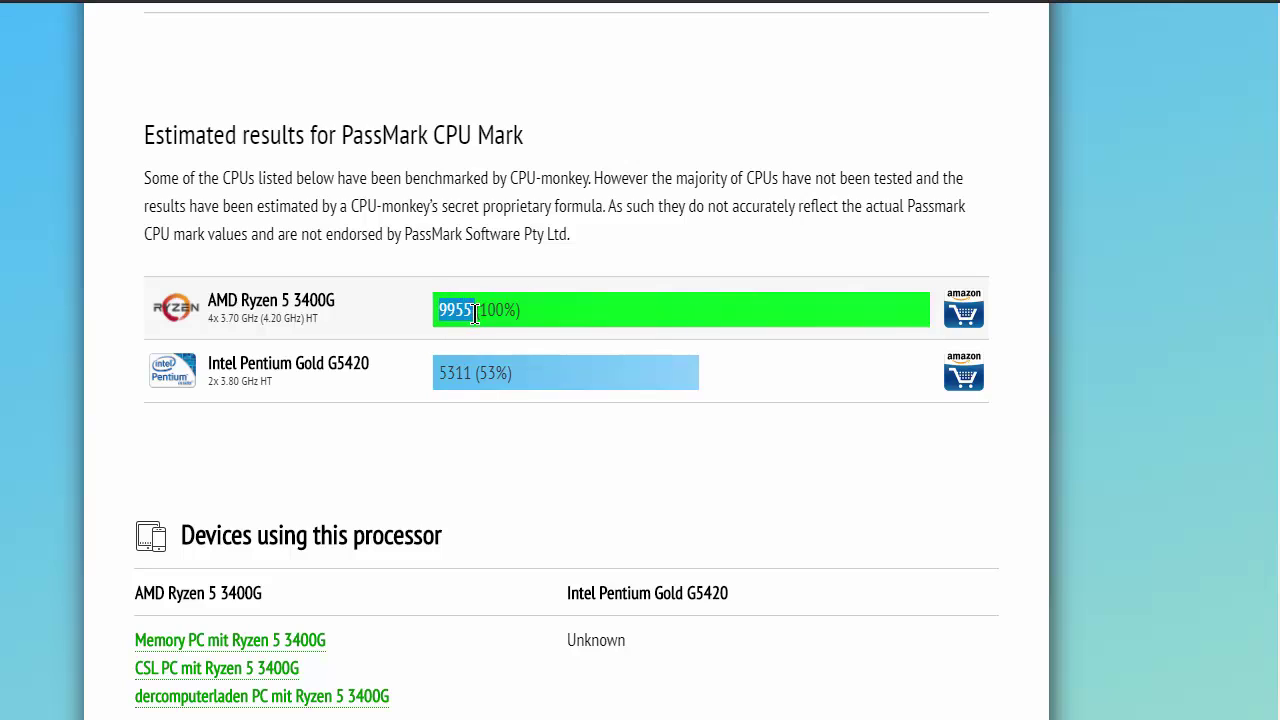
{"action": "left_click", "coordinate": [545, 440]}
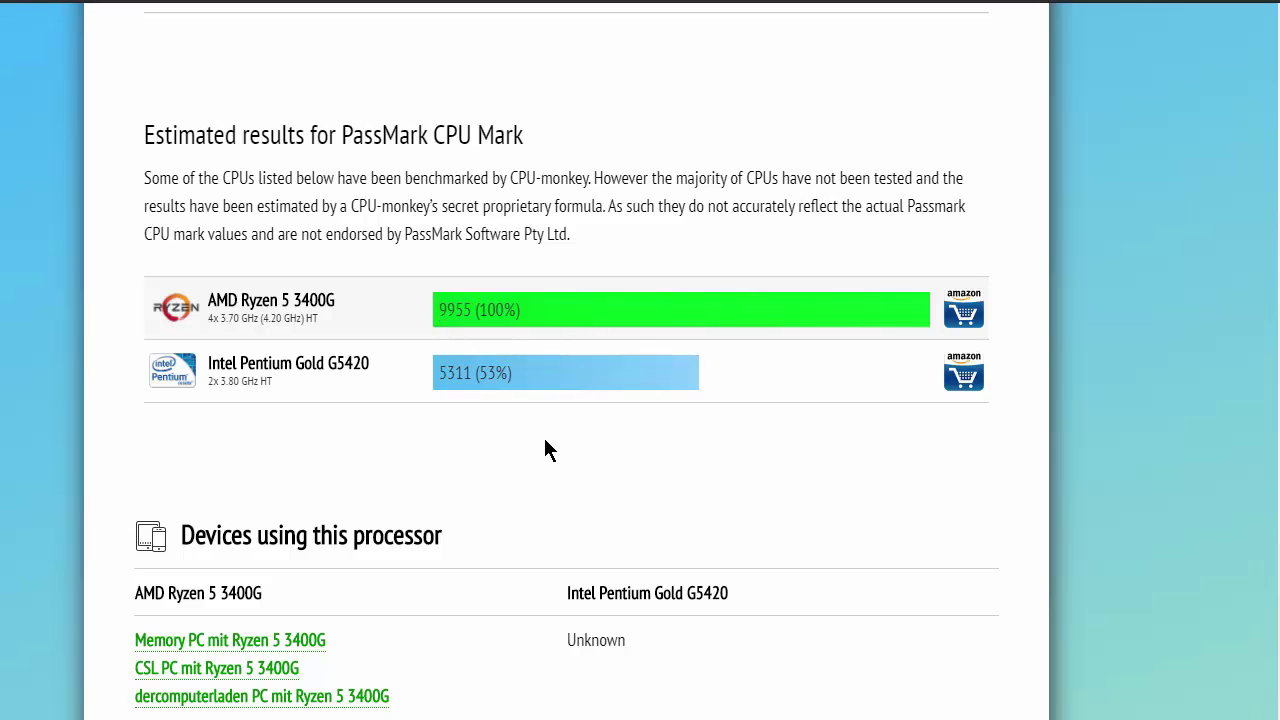
Step: Review the whole Ryzen 5 3400G versus Pentium Gold G5420 page again, from the title through the specifications and benchmarks
{"action": "scroll", "coordinate": [1038, 518], "scroll_direction": "down", "scroll_amount": 5}
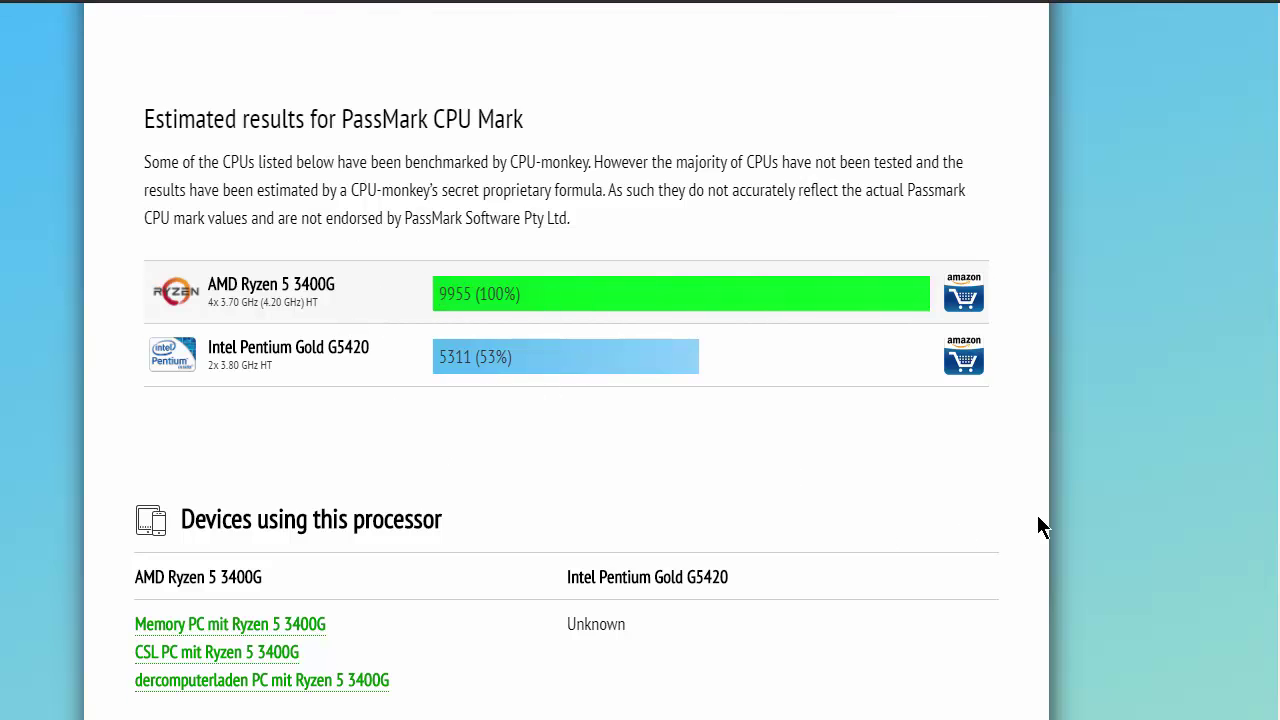
{"action": "scroll", "coordinate": [1038, 518], "scroll_direction": "up", "scroll_amount": 4}
{"action": "scroll", "coordinate": [1037, 515], "scroll_direction": "up", "scroll_amount": 20}
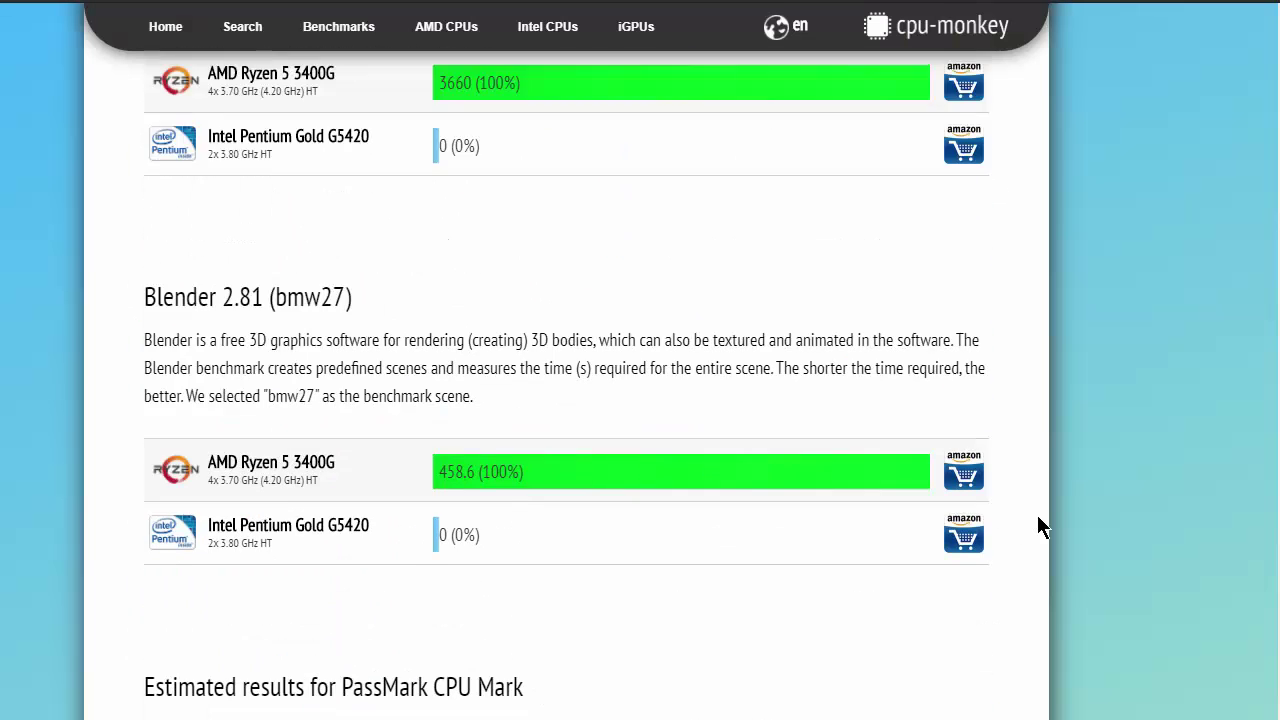
{"action": "scroll", "coordinate": [1038, 515], "scroll_direction": "up", "scroll_amount": 20}
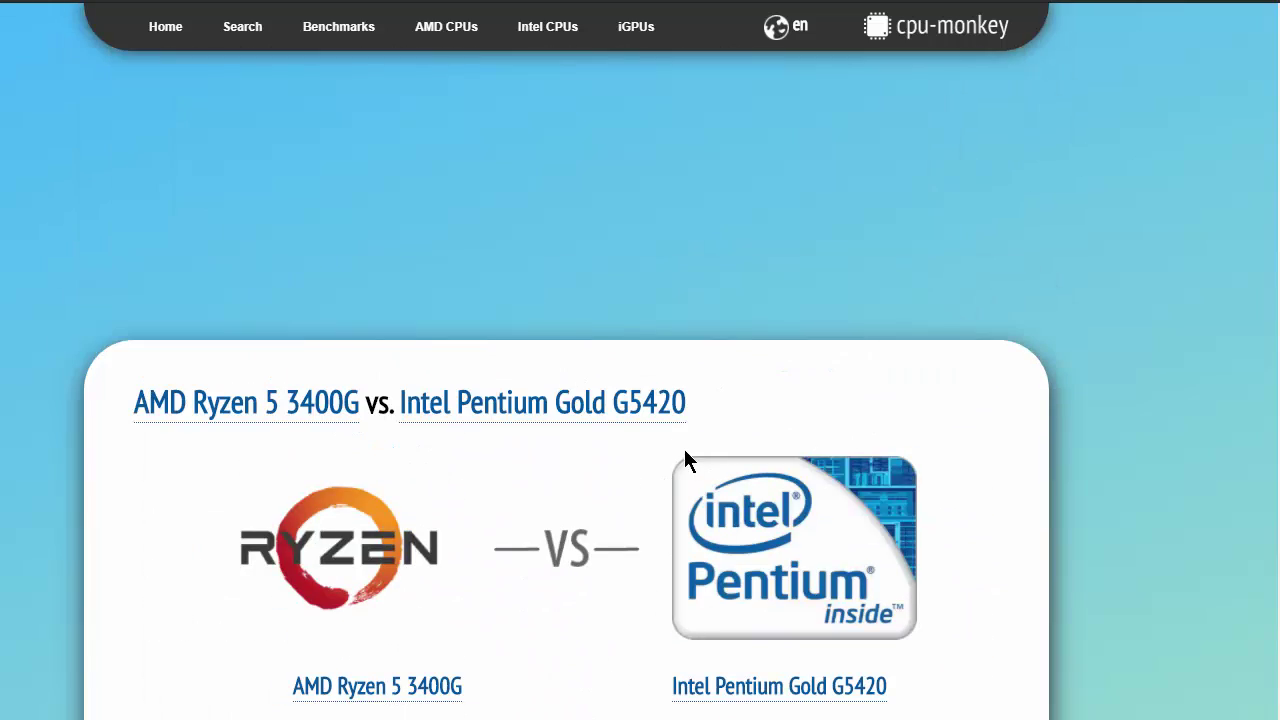
{"action": "scroll", "coordinate": [877, 380], "scroll_direction": "down", "scroll_amount": 4}
{"action": "scroll", "coordinate": [866, 487], "scroll_direction": "down", "scroll_amount": 2}
{"action": "scroll", "coordinate": [931, 490], "scroll_direction": "down", "scroll_amount": 20}
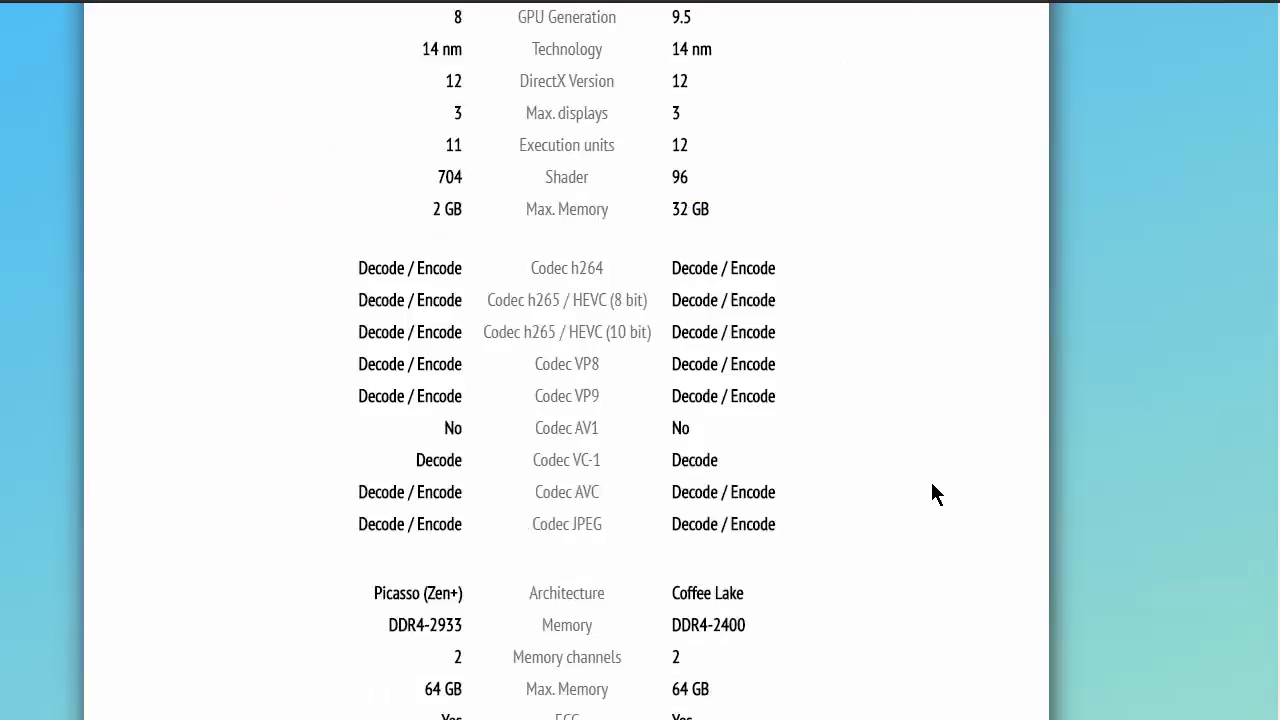
{"action": "scroll", "coordinate": [937, 487], "scroll_direction": "down", "scroll_amount": 20}
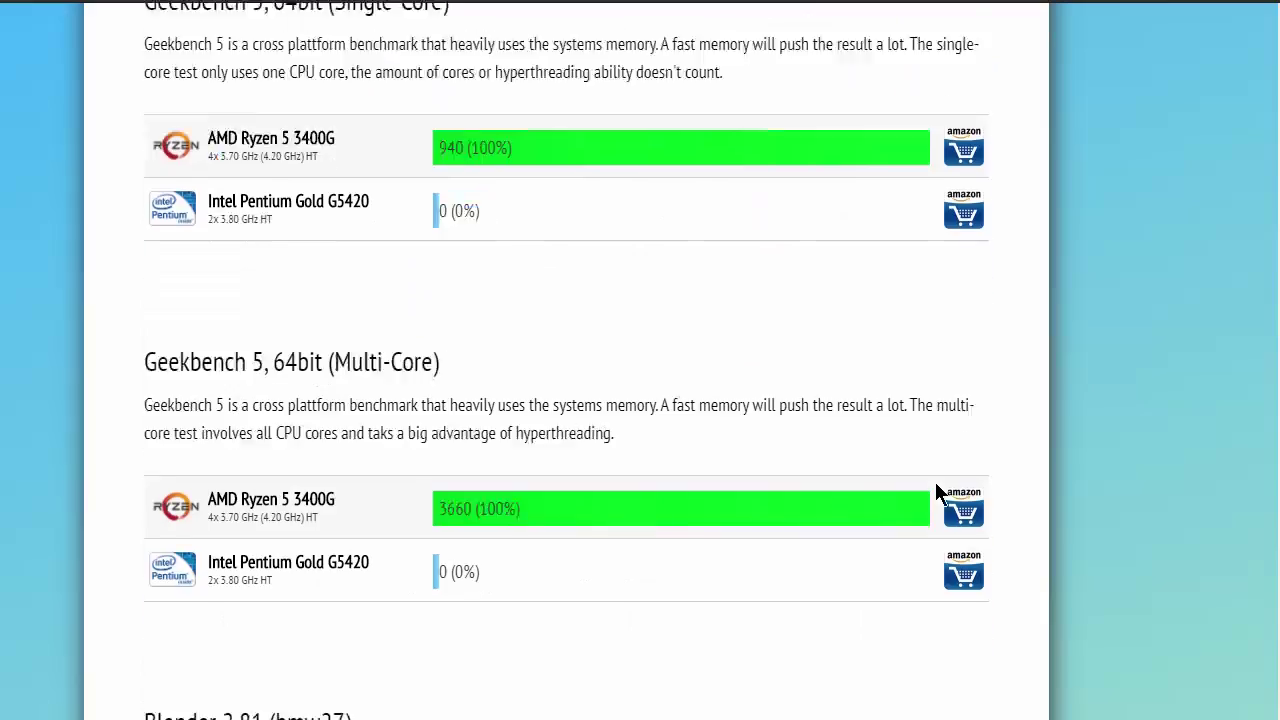
Step: Open the AMD Ryzen 3 3200G vs AMD Ryzen 5 3400G comparison from the popular comparisons list
{"action": "scroll", "coordinate": [935, 484], "scroll_direction": "up", "scroll_amount": 10}
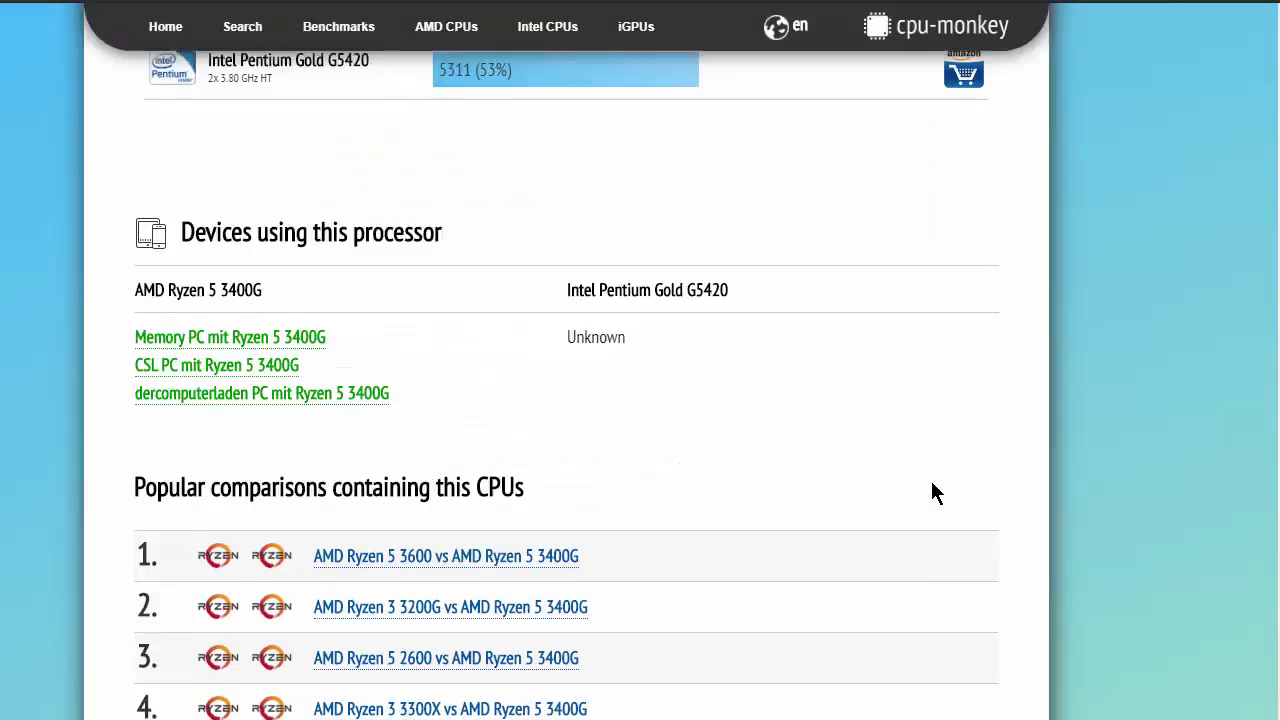
{"action": "scroll", "coordinate": [928, 482], "scroll_direction": "down", "scroll_amount": 10}
{"action": "scroll", "coordinate": [931, 485], "scroll_direction": "up", "scroll_amount": 1}
{"action": "scroll", "coordinate": [931, 493], "scroll_direction": "up", "scroll_amount": 5}
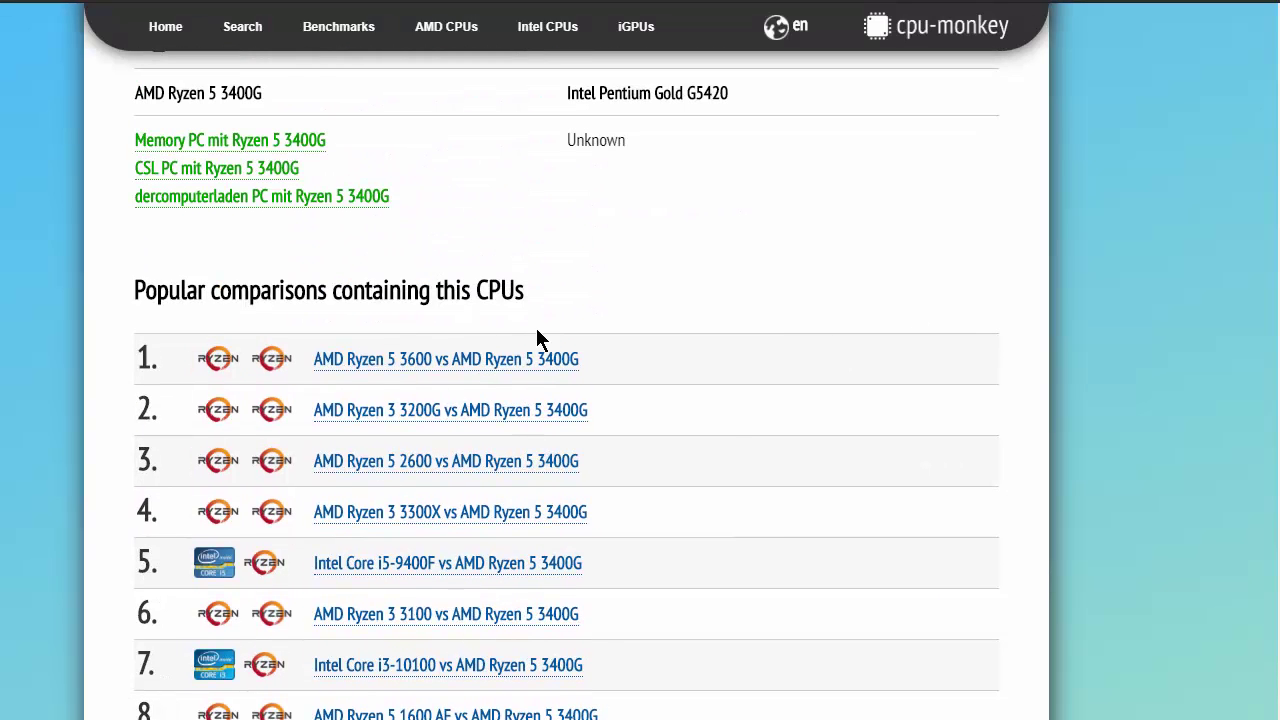
{"action": "left_click", "coordinate": [505, 424]}
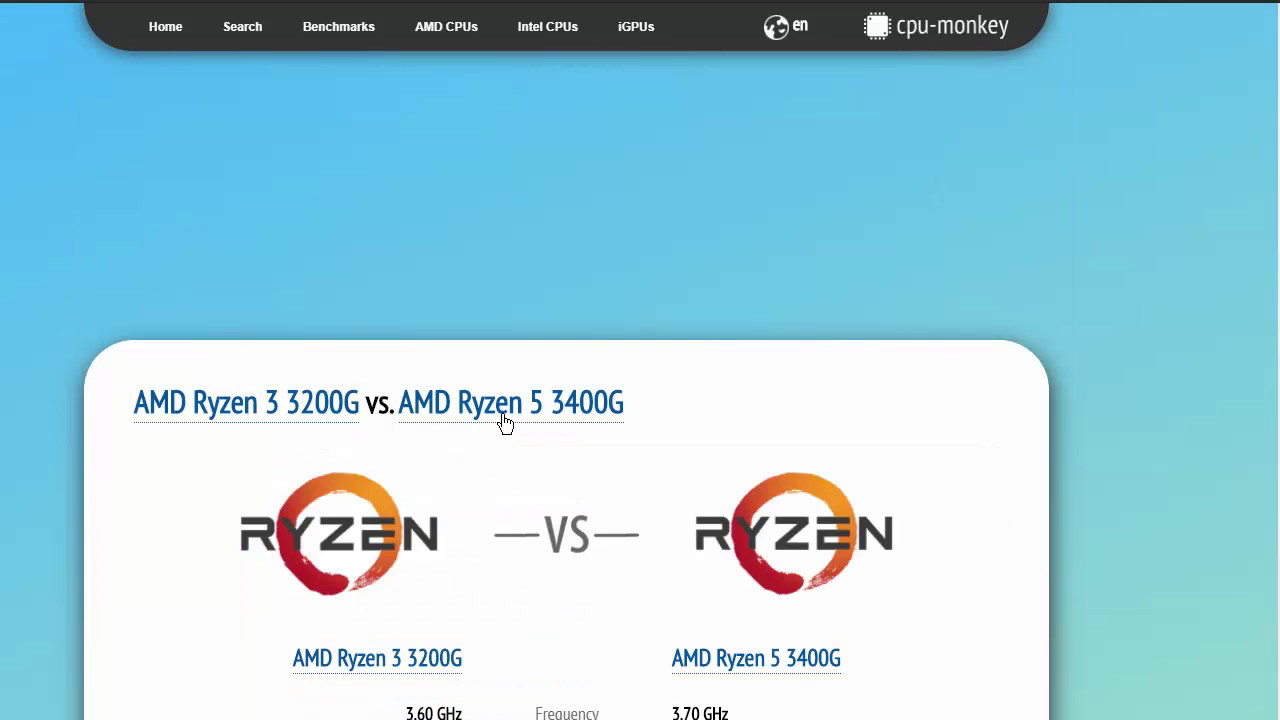
Step: Compare the Cinebench R20 single-core and multi-core and Cinebench R15 single-core results of the Ryzen 3 3200G and Ryzen 5 3400G
{"action": "scroll", "coordinate": [847, 470], "scroll_direction": "down", "scroll_amount": 20}
{"action": "scroll", "coordinate": [850, 472], "scroll_direction": "down", "scroll_amount": 4}
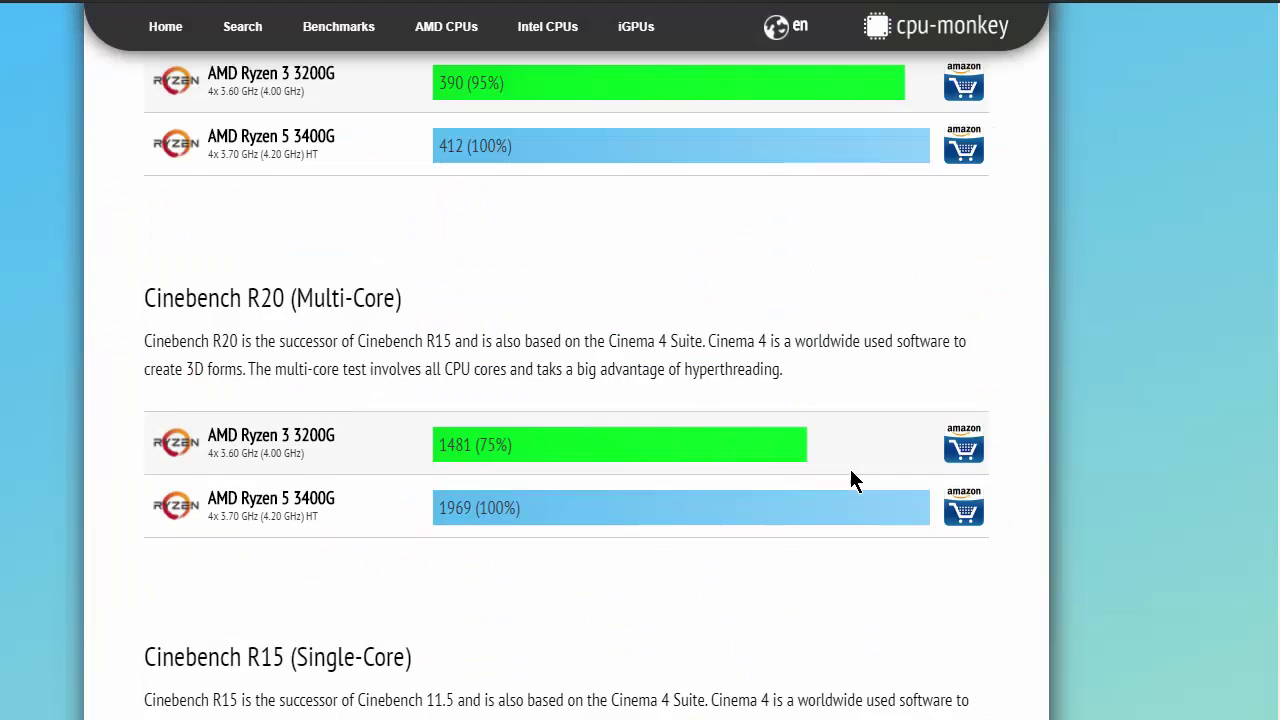
{"action": "scroll", "coordinate": [851, 480], "scroll_direction": "up", "scroll_amount": 3}
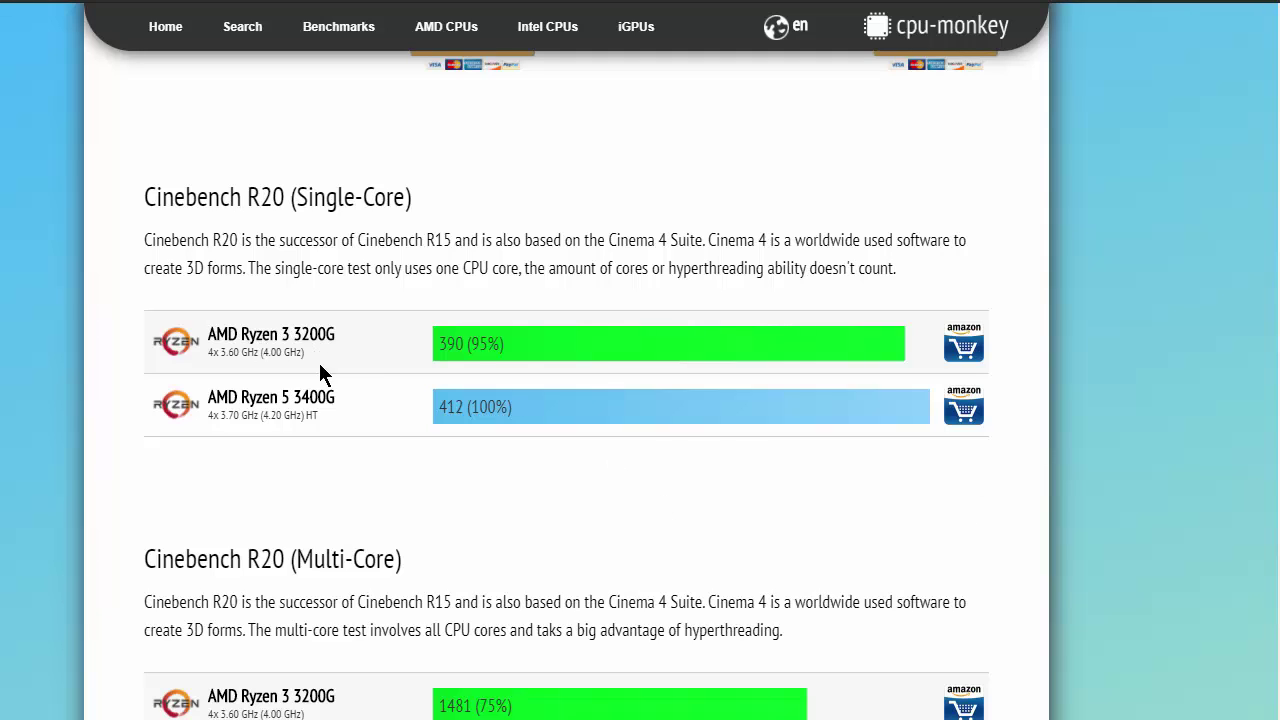
{"action": "scroll", "coordinate": [717, 426], "scroll_direction": "down", "scroll_amount": 3}
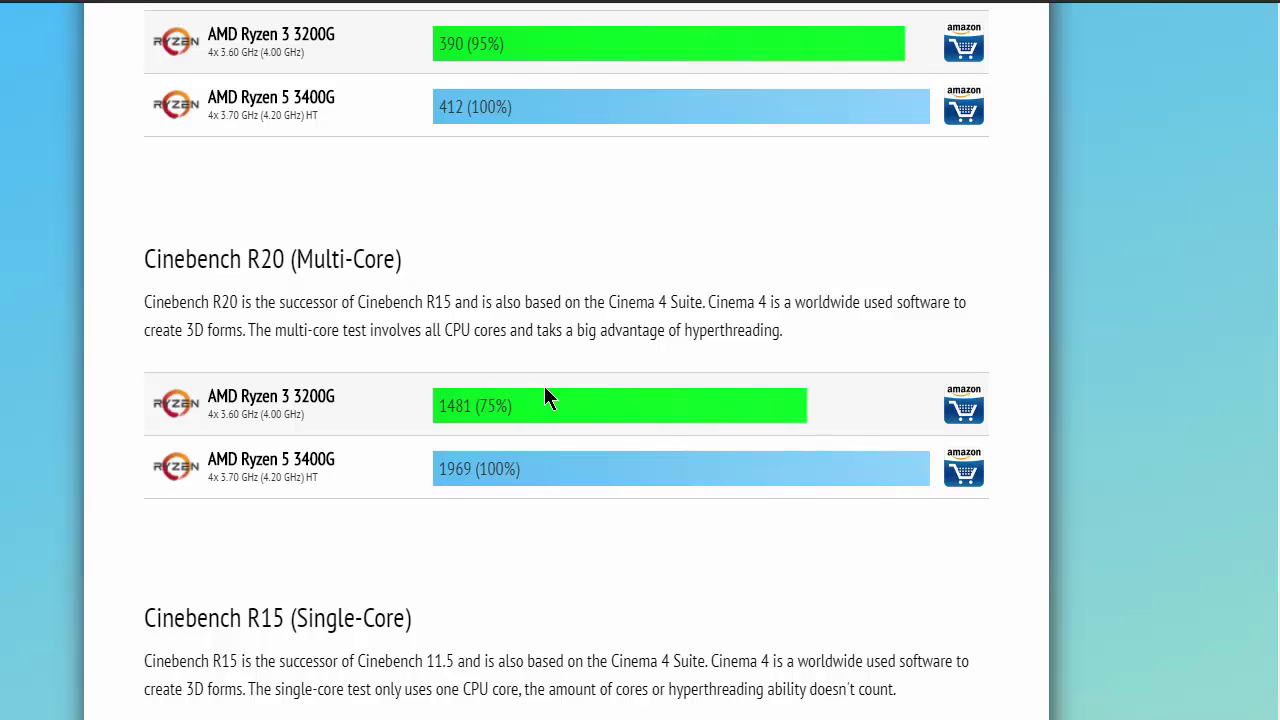
{"action": "scroll", "coordinate": [651, 483], "scroll_direction": "up", "scroll_amount": 3}
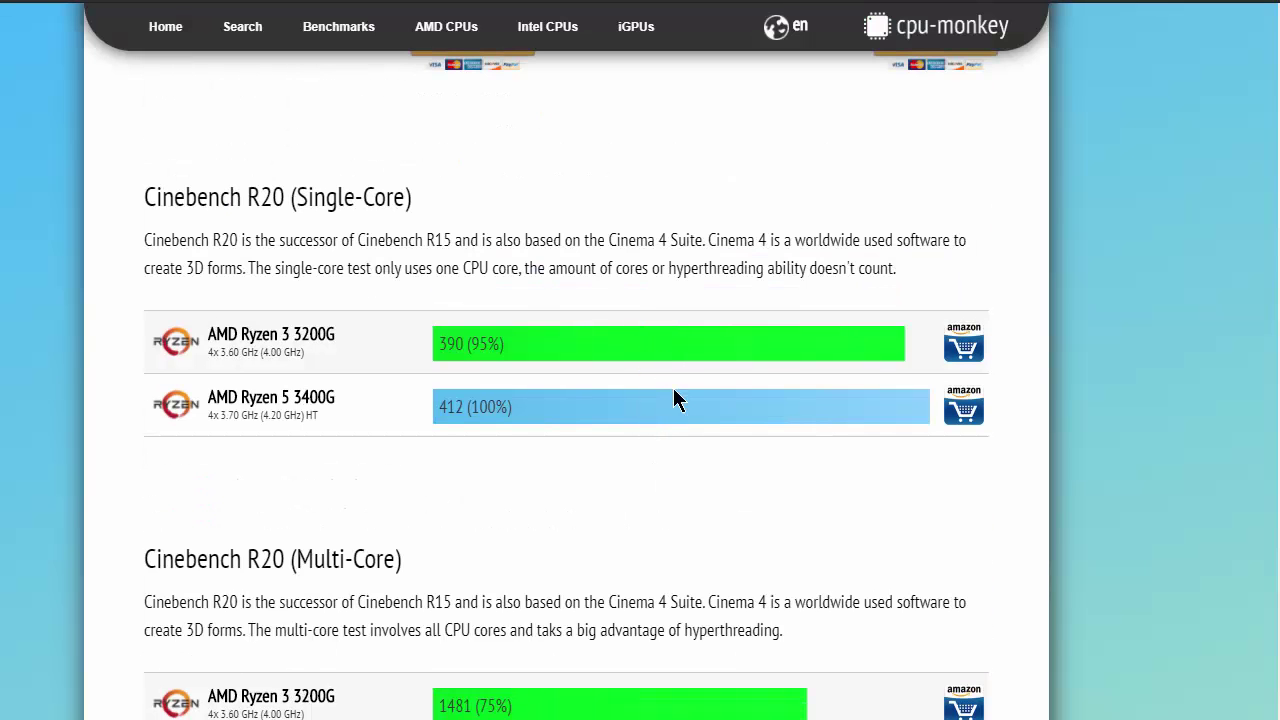
{"action": "scroll", "coordinate": [674, 397], "scroll_direction": "down", "scroll_amount": 3}
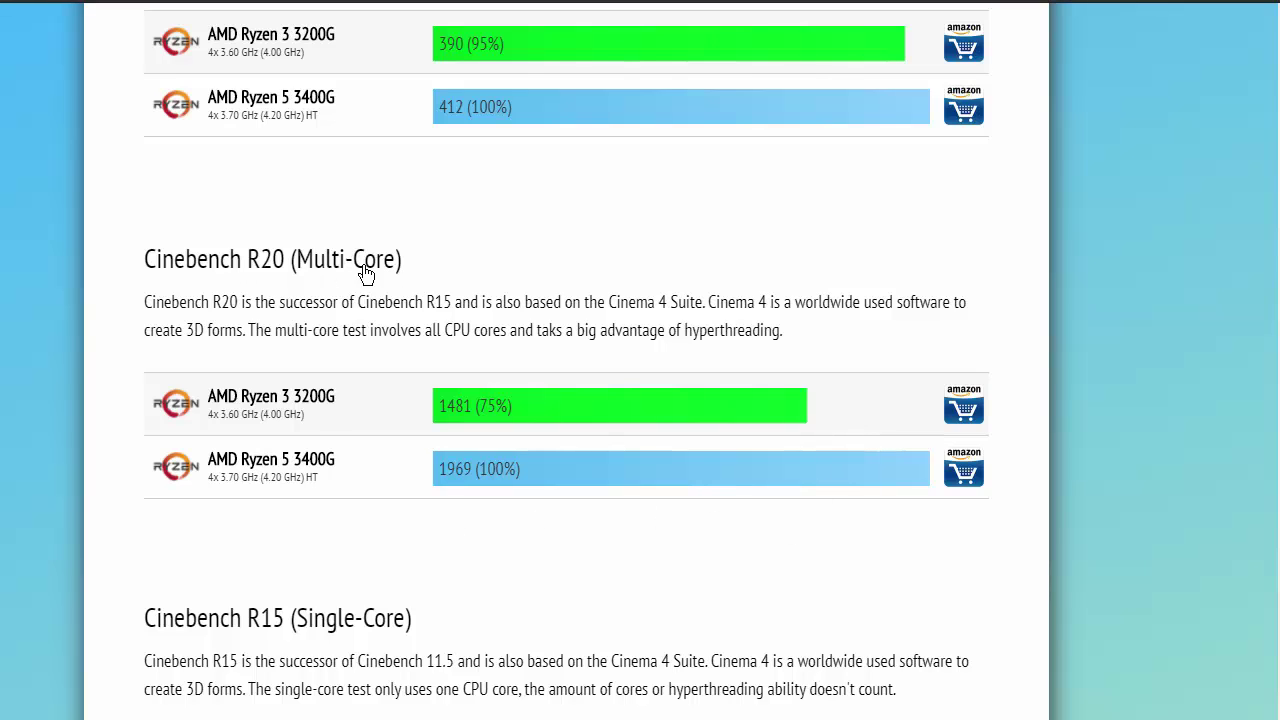
{"action": "scroll", "coordinate": [764, 481], "scroll_direction": "up", "scroll_amount": 2}
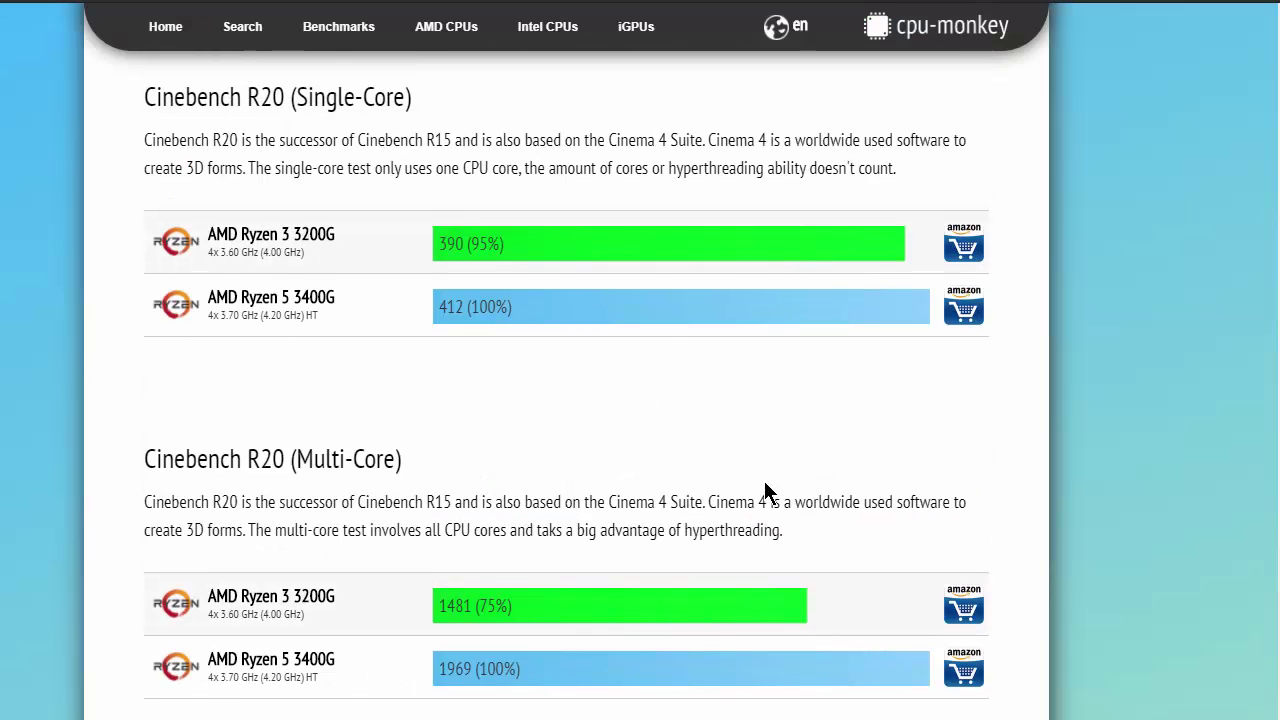
{"action": "scroll", "coordinate": [765, 484], "scroll_direction": "down", "scroll_amount": 6}
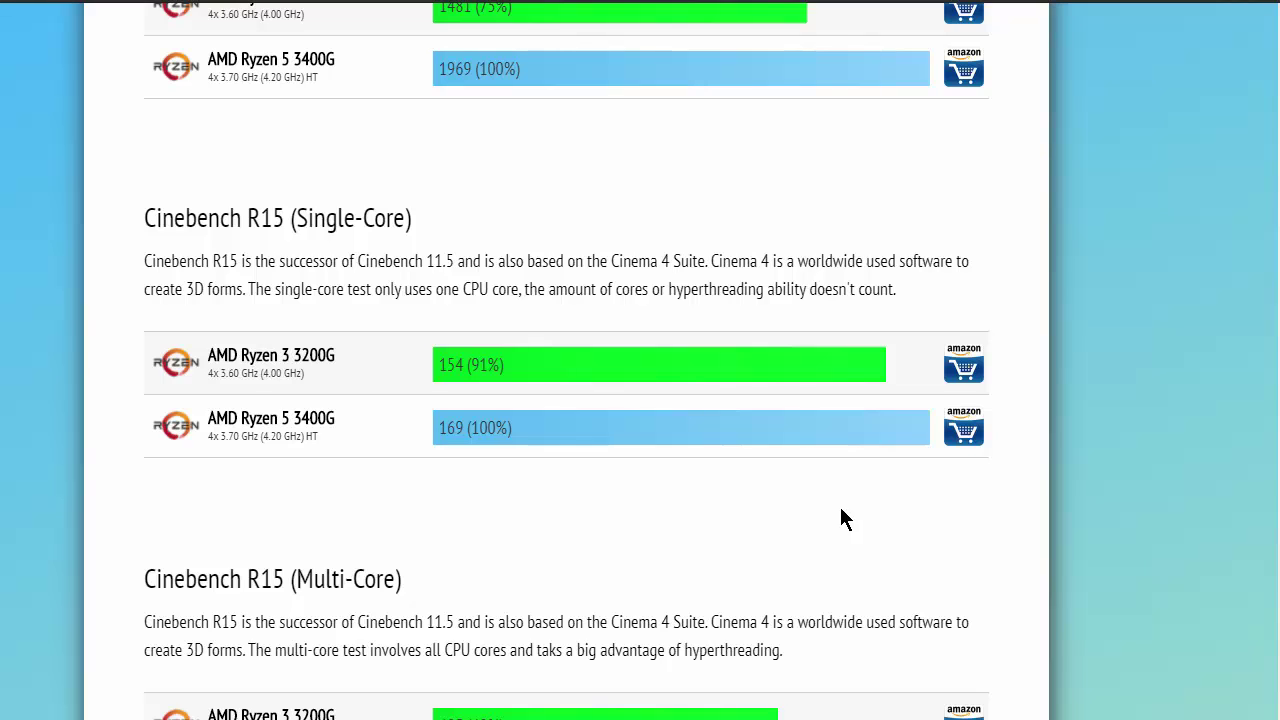
{"action": "scroll", "coordinate": [840, 505], "scroll_direction": "up", "scroll_amount": 3}
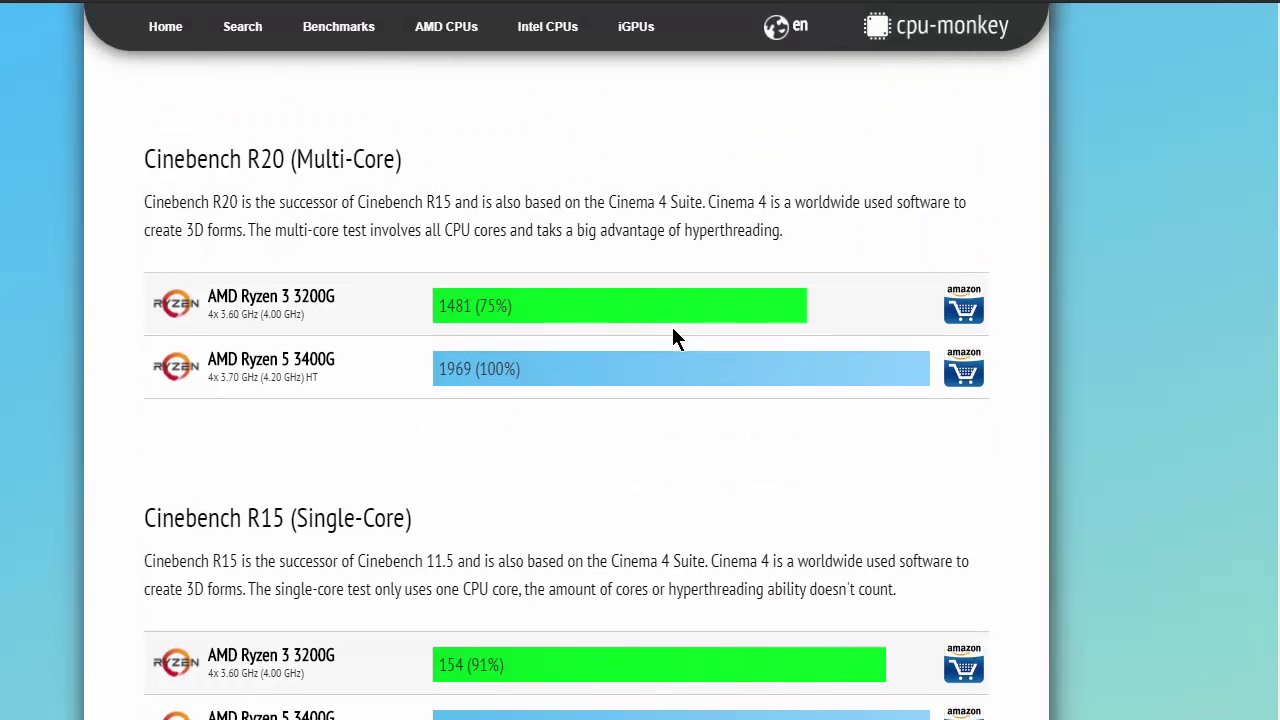
{"action": "scroll", "coordinate": [675, 342], "scroll_direction": "down", "scroll_amount": 3}
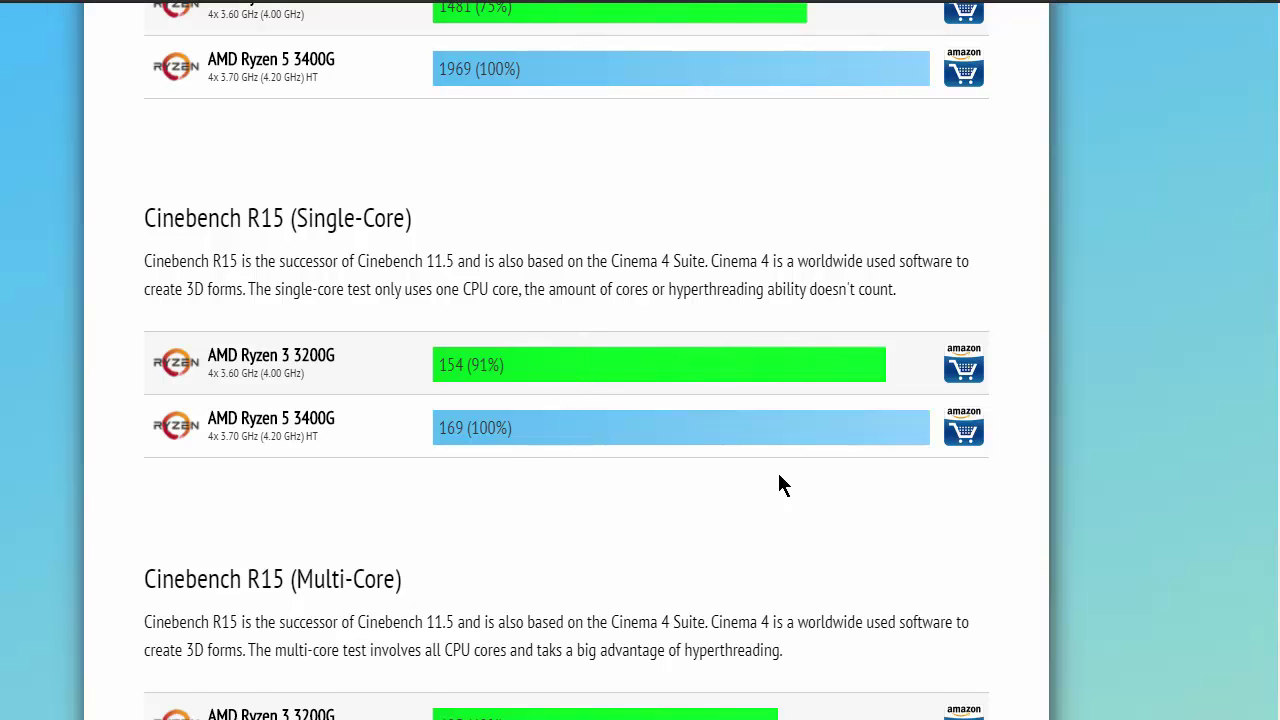
Step: Compare both processors from Cinebench R15 multi-core through iGPU FP32 and Geekbench 5 to the PassMark CPU Mark estimates
{"action": "scroll", "coordinate": [782, 485], "scroll_direction": "down", "scroll_amount": 4}
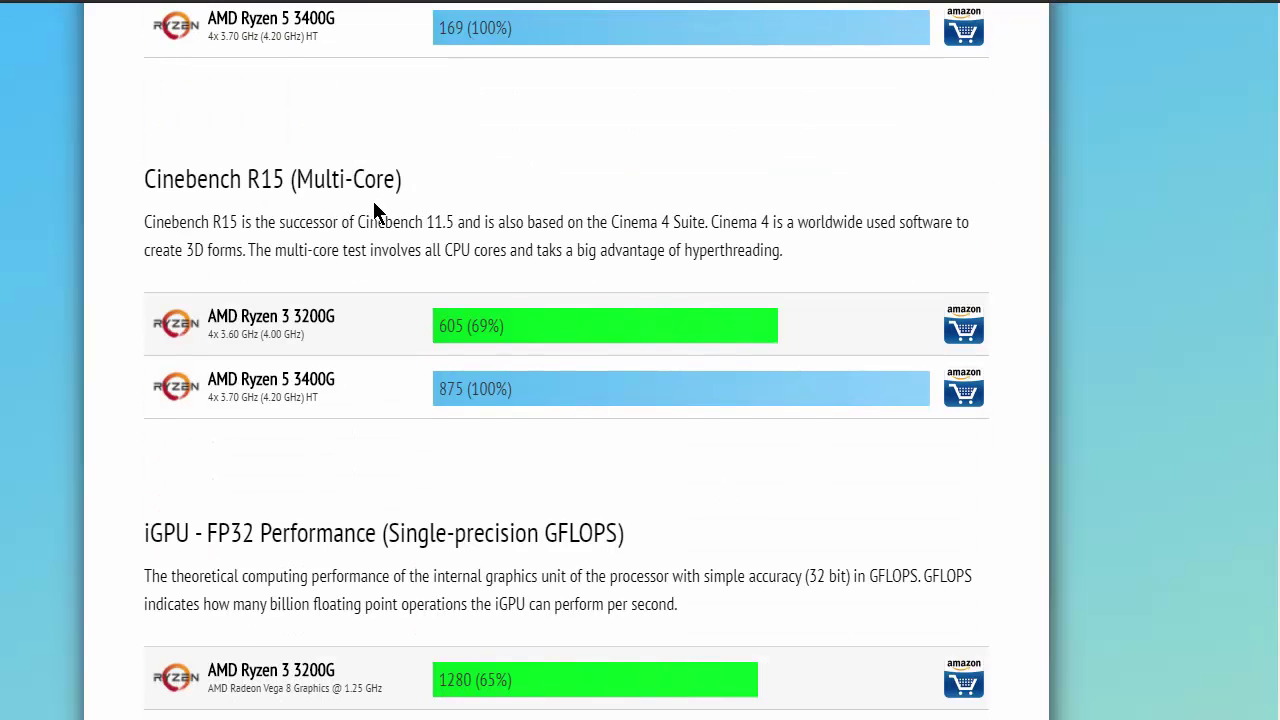
{"action": "scroll", "coordinate": [820, 455], "scroll_direction": "down", "scroll_amount": 5}
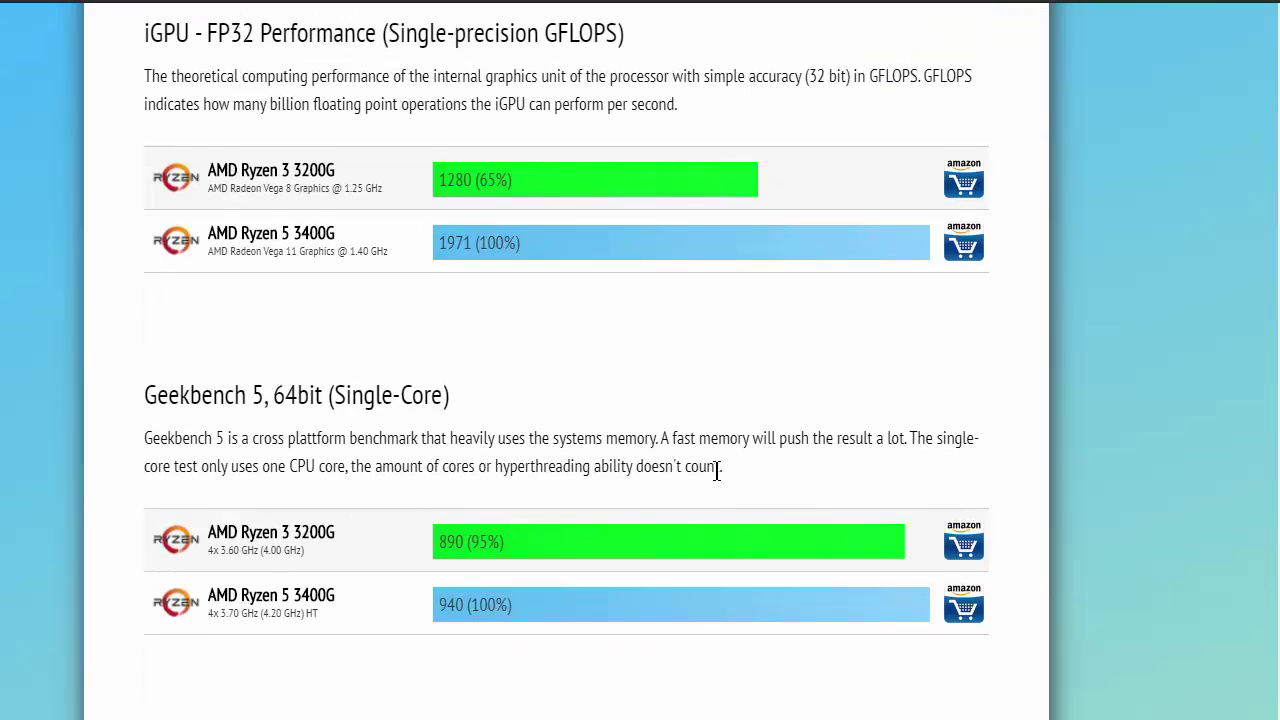
{"action": "scroll", "coordinate": [710, 490], "scroll_direction": "down", "scroll_amount": 4}
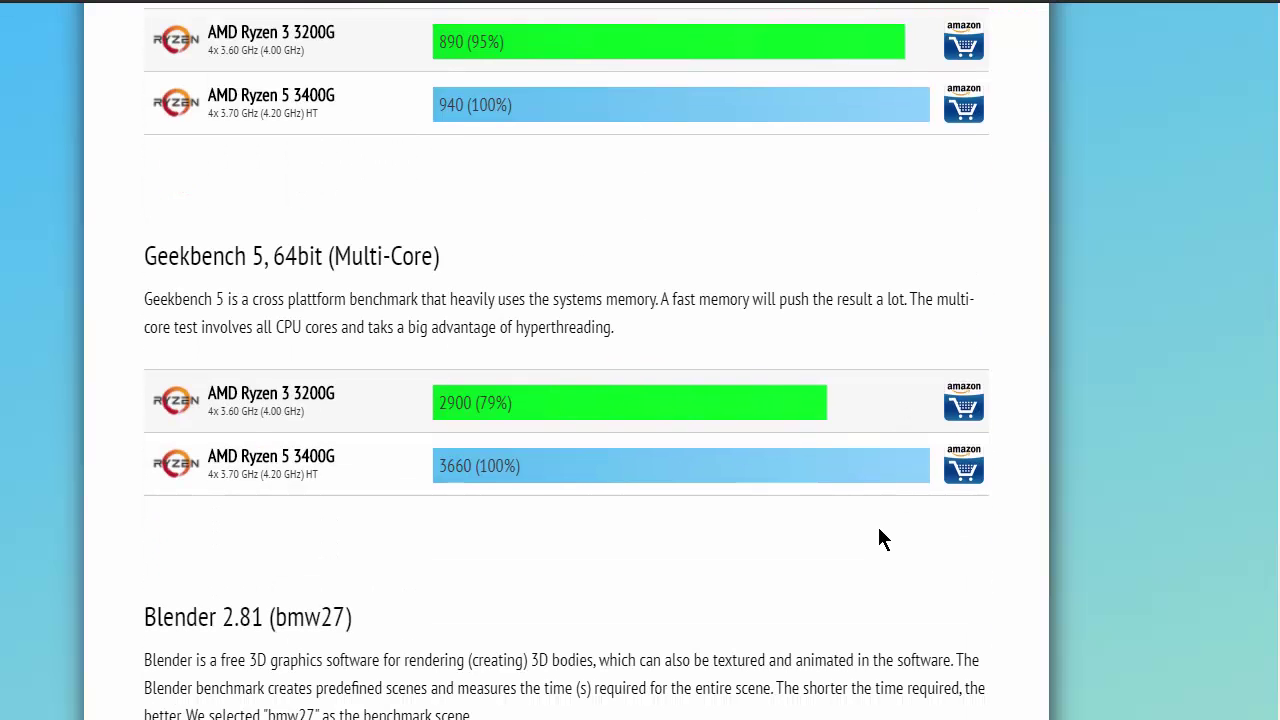
{"action": "scroll", "coordinate": [877, 530], "scroll_direction": "up", "scroll_amount": 3}
{"action": "scroll", "coordinate": [652, 398], "scroll_direction": "down", "scroll_amount": 12}
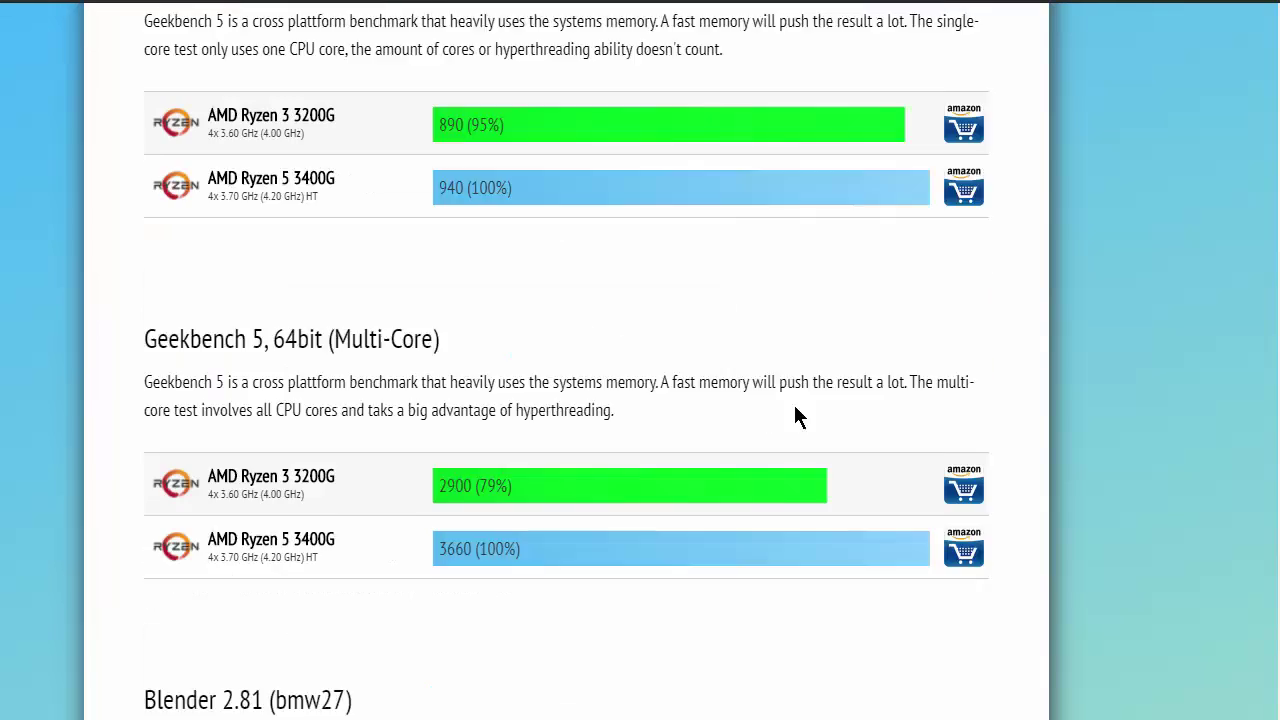
{"action": "scroll", "coordinate": [693, 421], "scroll_direction": "down", "scroll_amount": 2}
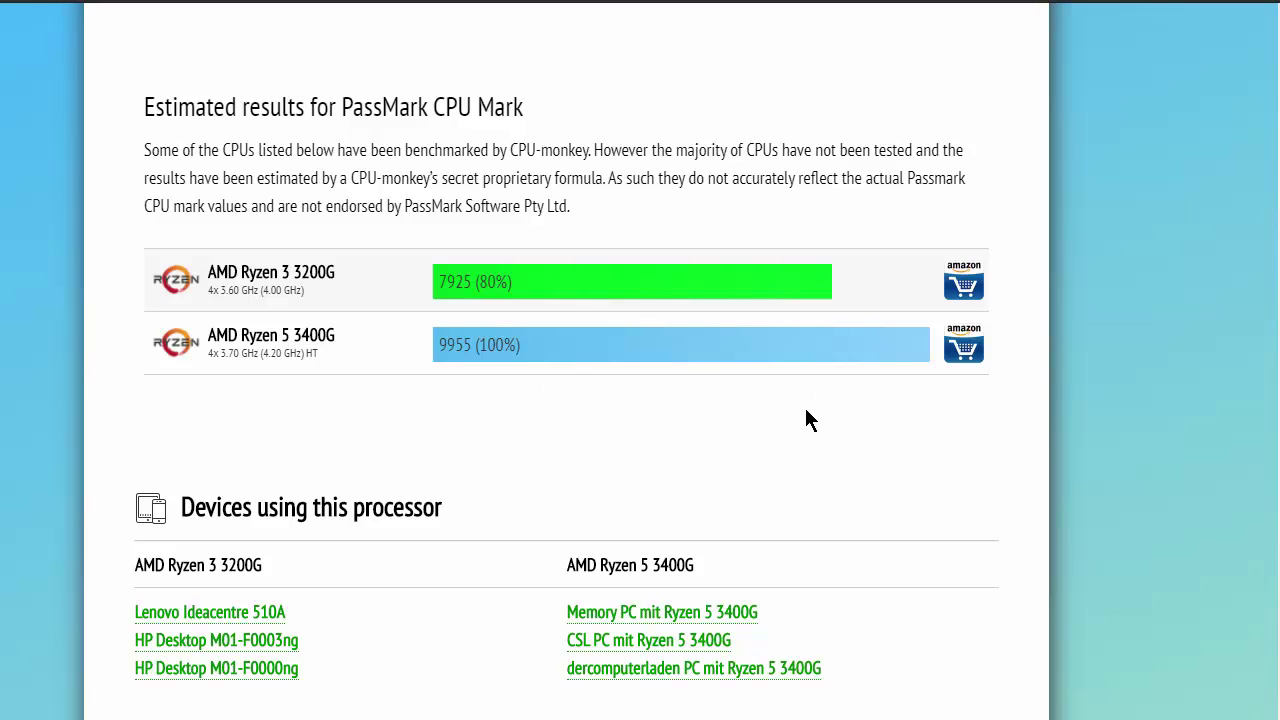
{"action": "scroll", "coordinate": [806, 420], "scroll_direction": "down", "scroll_amount": 3}
{"action": "scroll", "coordinate": [845, 425], "scroll_direction": "up", "scroll_amount": 3}
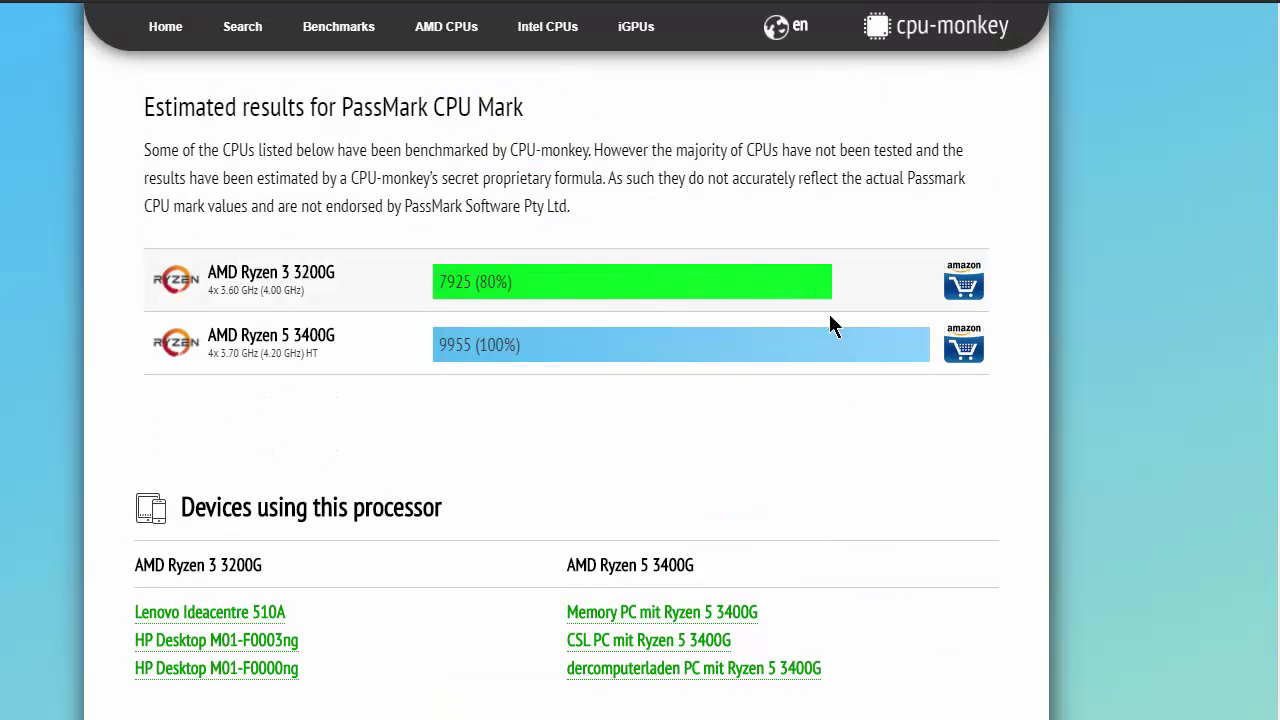
Step: Look over the popular comparisons list and return through the iGPU and Cinebench results towards the start of the page
{"action": "scroll", "coordinate": [840, 423], "scroll_direction": "down", "scroll_amount": 7}
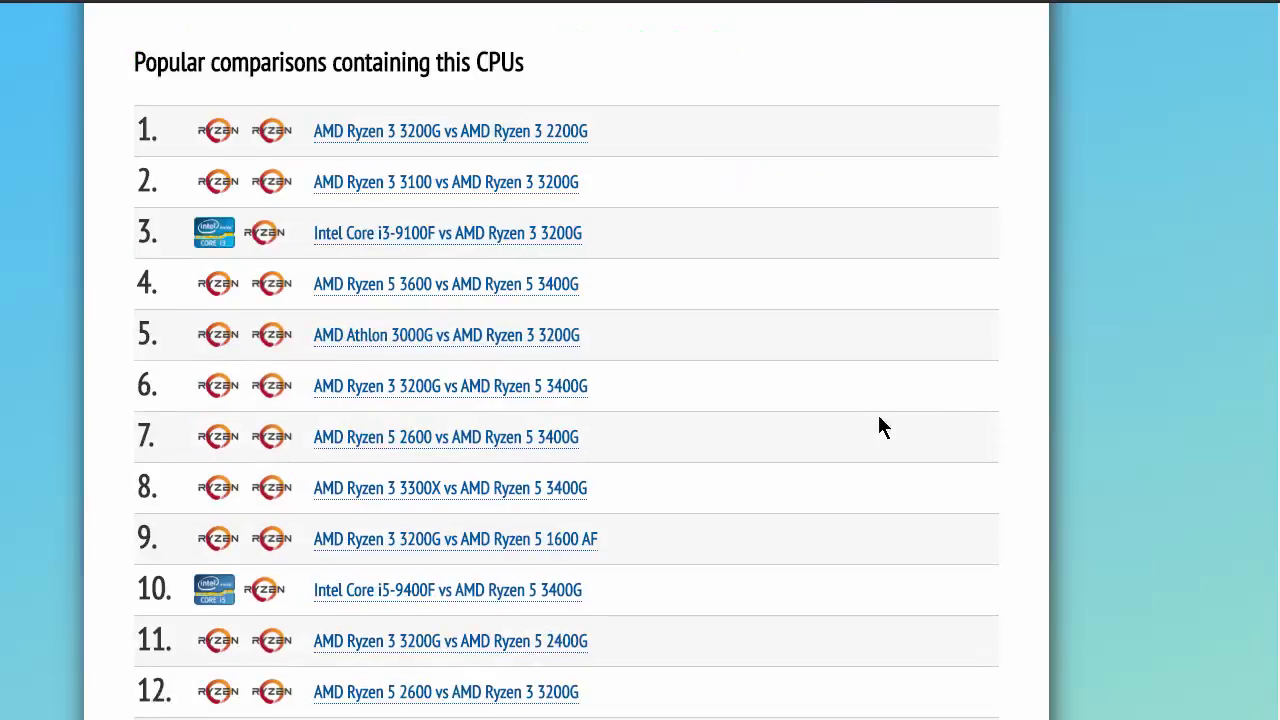
{"action": "scroll", "coordinate": [920, 428], "scroll_direction": "up", "scroll_amount": 8}
{"action": "scroll", "coordinate": [969, 420], "scroll_direction": "up", "scroll_amount": 15}
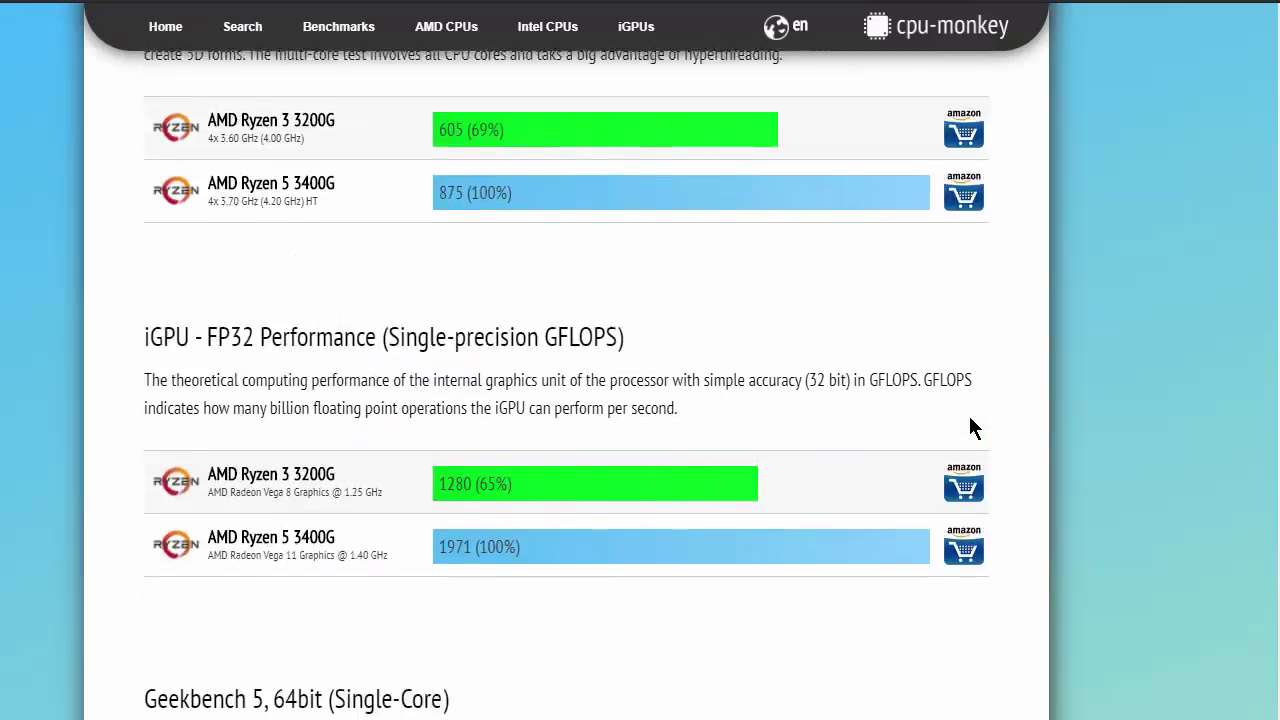
{"action": "scroll", "coordinate": [969, 417], "scroll_direction": "up", "scroll_amount": 15}
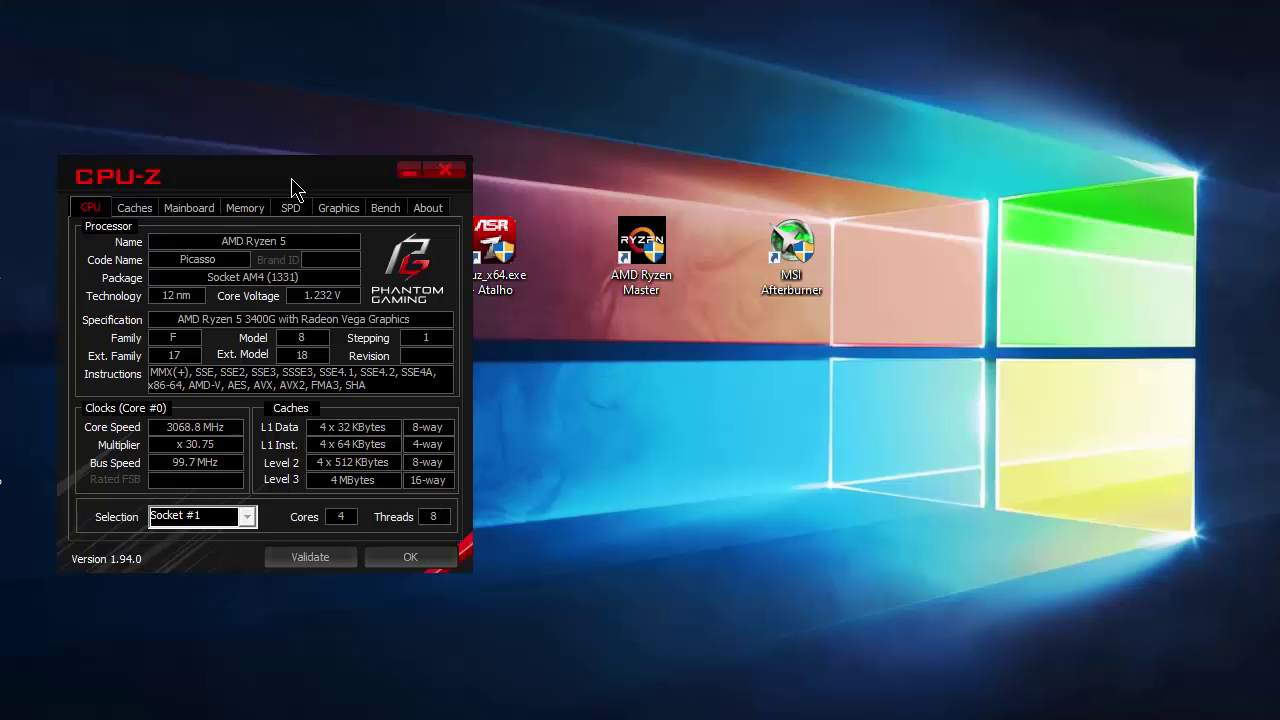
Step: Launch MSI Afterburner from the desktop and arrange its window beside the CPU-Z window so both are fully visible
{"action": "left_click_drag", "start_coordinate": [291, 185], "coordinate": [250, 146]}
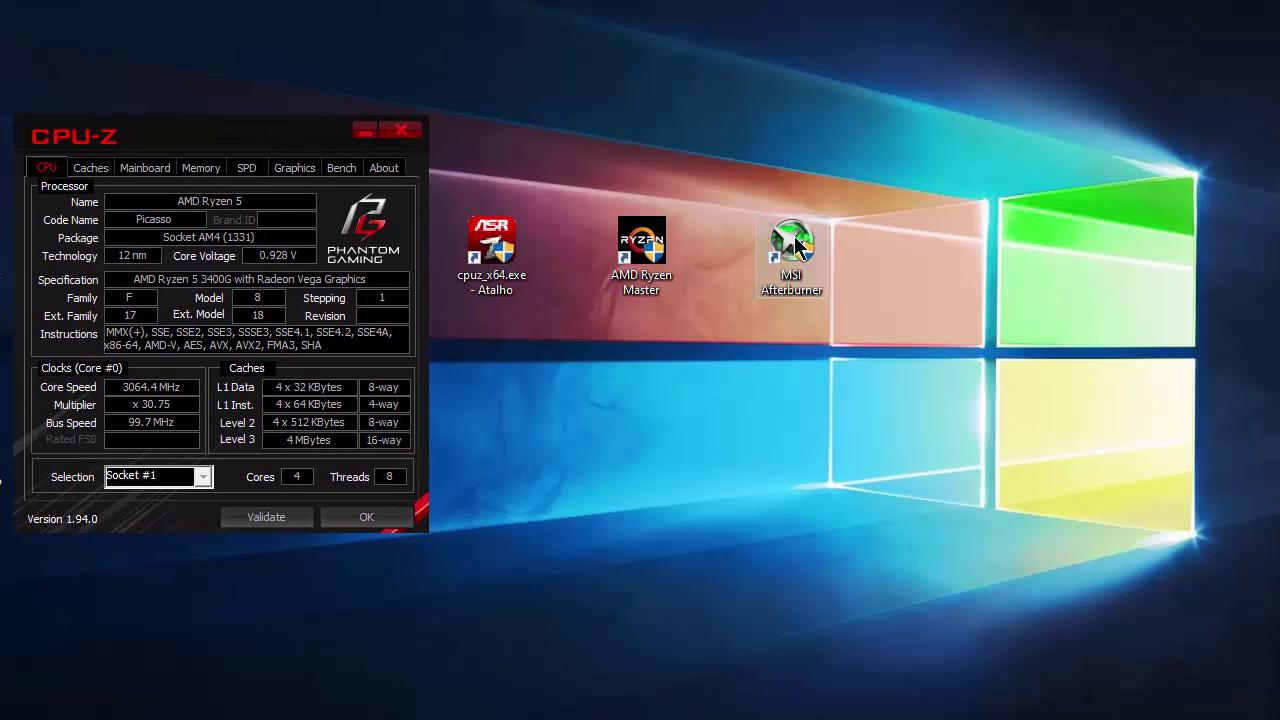
{"action": "left_click", "coordinate": [794, 236]}
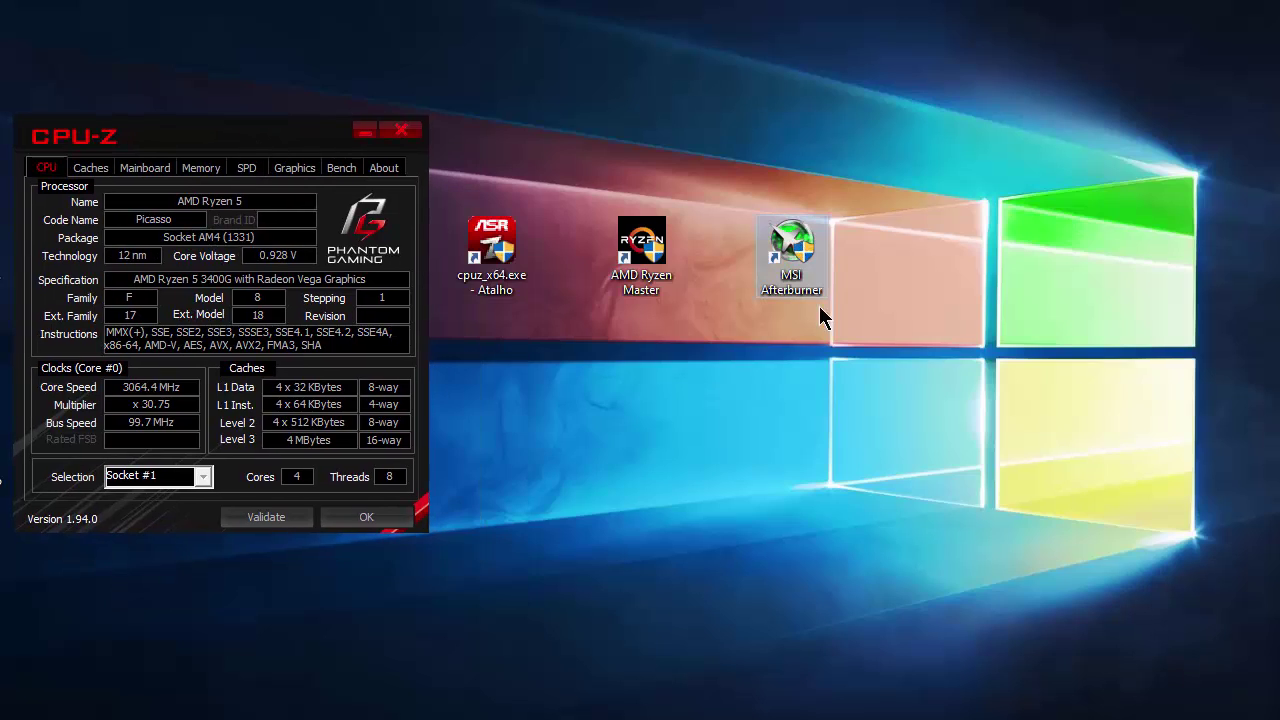
{"action": "double_click", "coordinate": [804, 242]}
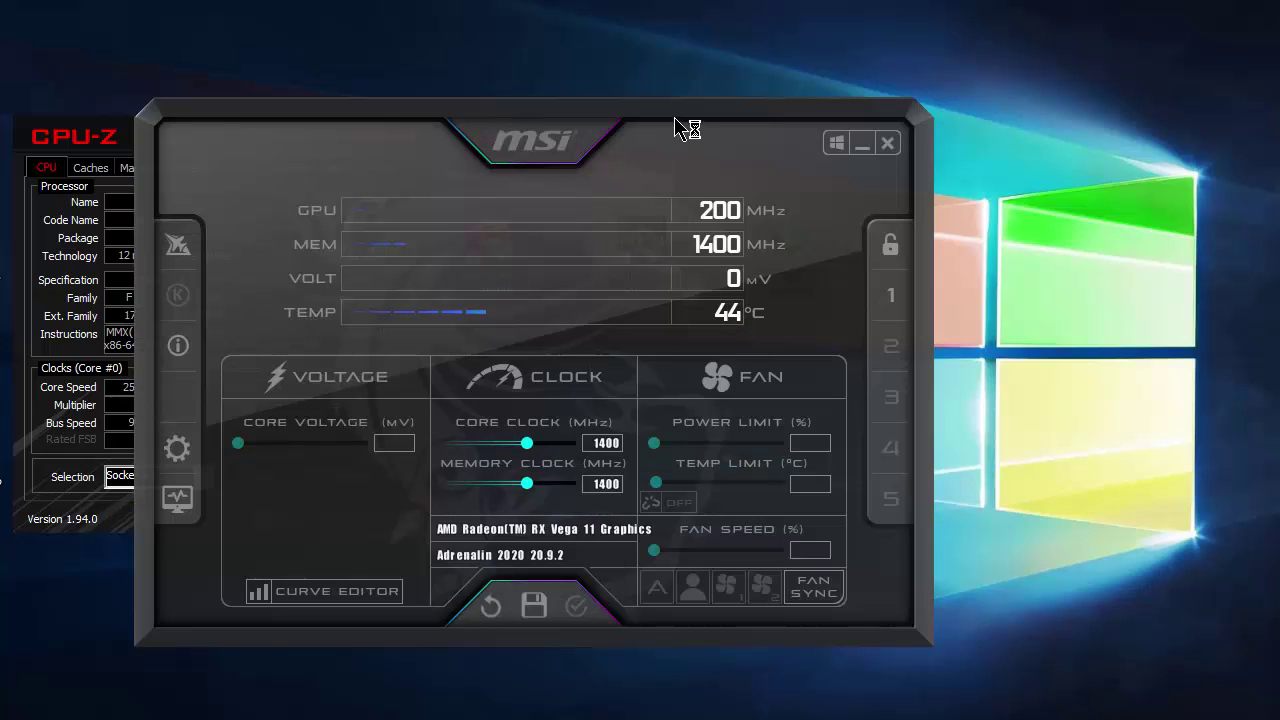
{"action": "left_click_drag", "start_coordinate": [674, 126], "coordinate": [989, 80]}
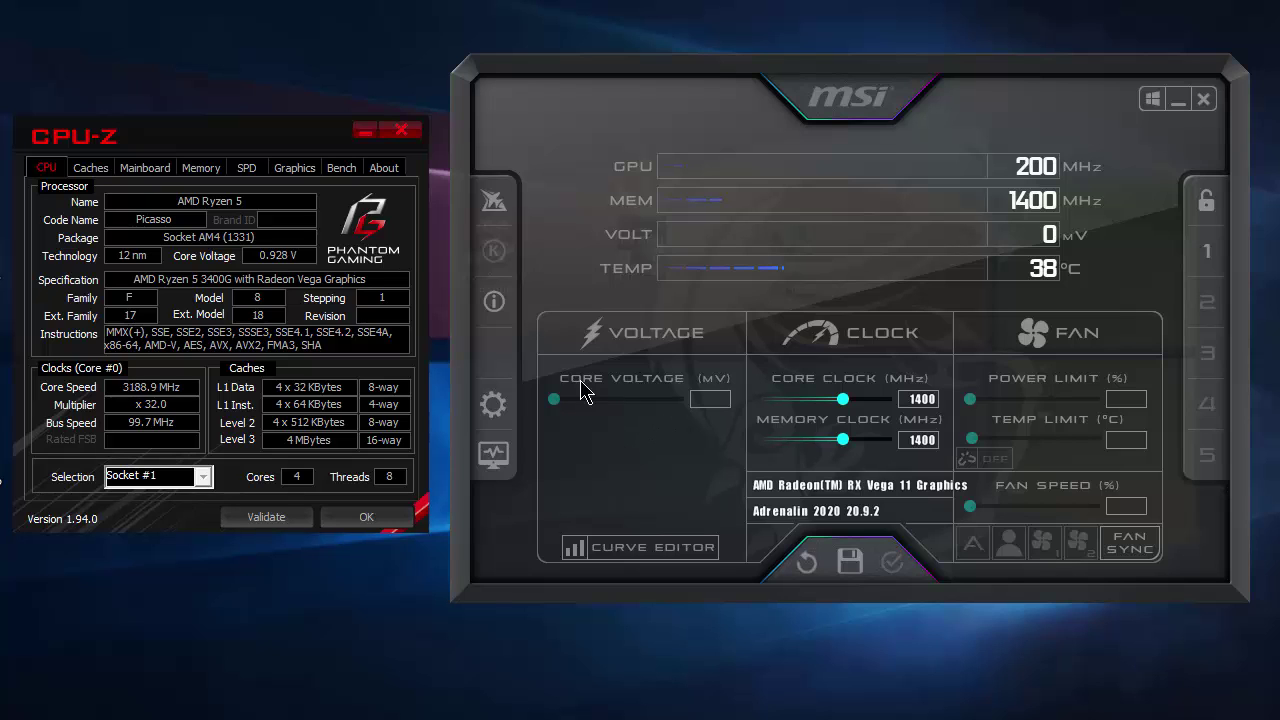
Step: Change MSI Afterburner's interface theme to the MSI Cyborg Afterburner skin Red by Drerex Design and reposition its window slightly
{"action": "left_click", "coordinate": [493, 404]}
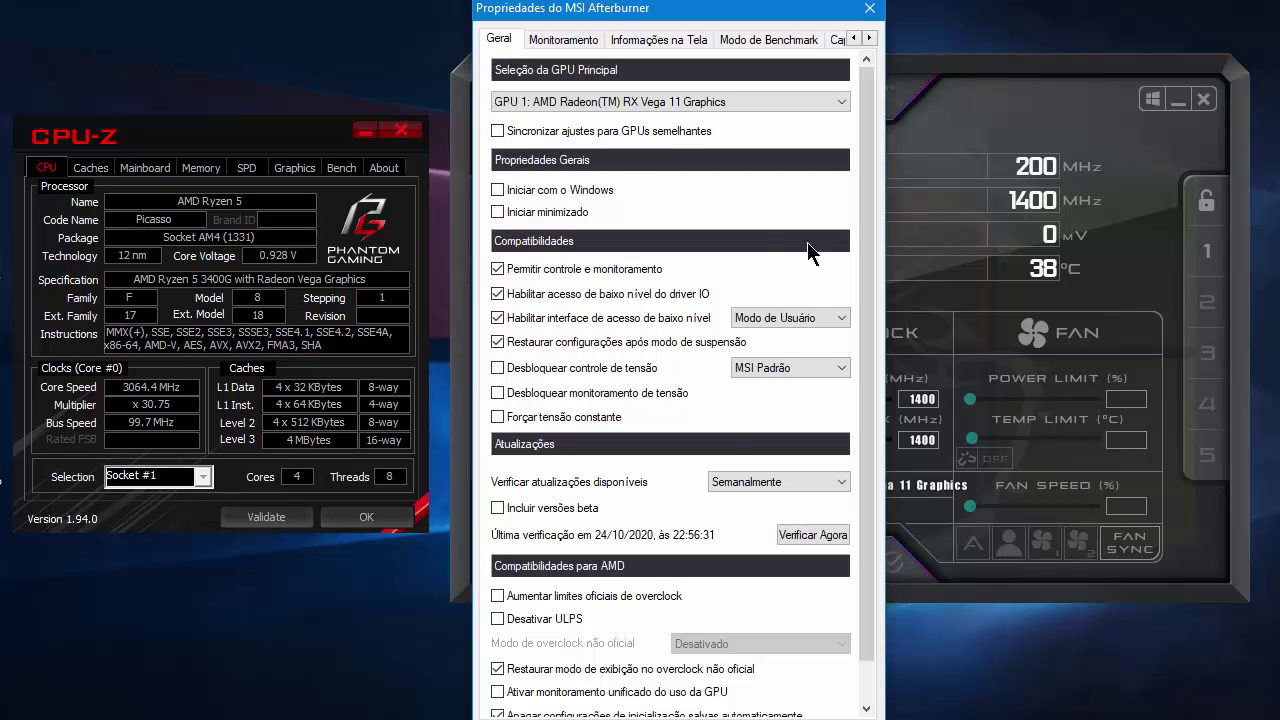
{"action": "left_click", "coordinate": [796, 42]}
{"action": "left_click", "coordinate": [870, 38]}
{"action": "left_click", "coordinate": [870, 38]}
{"action": "left_click", "coordinate": [870, 38]}
{"action": "left_click", "coordinate": [870, 38]}
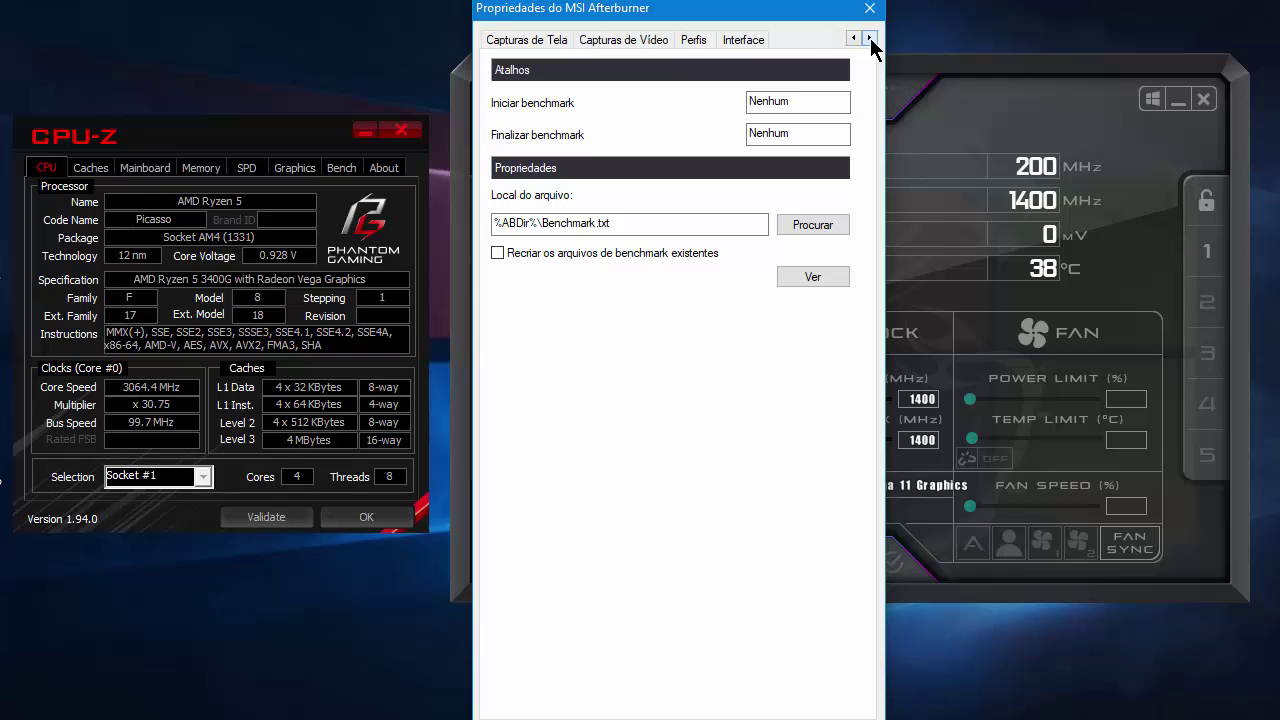
{"action": "left_click", "coordinate": [740, 38]}
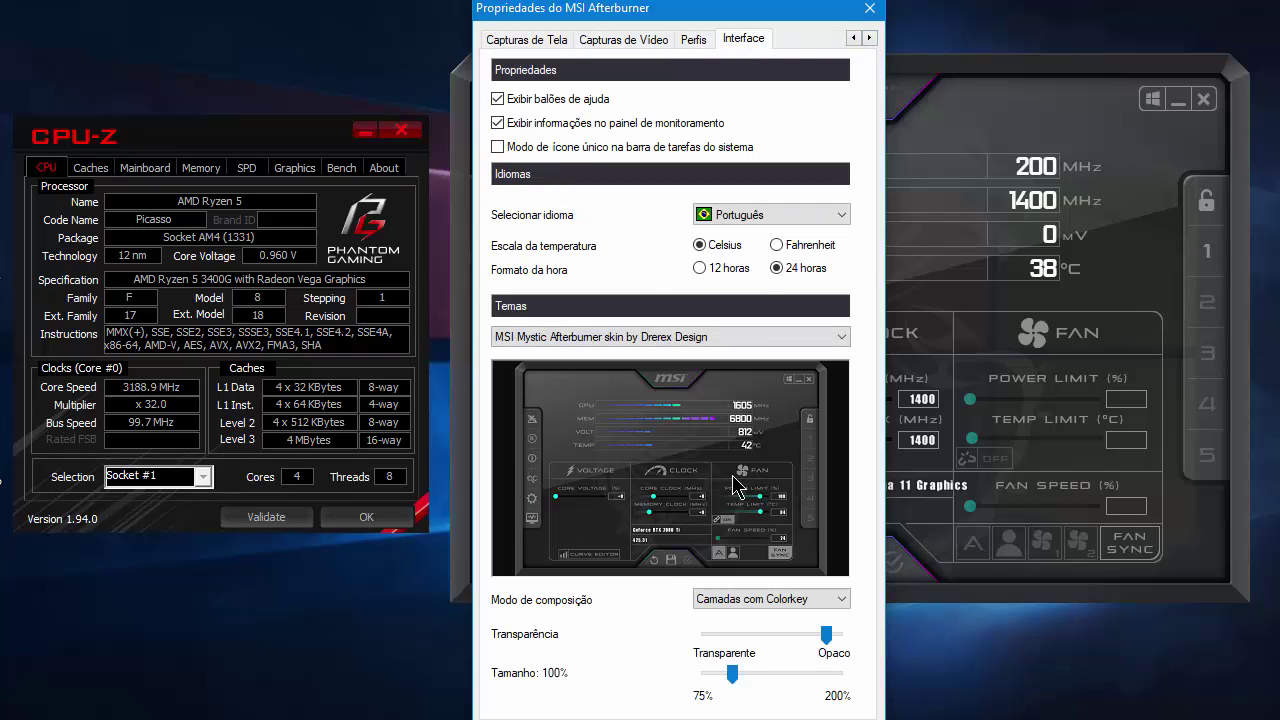
{"action": "left_click", "coordinate": [765, 338]}
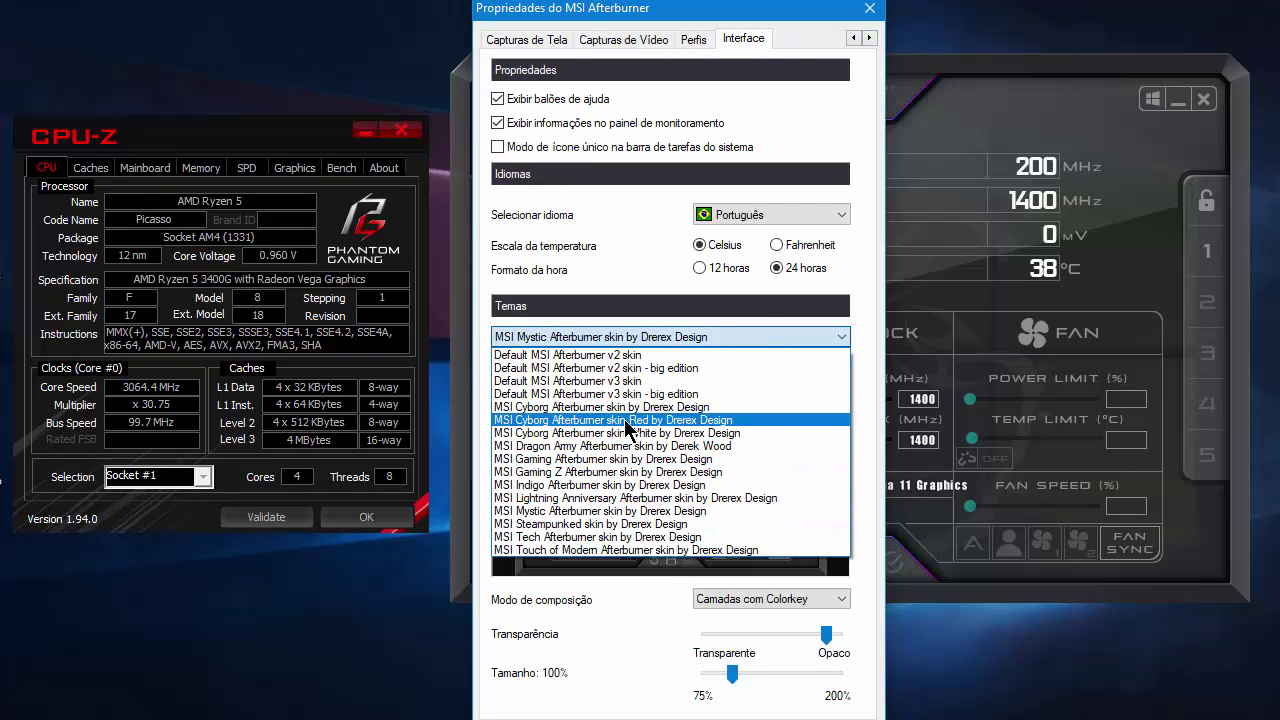
{"action": "left_click", "coordinate": [735, 490]}
{"action": "key", "text": "Return"}
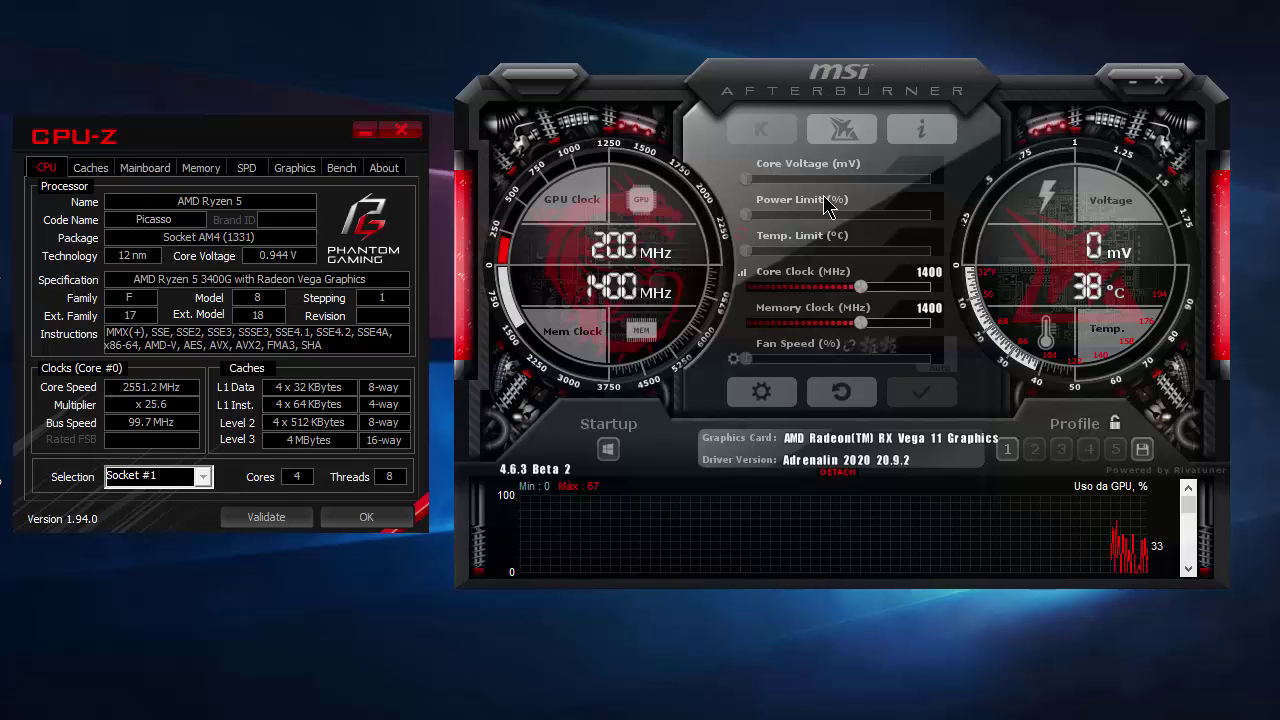
{"action": "mouse_move", "coordinate": [790, 80]}
{"action": "left_mouse_down"}
{"action": "mouse_move", "coordinate": [845, 142]}
{"action": "mouse_move", "coordinate": [795, 88]}
{"action": "left_mouse_up"}
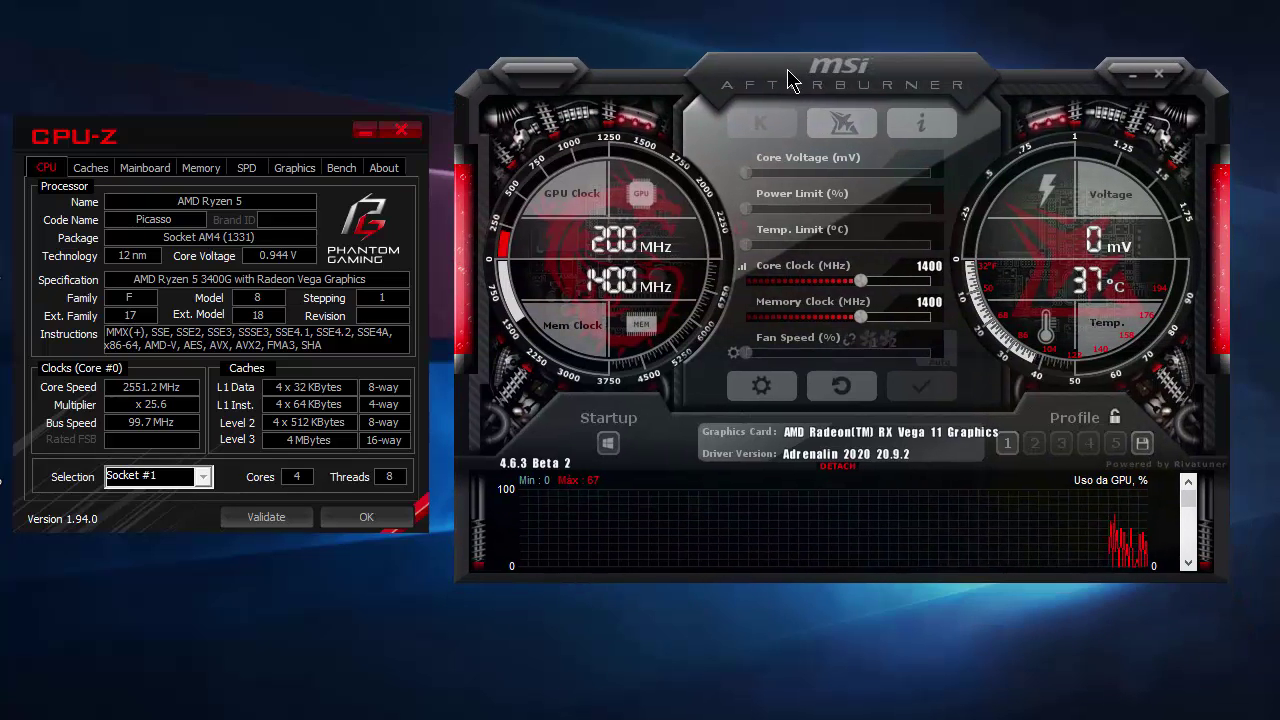
Step: Examine Afterburner's monitoring sensors for GPU usage, VRAM usage and CPU usage on-screen display, and close the properties
{"action": "left_click", "coordinate": [764, 386]}
{"action": "left_click", "coordinate": [560, 40]}
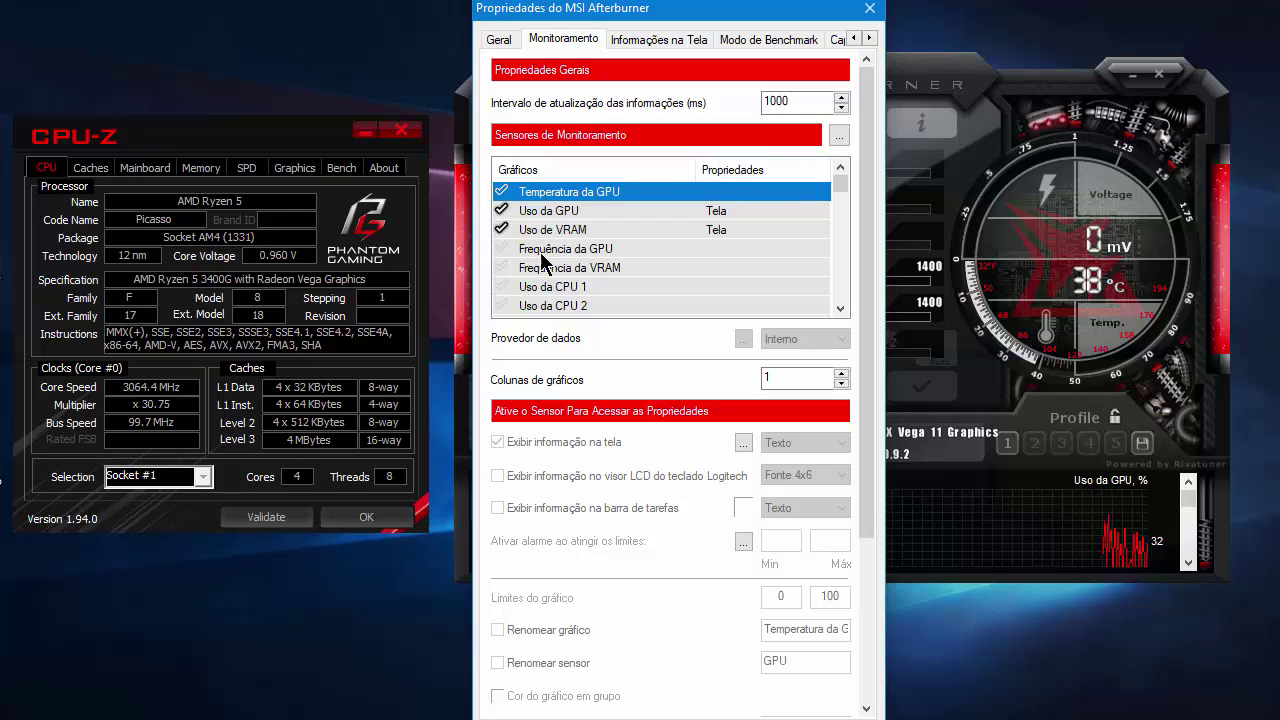
{"action": "left_click", "coordinate": [577, 230]}
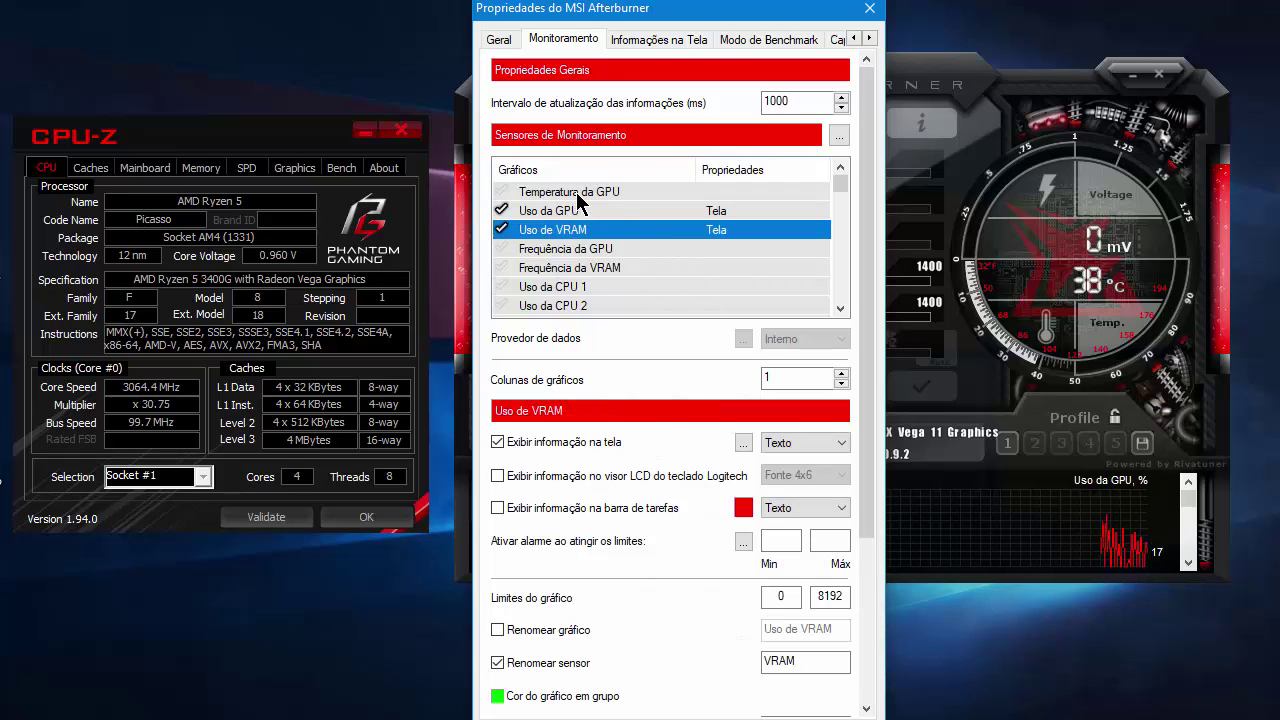
{"action": "scroll", "coordinate": [841, 315], "scroll_direction": "down", "scroll_amount": 3}
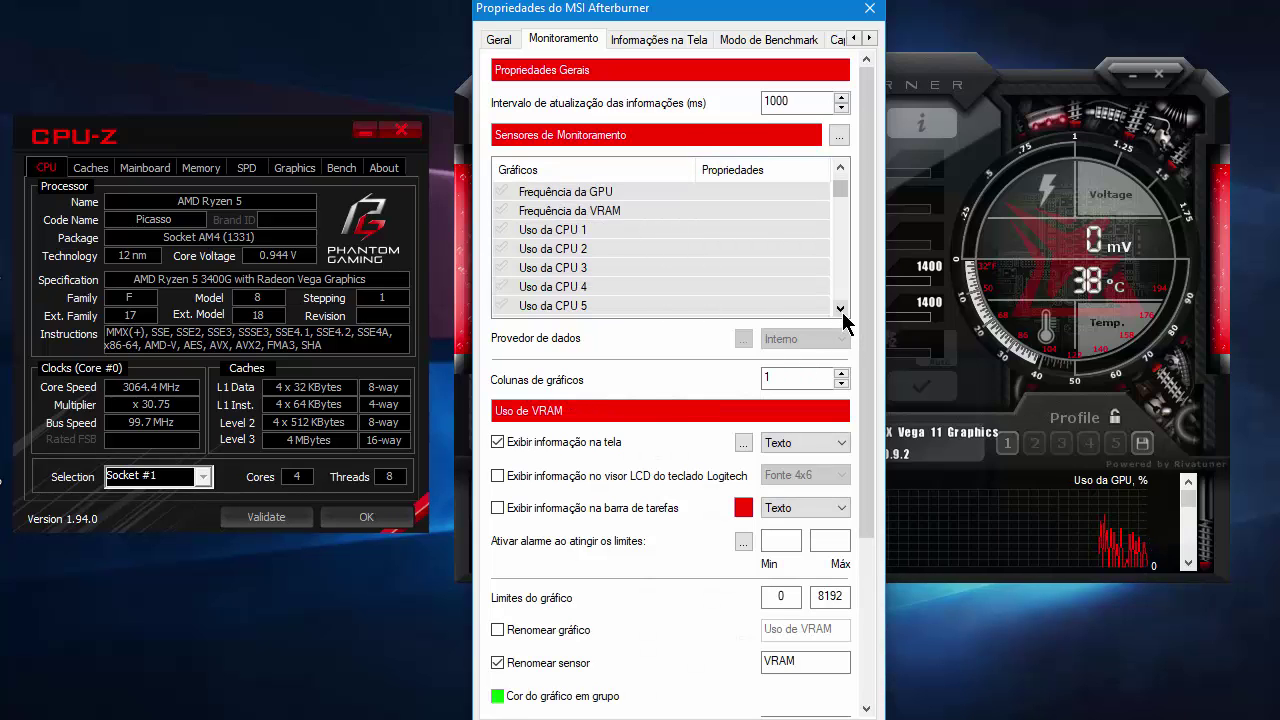
{"action": "left_click", "coordinate": [841, 309]}
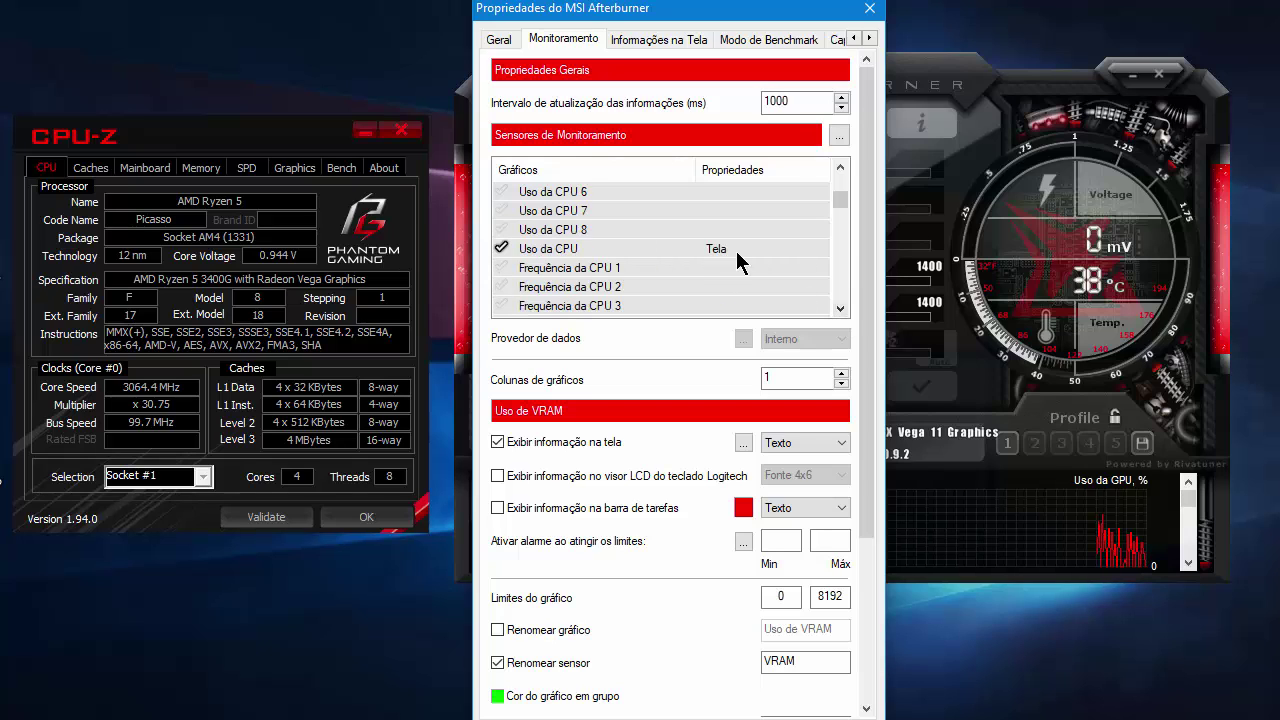
{"action": "left_click_drag", "start_coordinate": [841, 201], "coordinate": [857, 68]}
{"action": "left_click", "coordinate": [869, 10]}
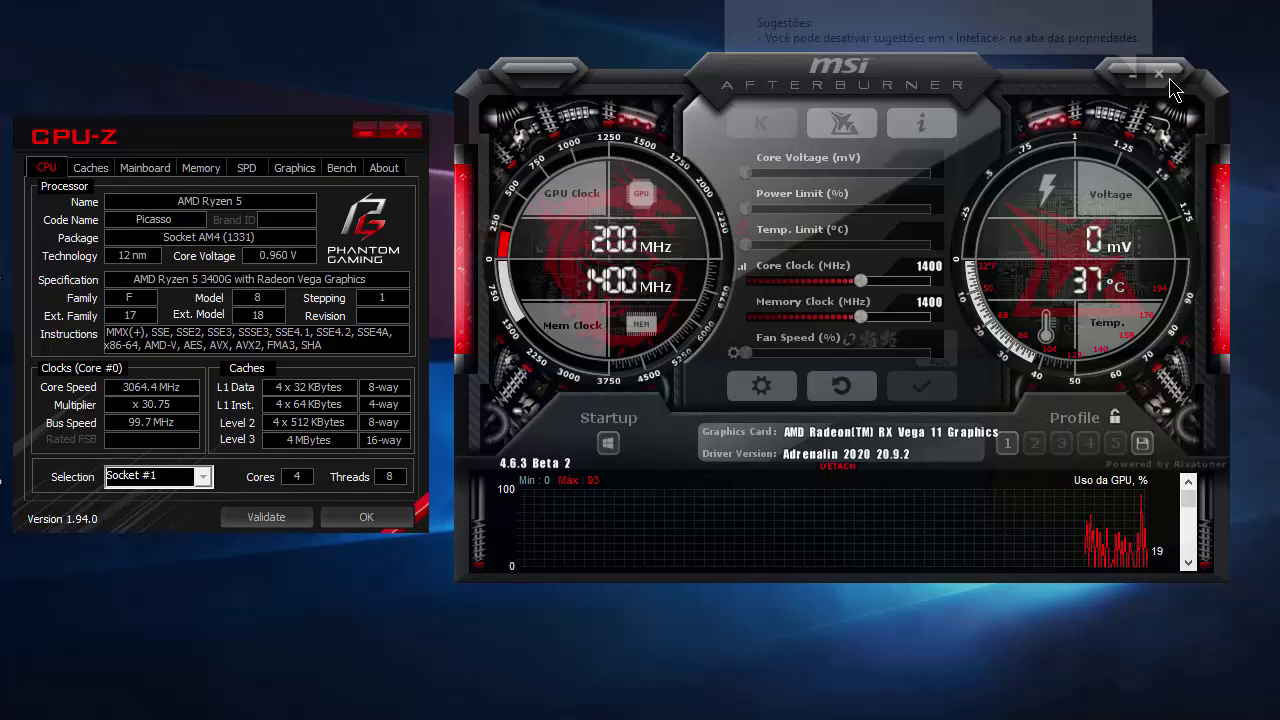
Step: Minimize MSI Afterburner, launch AMD Ryzen Master and accept its warning, and place its window beside CPU-Z to view the readings
{"action": "left_click", "coordinate": [1139, 77]}
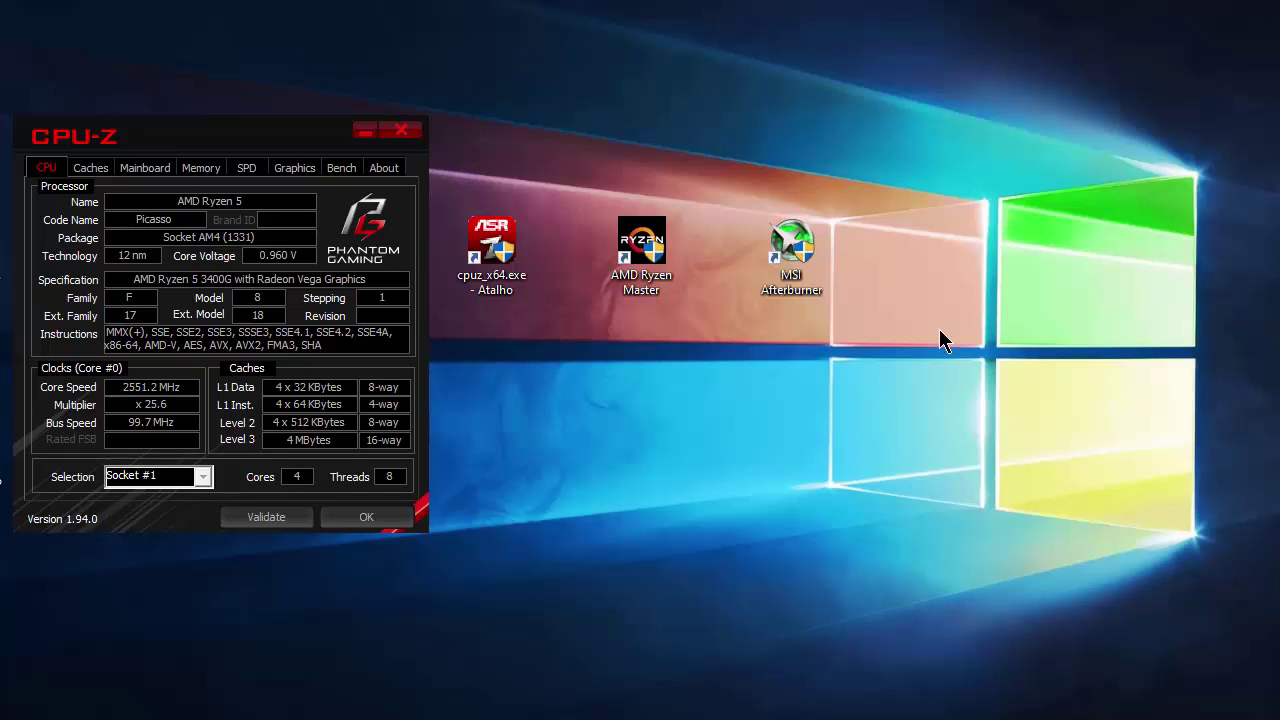
{"action": "double_click", "coordinate": [647, 238]}
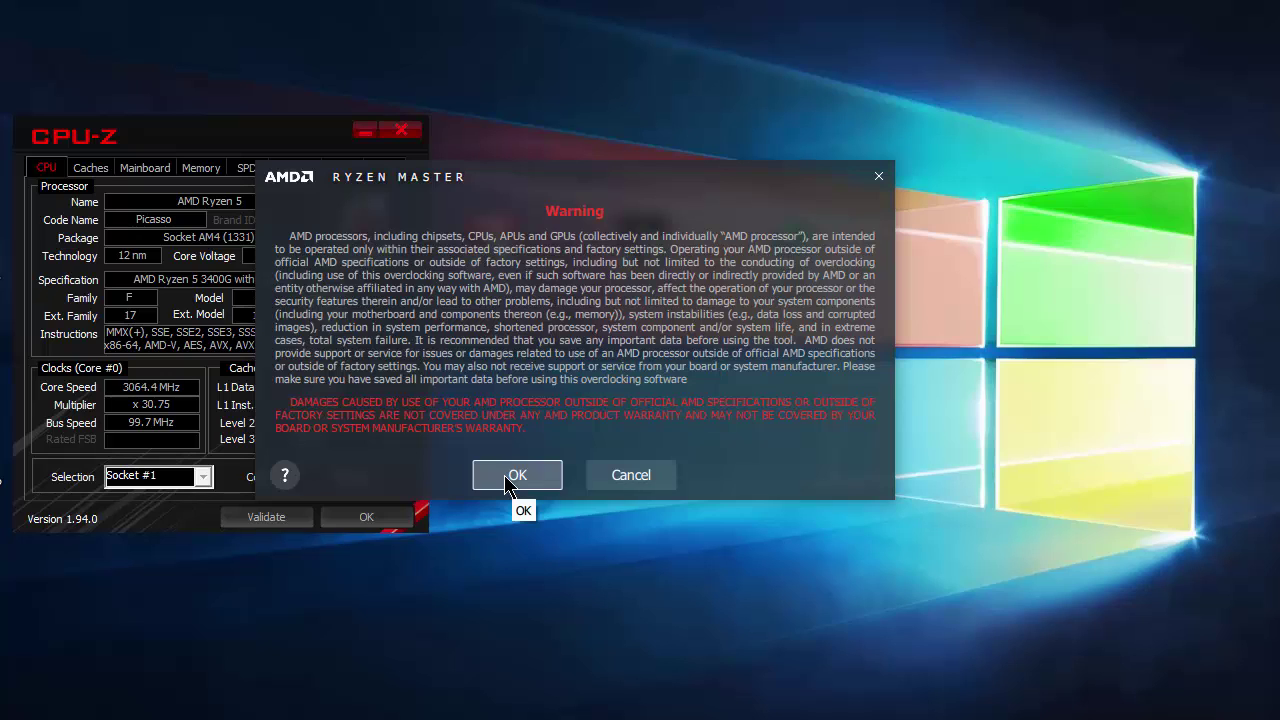
{"action": "left_click", "coordinate": [510, 476]}
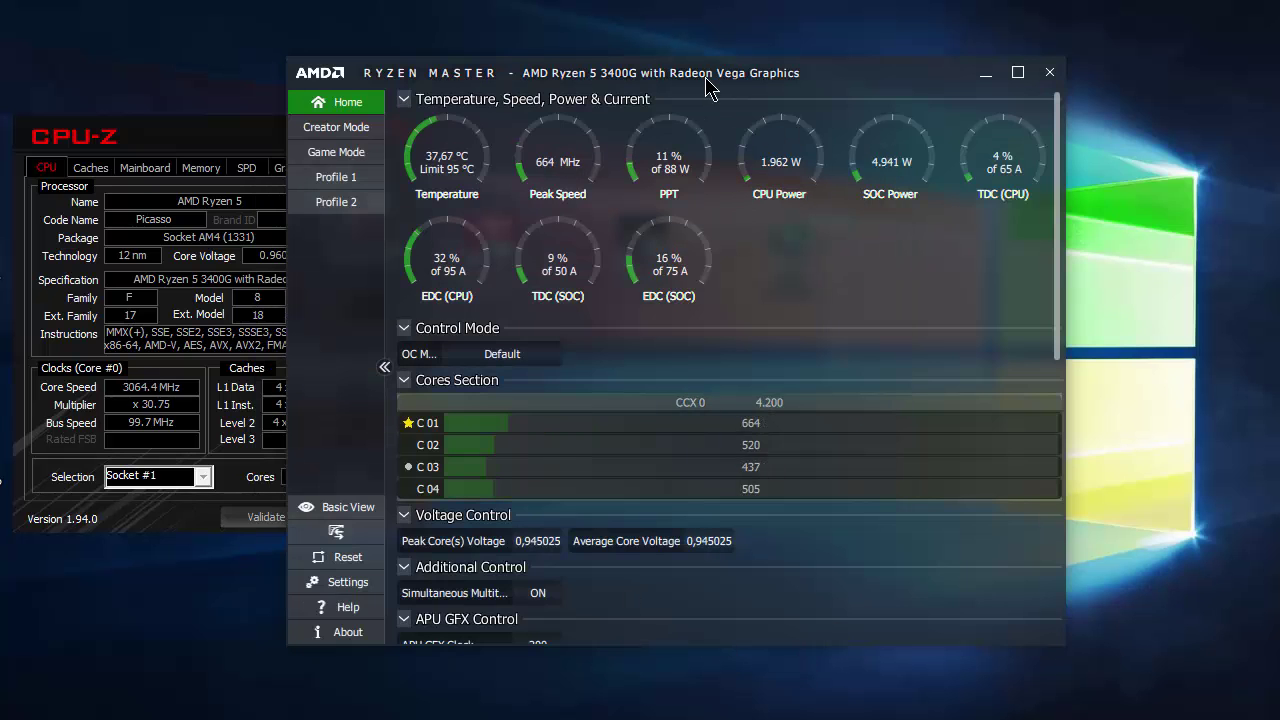
{"action": "left_click_drag", "start_coordinate": [706, 88], "coordinate": [870, 80]}
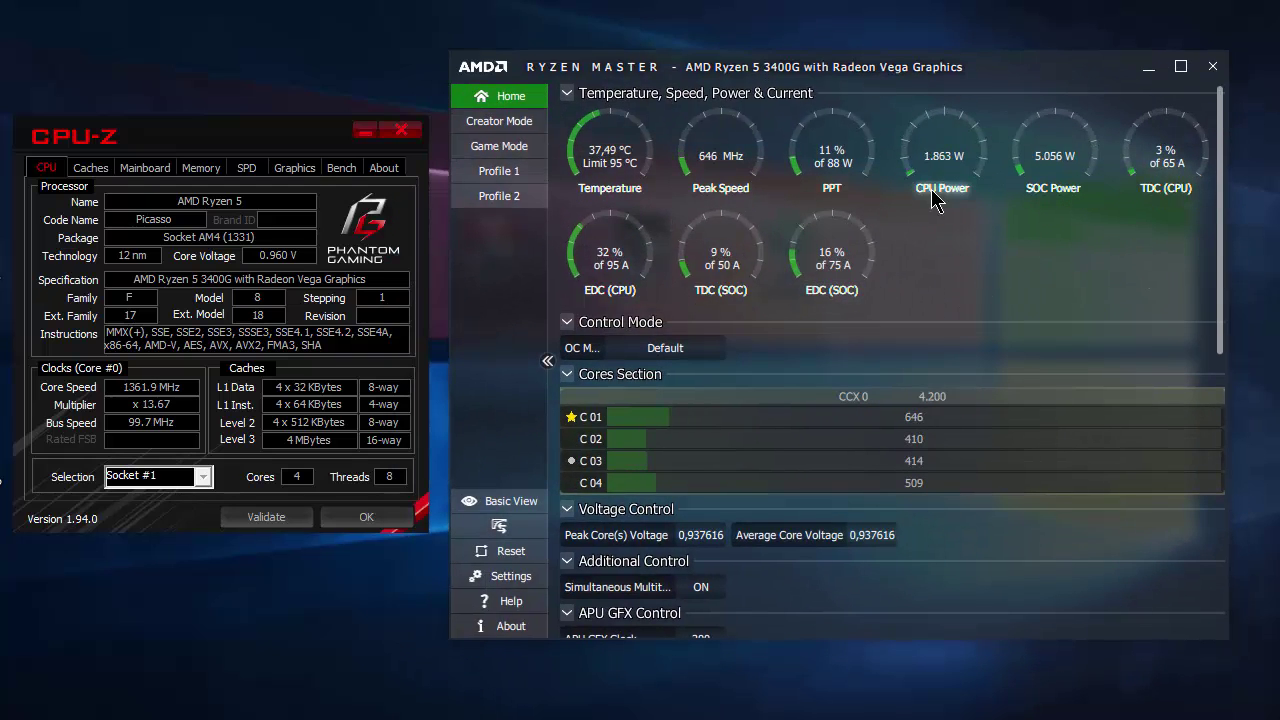
{"action": "scroll", "coordinate": [1019, 474], "scroll_direction": "down", "scroll_amount": 4}
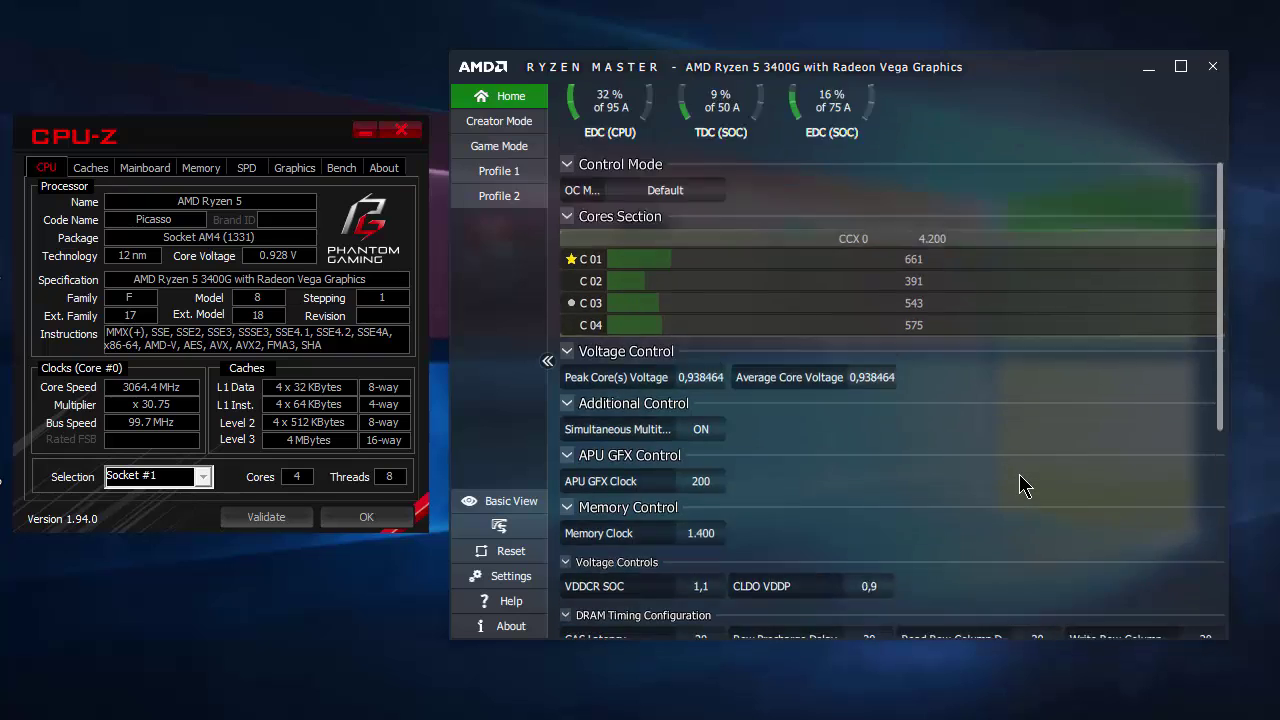
{"action": "scroll", "coordinate": [1019, 485], "scroll_direction": "up", "scroll_amount": 1}
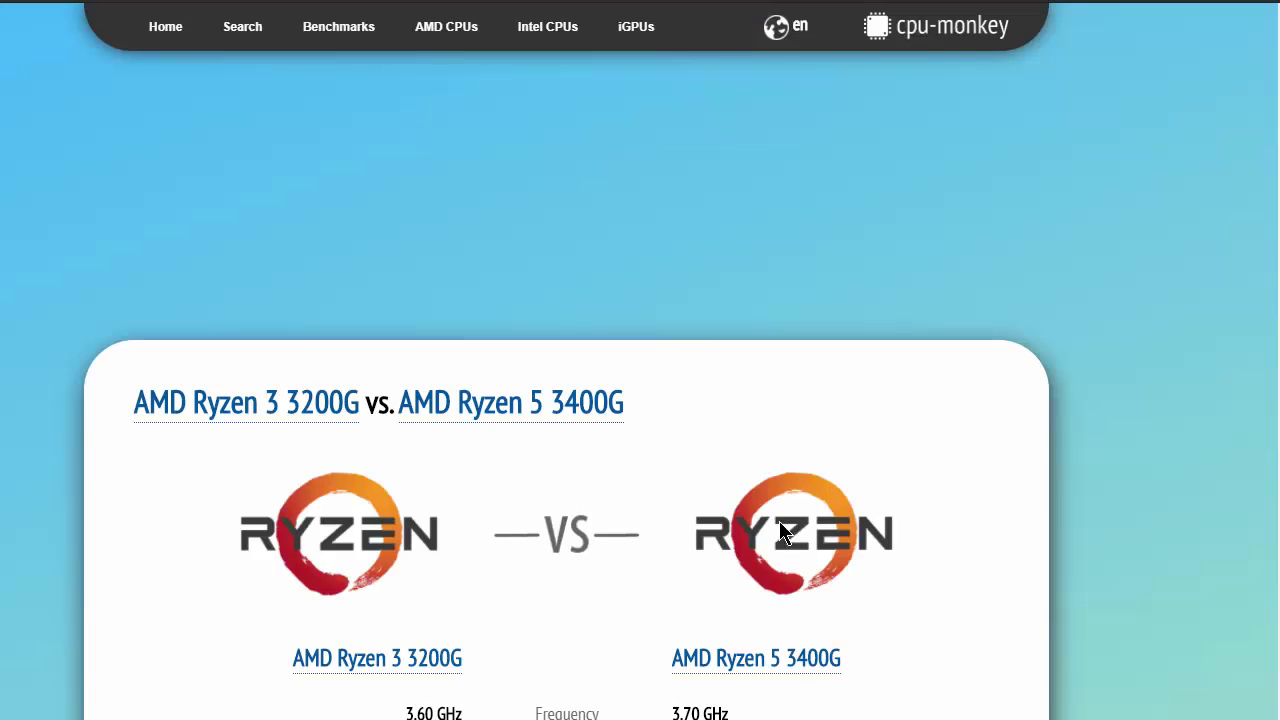
Step: On the cpu-monkey comparison page, examine the single-core and all-core turbo frequencies of the Ryzen 3 3200G and Ryzen 5 3400G
{"action": "scroll", "coordinate": [886, 537], "scroll_direction": "down", "scroll_amount": 3}
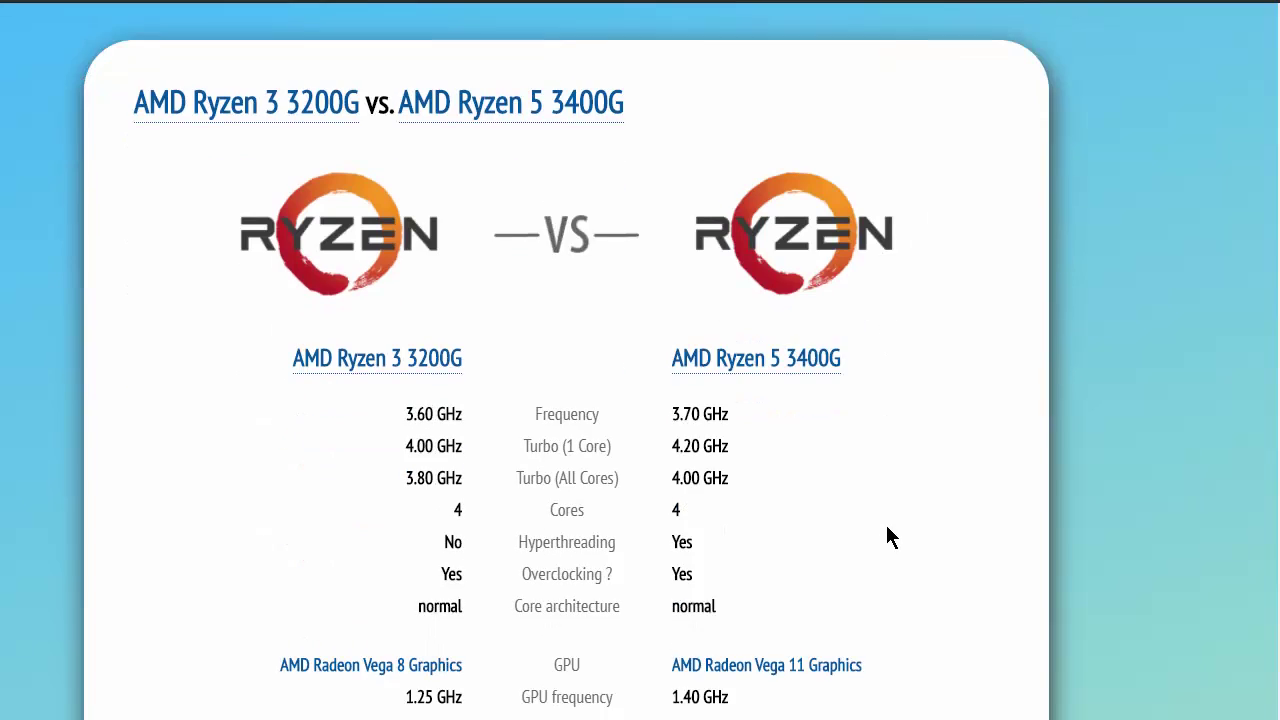
{"action": "scroll", "coordinate": [886, 528], "scroll_direction": "down", "scroll_amount": 1}
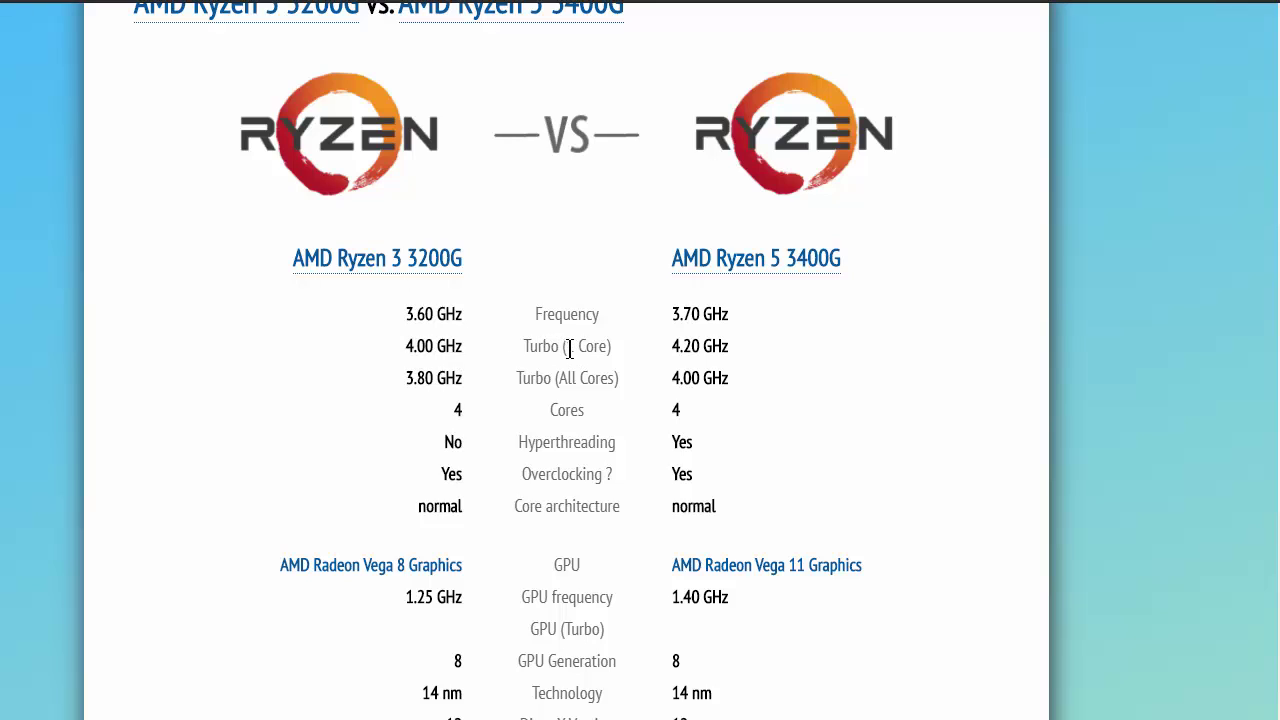
{"action": "left_click_drag", "start_coordinate": [568, 348], "coordinate": [600, 350]}
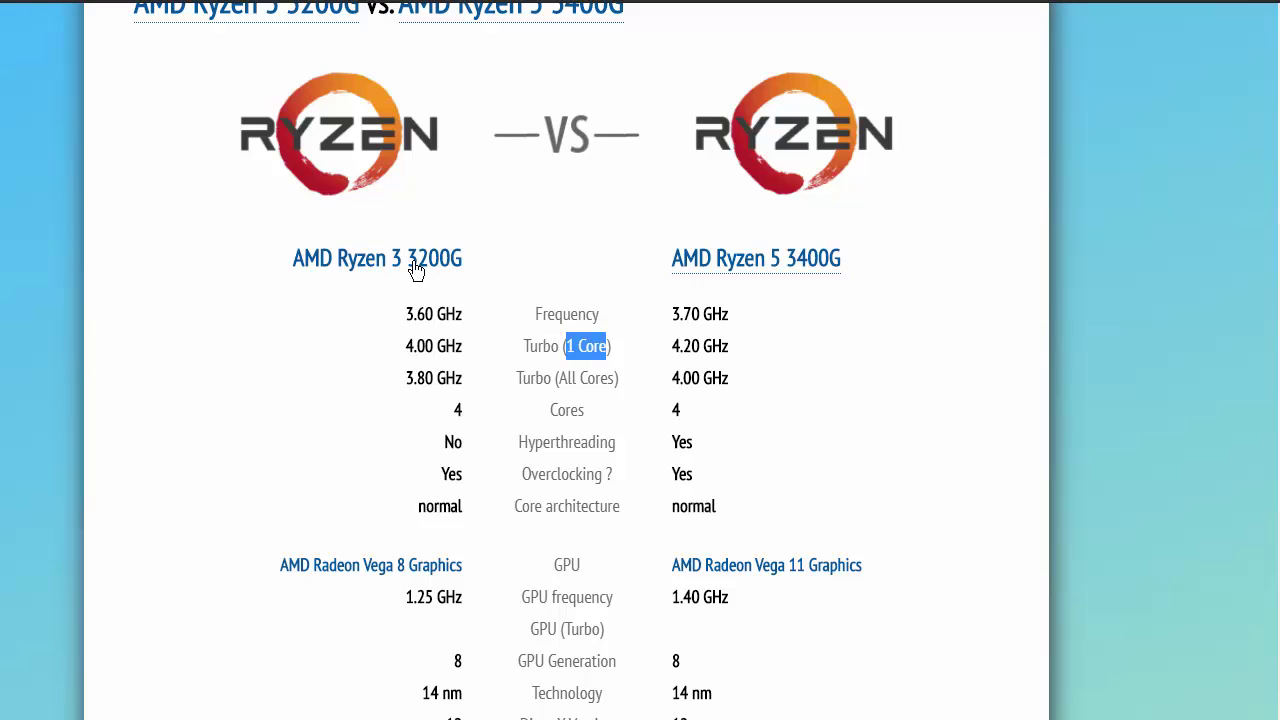
{"action": "left_click", "coordinate": [640, 437]}
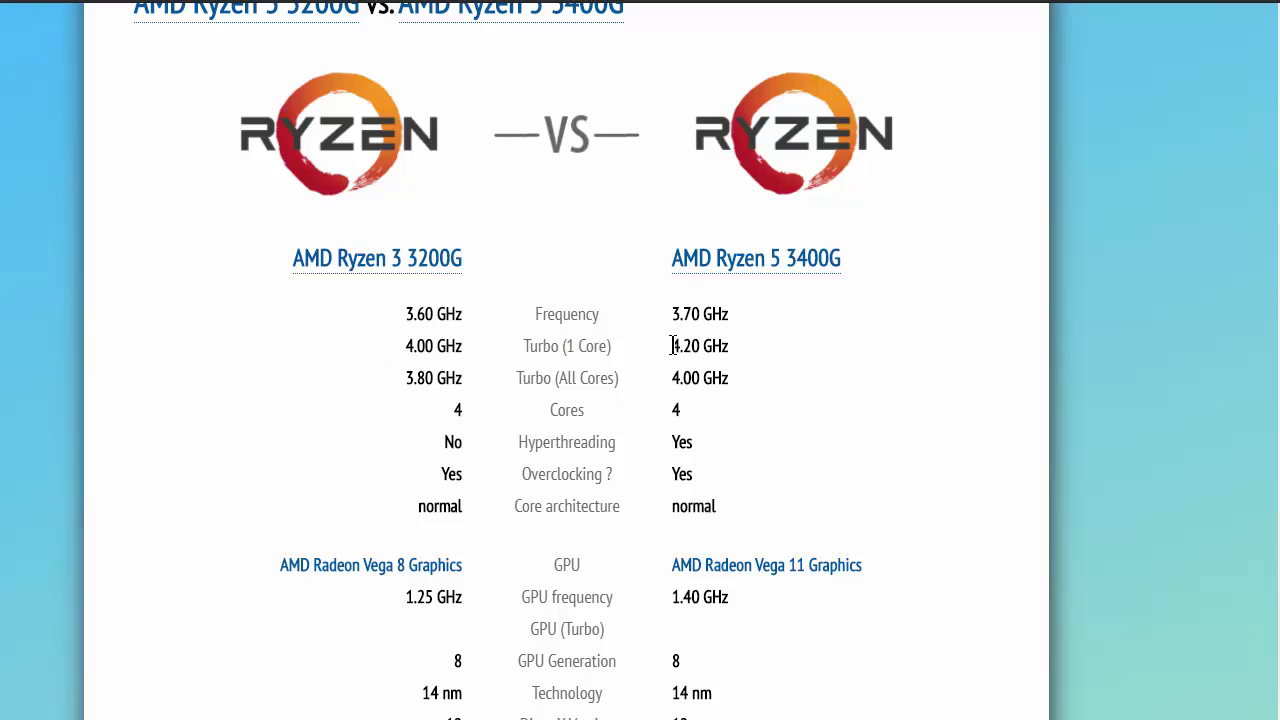
{"action": "left_click_drag", "start_coordinate": [672, 346], "coordinate": [762, 343]}
{"action": "left_click", "coordinate": [762, 343]}
{"action": "left_click_drag", "start_coordinate": [672, 346], "coordinate": [753, 353]}
{"action": "left_click", "coordinate": [755, 378]}
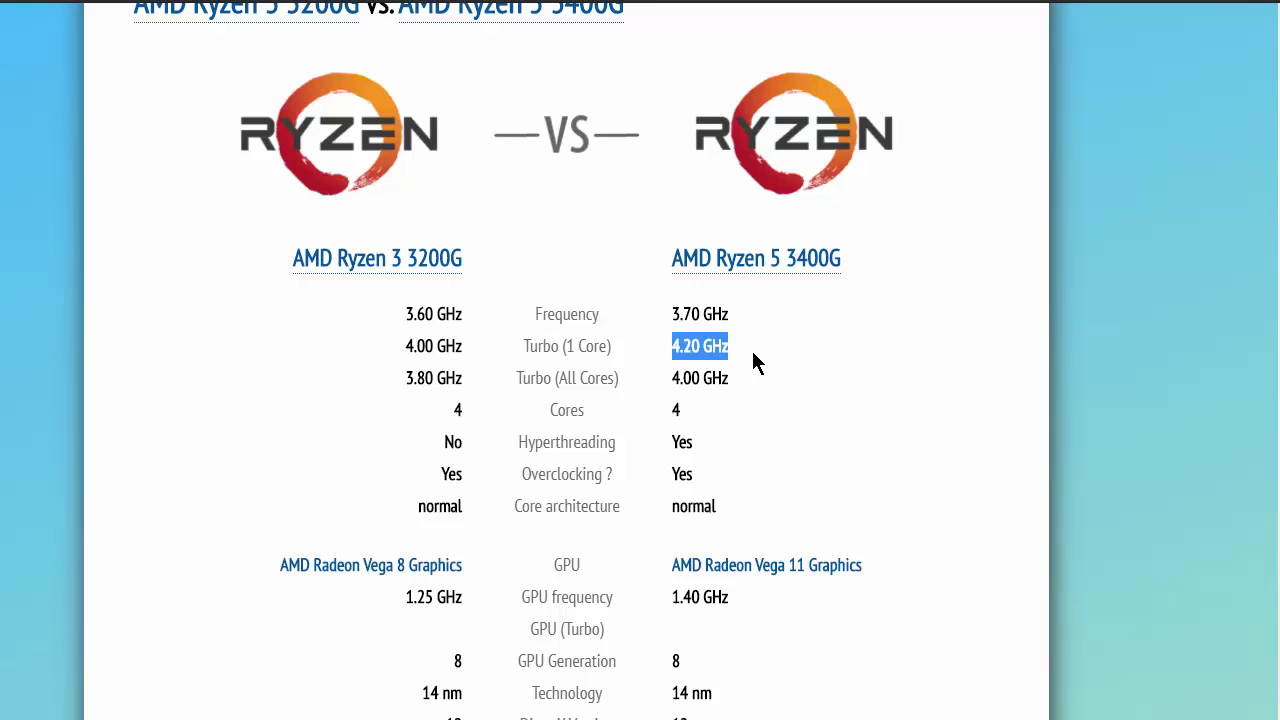
{"action": "left_click_drag", "start_coordinate": [660, 378], "coordinate": [757, 390]}
{"action": "left_click", "coordinate": [767, 405]}
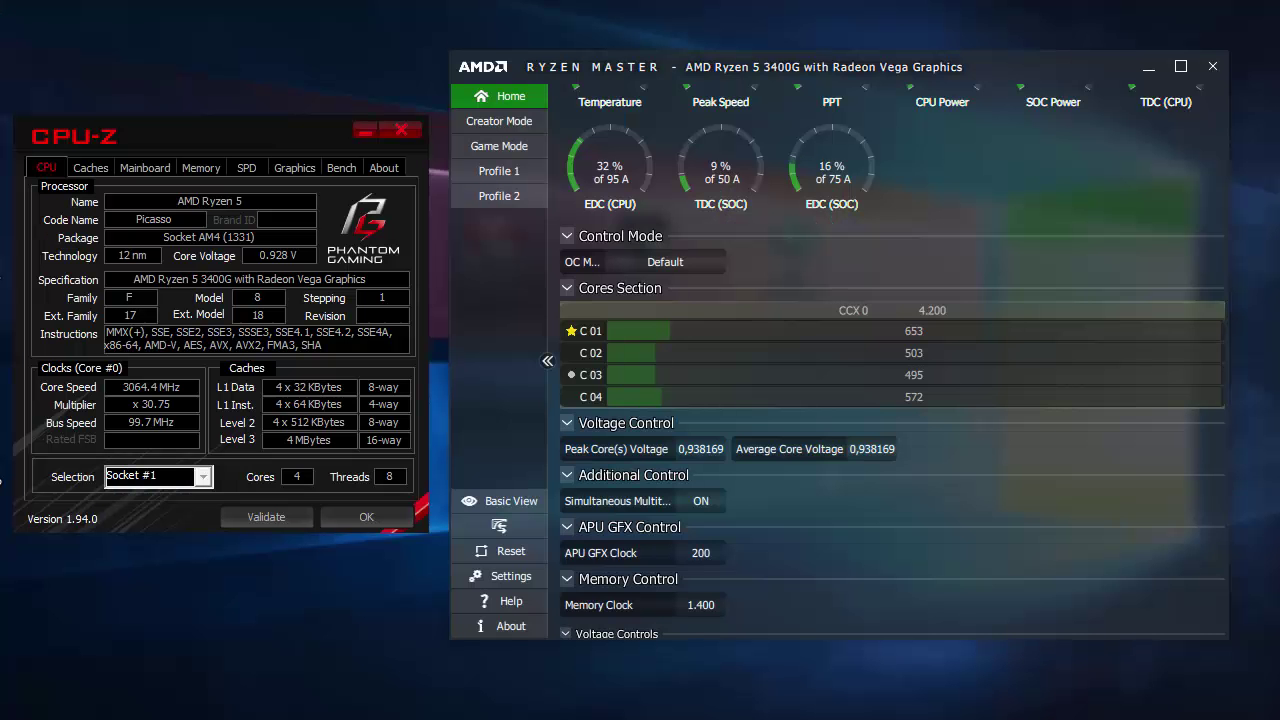
Step: Shift the Ryzen Master window slightly, check the integrated graphics details in CPU-Z, and return to its processor details
{"action": "mouse_move", "coordinate": [1017, 70]}
{"action": "left_mouse_down"}
{"action": "mouse_move", "coordinate": [967, 14]}
{"action": "mouse_move", "coordinate": [809, 86]}
{"action": "mouse_move", "coordinate": [1026, 164]}
{"action": "mouse_move", "coordinate": [1132, 238]}
{"action": "mouse_move", "coordinate": [855, 273]}
{"action": "mouse_move", "coordinate": [769, 64]}
{"action": "mouse_move", "coordinate": [912, 85]}
{"action": "mouse_move", "coordinate": [841, 104]}
{"action": "mouse_move", "coordinate": [985, 137]}
{"action": "mouse_move", "coordinate": [995, 81]}
{"action": "left_mouse_up"}
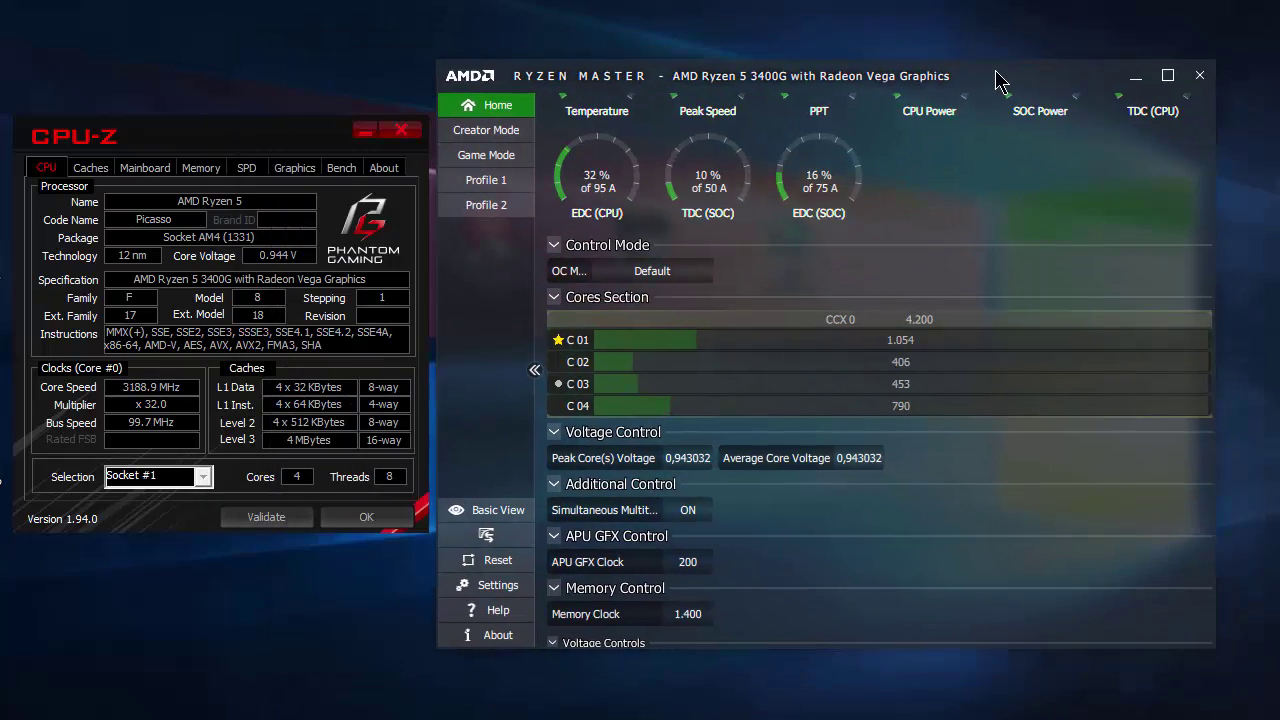
{"action": "left_click", "coordinate": [282, 169]}
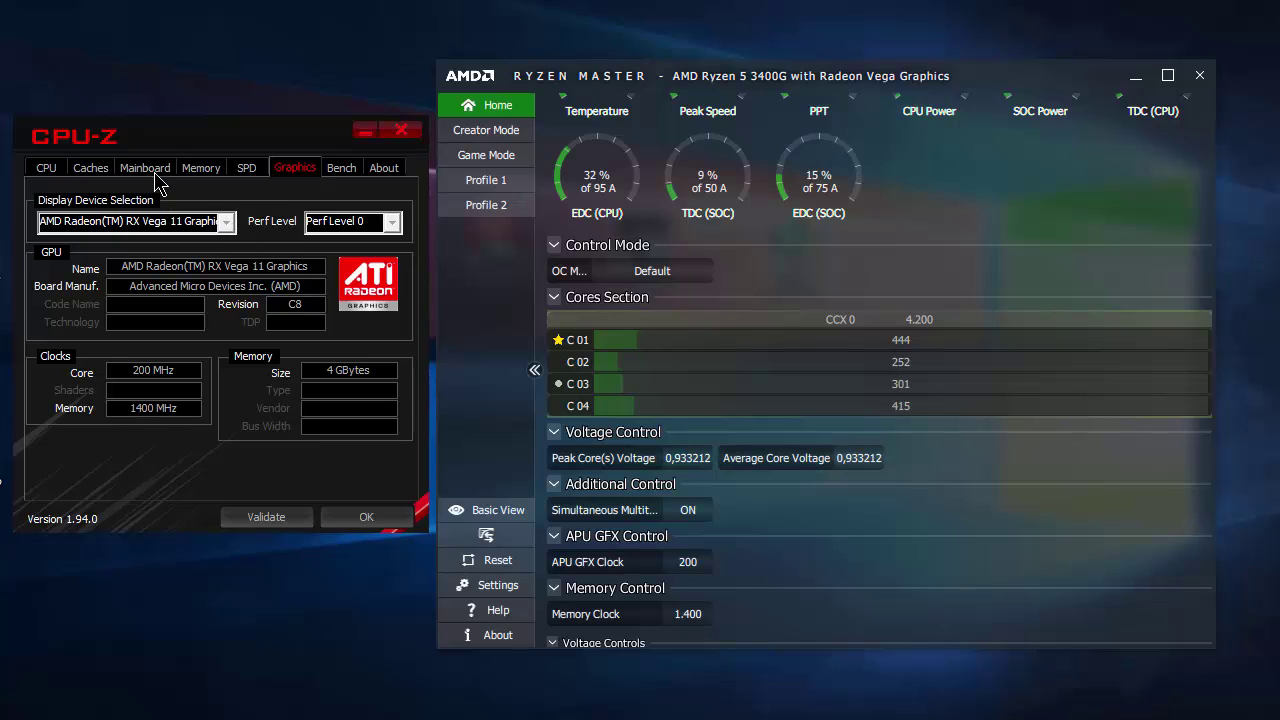
{"action": "left_click", "coordinate": [47, 168]}
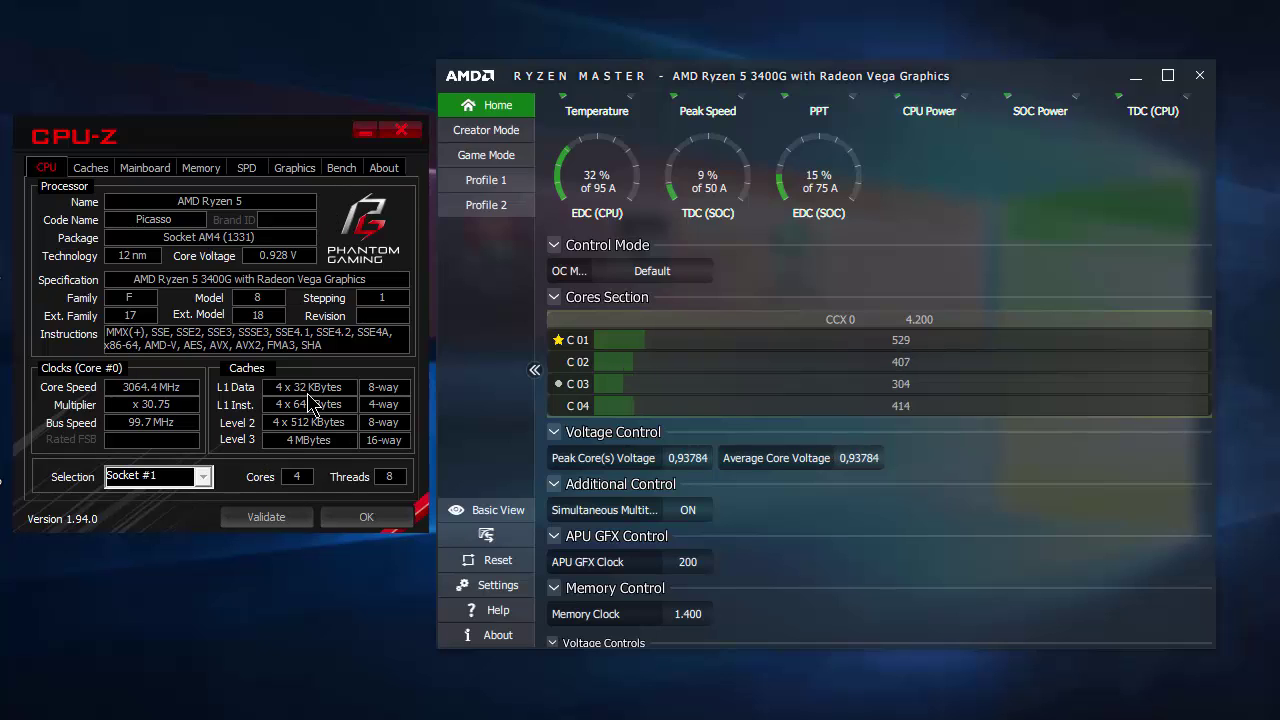
Step: Run CPU-Z's CPU stress test while watching the core clocks in Ryzen Master, stop it, and return to the processor details
{"action": "left_click", "coordinate": [341, 168]}
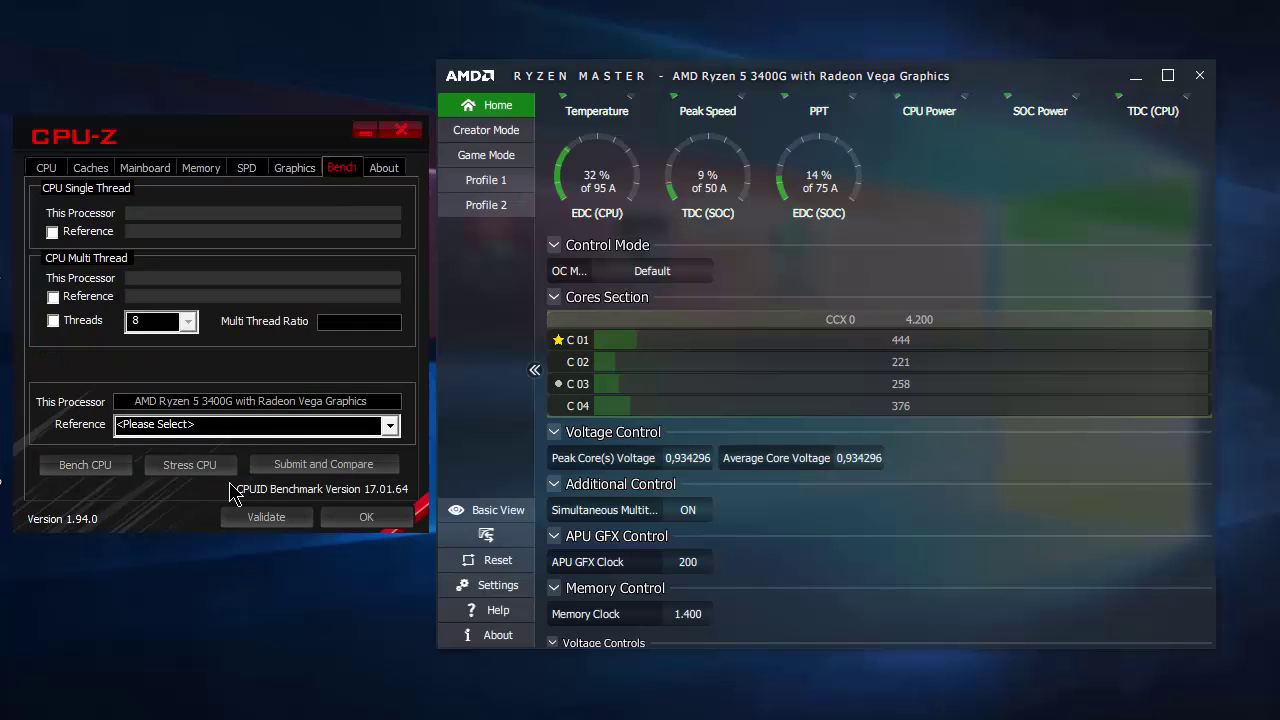
{"action": "left_click", "coordinate": [192, 476]}
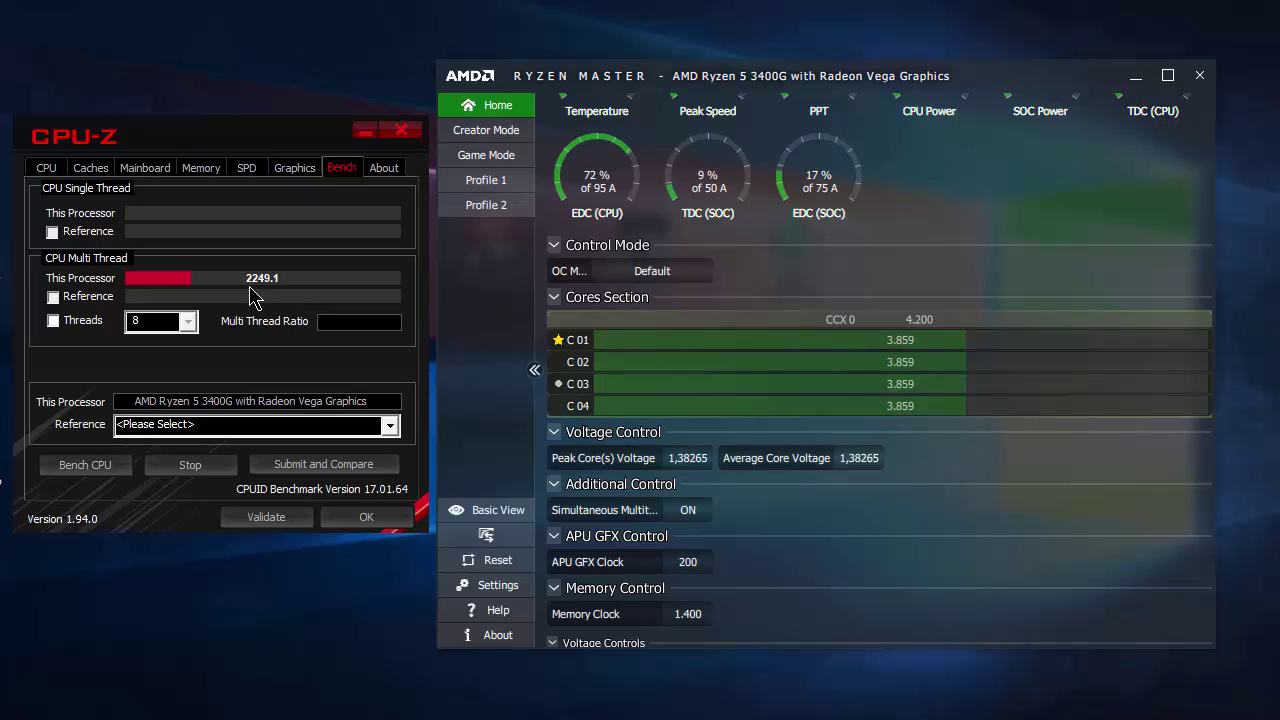
{"action": "left_click", "coordinate": [189, 466]}
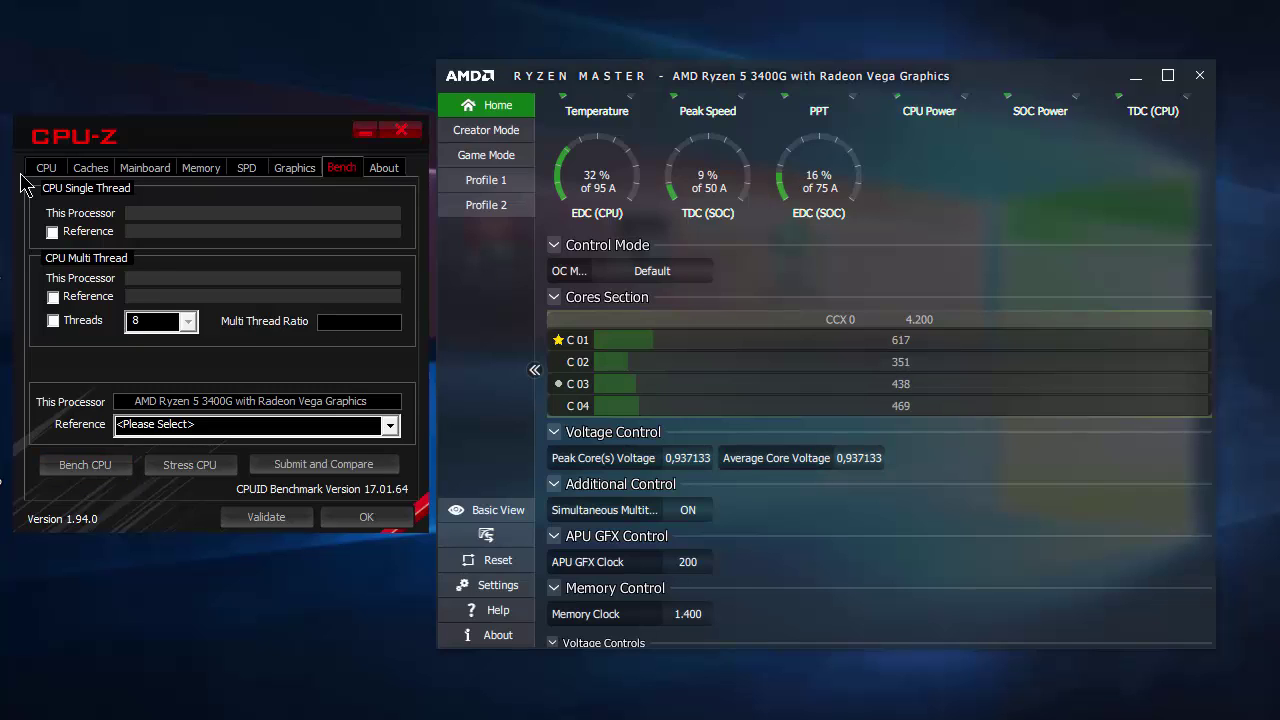
{"action": "left_click", "coordinate": [54, 172]}
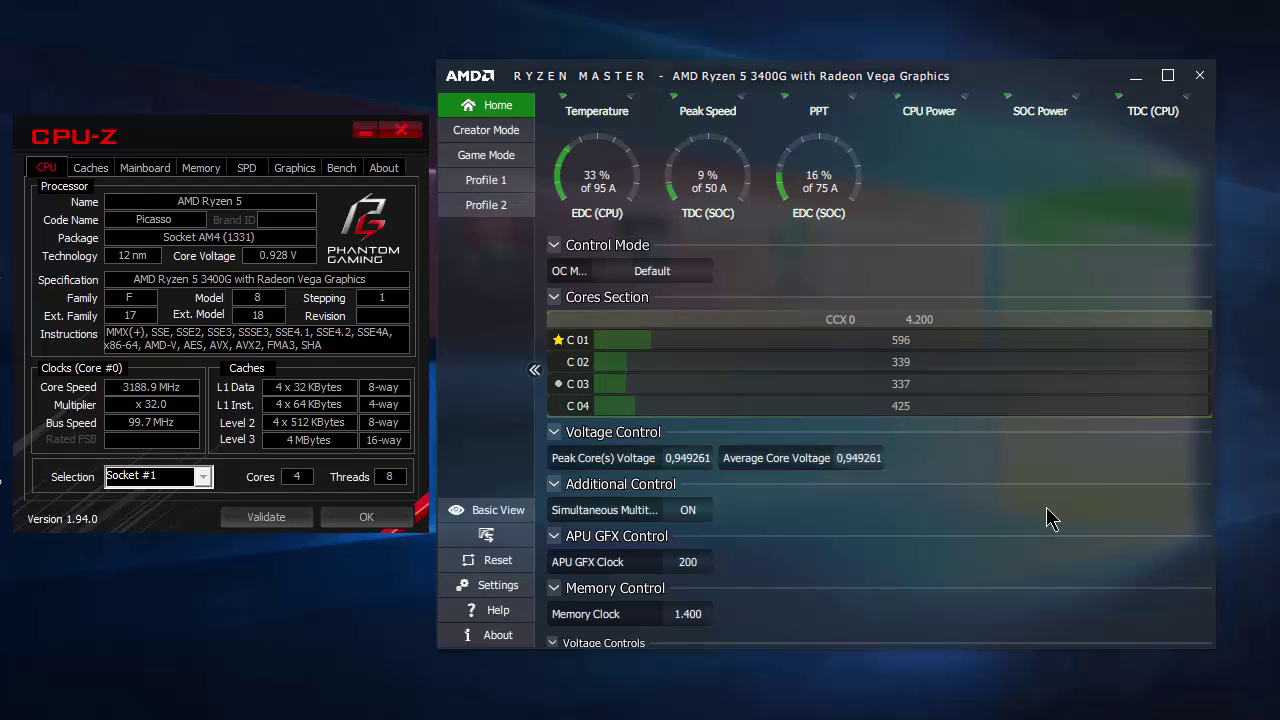
Step: Widen the Ryzen Master window slightly and open the Game Mode profile
{"action": "scroll", "coordinate": [1032, 468], "scroll_direction": "up", "scroll_amount": 1}
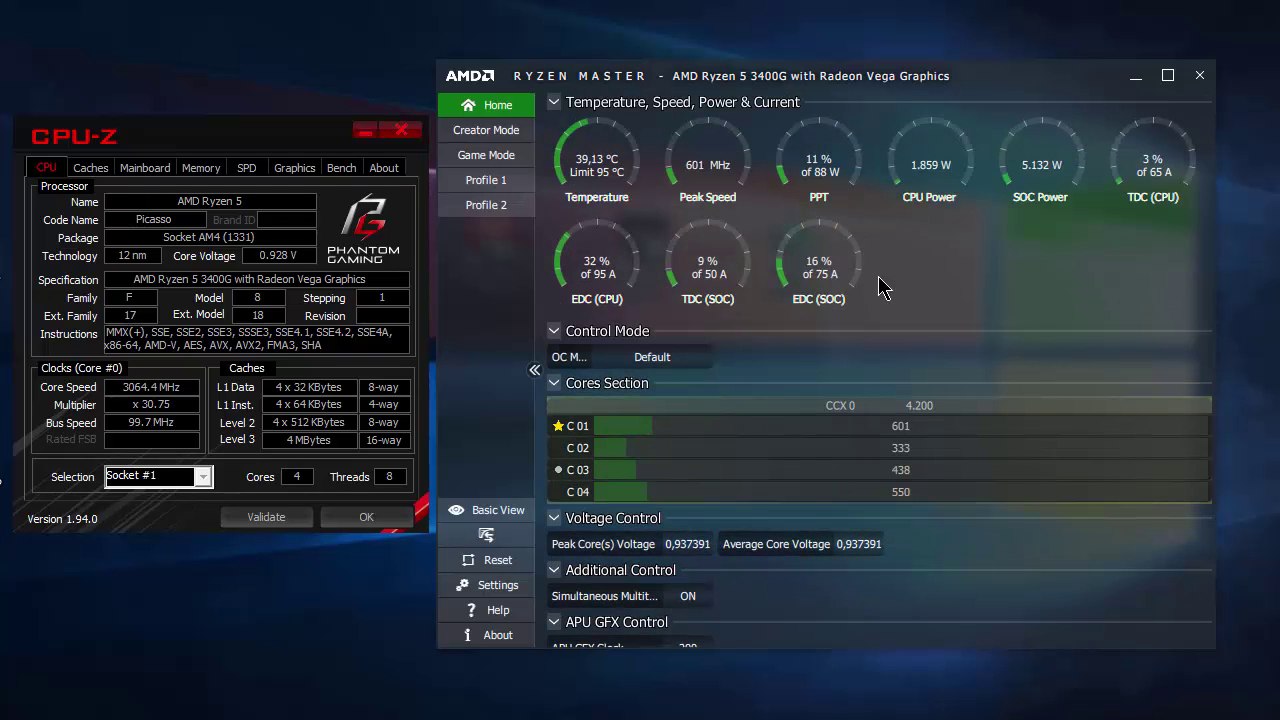
{"action": "left_click_drag", "start_coordinate": [1218, 293], "coordinate": [1257, 302]}
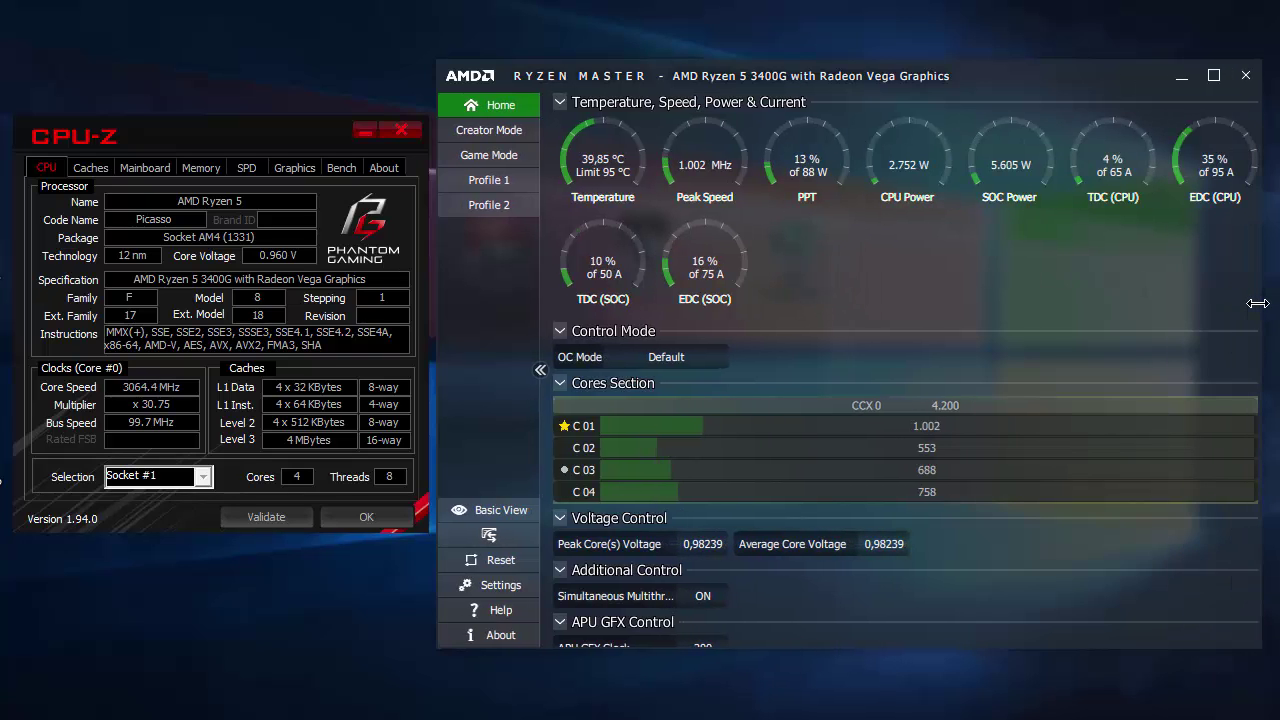
{"action": "left_click", "coordinate": [489, 155]}
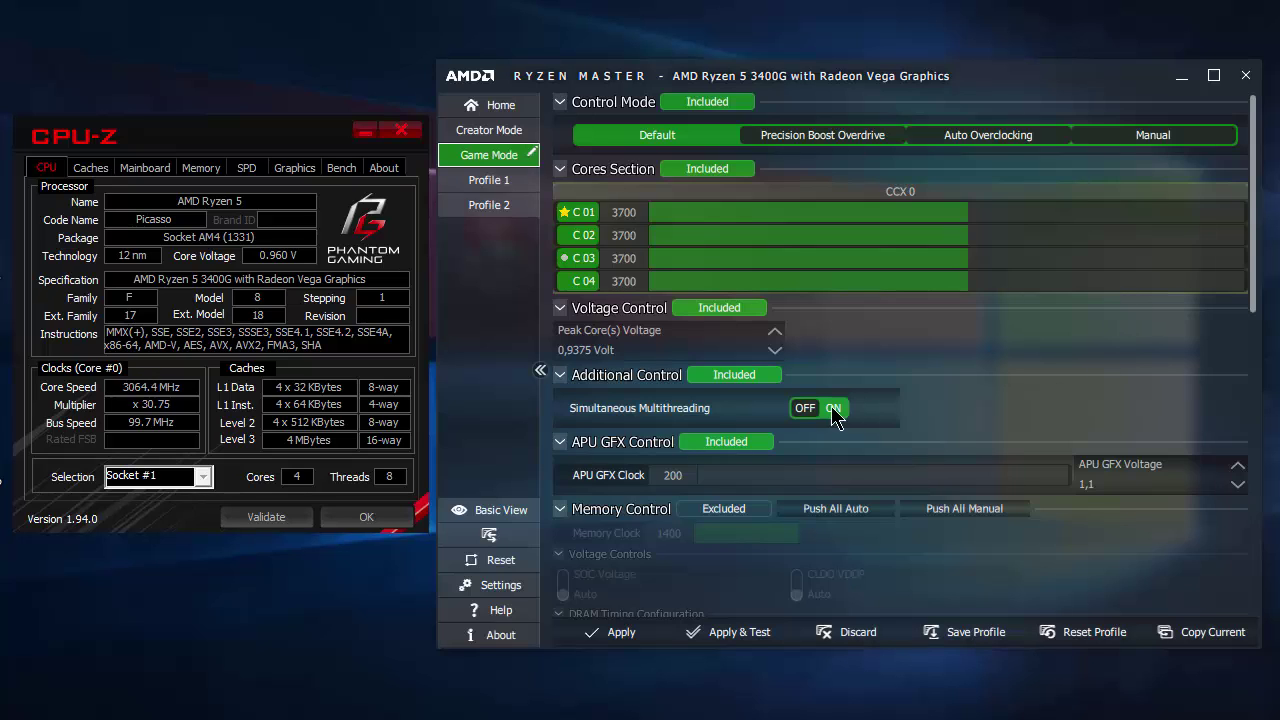
Step: Look through the Manual, Precision Boost Overdrive and Auto Overclocking control modes of Game Mode, returning to Default
{"action": "left_click", "coordinate": [1170, 137]}
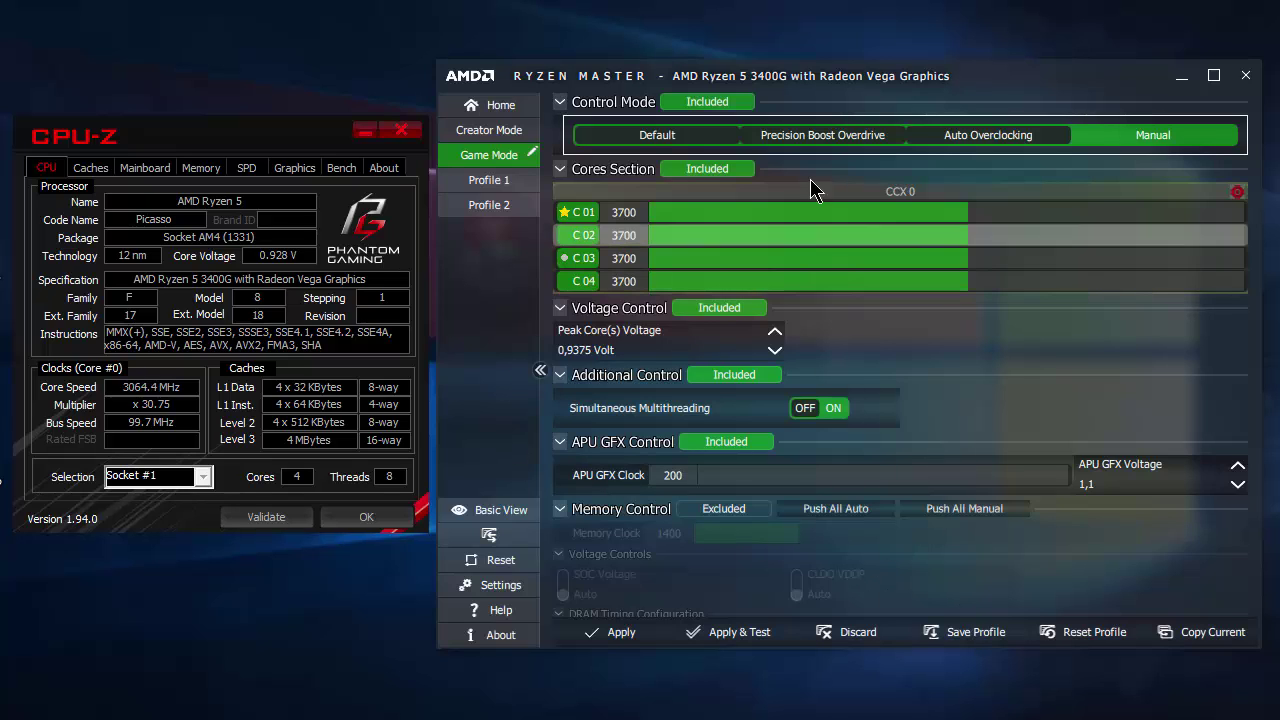
{"action": "left_click", "coordinate": [658, 137]}
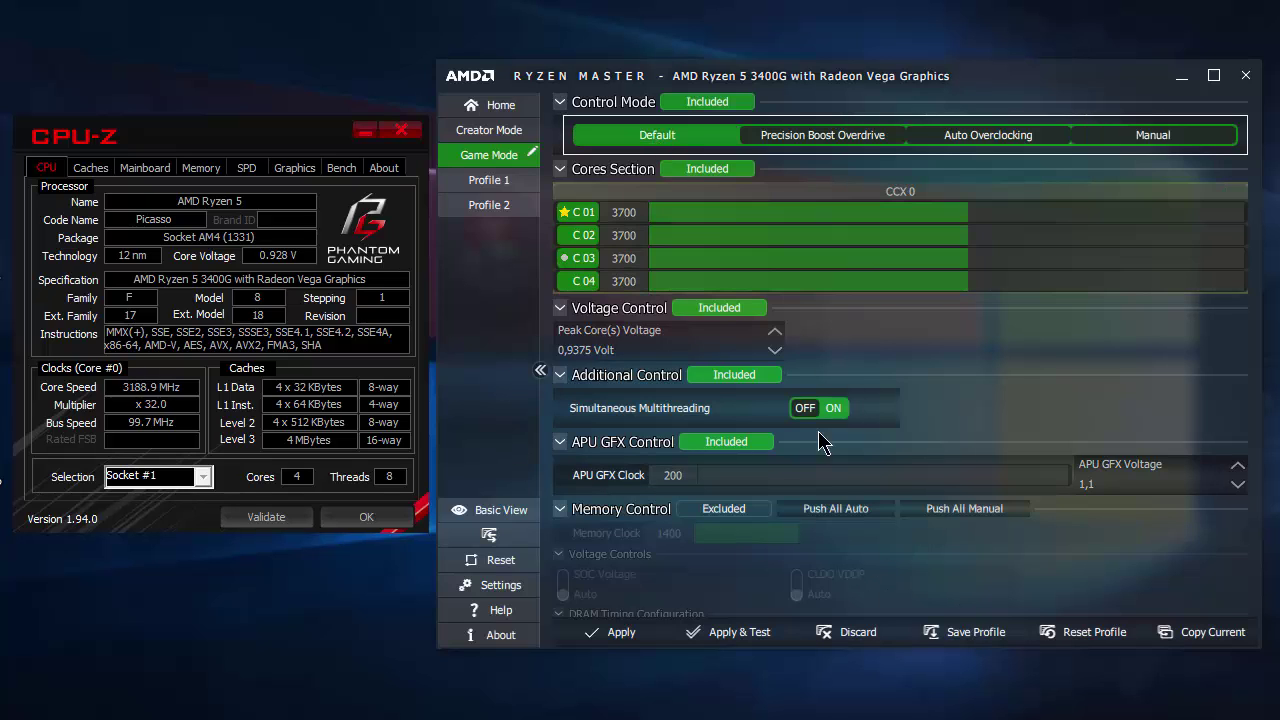
{"action": "left_click", "coordinate": [857, 139]}
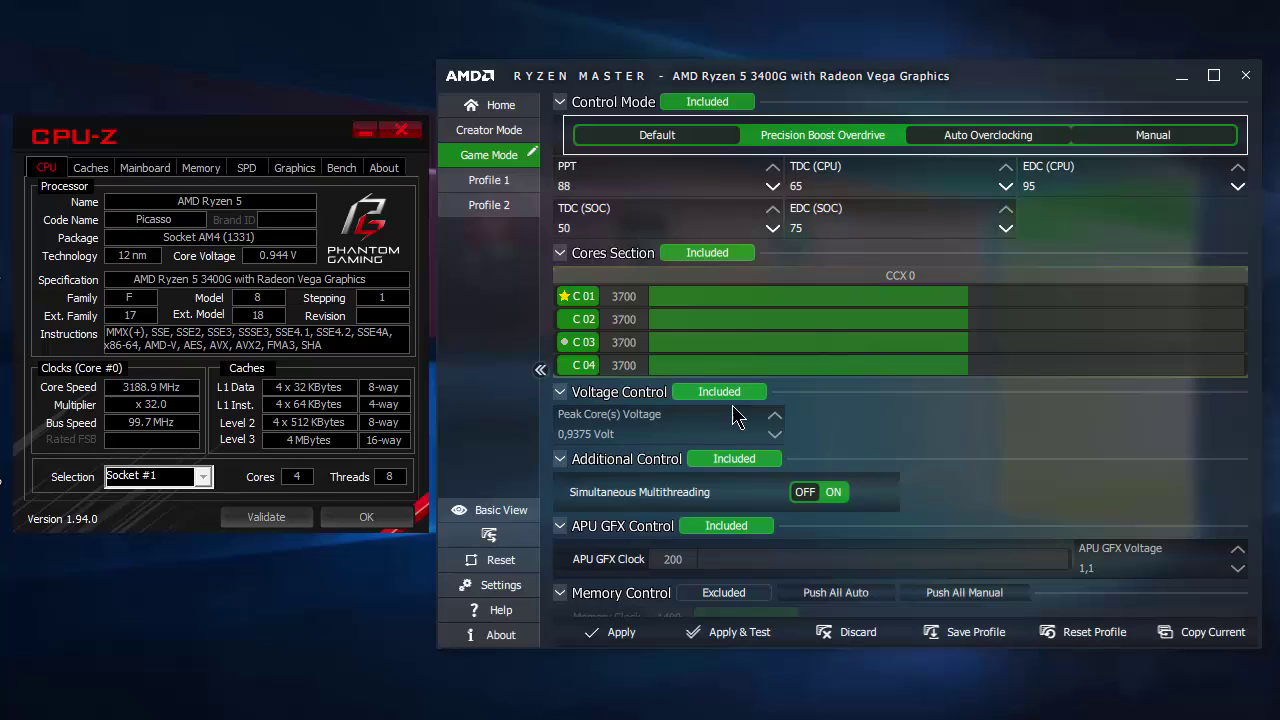
{"action": "left_click", "coordinate": [975, 135]}
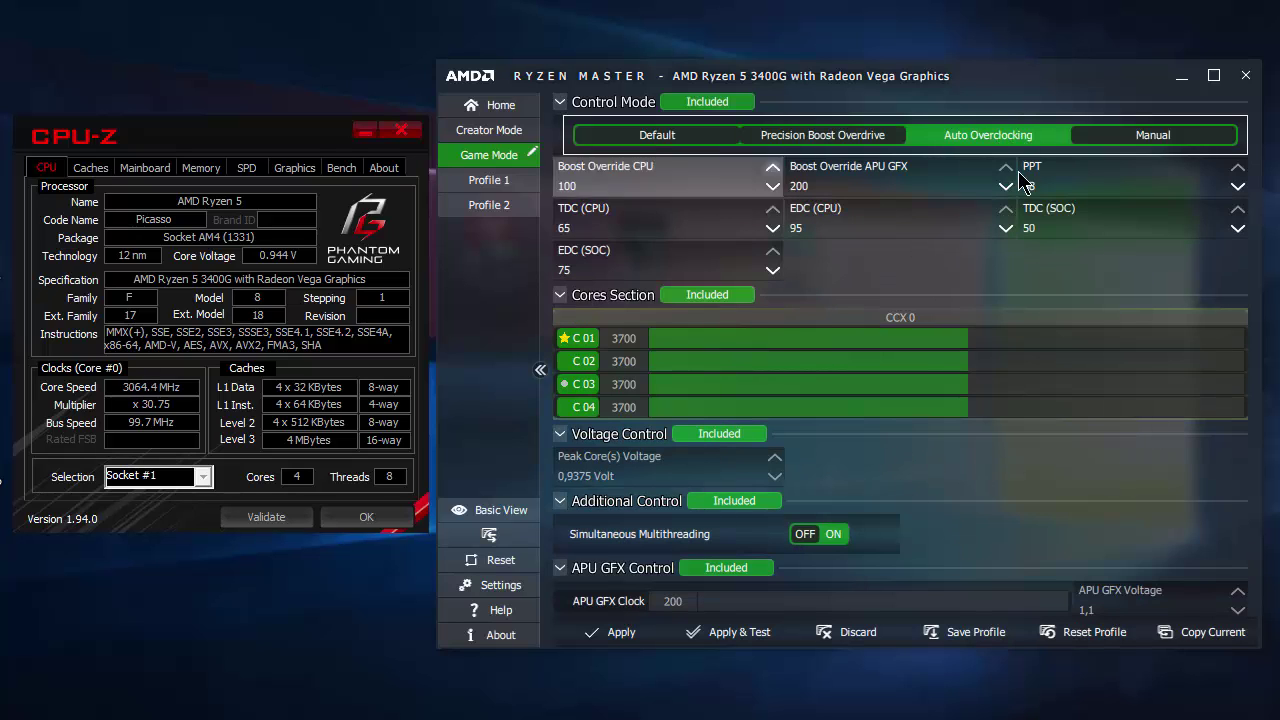
{"action": "left_click", "coordinate": [657, 136]}
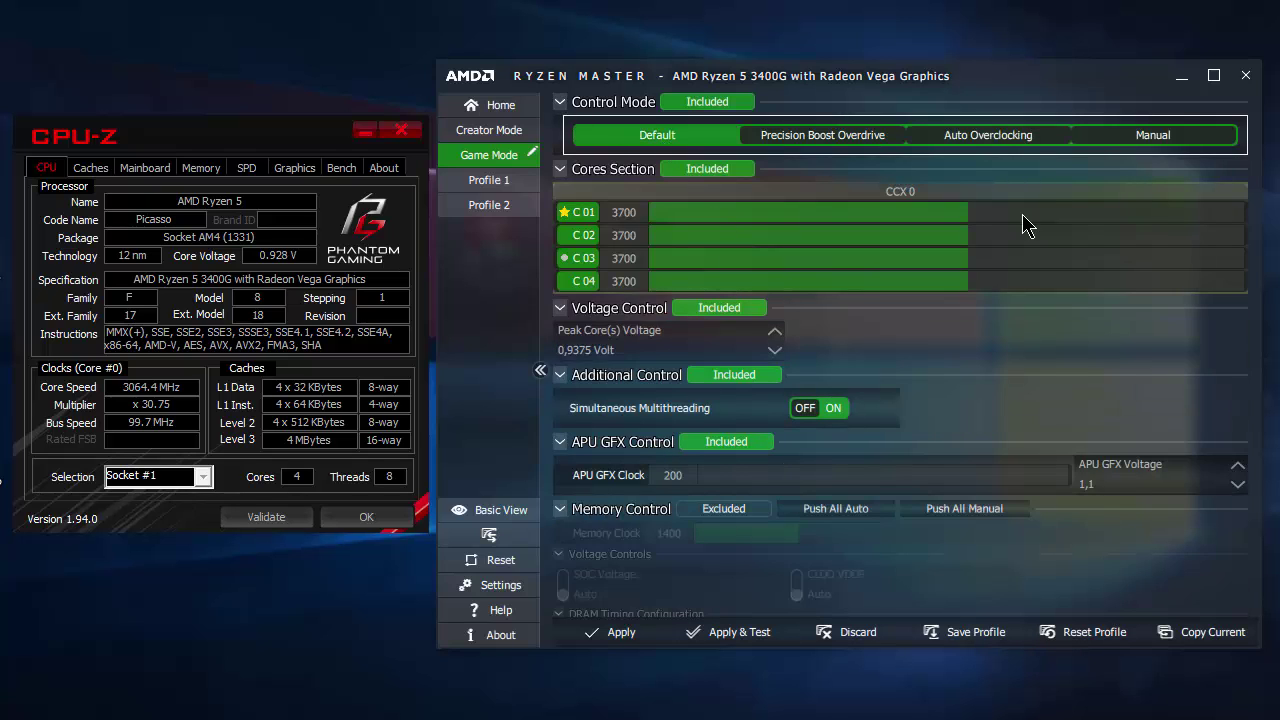
{"action": "left_click", "coordinate": [1012, 136]}
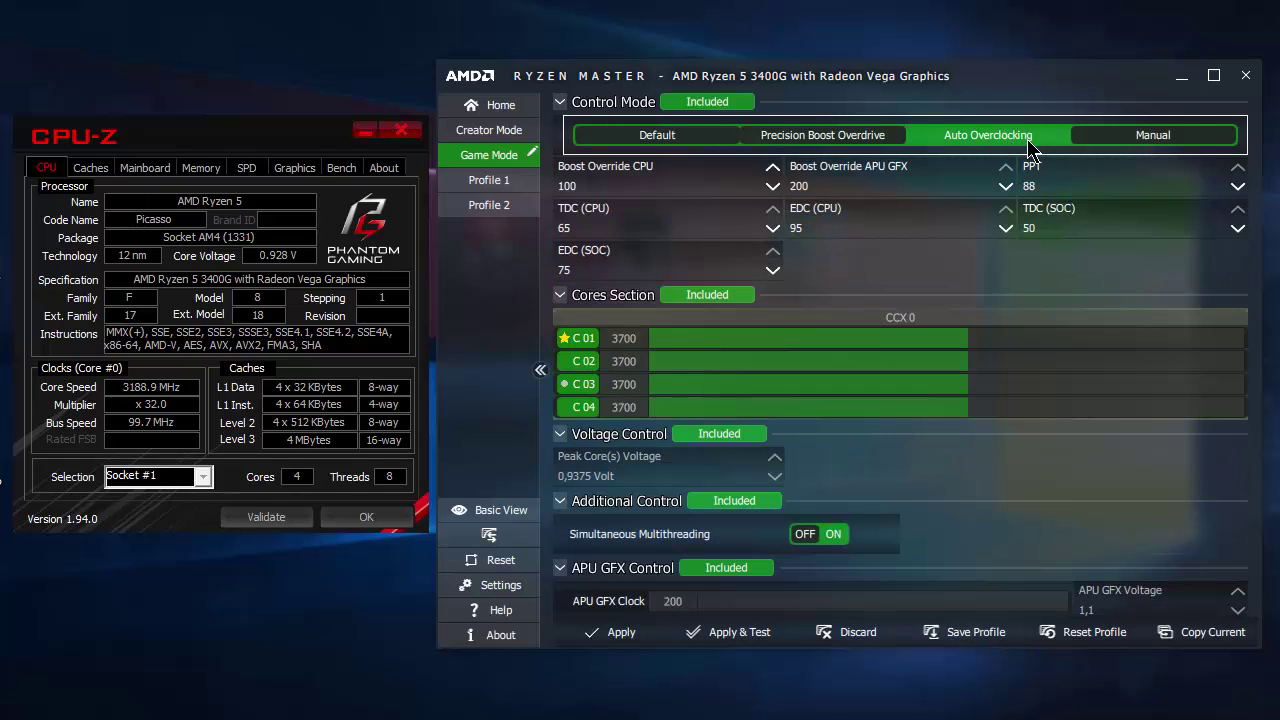
{"action": "left_click", "coordinate": [655, 136]}
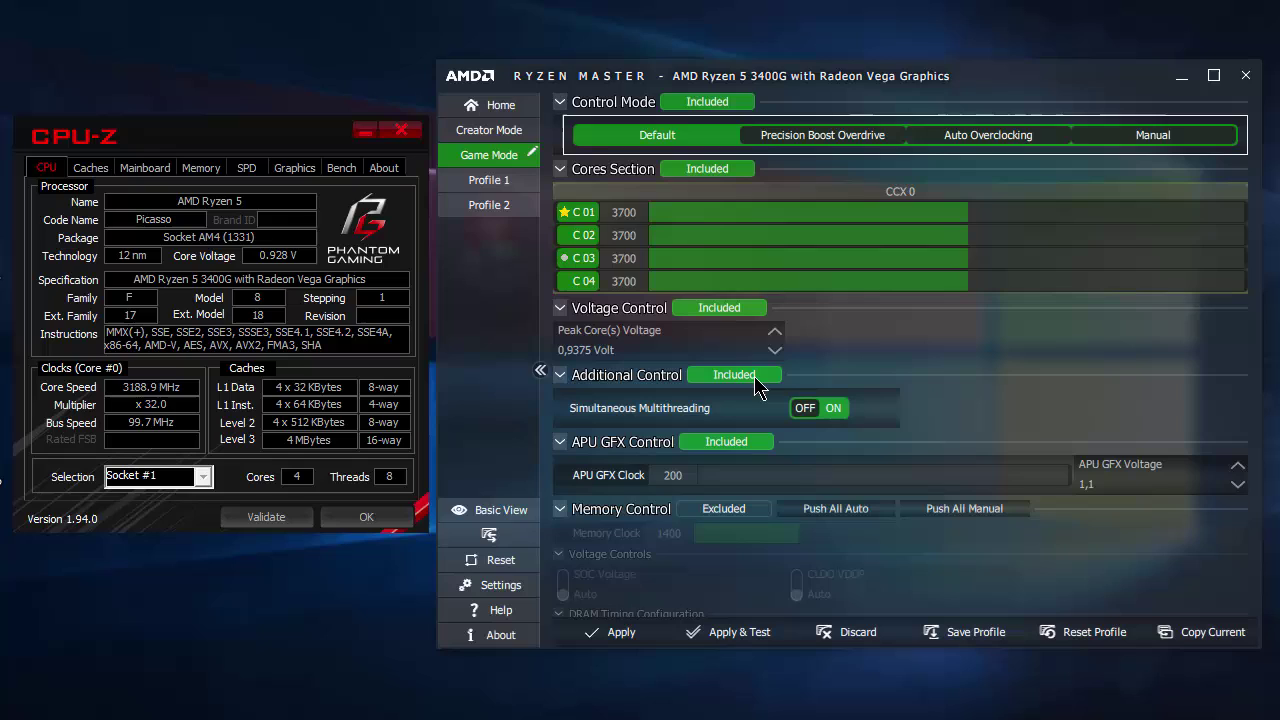
Step: Switch Game Mode to Manual control and set all four CCX 0 cores together to 4000 MHz
{"action": "left_click", "coordinate": [1145, 138]}
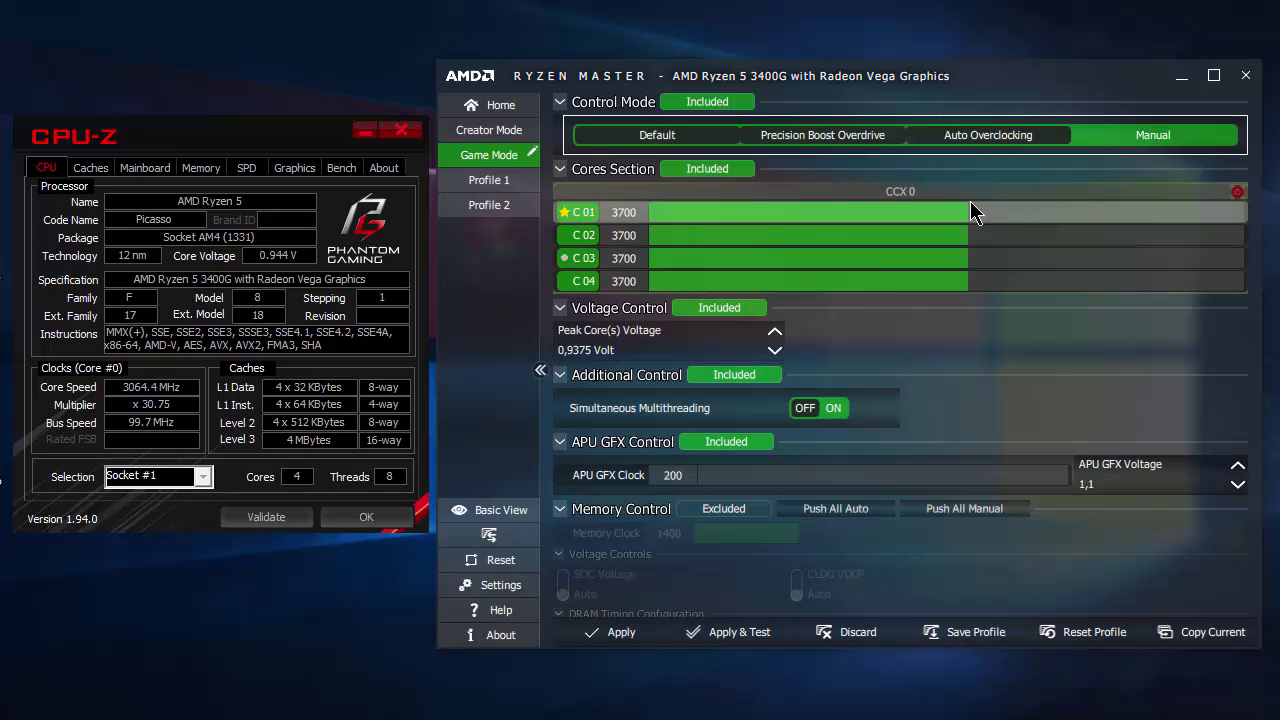
{"action": "mouse_move", "coordinate": [966, 210]}
{"action": "left_mouse_down"}
{"action": "mouse_move", "coordinate": [990, 219]}
{"action": "mouse_move", "coordinate": [980, 215]}
{"action": "left_mouse_up"}
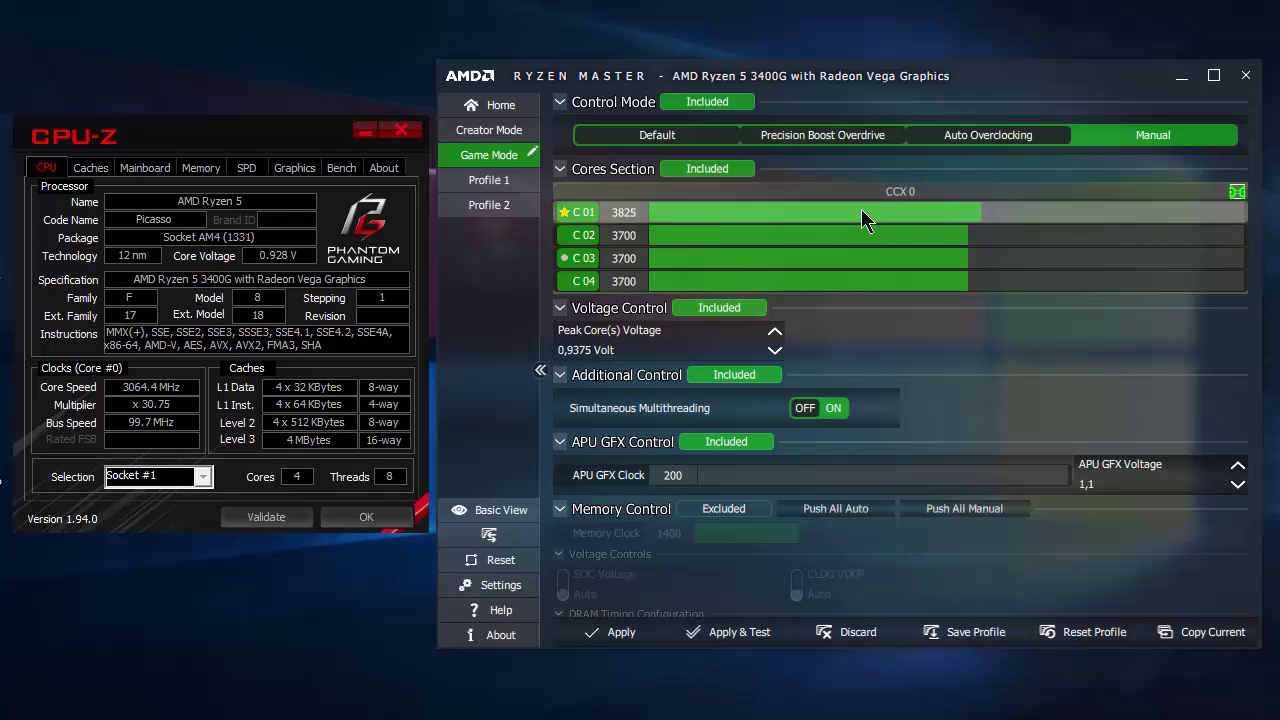
{"action": "left_click", "coordinate": [624, 214]}
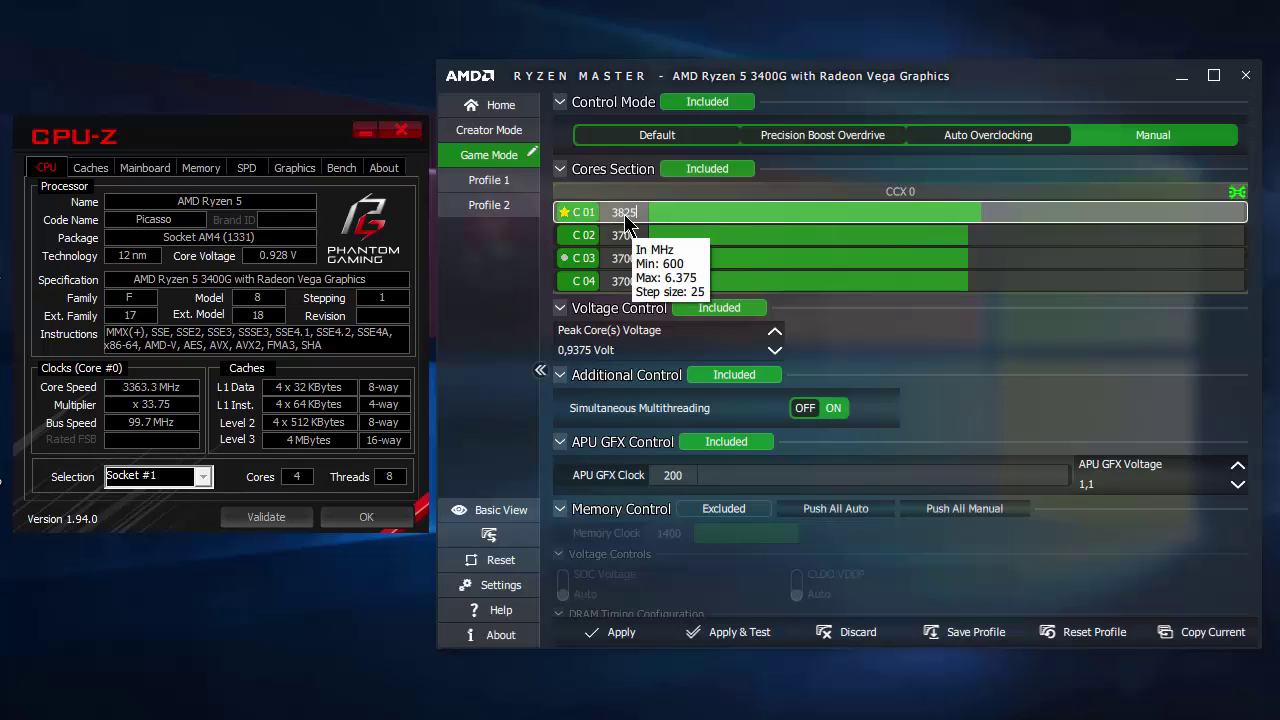
{"action": "key", "text": "BackSpace"}
{"action": "key", "text": "BackSpace"}
{"action": "key", "text": "BackSpace"}
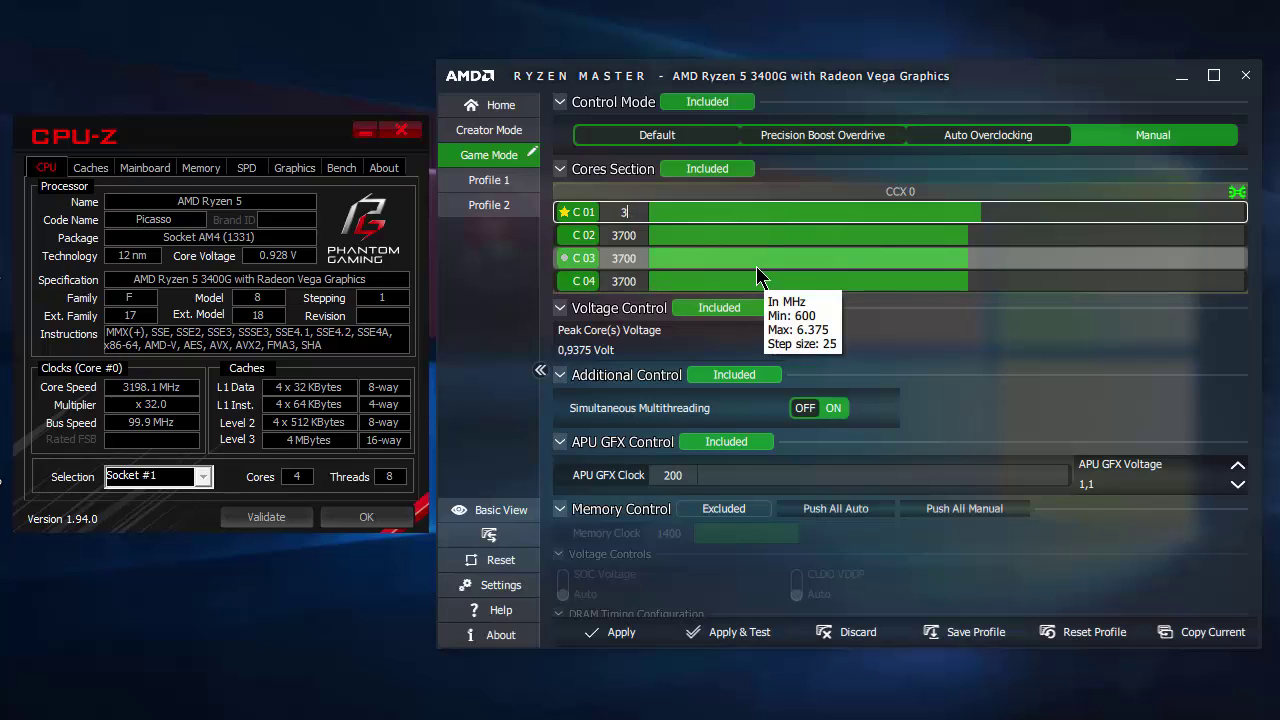
{"action": "key", "text": "BackSpace"}
{"action": "type", "text": "4000"}
{"action": "left_click", "coordinate": [1004, 238]}
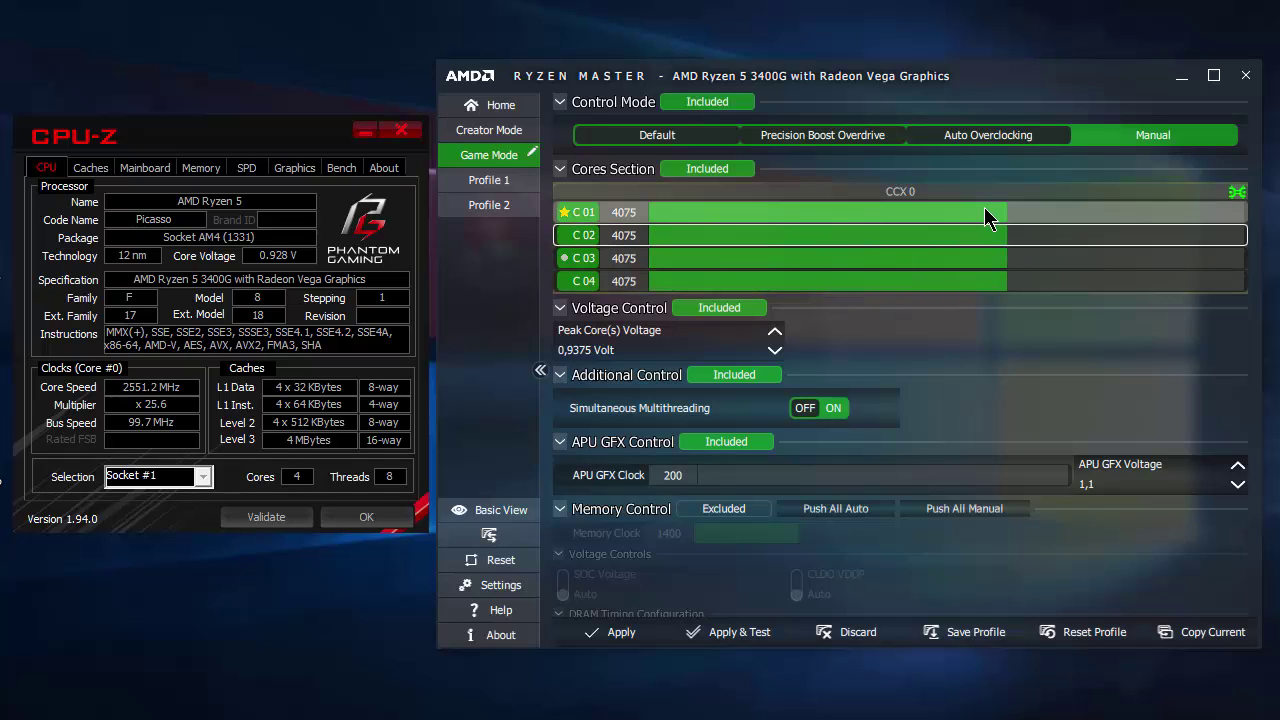
{"action": "left_click", "coordinate": [997, 218]}
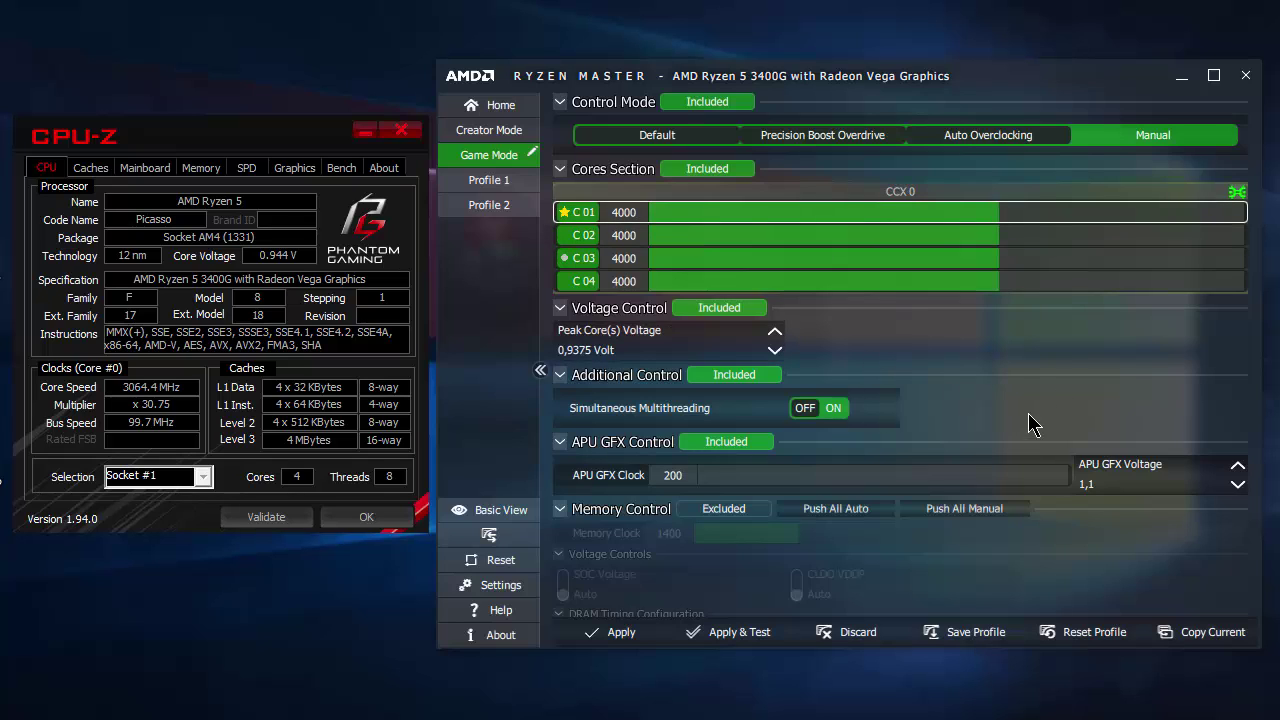
Step: Set the Peak Core(s) Voltage of the manual Game Mode profile to 1,4 volts
{"action": "left_click", "coordinate": [637, 349]}
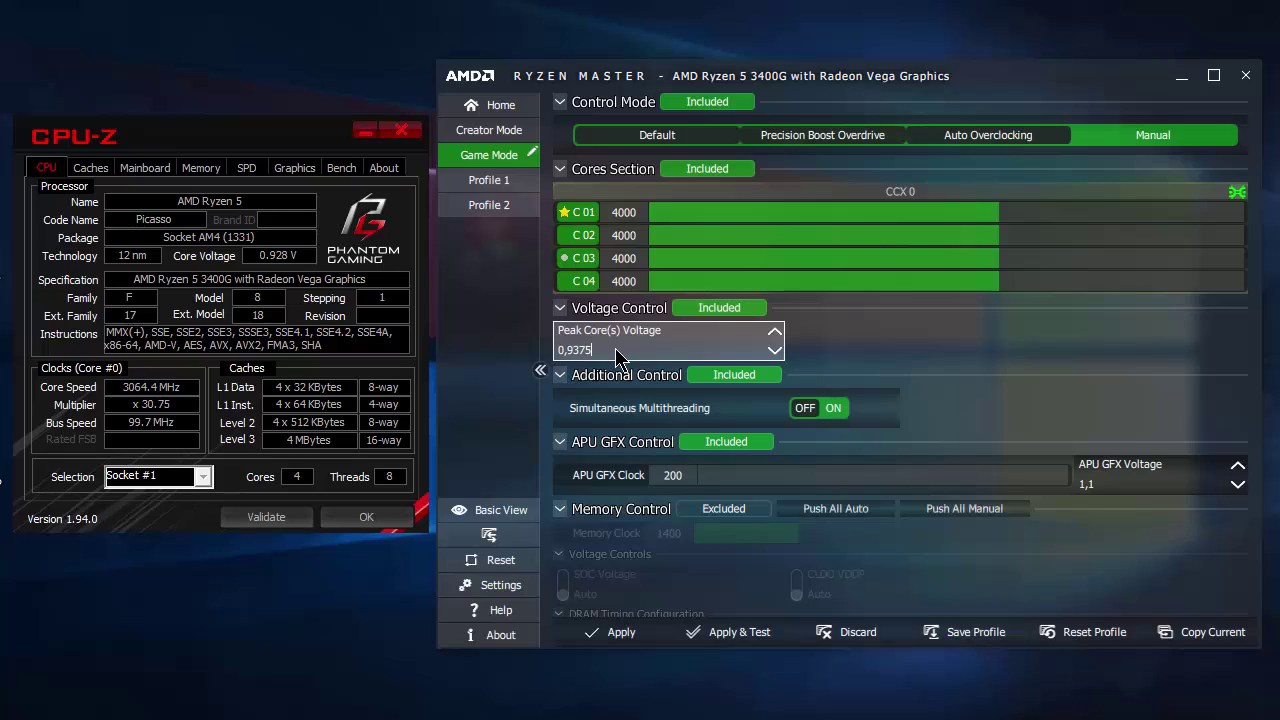
{"action": "key", "text": "BackSpace"}
{"action": "key", "text": "BackSpace"}
{"action": "type", "text": "1,4"}
{"action": "left_click", "coordinate": [935, 343]}
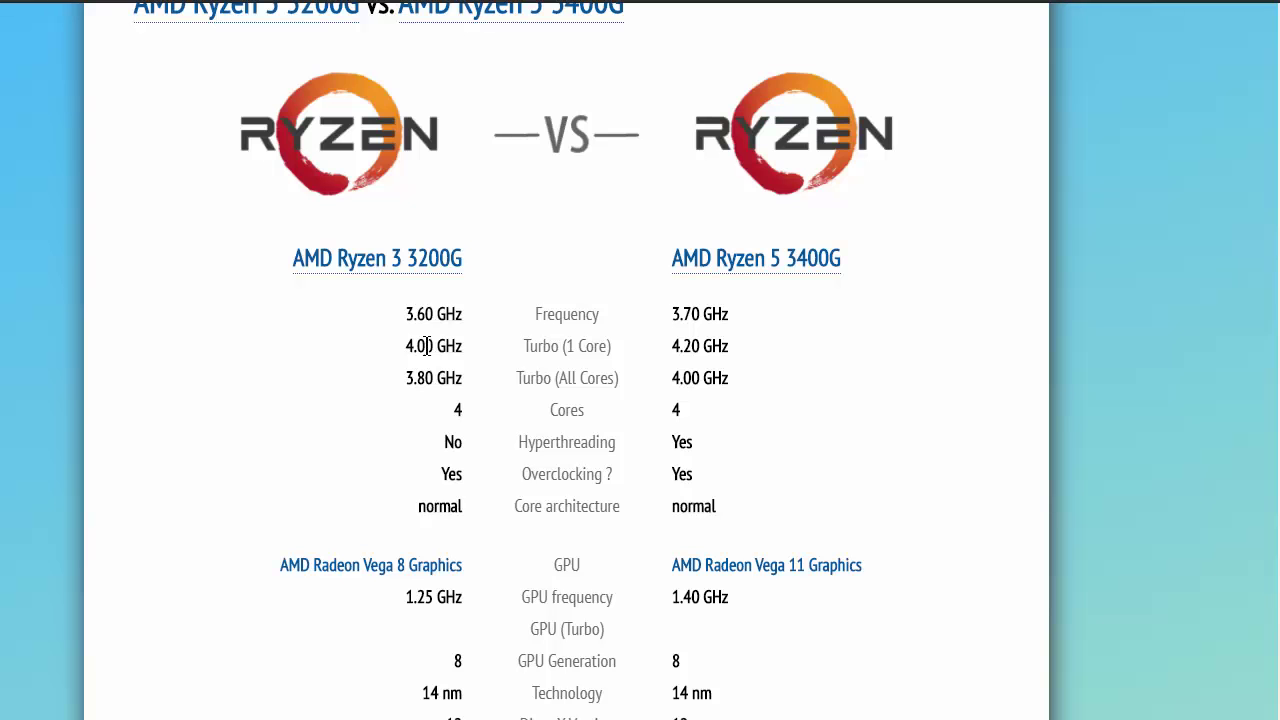
Step: Switch to the cpu-monkey comparison of the Ryzen 3 3200G and Ryzen 5 3400G and review clocks, graphics, codecs, memory and Cinebench R20 results
{"action": "scroll", "coordinate": [767, 473], "scroll_direction": "down", "scroll_amount": 3}
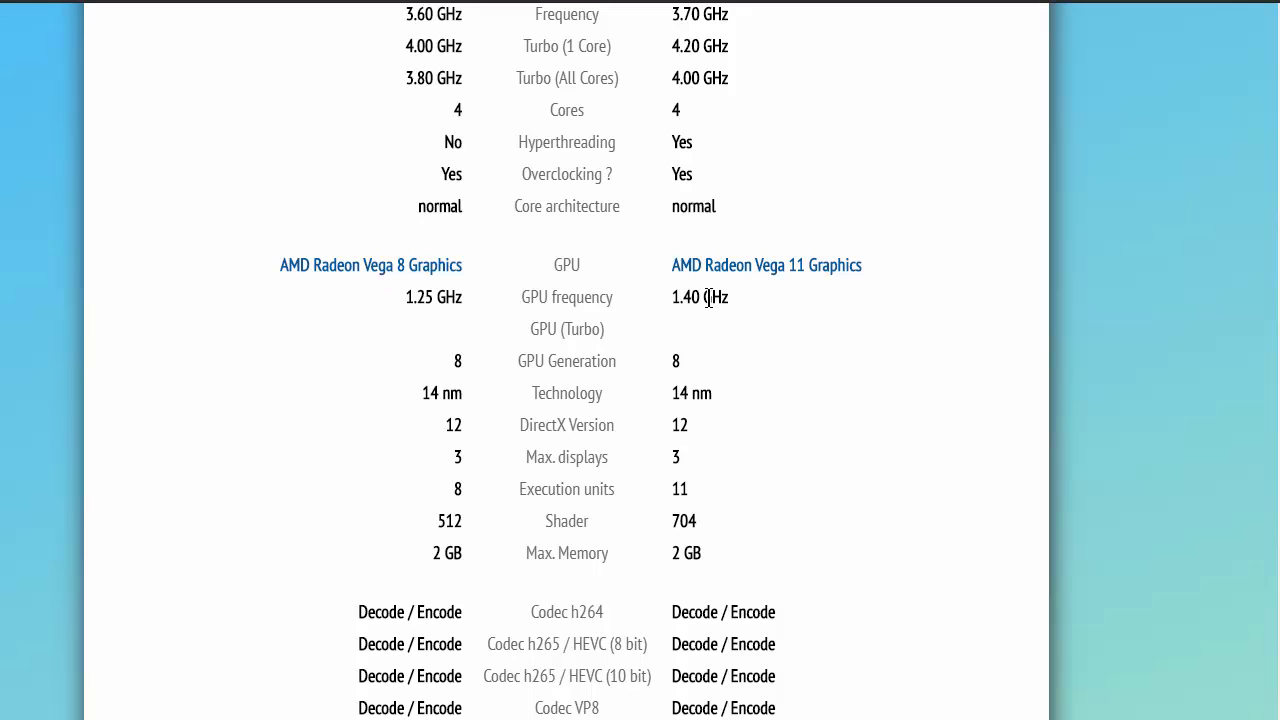
{"action": "scroll", "coordinate": [586, 390], "scroll_direction": "up", "scroll_amount": 2}
{"action": "scroll", "coordinate": [767, 394], "scroll_direction": "down", "scroll_amount": 3}
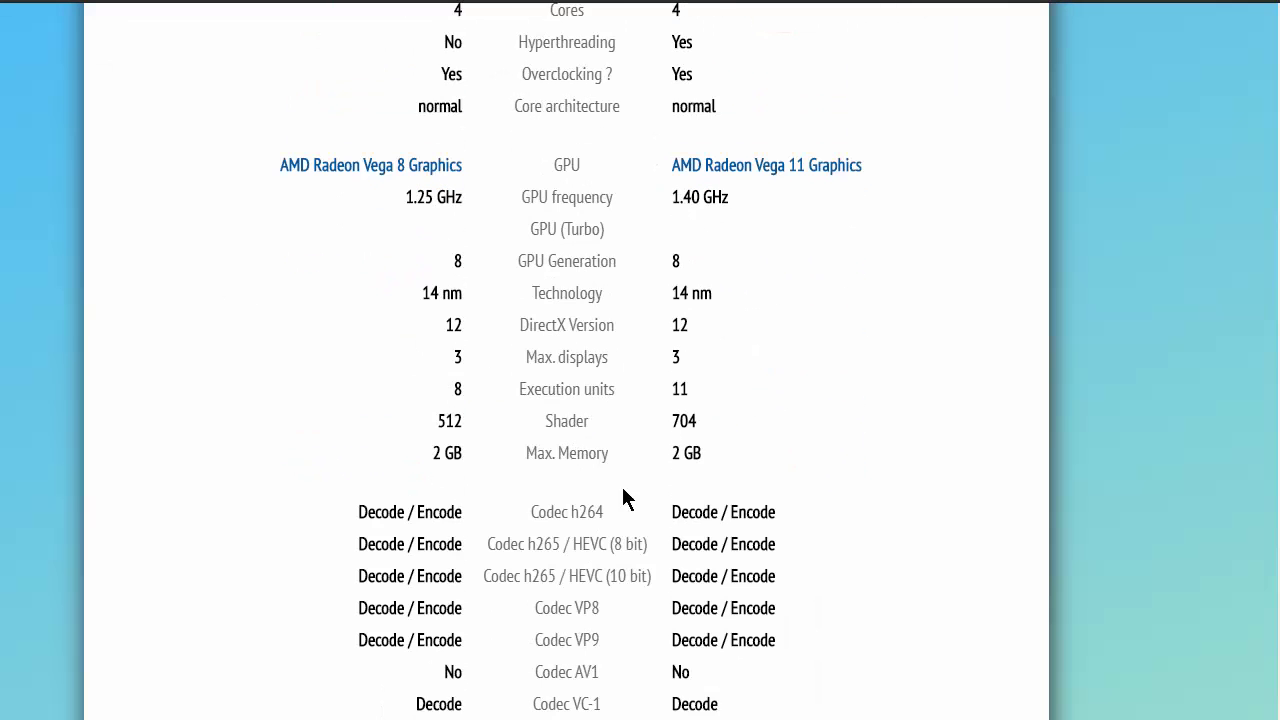
{"action": "scroll", "coordinate": [700, 500], "scroll_direction": "down", "scroll_amount": 5}
{"action": "scroll", "coordinate": [753, 496], "scroll_direction": "down", "scroll_amount": 3}
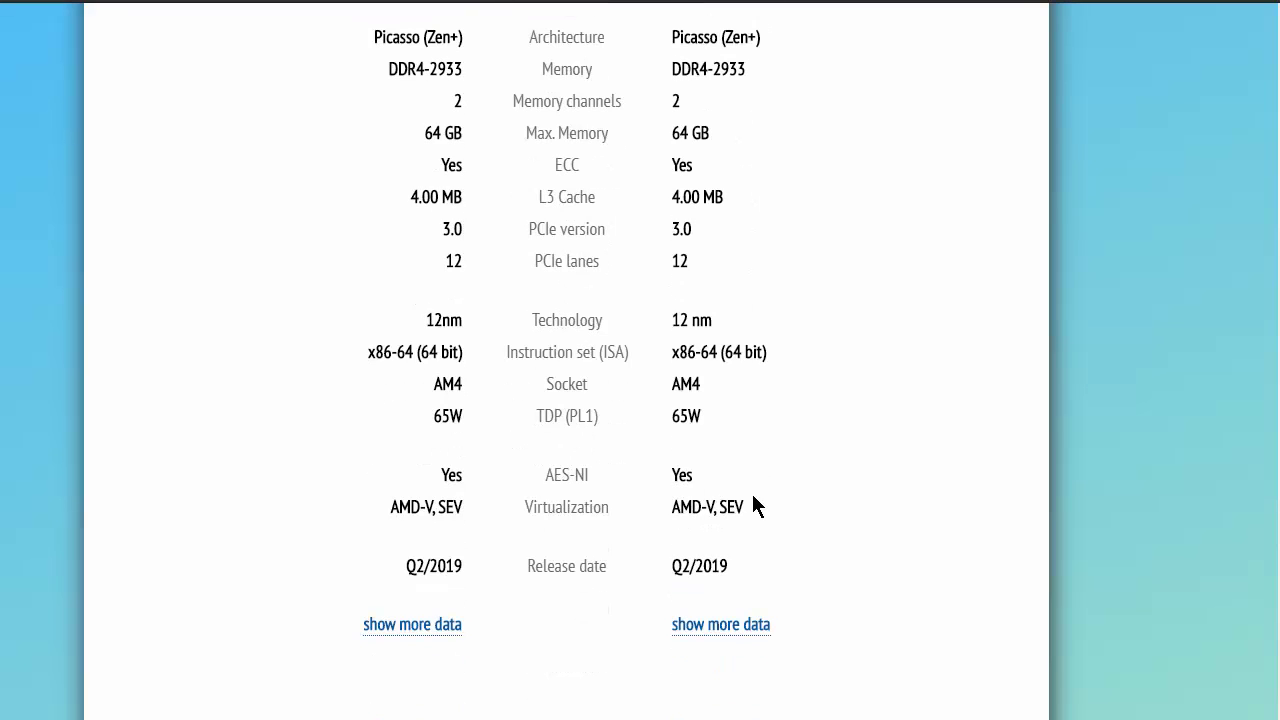
{"action": "scroll", "coordinate": [753, 497], "scroll_direction": "down", "scroll_amount": 6}
{"action": "scroll", "coordinate": [755, 500], "scroll_direction": "down", "scroll_amount": 1}
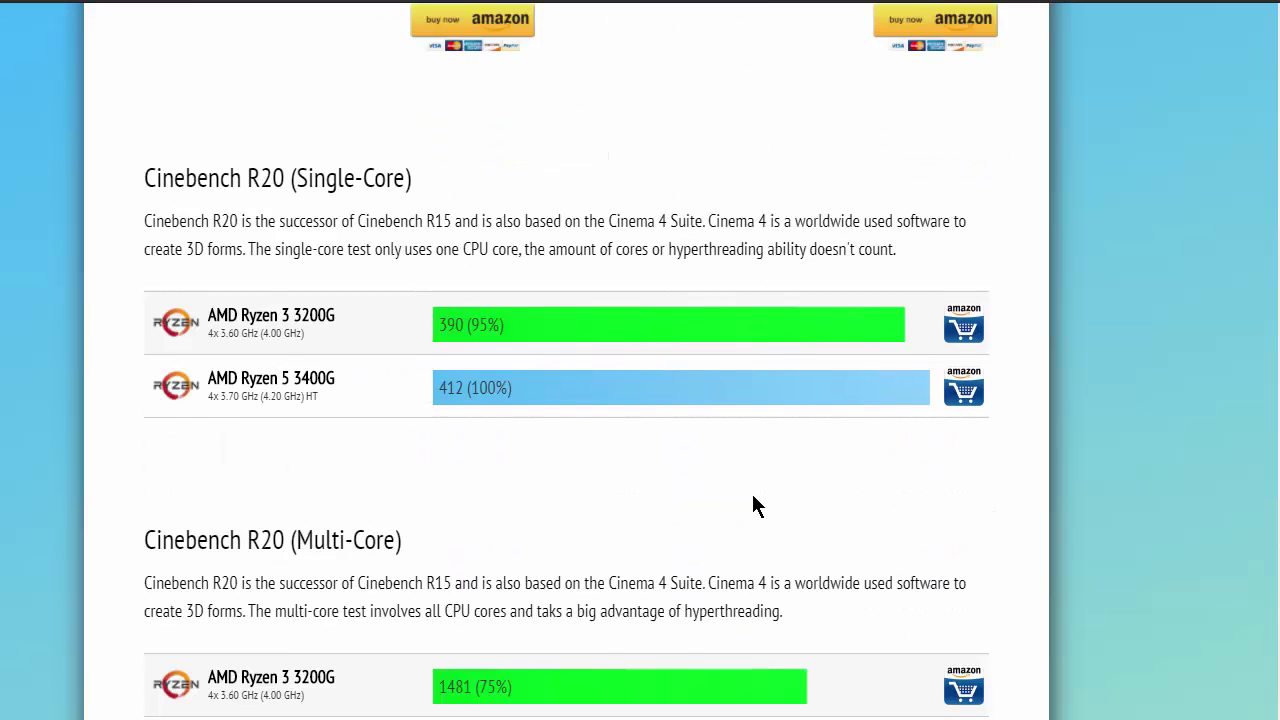
{"action": "scroll", "coordinate": [750, 500], "scroll_direction": "up", "scroll_amount": 9}
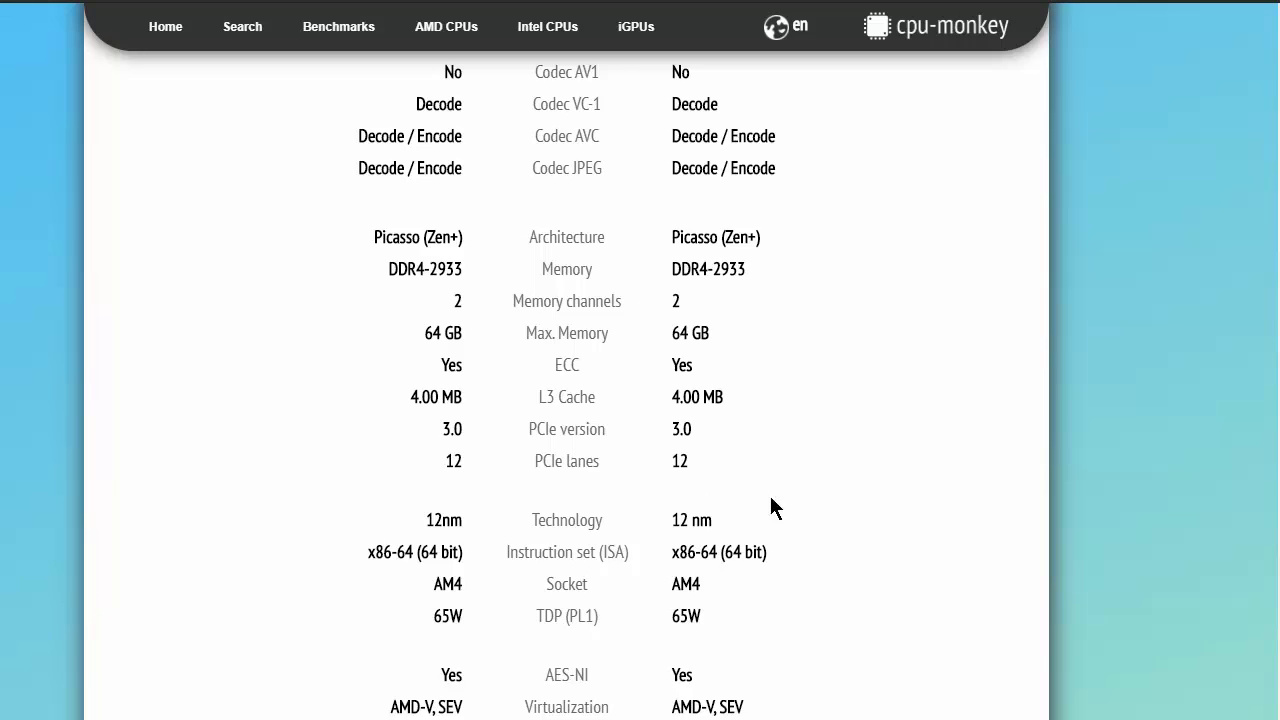
{"action": "scroll", "coordinate": [777, 508], "scroll_direction": "up", "scroll_amount": 7}
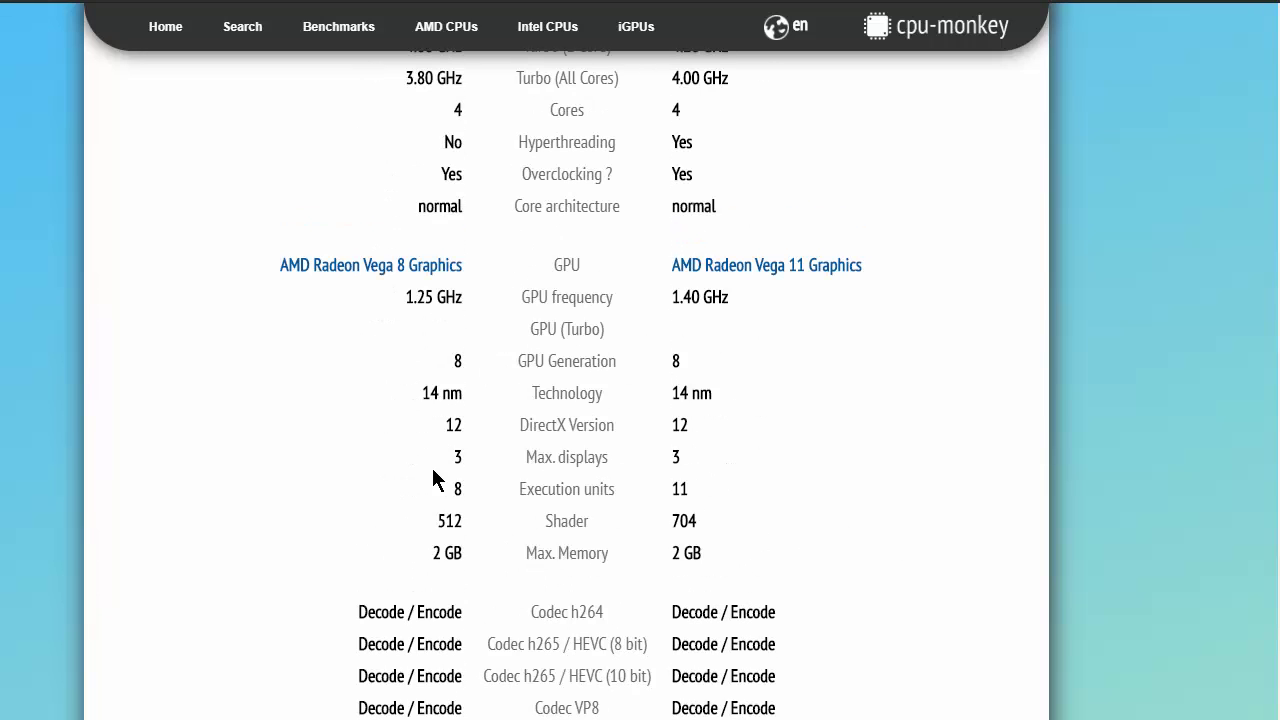
{"action": "scroll", "coordinate": [790, 443], "scroll_direction": "up", "scroll_amount": 2}
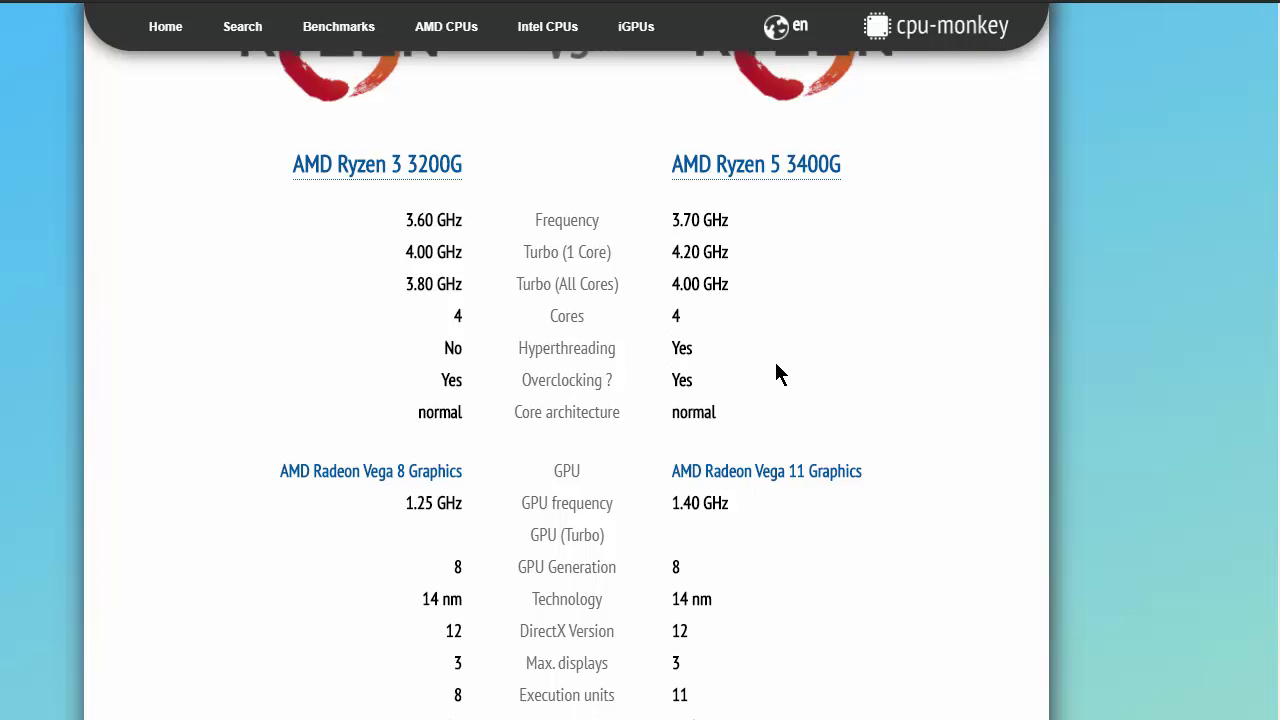
{"action": "scroll", "coordinate": [777, 371], "scroll_direction": "up", "scroll_amount": 2}
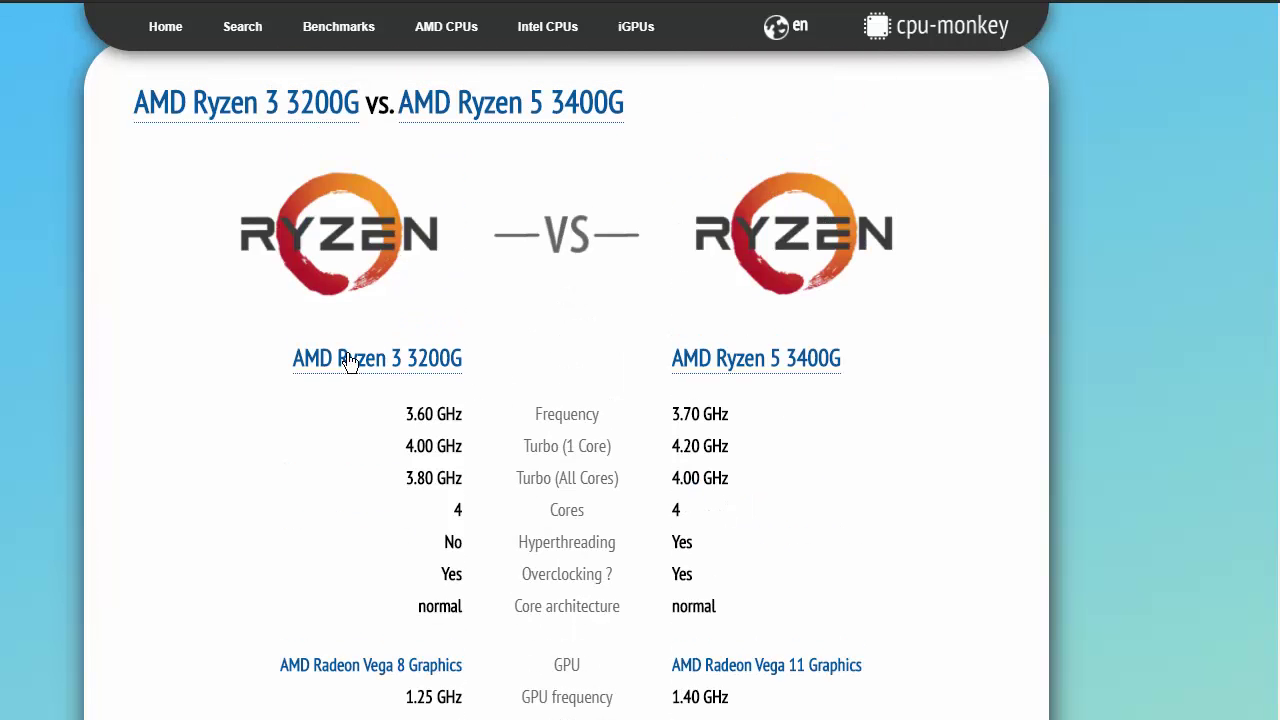
Step: Open the Ryzen 5 3400G's own specifications page and review its core frequencies, internal graphics and hardware codec support
{"action": "left_click", "coordinate": [763, 362]}
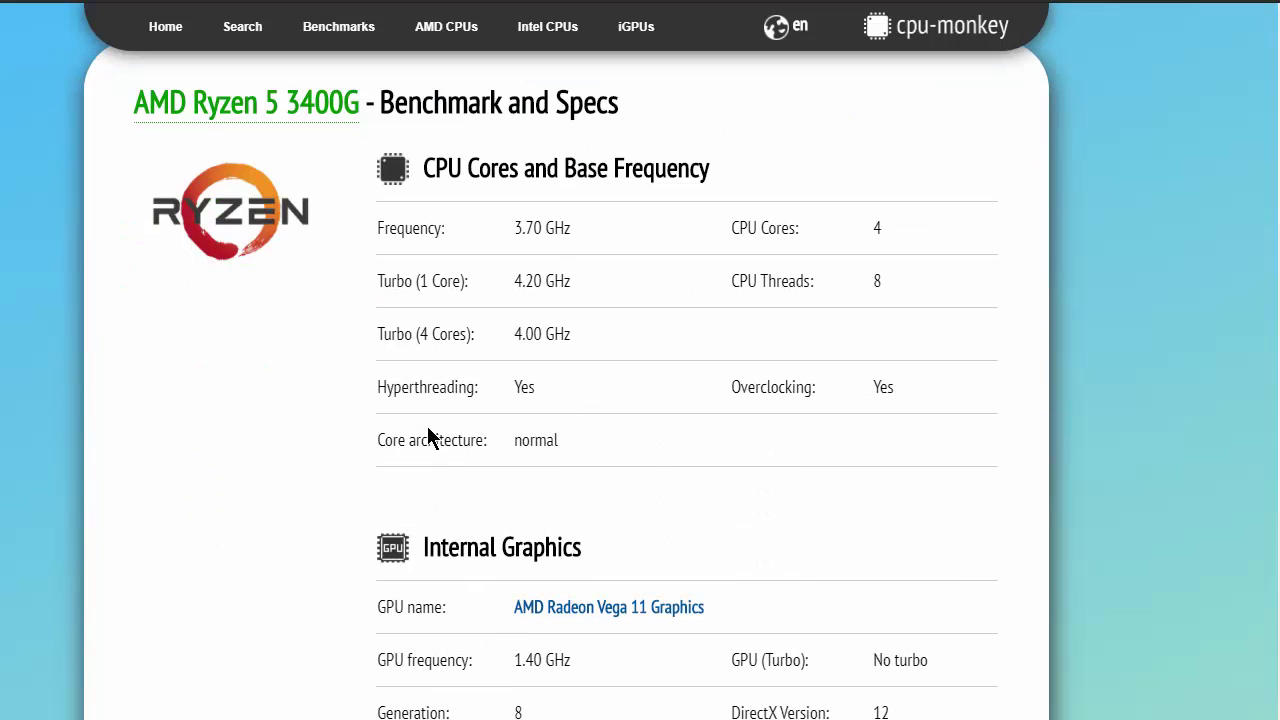
{"action": "scroll", "coordinate": [1034, 501], "scroll_direction": "down", "scroll_amount": 1}
{"action": "scroll", "coordinate": [865, 471], "scroll_direction": "up", "scroll_amount": 2}
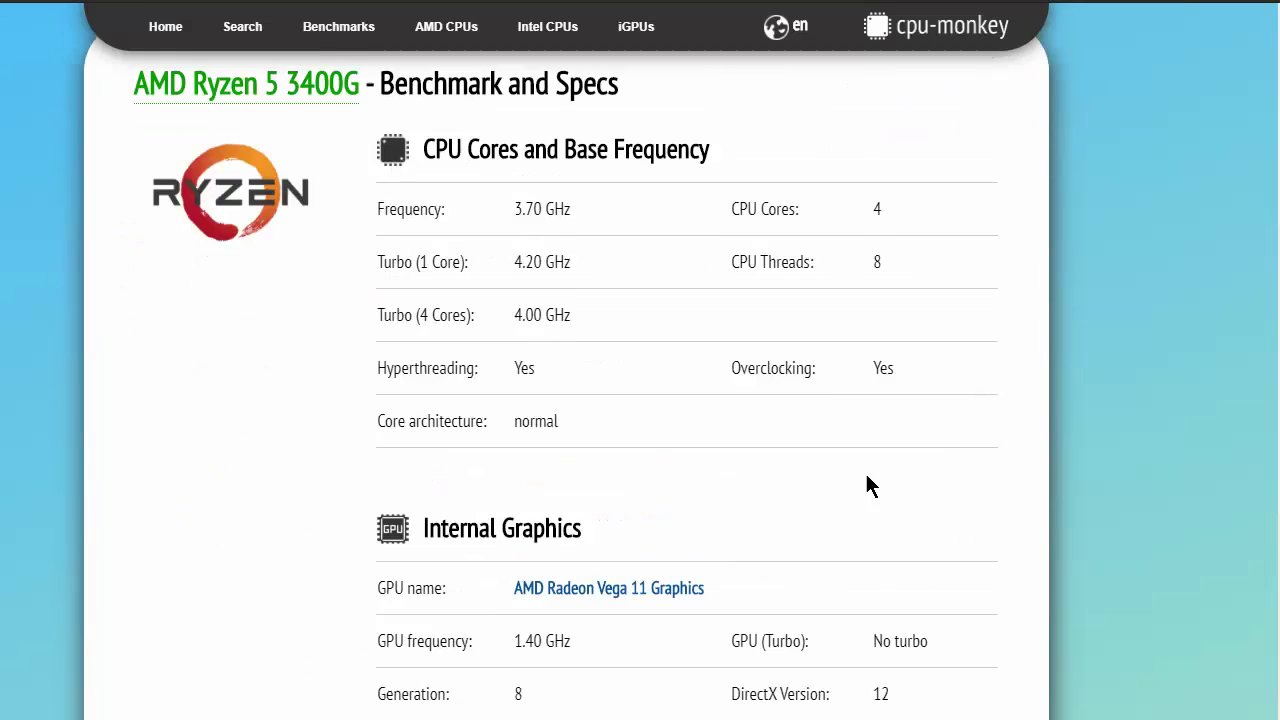
{"action": "scroll", "coordinate": [808, 489], "scroll_direction": "down", "scroll_amount": 4}
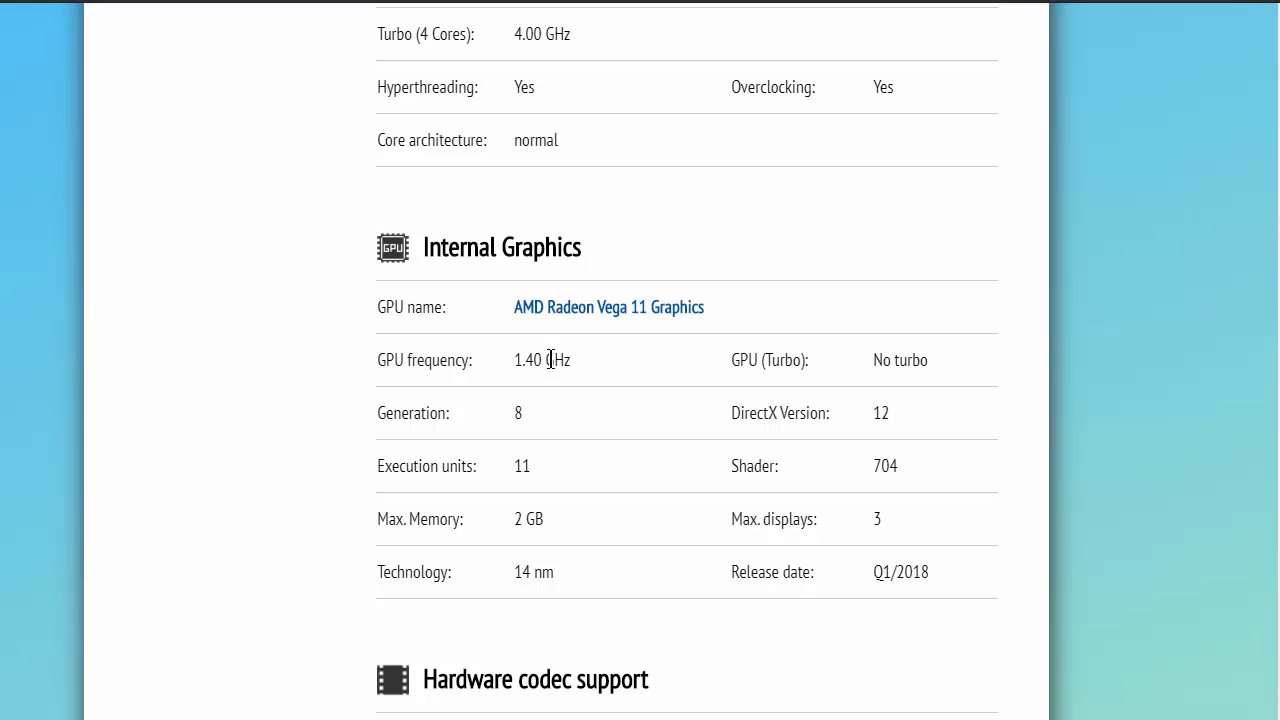
{"action": "scroll", "coordinate": [815, 412], "scroll_direction": "down", "scroll_amount": 4}
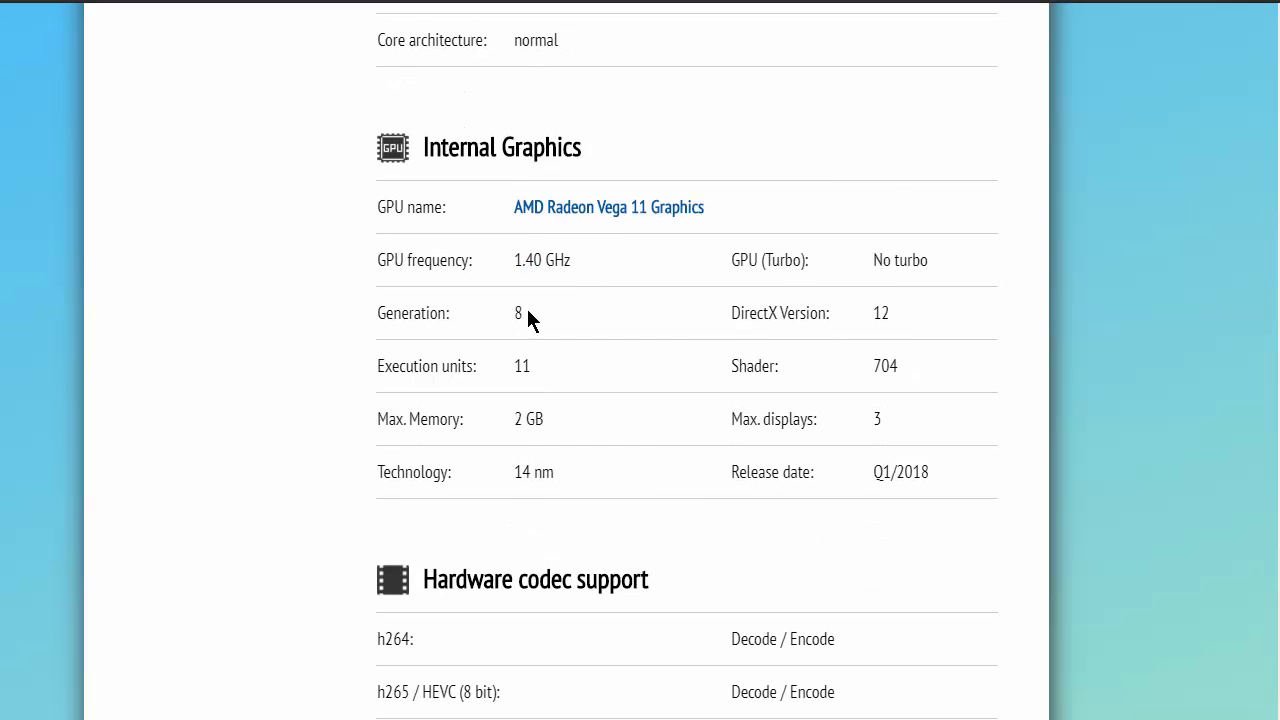
{"action": "scroll", "coordinate": [988, 461], "scroll_direction": "down", "scroll_amount": 5}
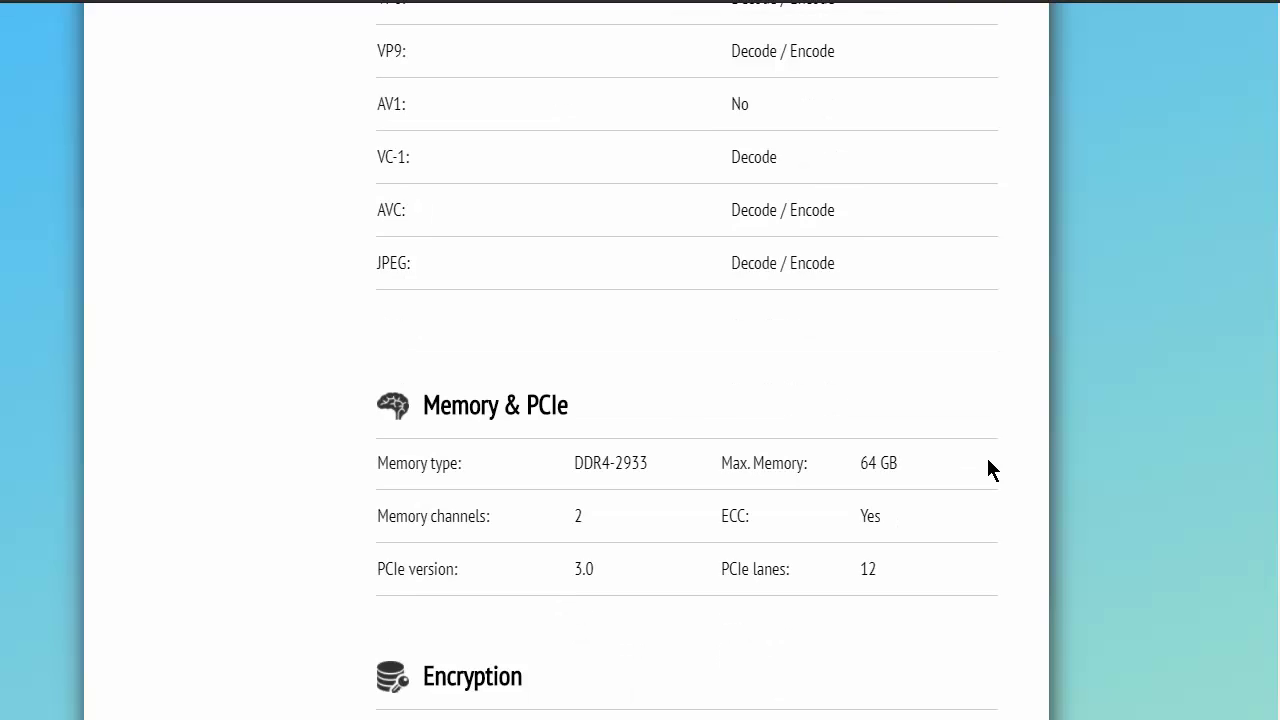
Step: Examine the 3400G's memory, PCIe, thermal management and technical details, highlighting the maximum junction temperature, and return to the page's beginning
{"action": "scroll", "coordinate": [988, 470], "scroll_direction": "down", "scroll_amount": 2}
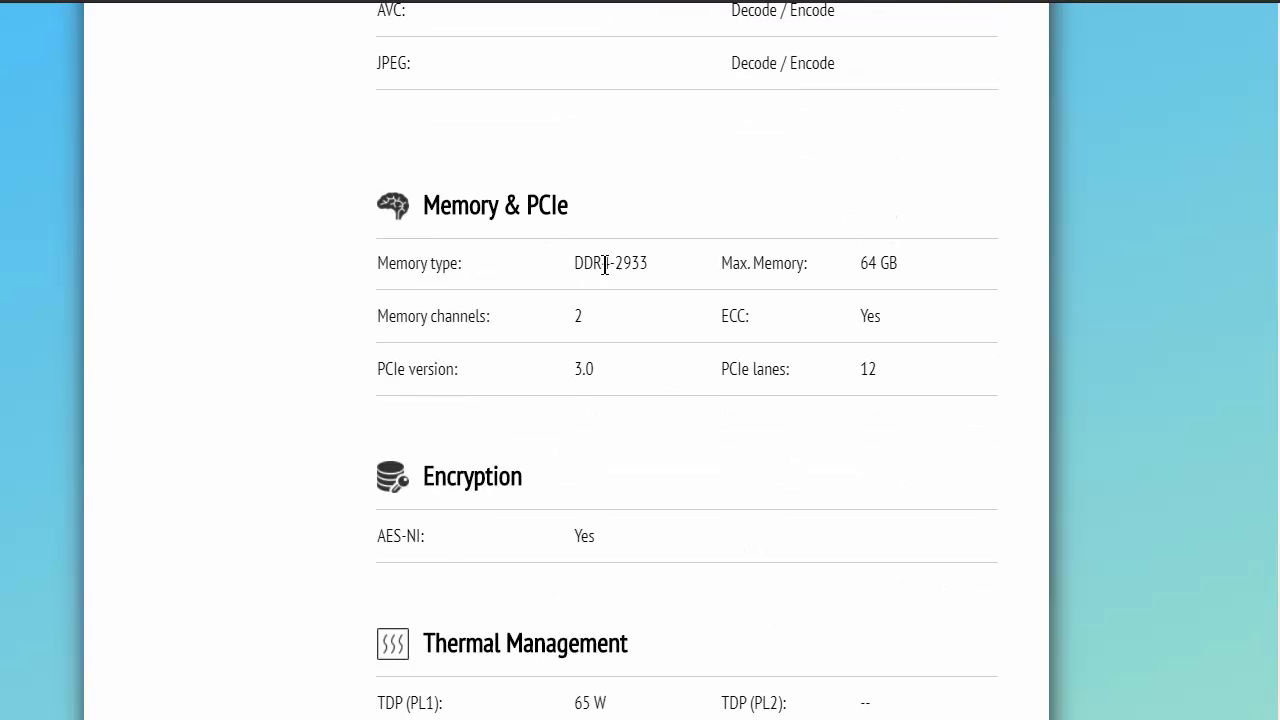
{"action": "scroll", "coordinate": [890, 264], "scroll_direction": "down", "scroll_amount": 2}
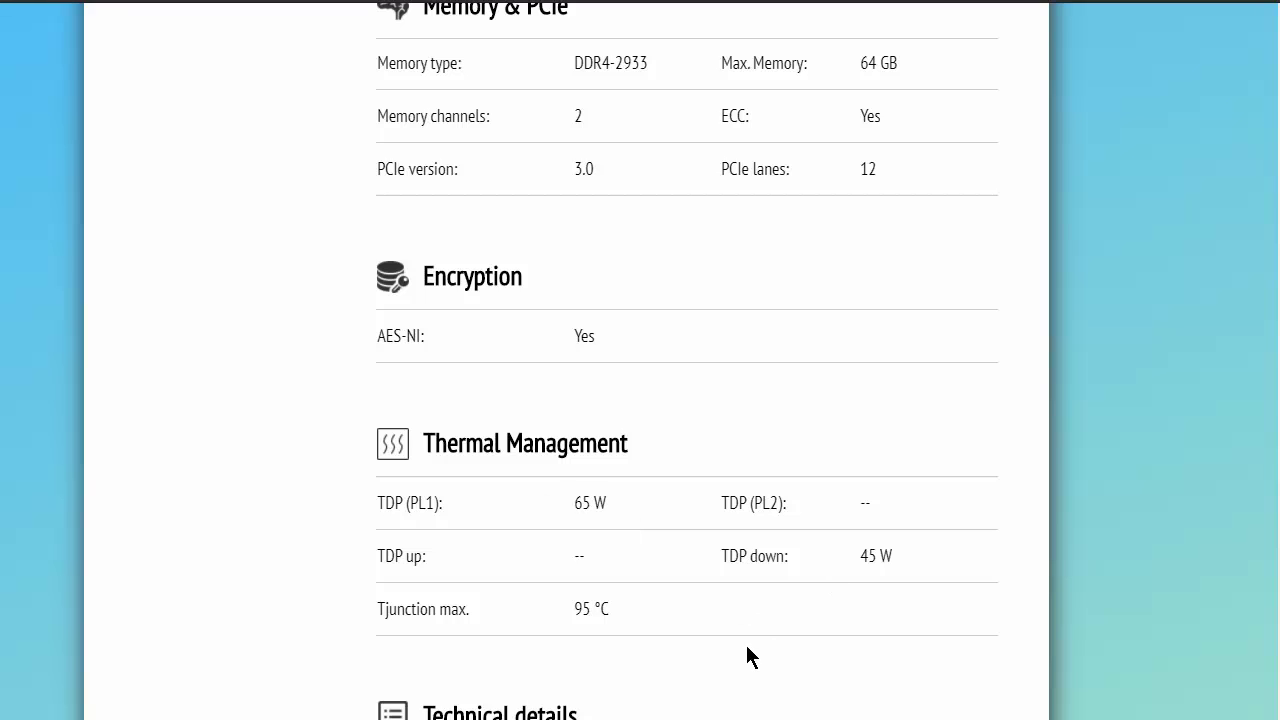
{"action": "scroll", "coordinate": [872, 599], "scroll_direction": "down", "scroll_amount": 3}
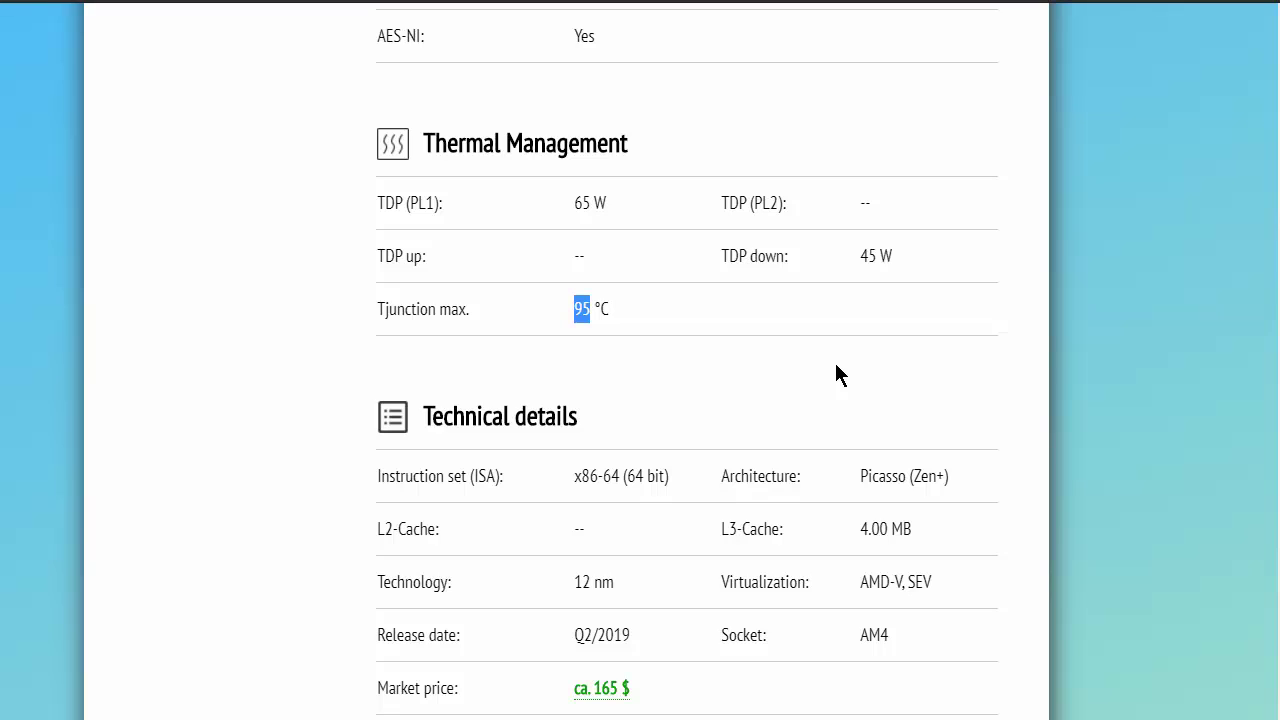
{"action": "scroll", "coordinate": [835, 375], "scroll_direction": "down", "scroll_amount": 1}
{"action": "scroll", "coordinate": [1035, 405], "scroll_direction": "down", "scroll_amount": 1}
{"action": "scroll", "coordinate": [1031, 412], "scroll_direction": "down", "scroll_amount": 2}
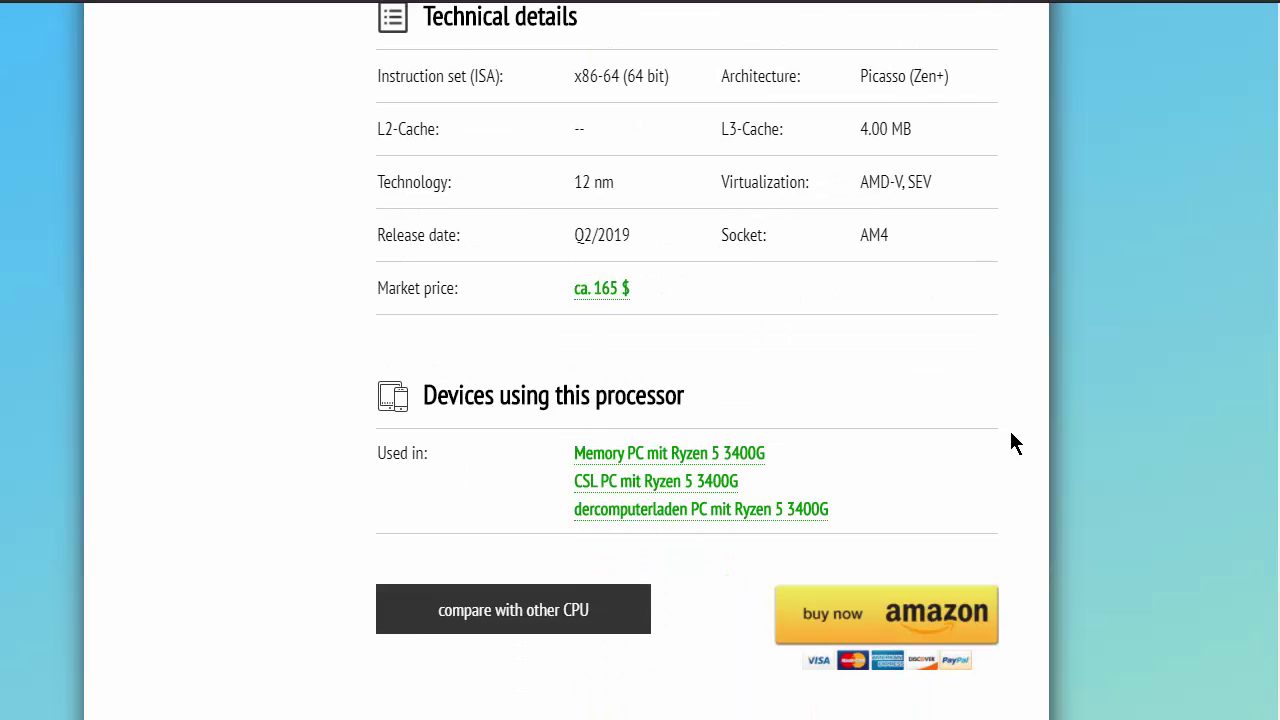
{"action": "scroll", "coordinate": [1012, 443], "scroll_direction": "up", "scroll_amount": 5}
{"action": "scroll", "coordinate": [1012, 443], "scroll_direction": "down", "scroll_amount": 2}
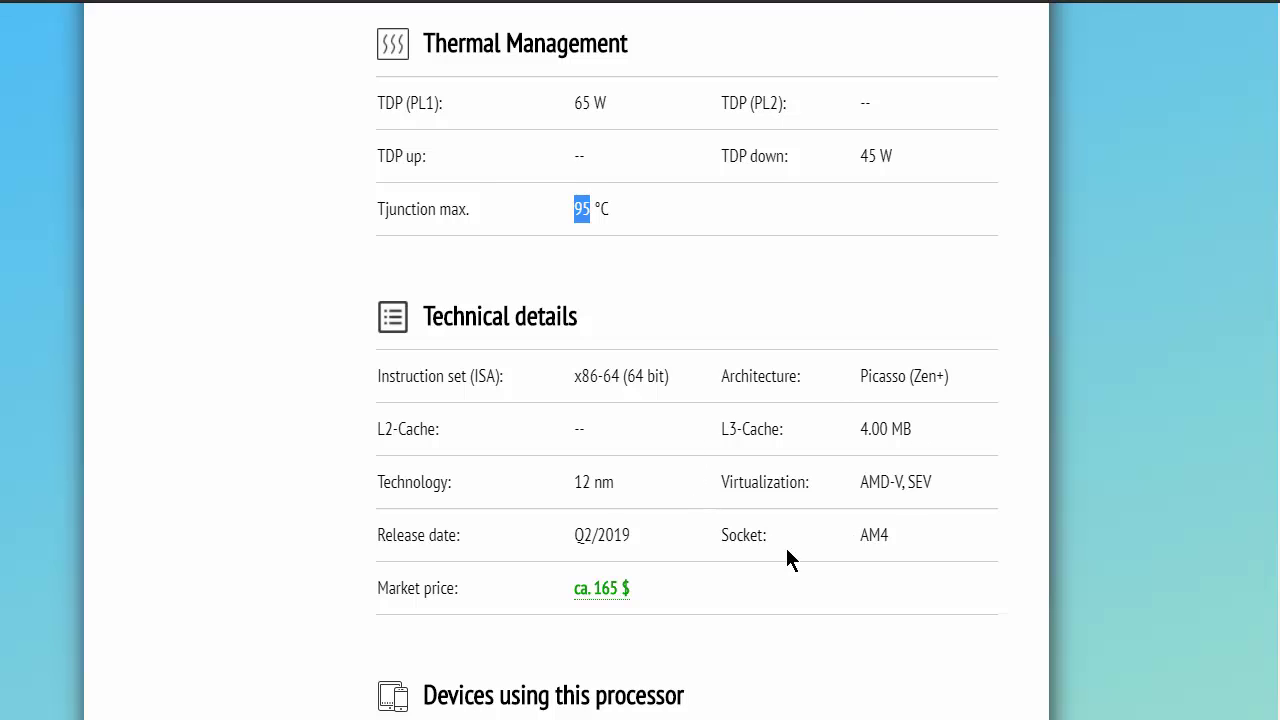
{"action": "scroll", "coordinate": [800, 558], "scroll_direction": "up", "scroll_amount": 3}
{"action": "scroll", "coordinate": [814, 549], "scroll_direction": "up", "scroll_amount": 11}
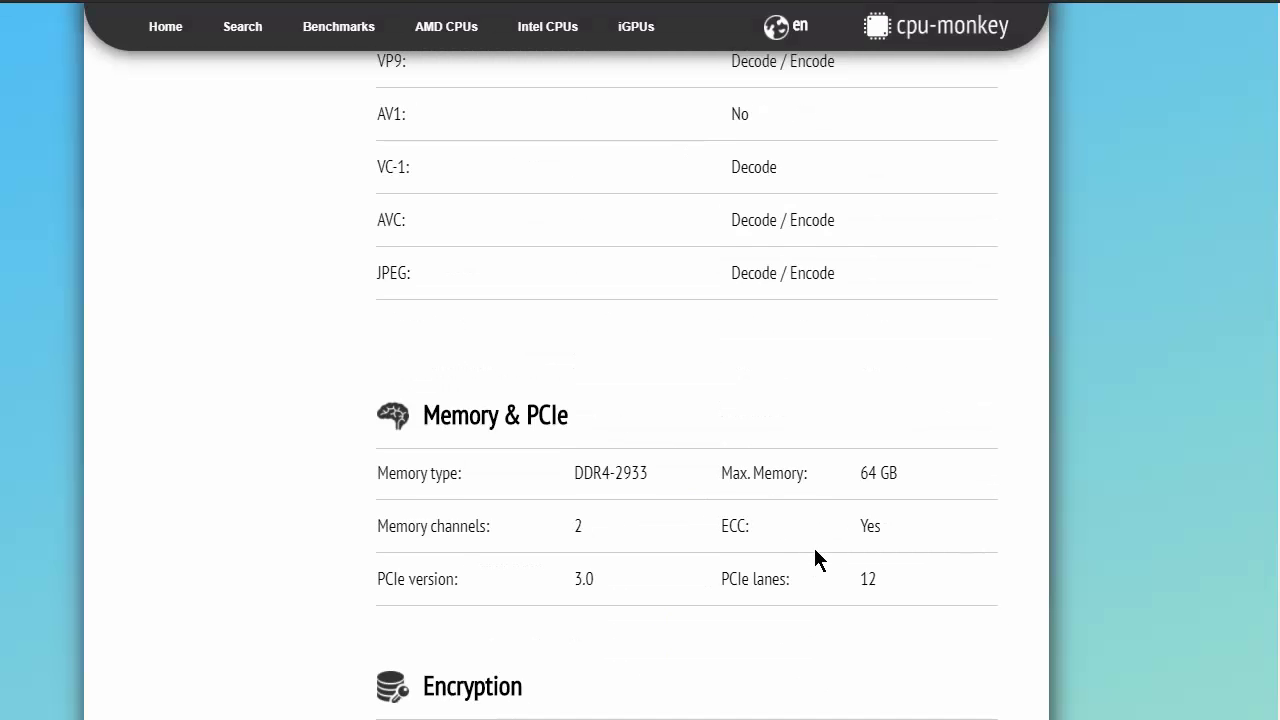
{"action": "scroll", "coordinate": [814, 558], "scroll_direction": "up", "scroll_amount": 2}
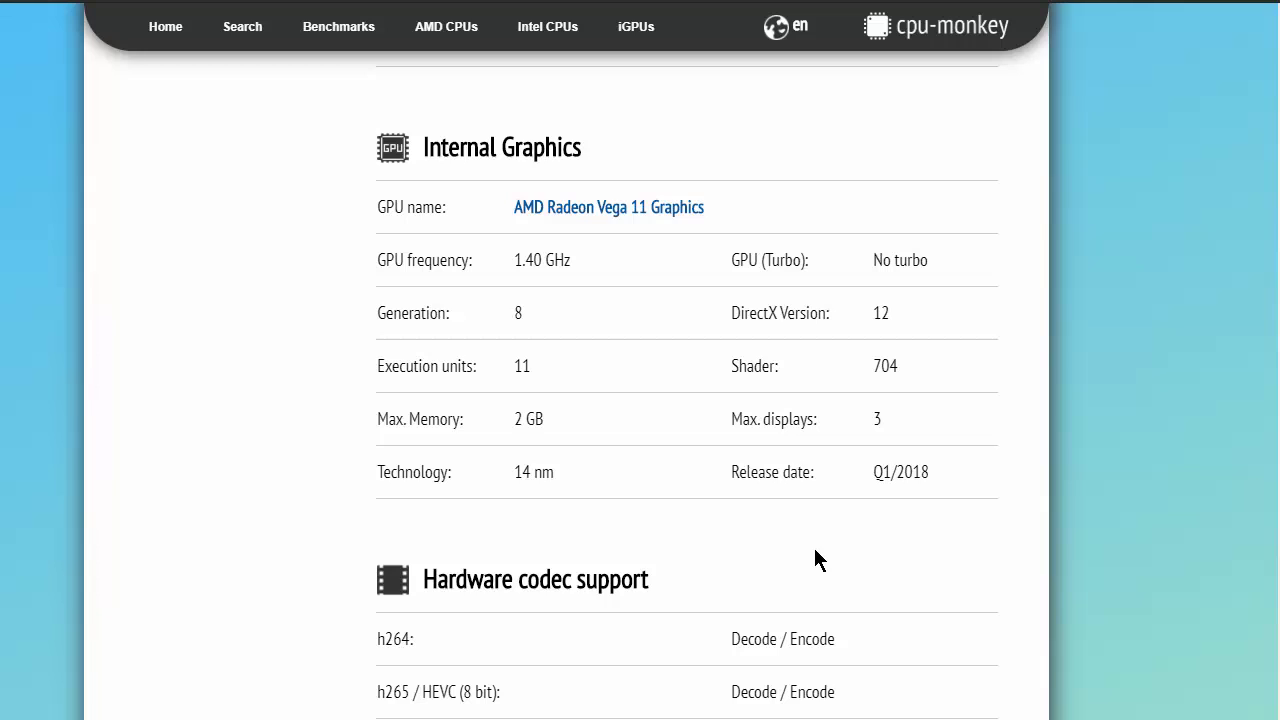
{"action": "scroll", "coordinate": [814, 550], "scroll_direction": "up", "scroll_amount": 3}
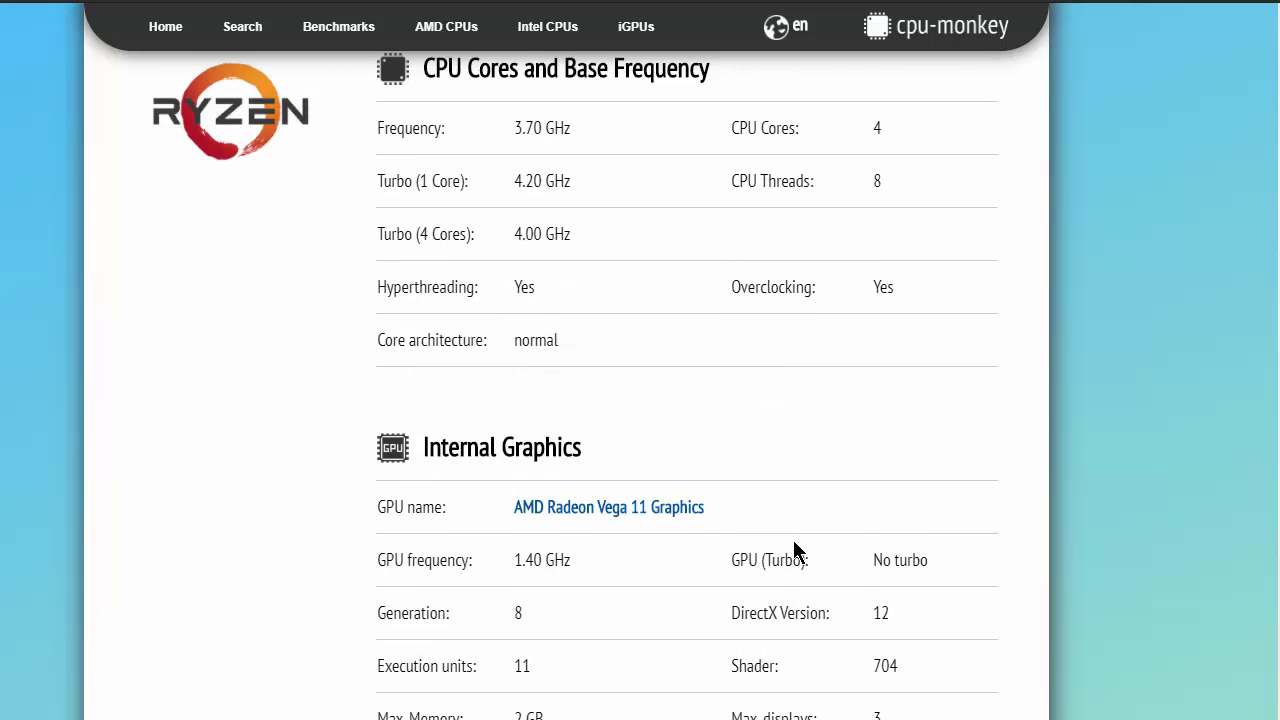
{"action": "scroll", "coordinate": [794, 542], "scroll_direction": "up", "scroll_amount": 2}
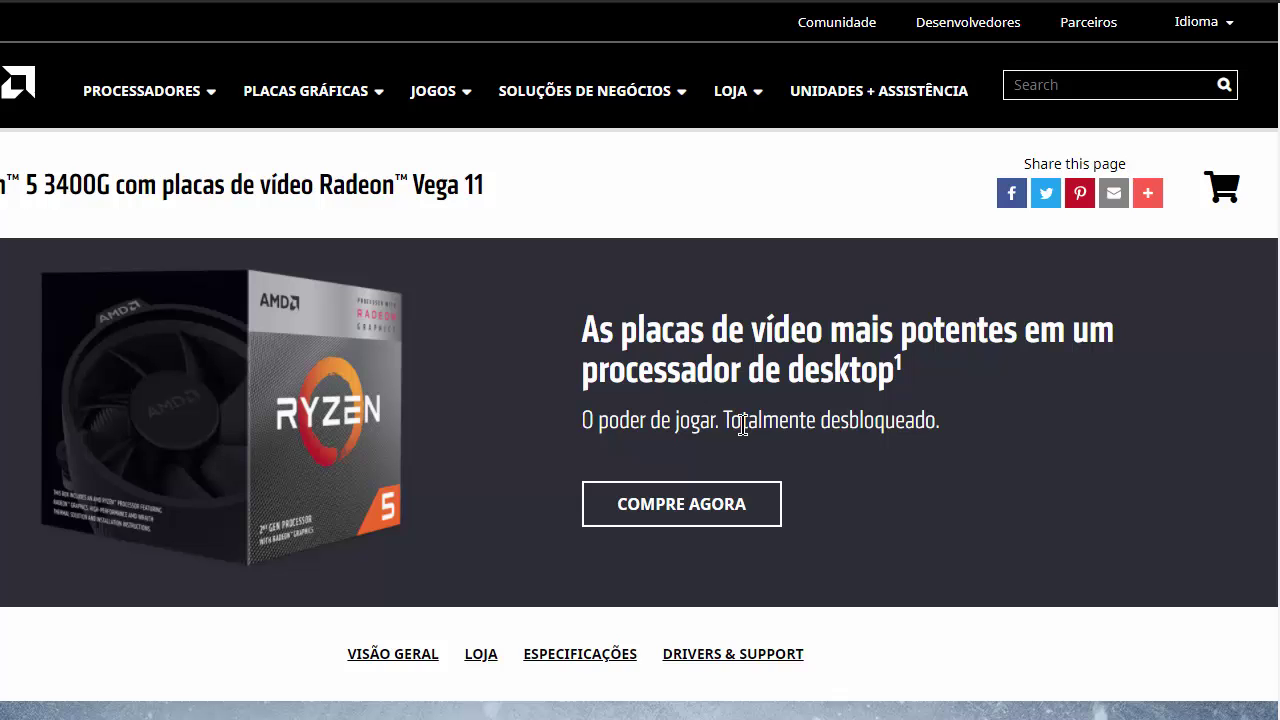
Step: Switch to AMD's Ryzen 5 3400G product page and highlight the base clock and maximum boost clock in its specifications
{"action": "scroll", "coordinate": [742, 424], "scroll_direction": "down", "scroll_amount": 10}
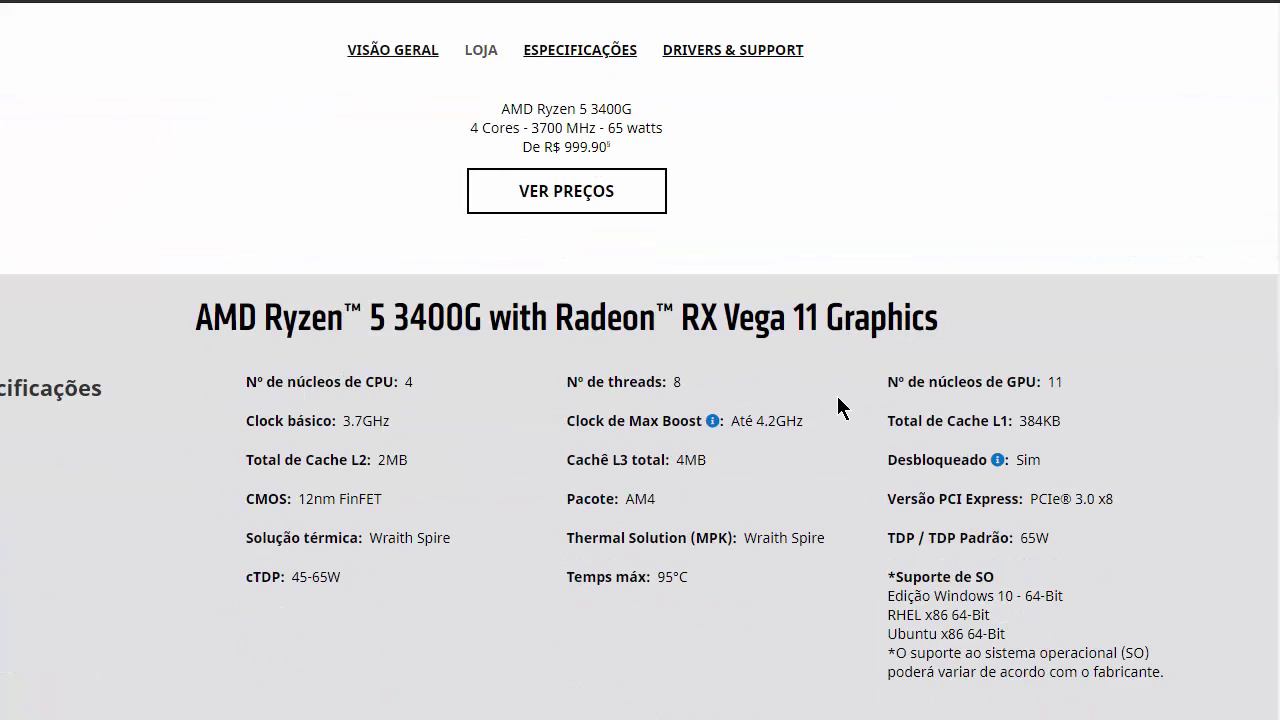
{"action": "scroll", "coordinate": [838, 407], "scroll_direction": "down", "scroll_amount": 1}
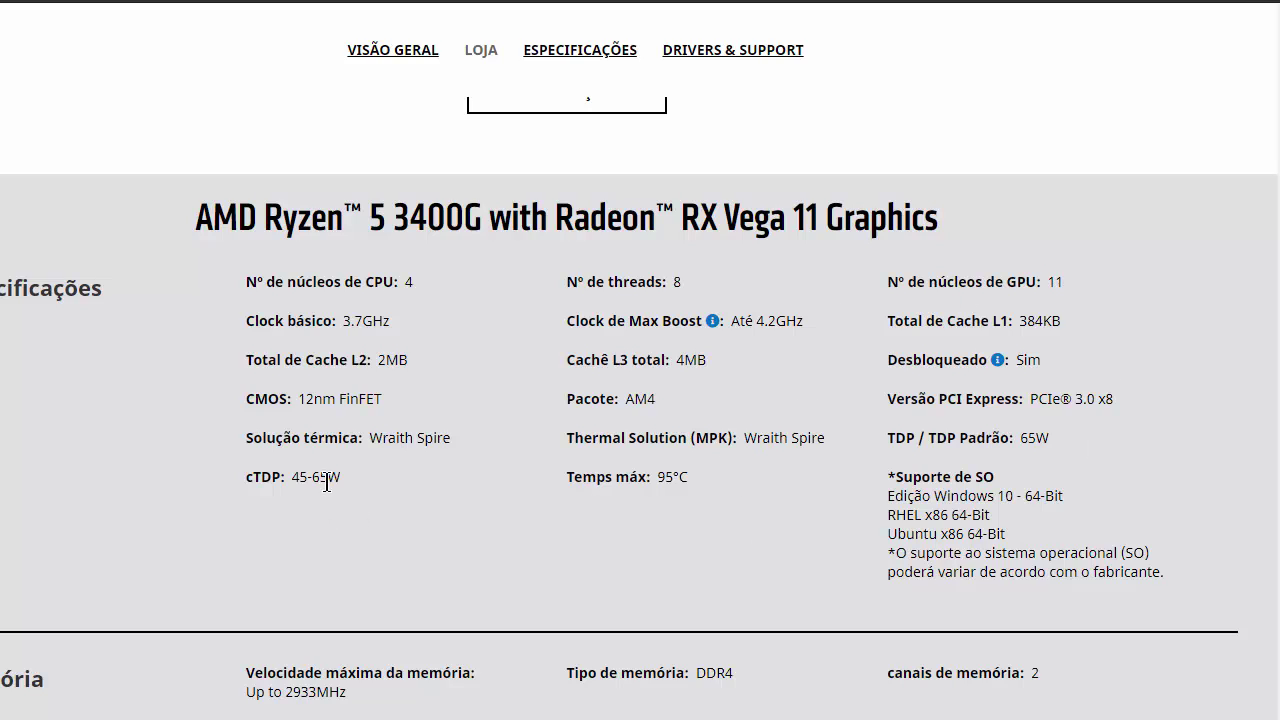
{"action": "left_click_drag", "start_coordinate": [343, 320], "coordinate": [406, 330]}
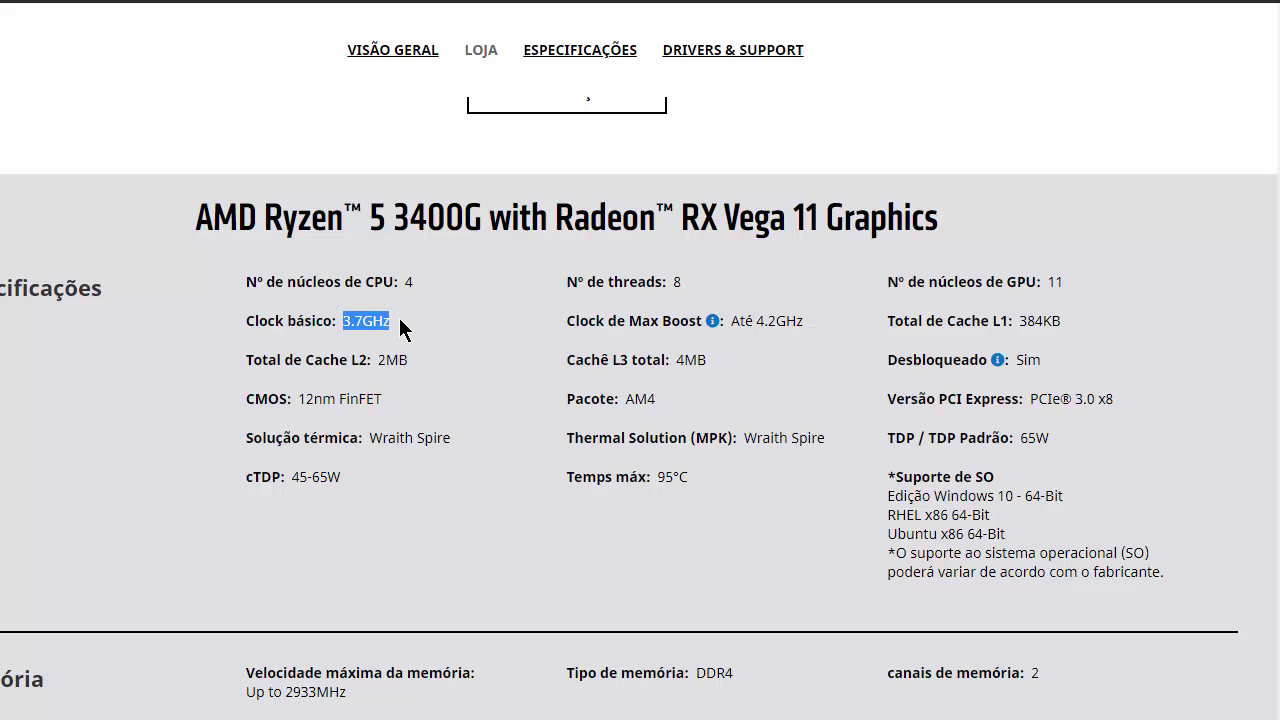
{"action": "left_click_drag", "start_coordinate": [740, 320], "coordinate": [801, 321]}
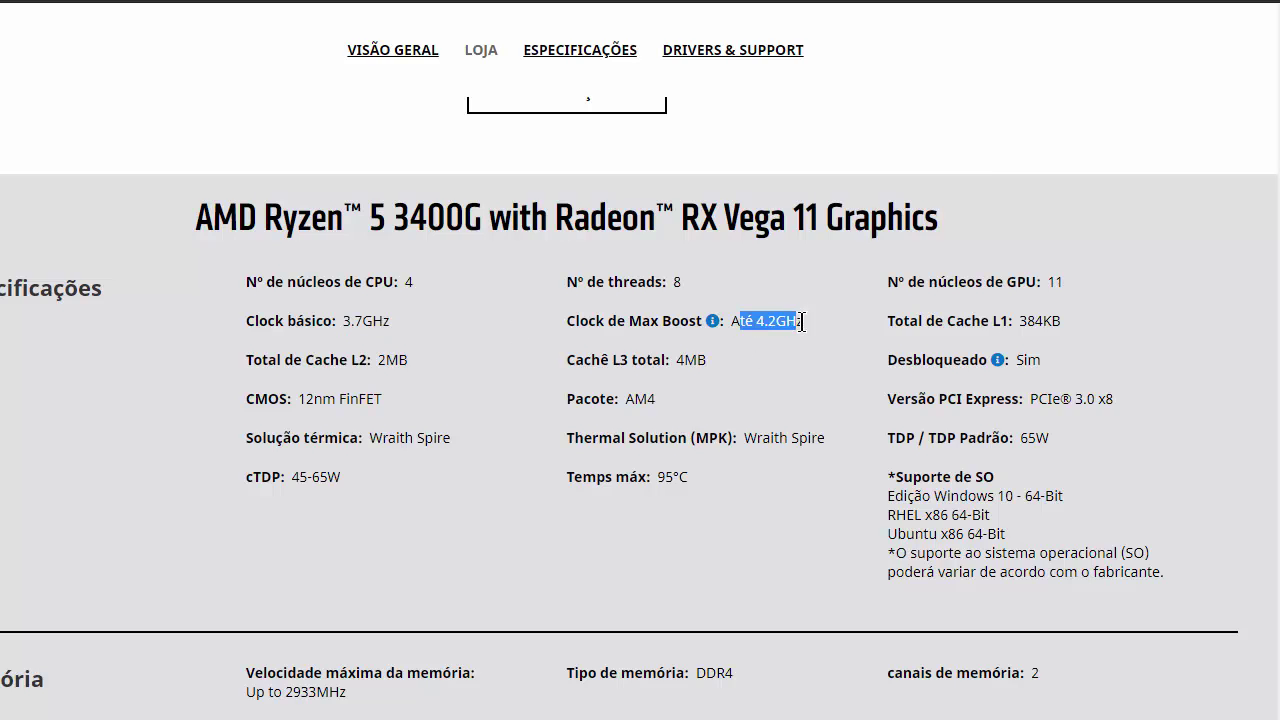
{"action": "left_click", "coordinate": [818, 341]}
Step: Examine the memory, graphics, connectivity and product identification sections of AMD's 3400G specifications, then return to the general processor specifications
{"action": "scroll", "coordinate": [820, 394], "scroll_direction": "down", "scroll_amount": 4}
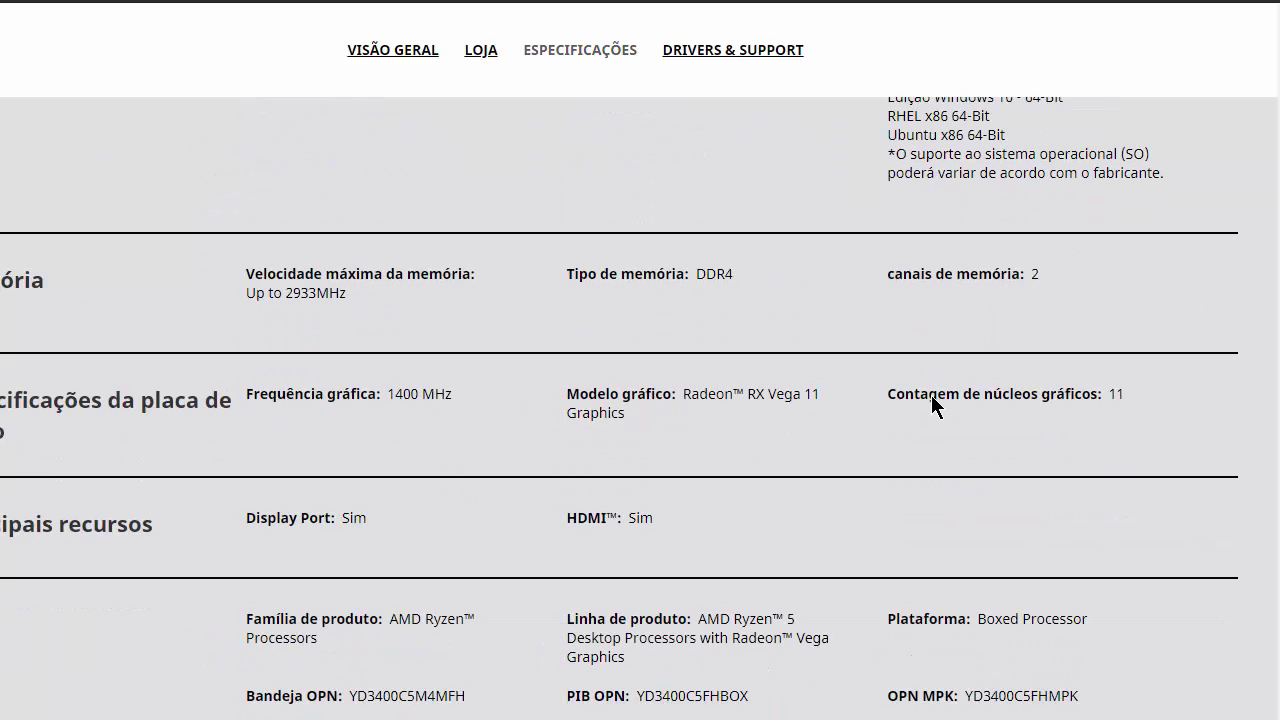
{"action": "scroll", "coordinate": [845, 489], "scroll_direction": "down", "scroll_amount": 2}
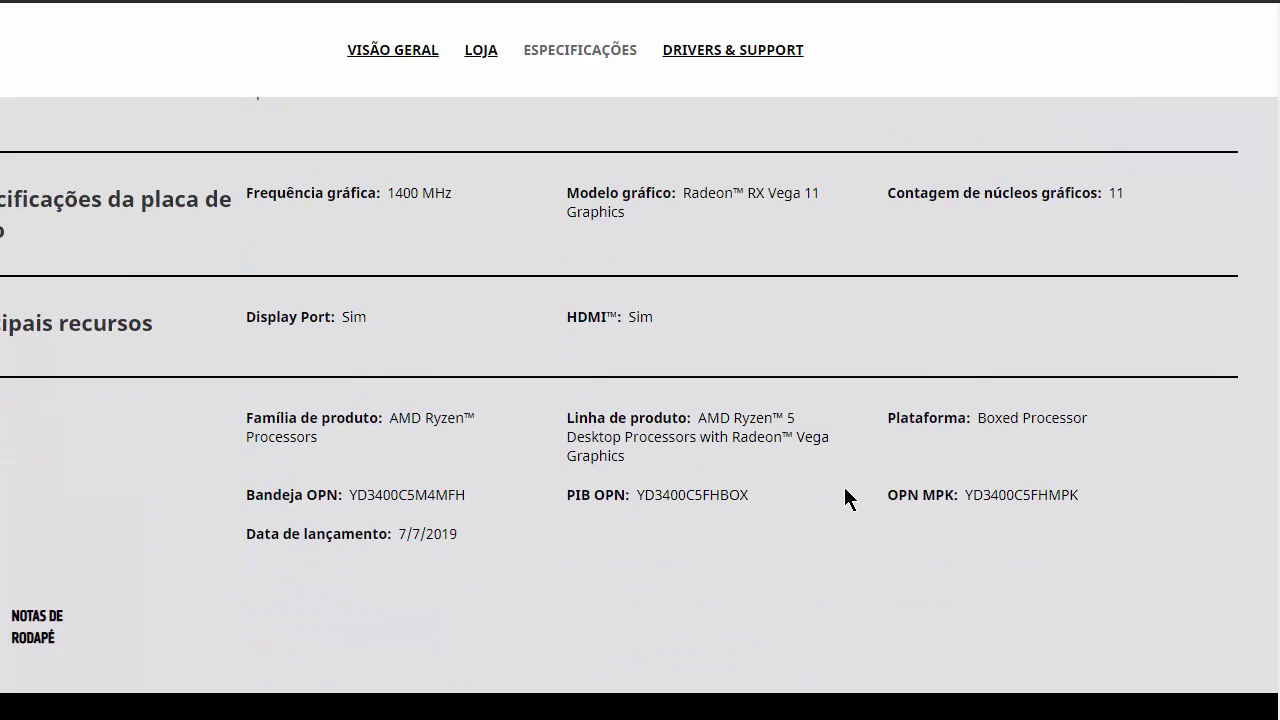
{"action": "scroll", "coordinate": [857, 520], "scroll_direction": "down", "scroll_amount": 2}
{"action": "scroll", "coordinate": [857, 523], "scroll_direction": "up", "scroll_amount": 3}
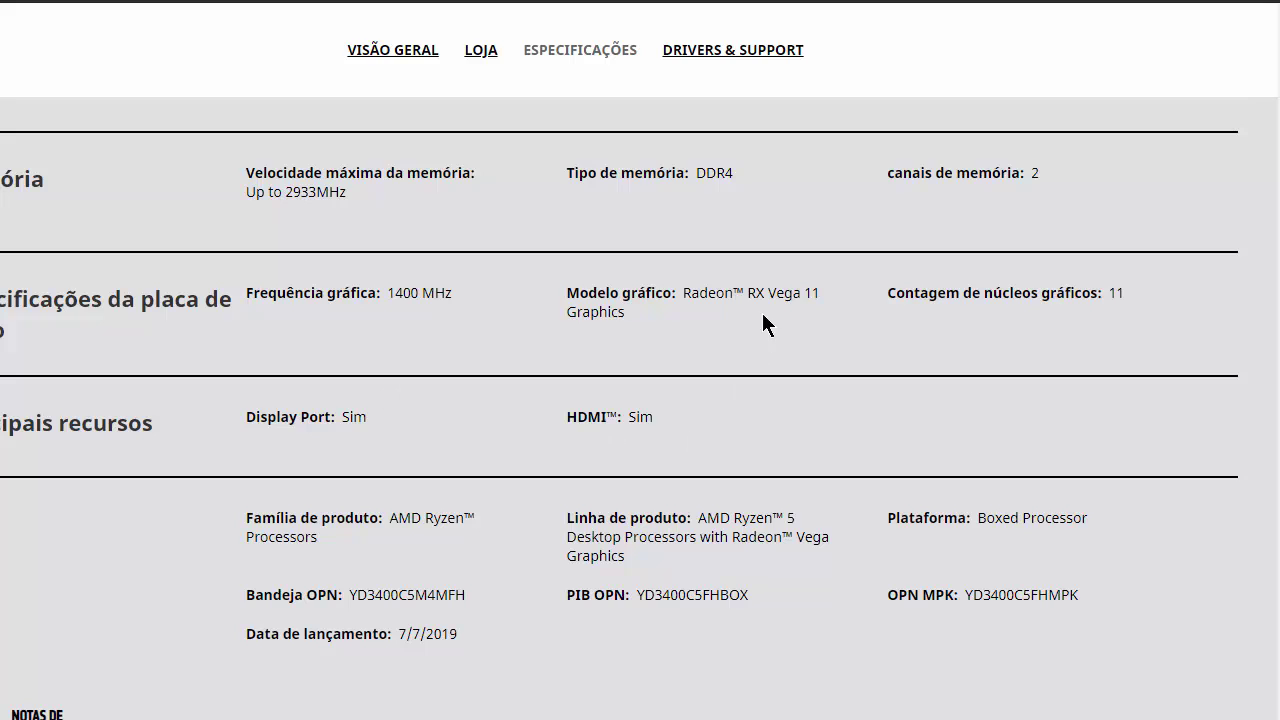
{"action": "scroll", "coordinate": [1120, 400], "scroll_direction": "up", "scroll_amount": 1}
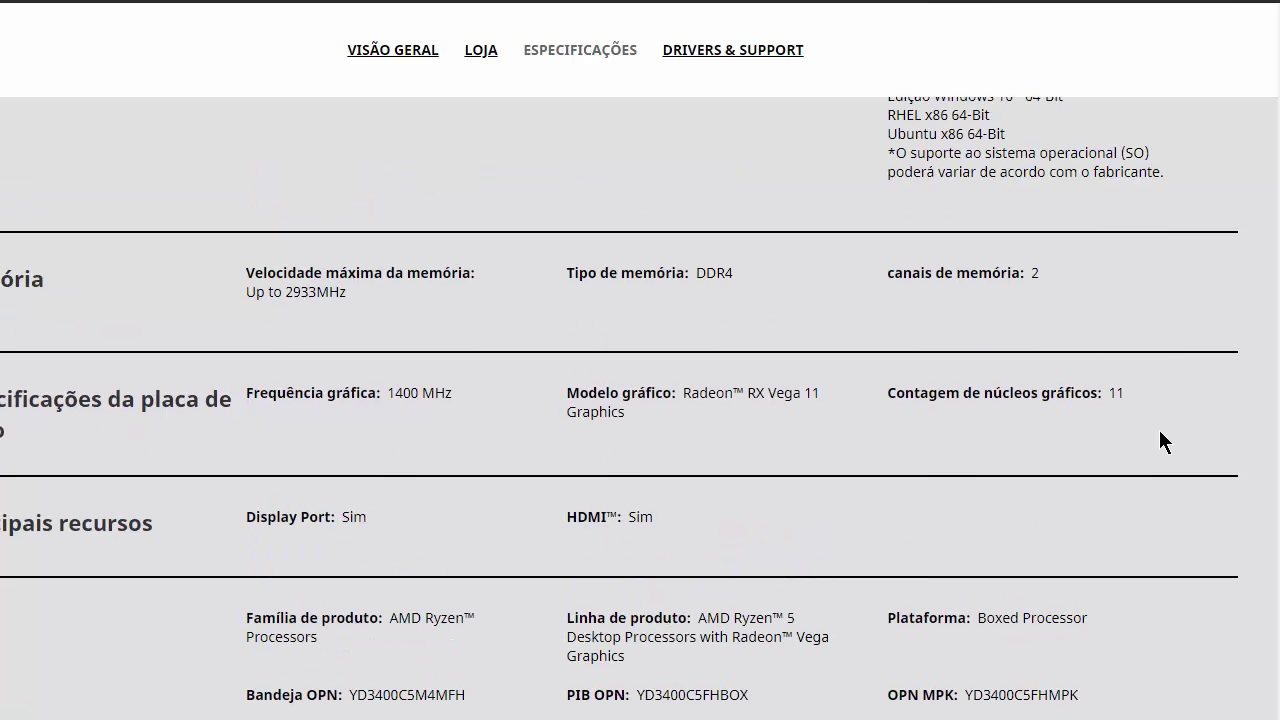
{"action": "scroll", "coordinate": [1160, 432], "scroll_direction": "up", "scroll_amount": 2}
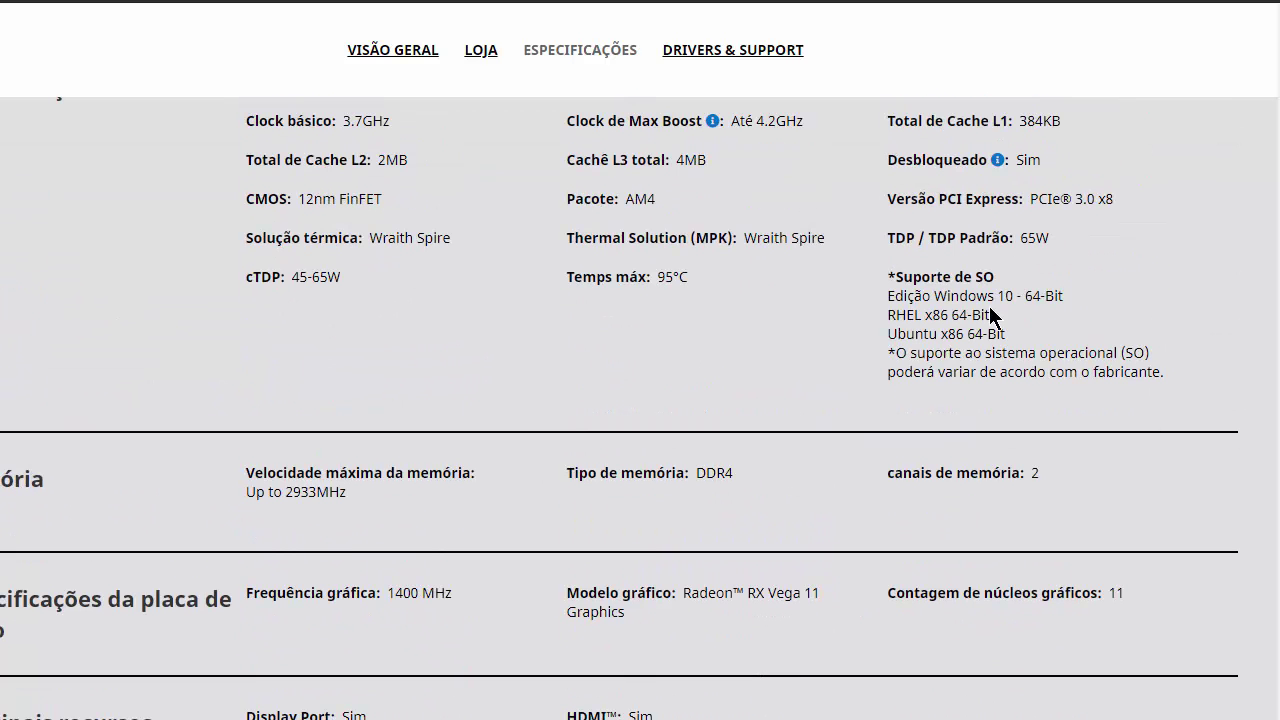
{"action": "scroll", "coordinate": [989, 306], "scroll_direction": "down", "scroll_amount": 6}
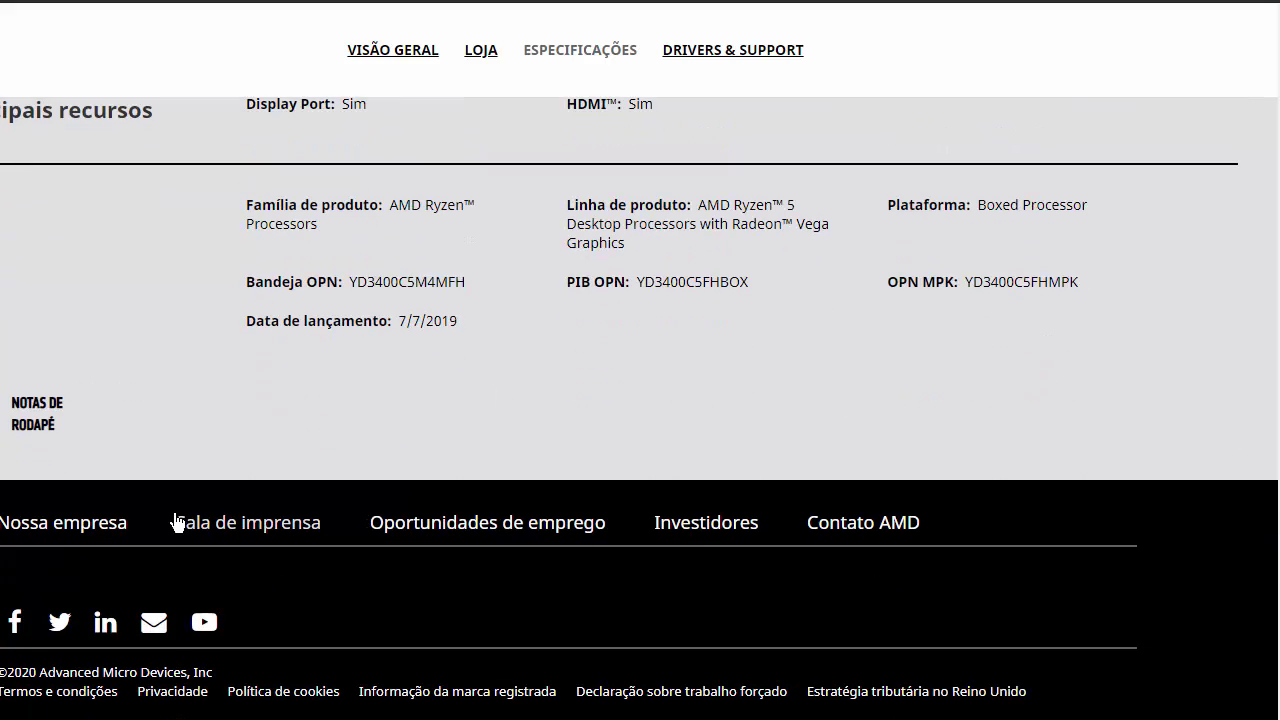
{"action": "scroll", "coordinate": [251, 443], "scroll_direction": "up", "scroll_amount": 6}
{"action": "scroll", "coordinate": [672, 530], "scroll_direction": "up", "scroll_amount": 6}
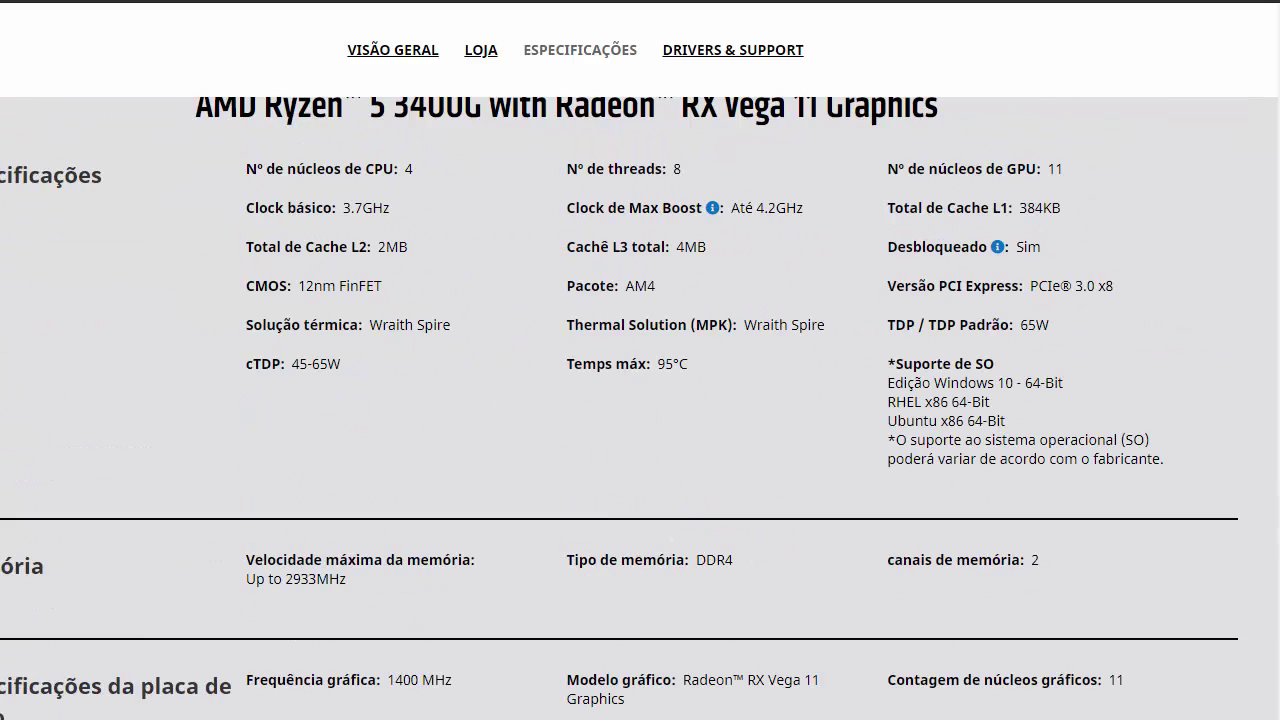
Step: Return to the product page's overview area and jump back to the Ryzen 5 3400G specifications section
{"action": "scroll", "coordinate": [790, 508], "scroll_direction": "up", "scroll_amount": 4}
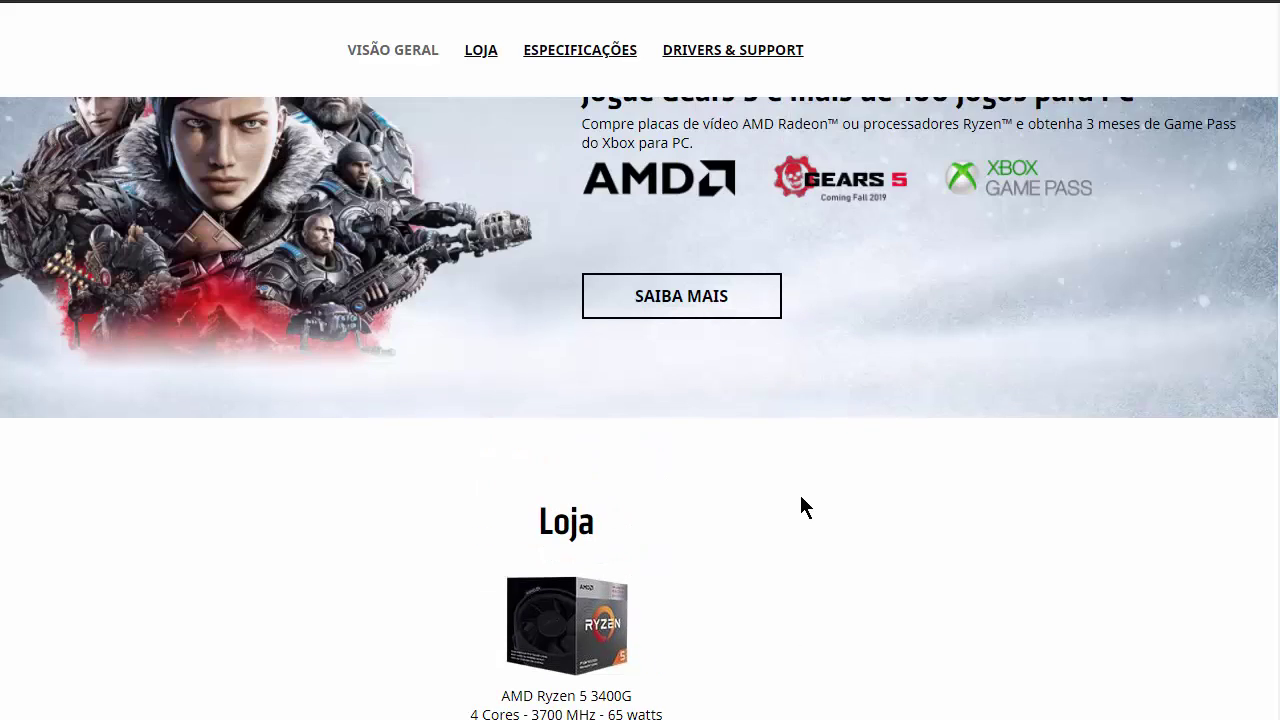
{"action": "scroll", "coordinate": [888, 520], "scroll_direction": "up", "scroll_amount": 1}
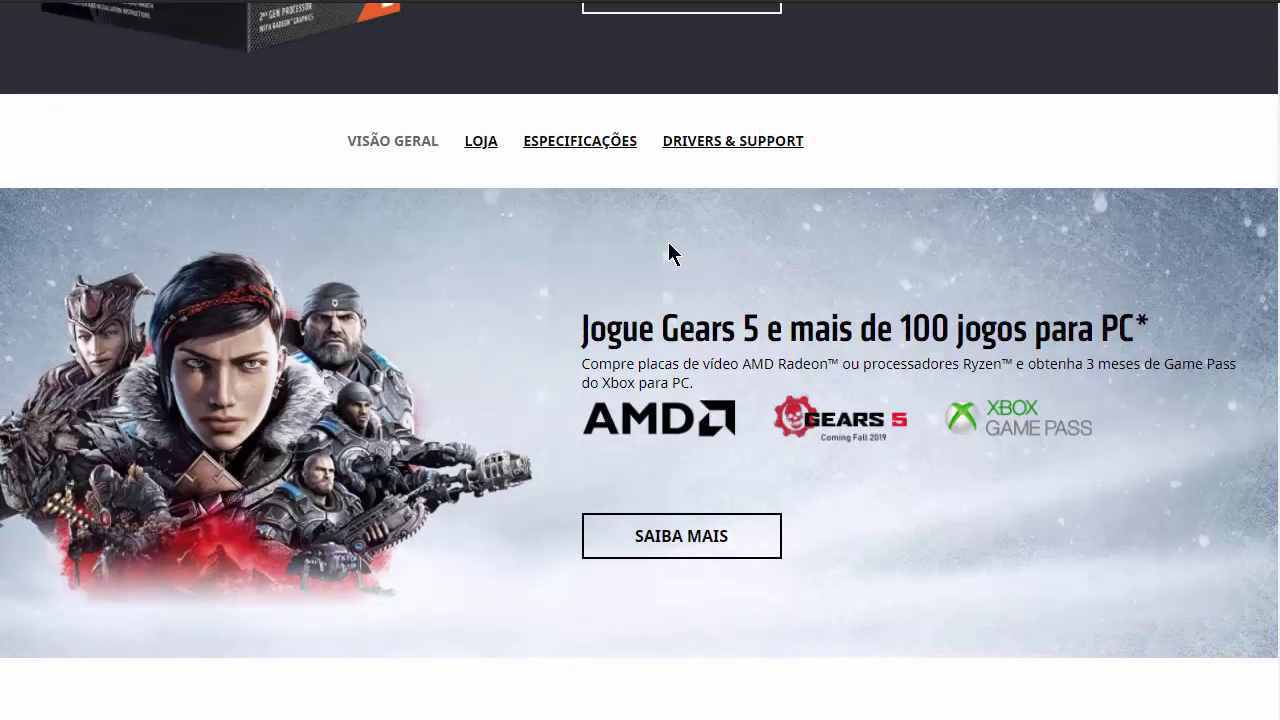
{"action": "left_click", "coordinate": [575, 141]}
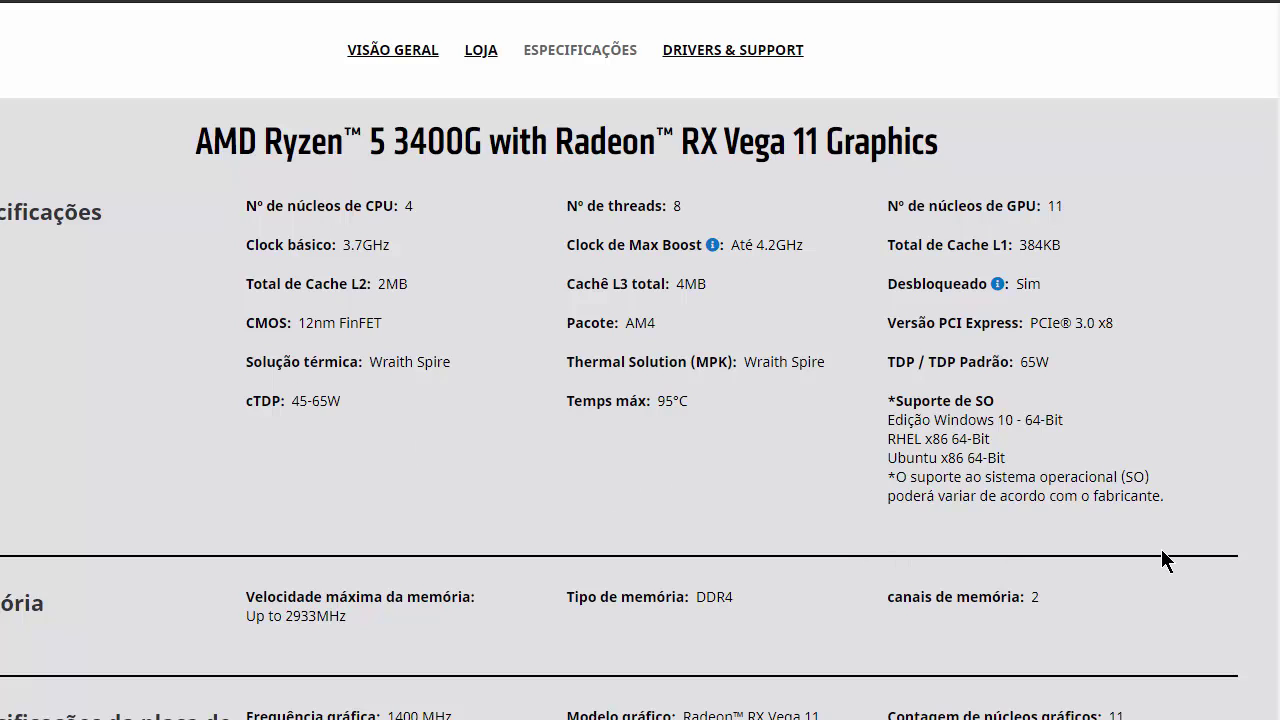
Step: Switch to the CPU-Z and Ryzen Master windows and show the Radeon RX Vega 11 graphics details in CPU-Z
{"action": "key", "text": "alt+Tab"}
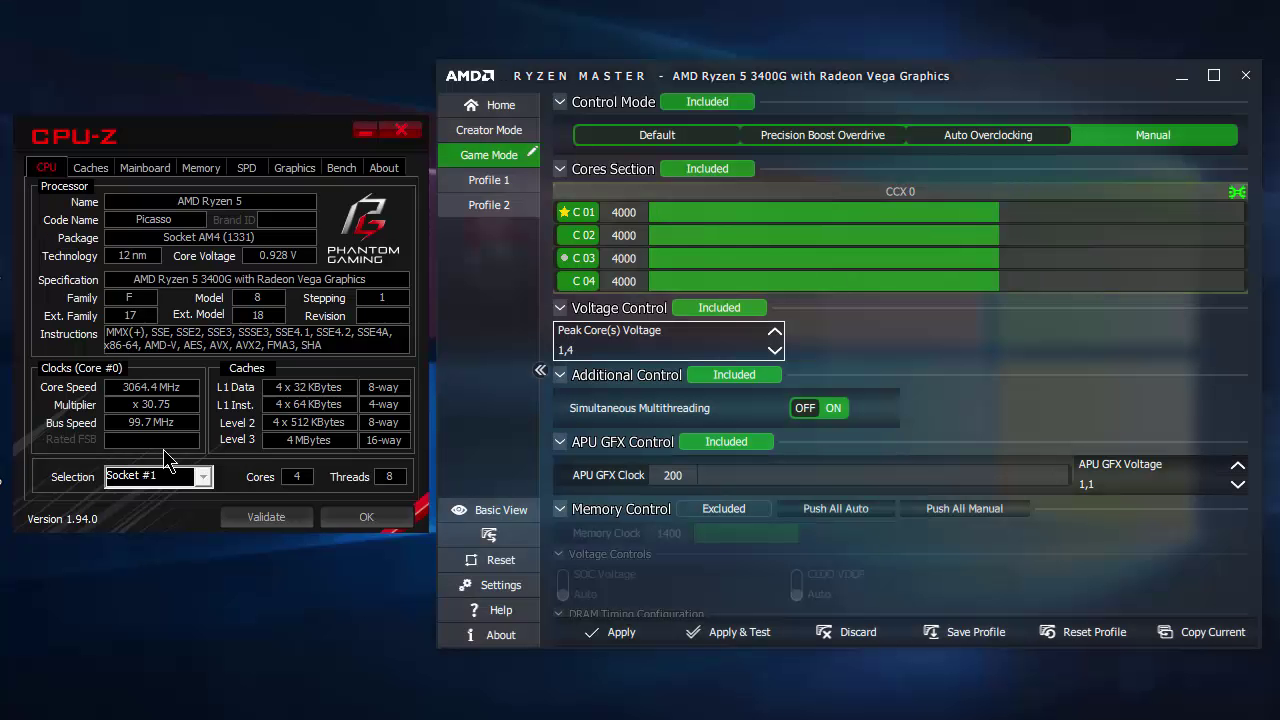
{"action": "left_click", "coordinate": [293, 169]}
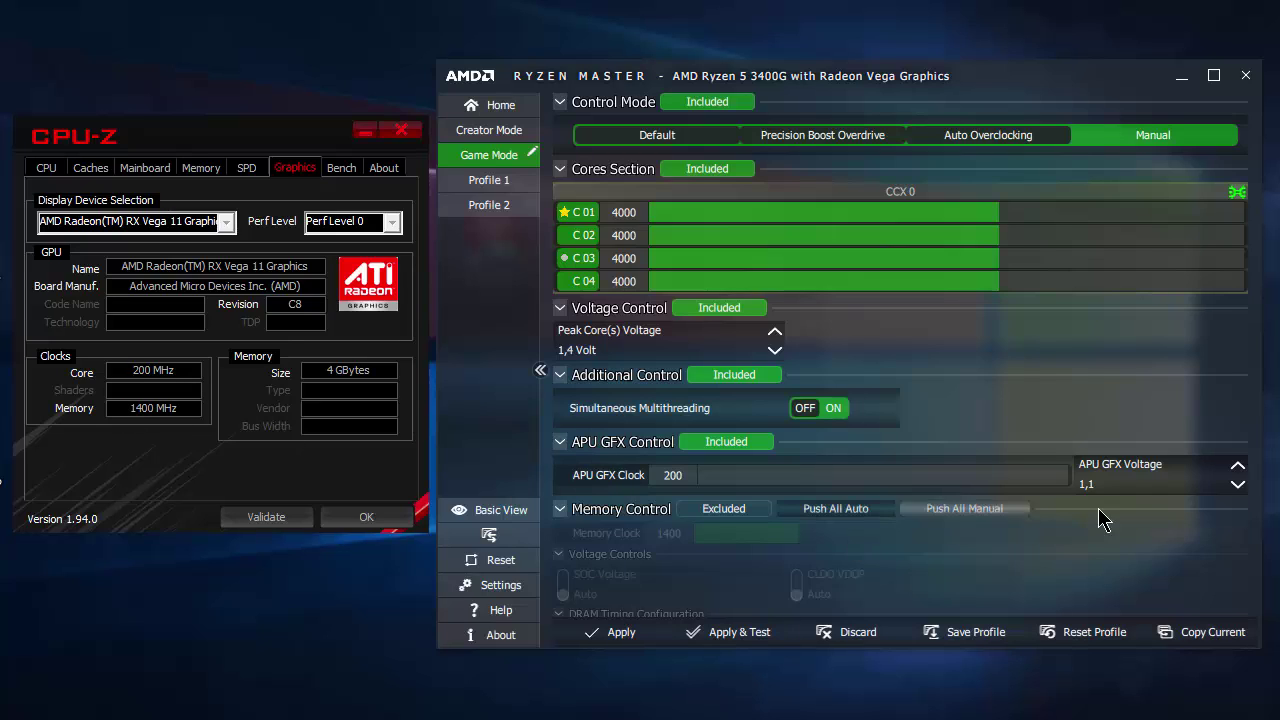
{"action": "mouse_move", "coordinate": [810, 719]}
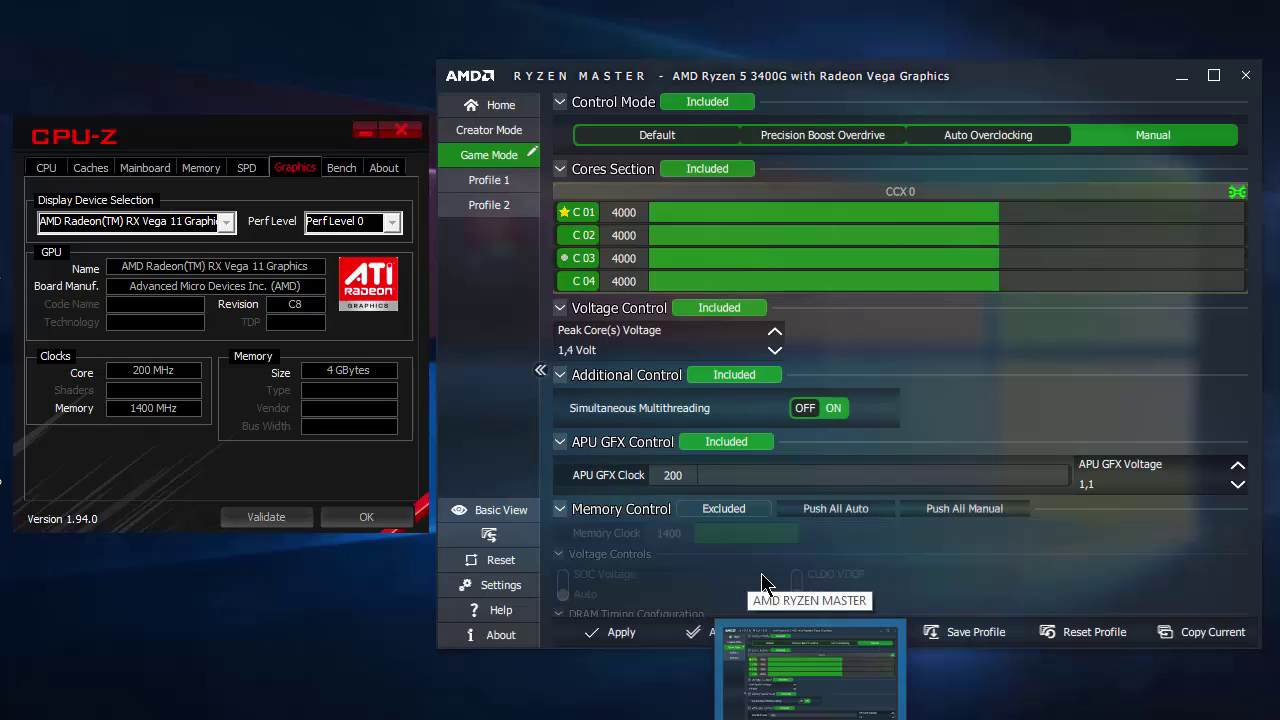
Step: In Ryzen Master's Game Mode profile, set the APU GFX Clock to 1600 and the APU GFX Voltage to 1,2
{"action": "left_click_drag", "start_coordinate": [705, 475], "coordinate": [915, 479]}
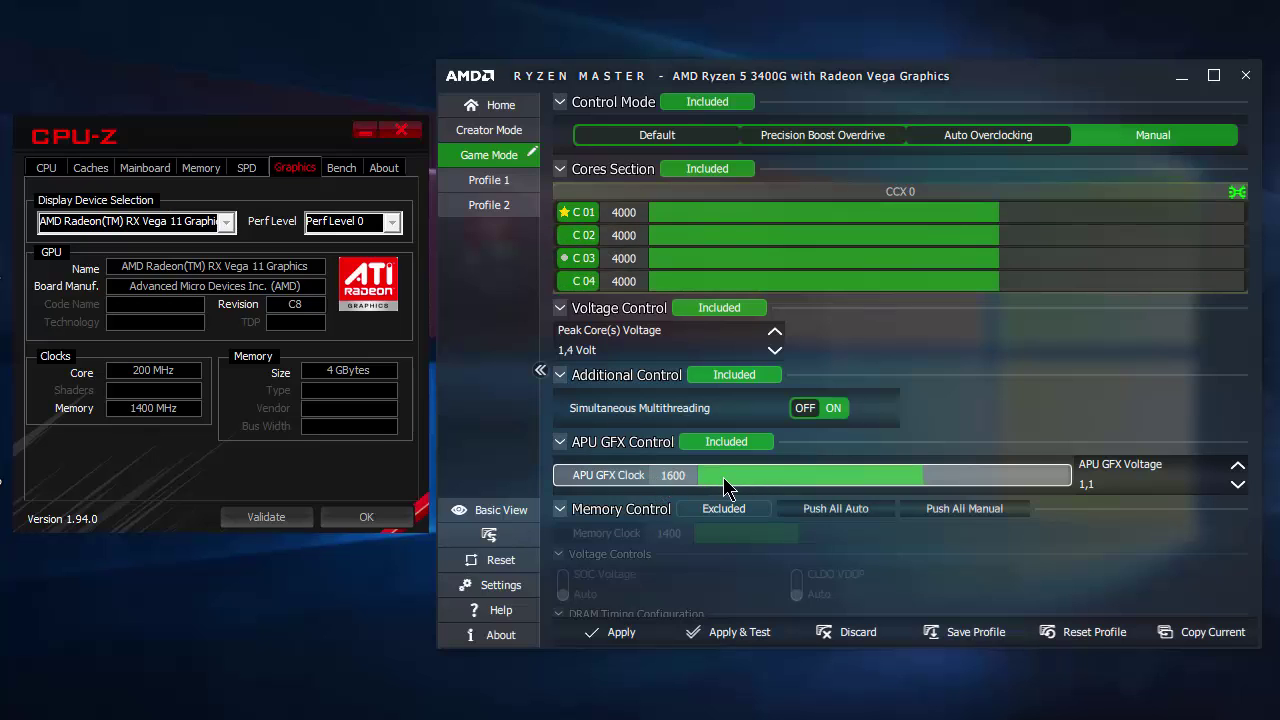
{"action": "mouse_move", "coordinate": [723, 477]}
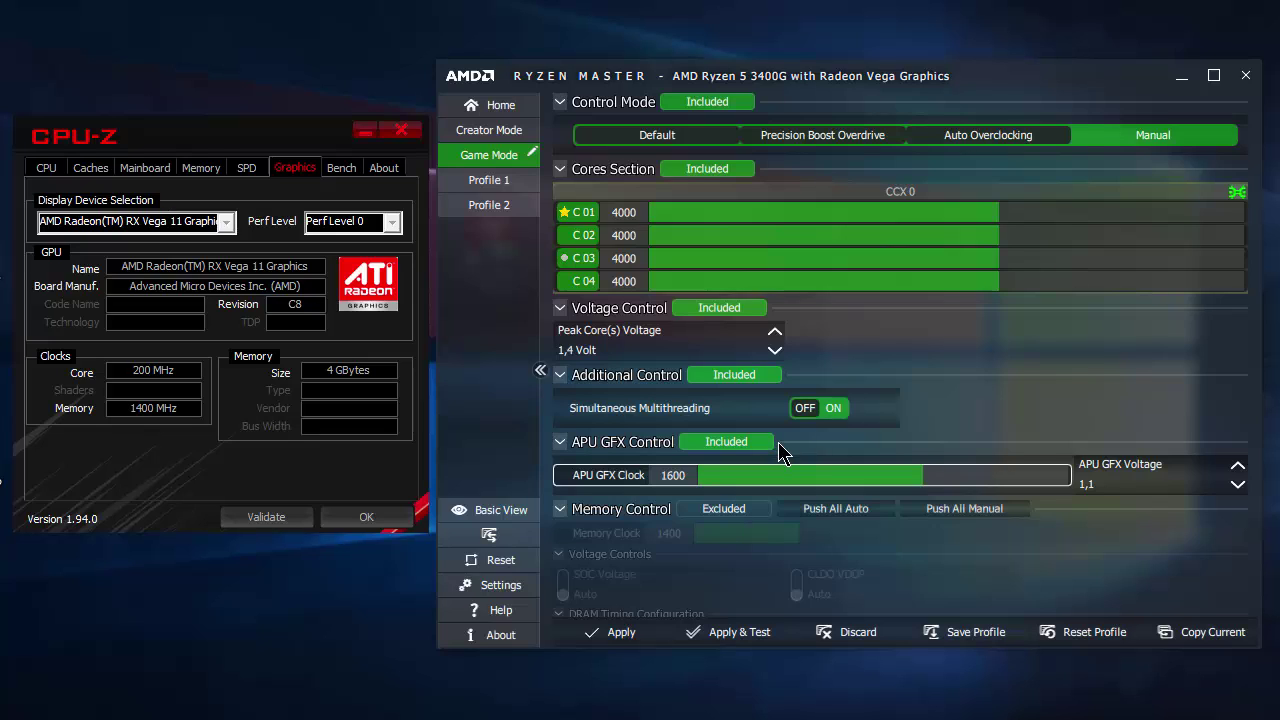
{"action": "mouse_move", "coordinate": [806, 478]}
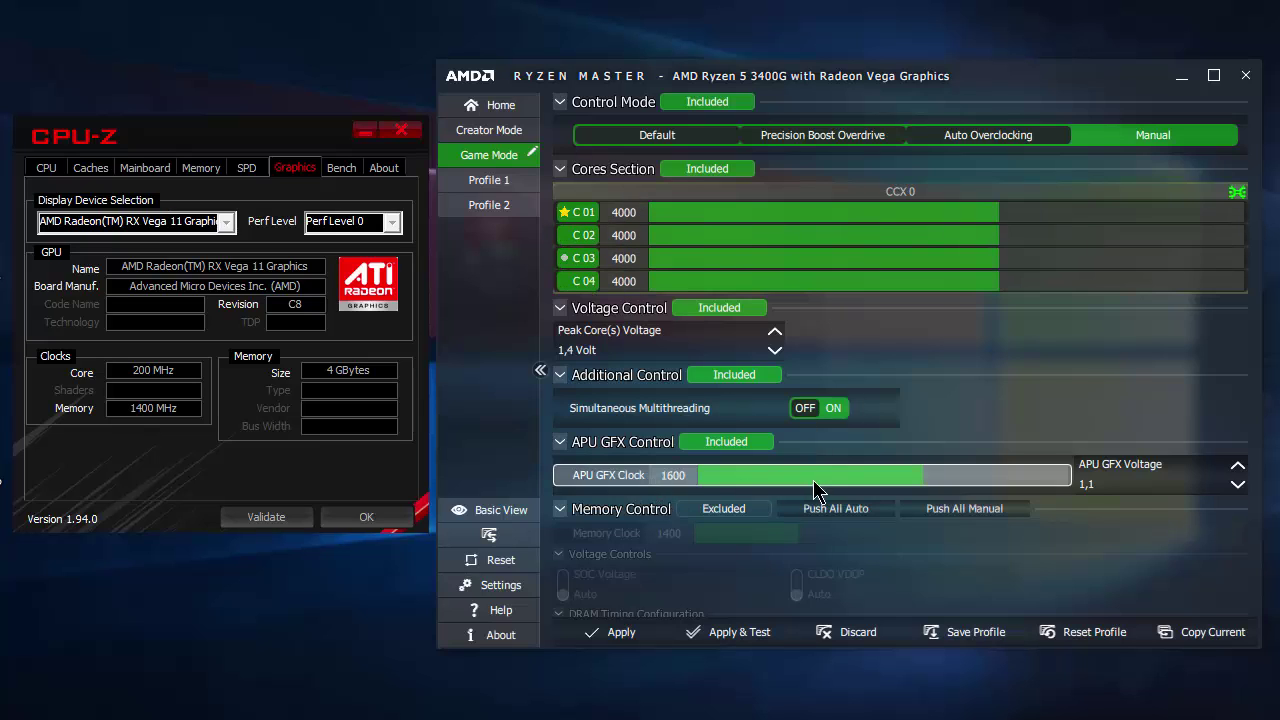
{"action": "left_click", "coordinate": [1240, 466]}
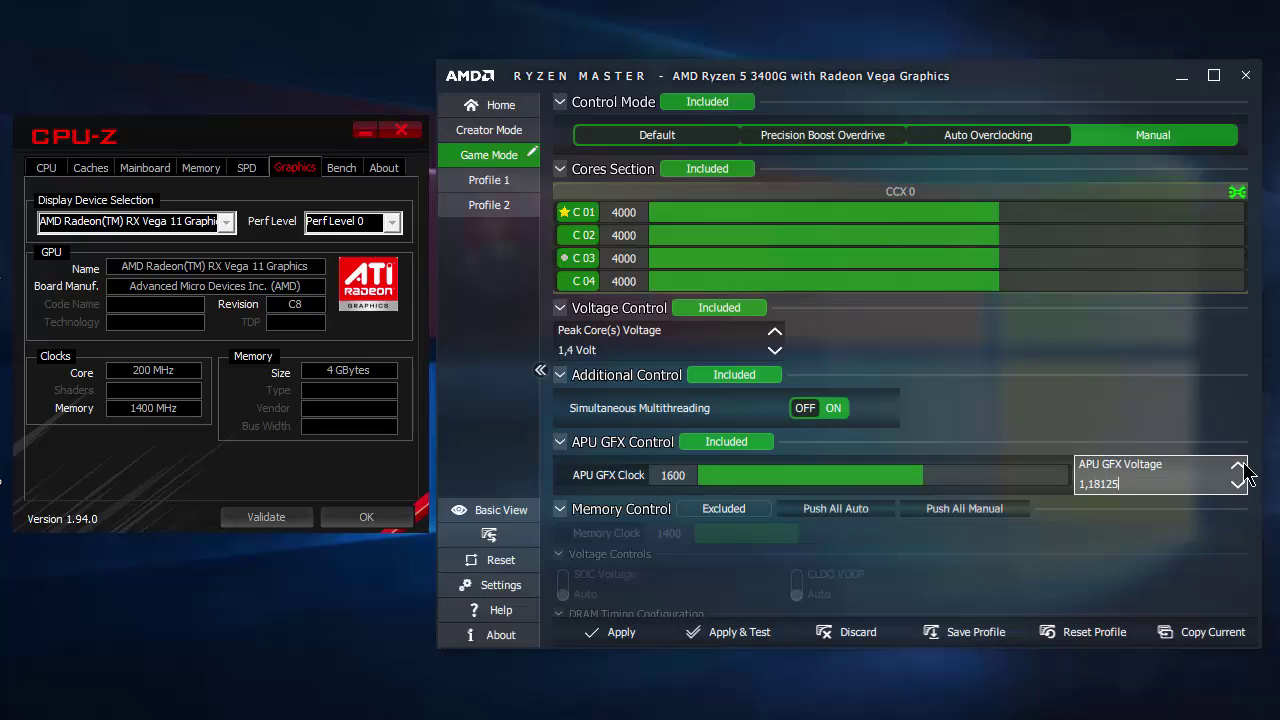
{"action": "left_click", "coordinate": [1240, 485]}
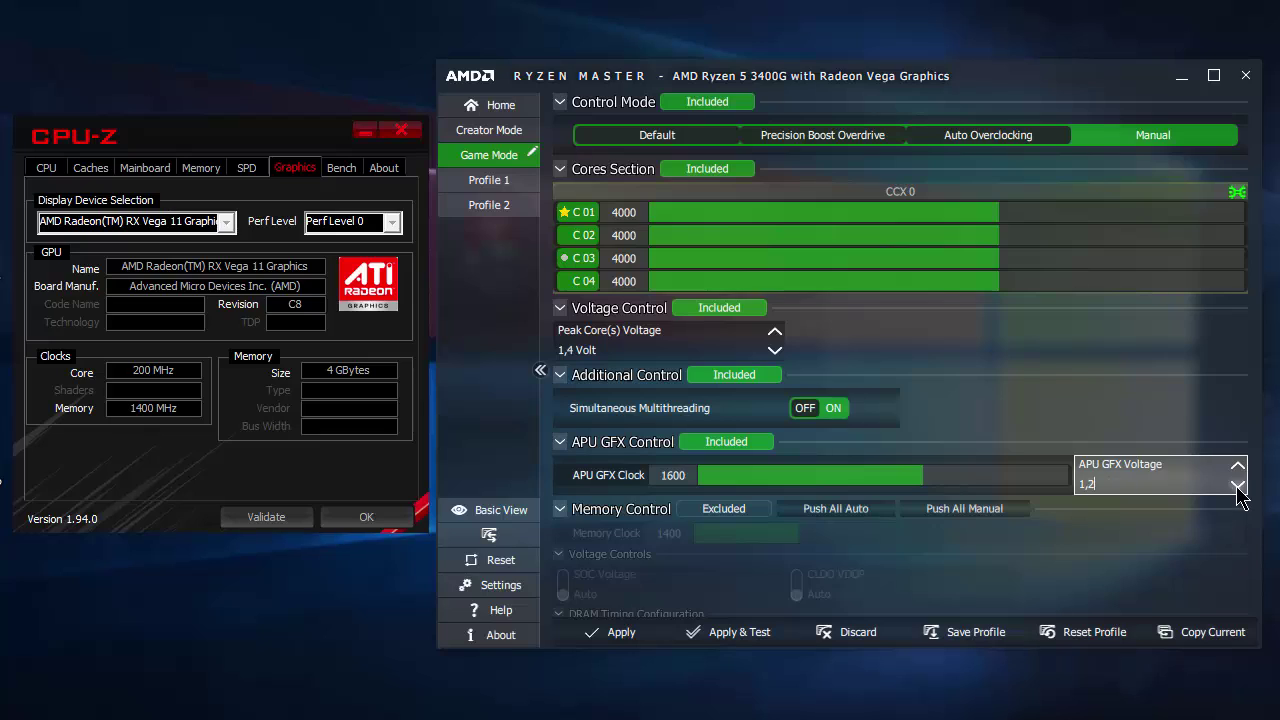
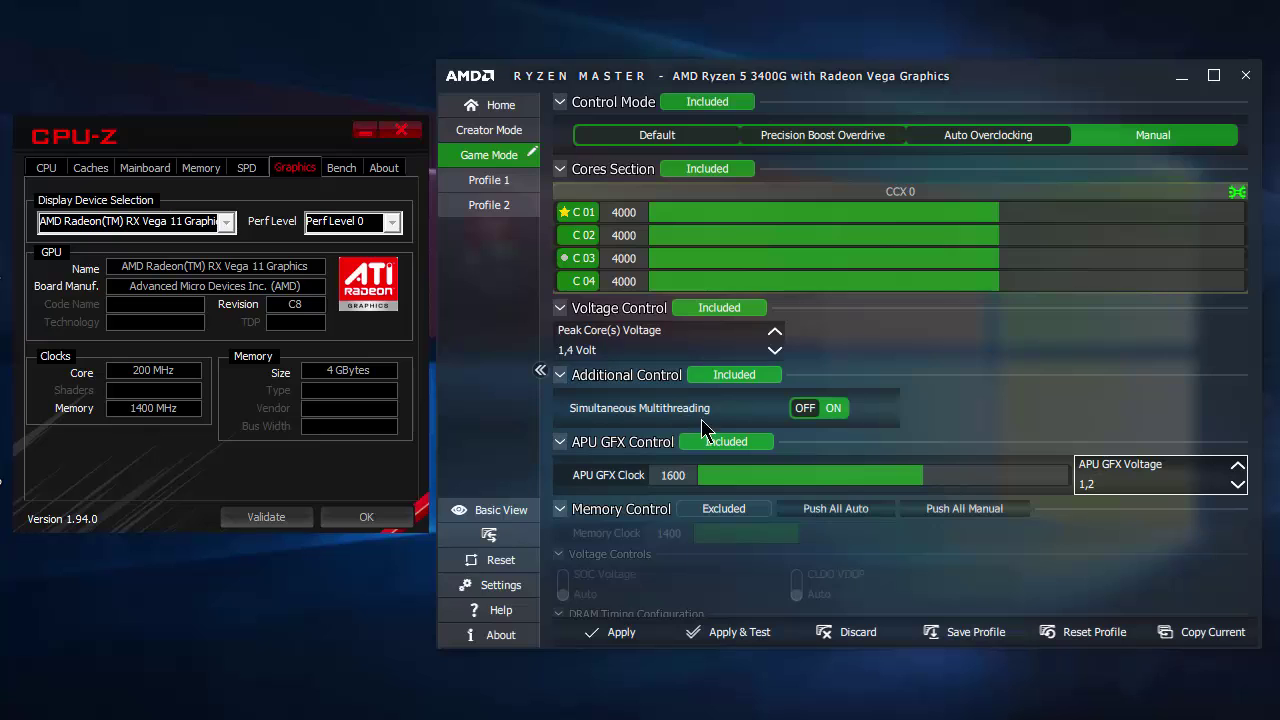
Step: Apply and stress-test the Game Mode settings, apply them once more, and close Ryzen Master
{"action": "left_click", "coordinate": [752, 650]}
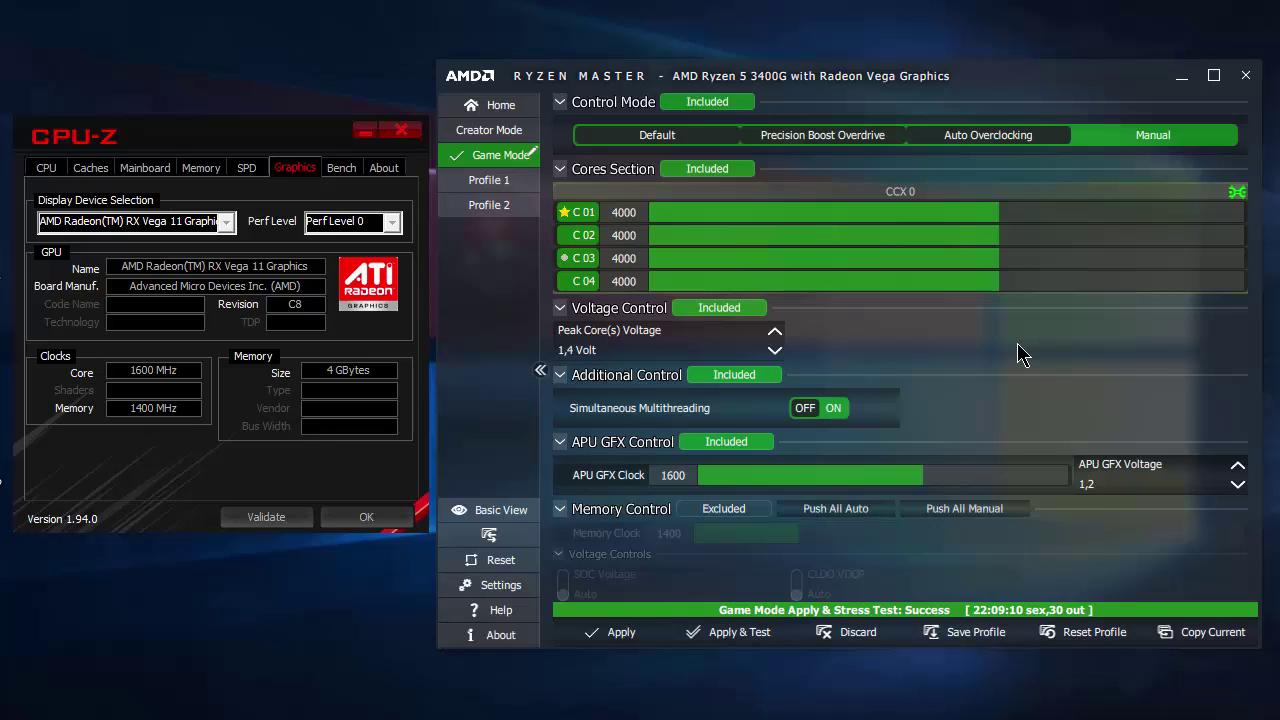
{"action": "left_click", "coordinate": [614, 632]}
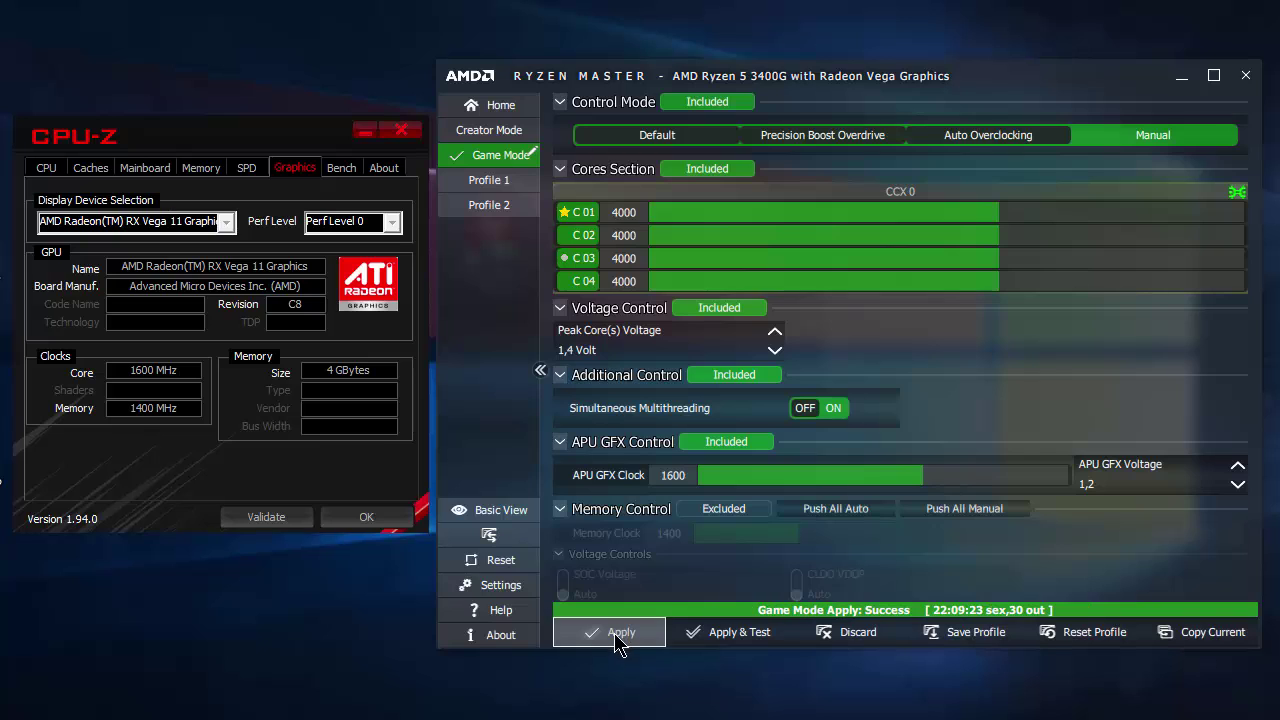
{"action": "left_click", "coordinate": [1246, 75]}
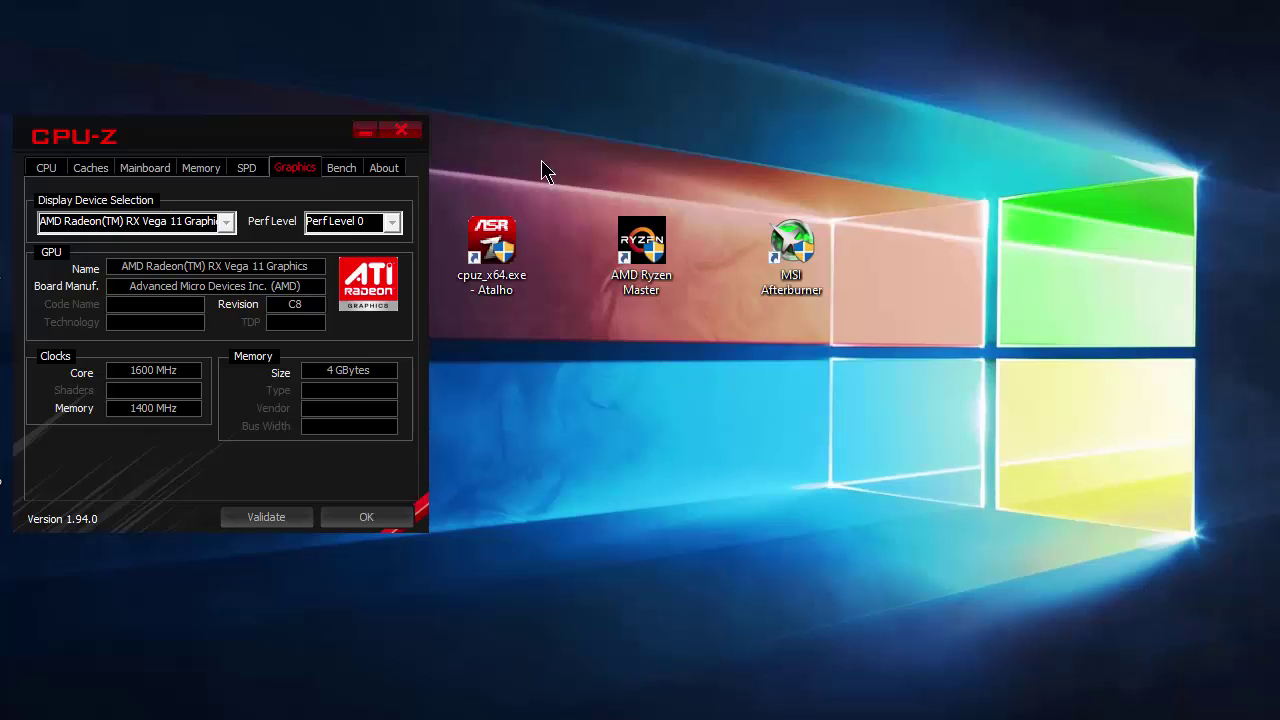
Step: Move CPU-Z to the middle of the desktop and show its processor details to check the overclocked core speed and voltage
{"action": "left_click_drag", "start_coordinate": [258, 138], "coordinate": [619, 153]}
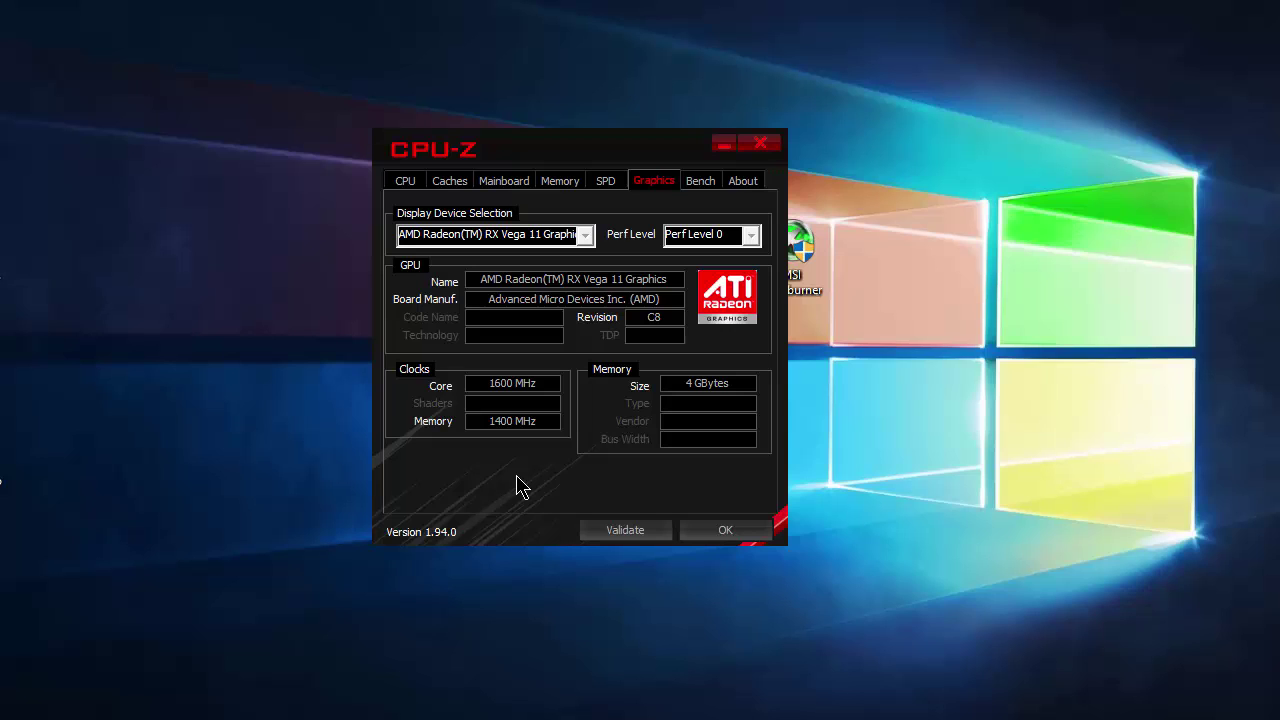
{"action": "left_click", "coordinate": [406, 181]}
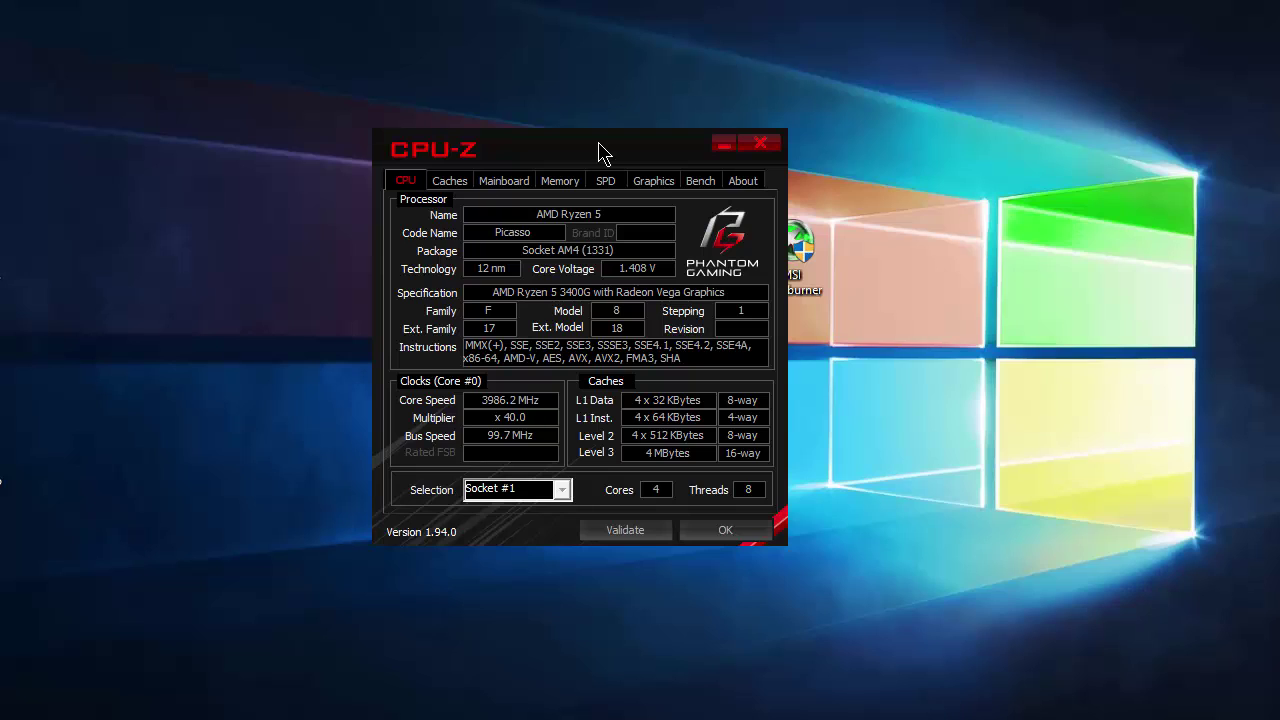
{"action": "left_click_drag", "start_coordinate": [600, 152], "coordinate": [549, 152]}
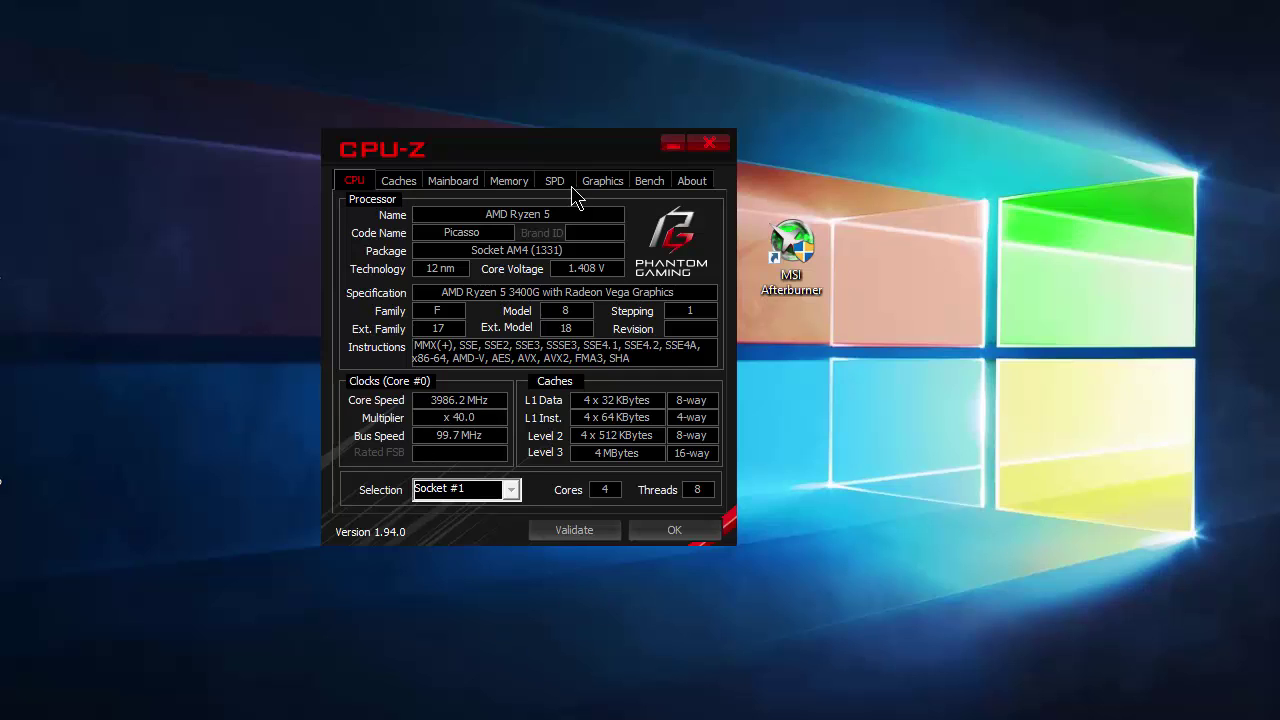
Step: Move CPU-Z aside, launch MSI Afterburner to check the GPU and memory clocks, and close it
{"action": "left_click_drag", "start_coordinate": [585, 162], "coordinate": [298, 172]}
{"action": "double_click", "coordinate": [797, 255]}
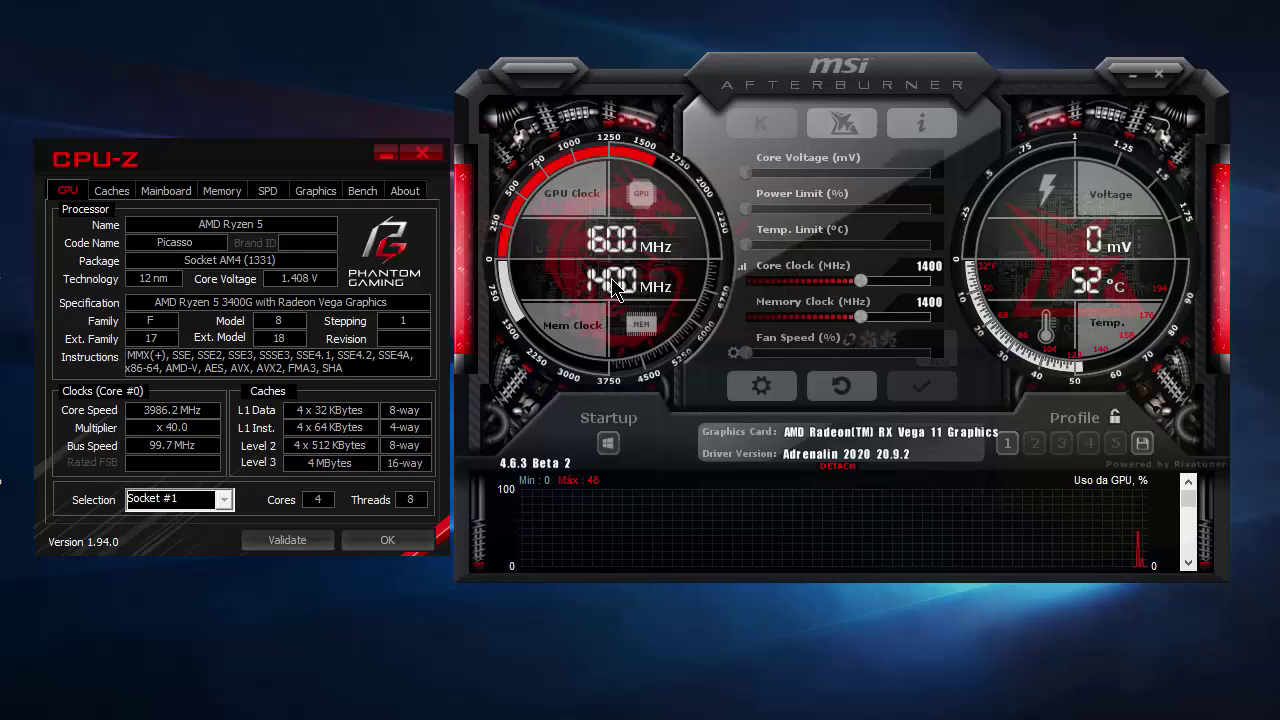
{"action": "left_click", "coordinate": [1159, 75]}
Step: Bring CPU-Z back to the centre of the desktop and run its CPU benchmark on the 3400G
{"action": "left_click_drag", "start_coordinate": [198, 156], "coordinate": [557, 187]}
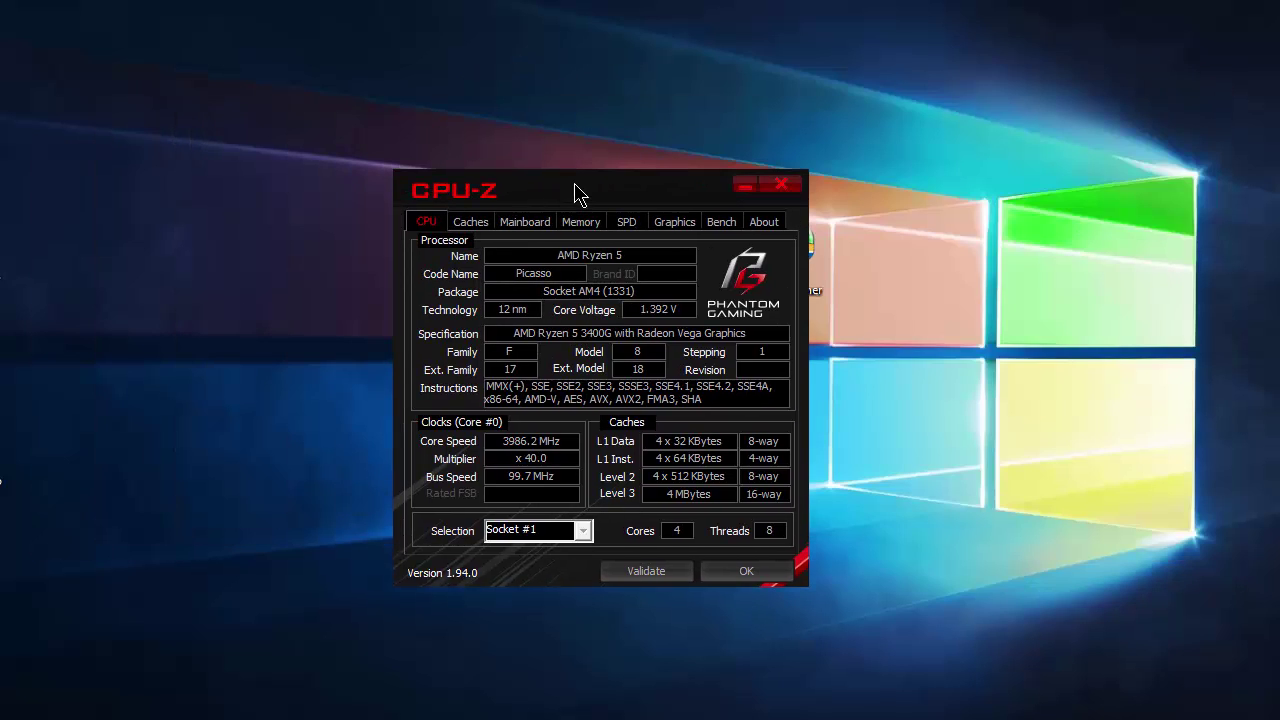
{"action": "left_click", "coordinate": [722, 224]}
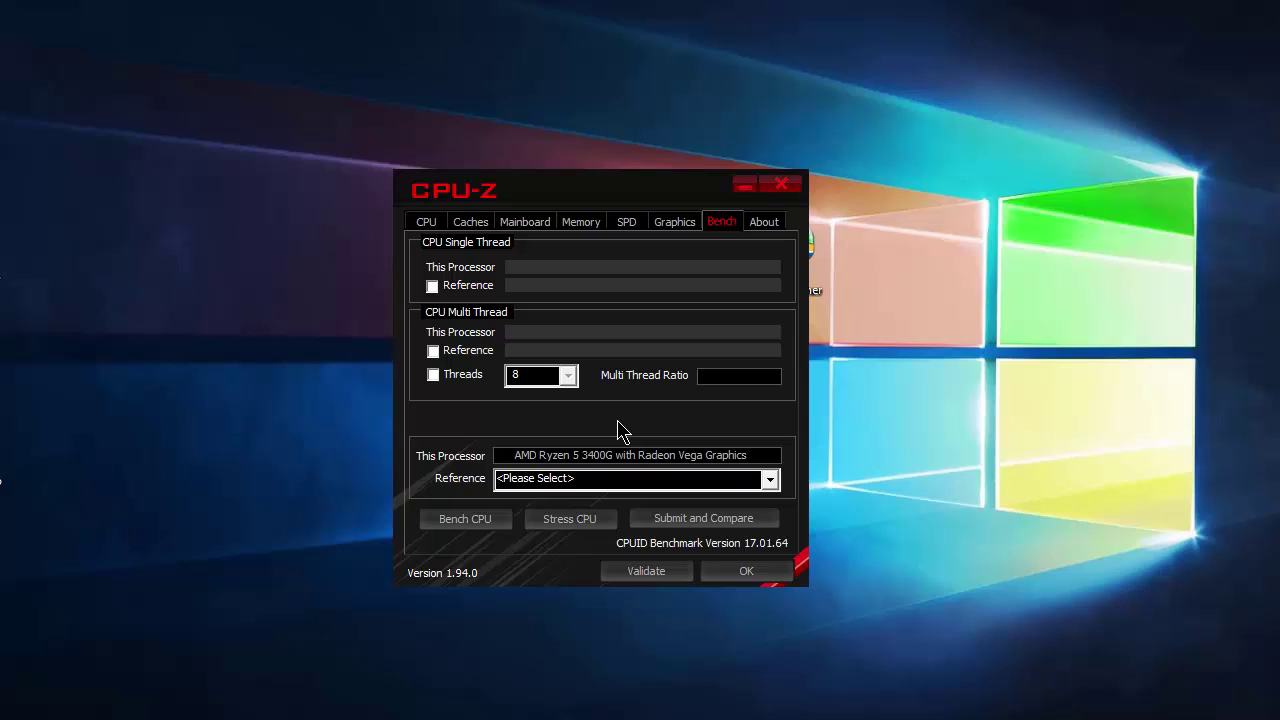
{"action": "left_click", "coordinate": [466, 519]}
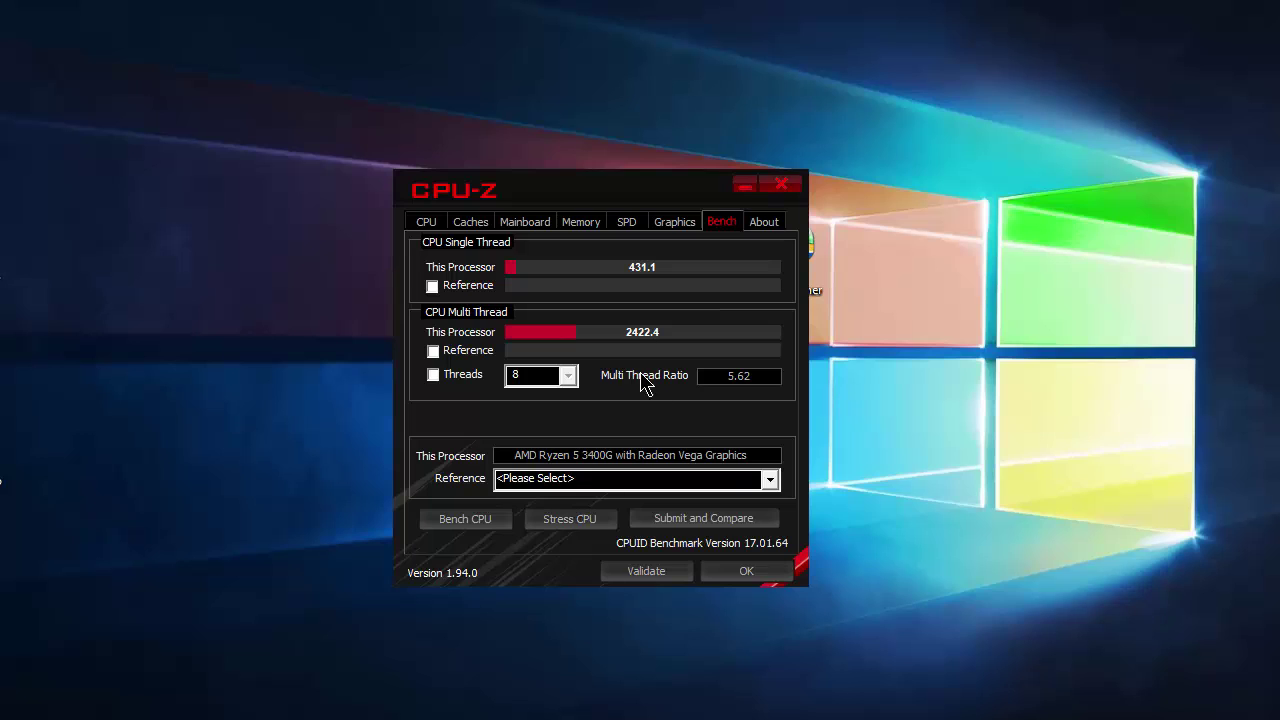
Step: Choose the AMD Ryzen 5 1600 Six-Core Processor (6C/12T) as the benchmark reference for comparison
{"action": "left_click", "coordinate": [628, 481]}
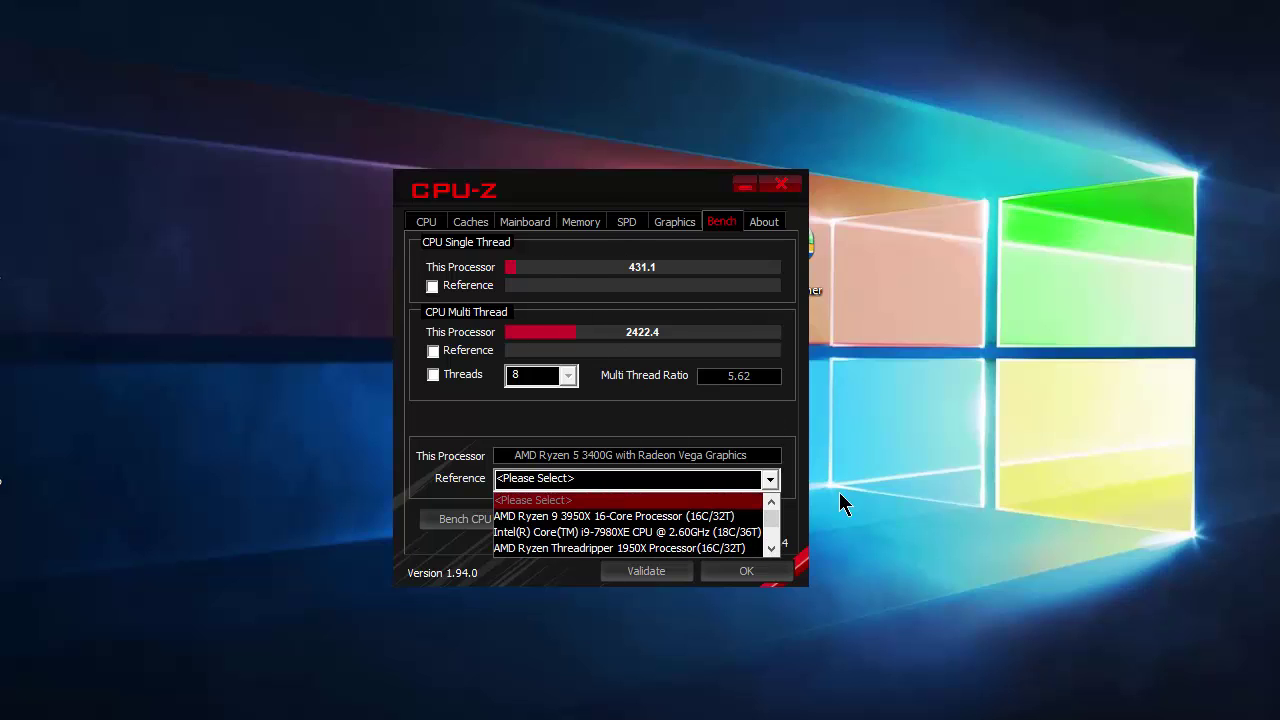
{"action": "left_click", "coordinate": [771, 549]}
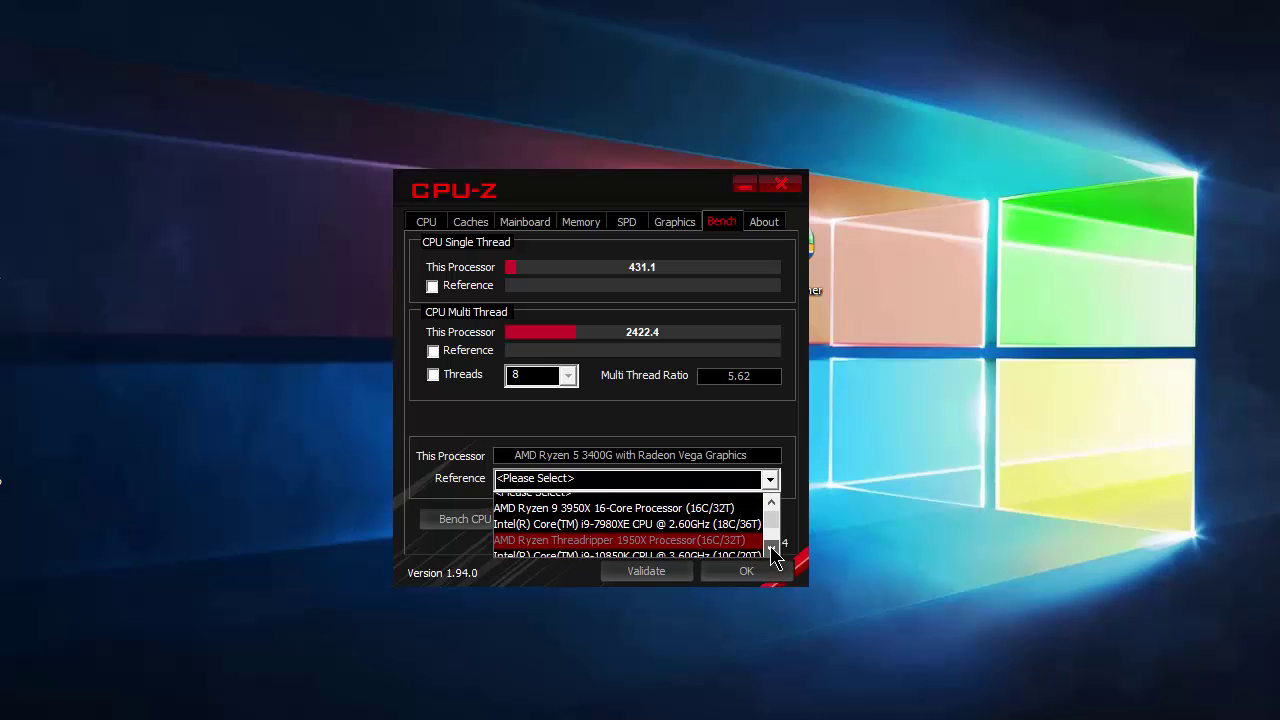
{"action": "left_click", "coordinate": [771, 549]}
{"action": "left_click", "coordinate": [771, 549]}
{"action": "left_click", "coordinate": [771, 549]}
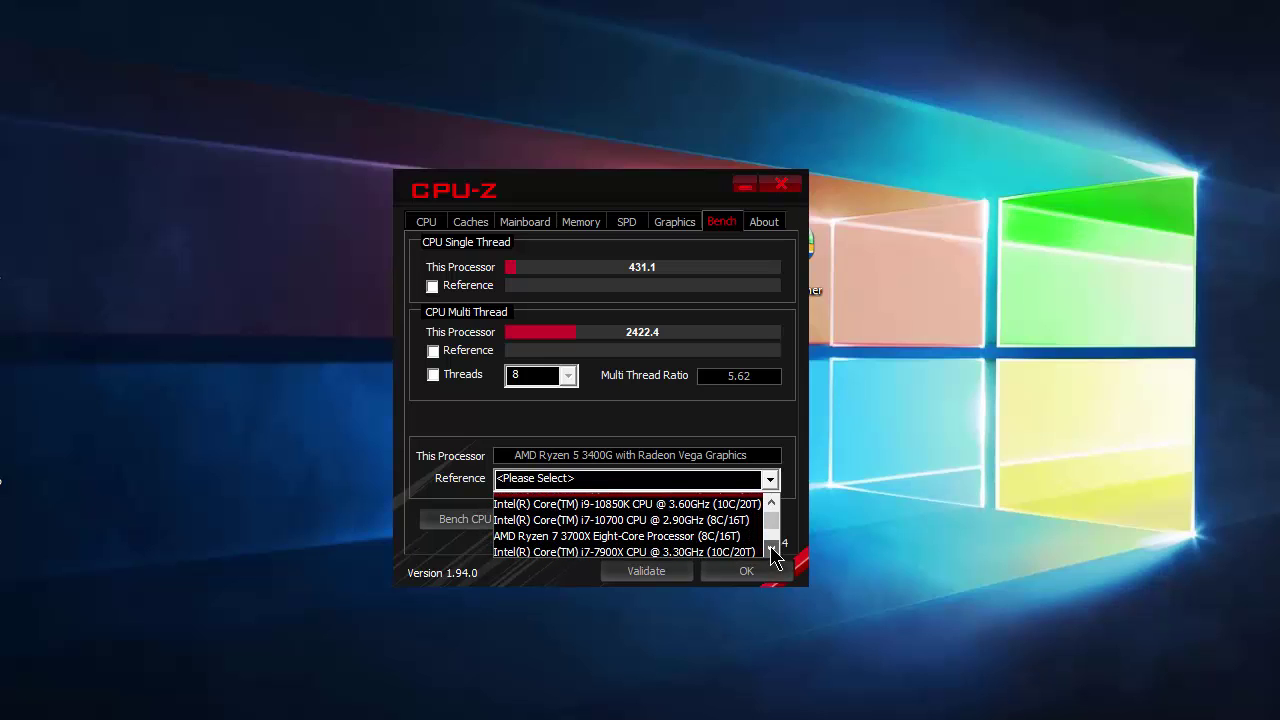
{"action": "left_click", "coordinate": [771, 549]}
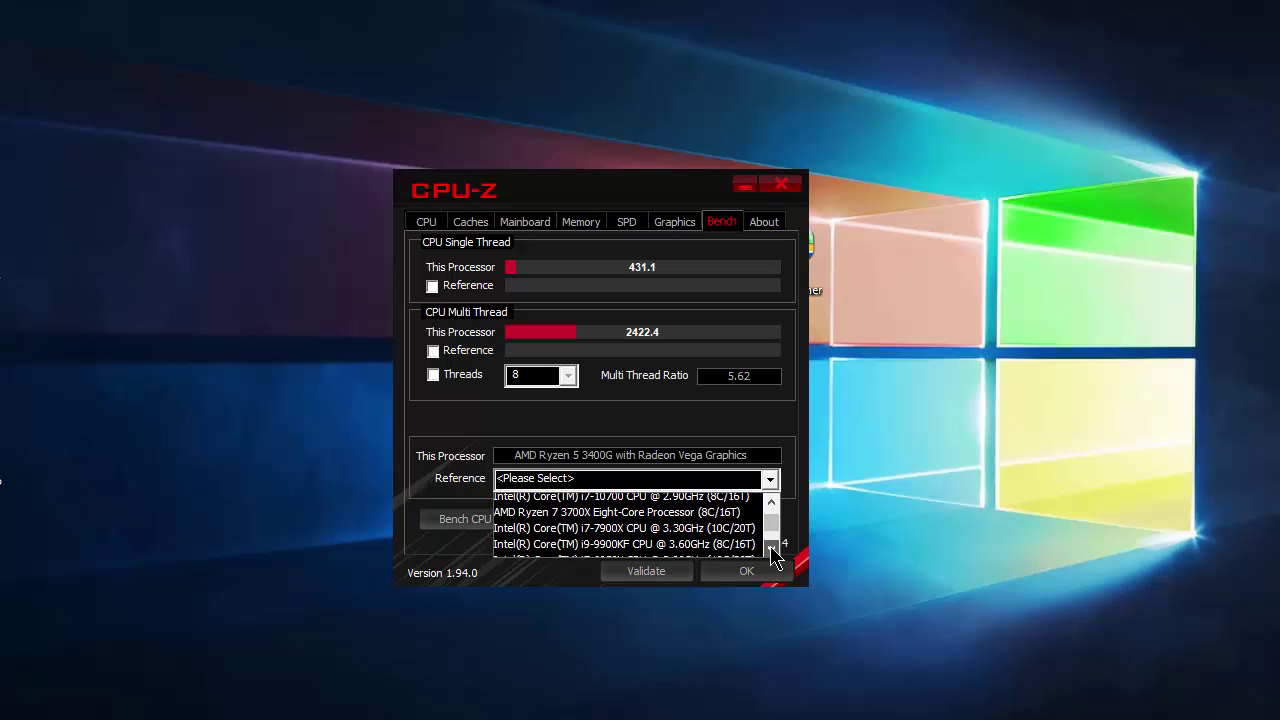
{"action": "left_click", "coordinate": [771, 549]}
{"action": "left_click", "coordinate": [771, 549]}
{"action": "left_click", "coordinate": [771, 549]}
{"action": "left_click", "coordinate": [771, 549]}
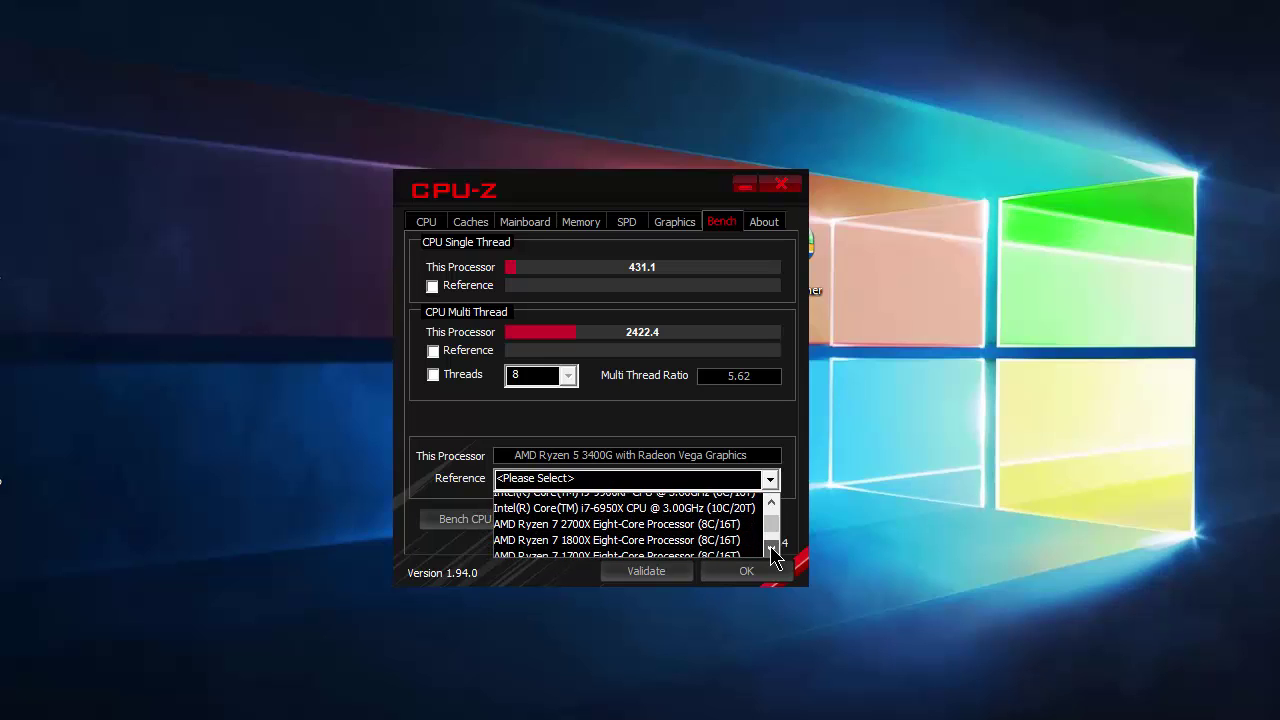
{"action": "left_click", "coordinate": [771, 549]}
{"action": "left_click", "coordinate": [771, 549]}
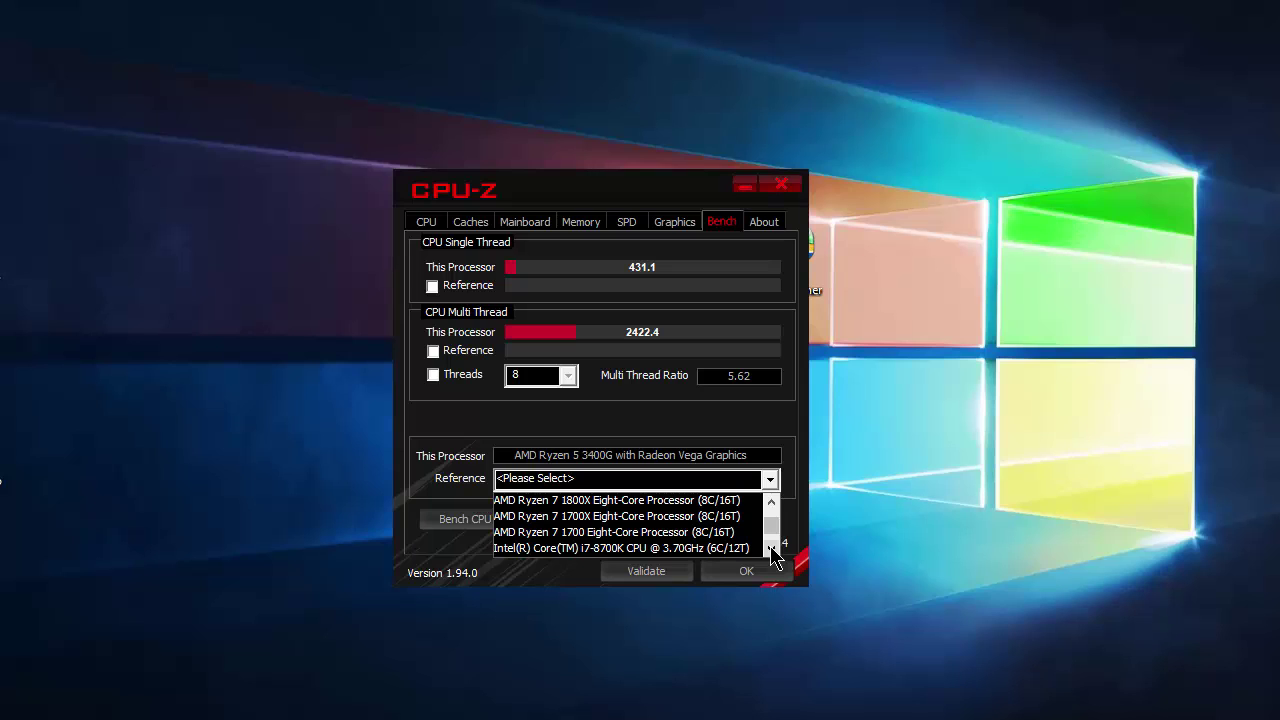
{"action": "left_click", "coordinate": [771, 549]}
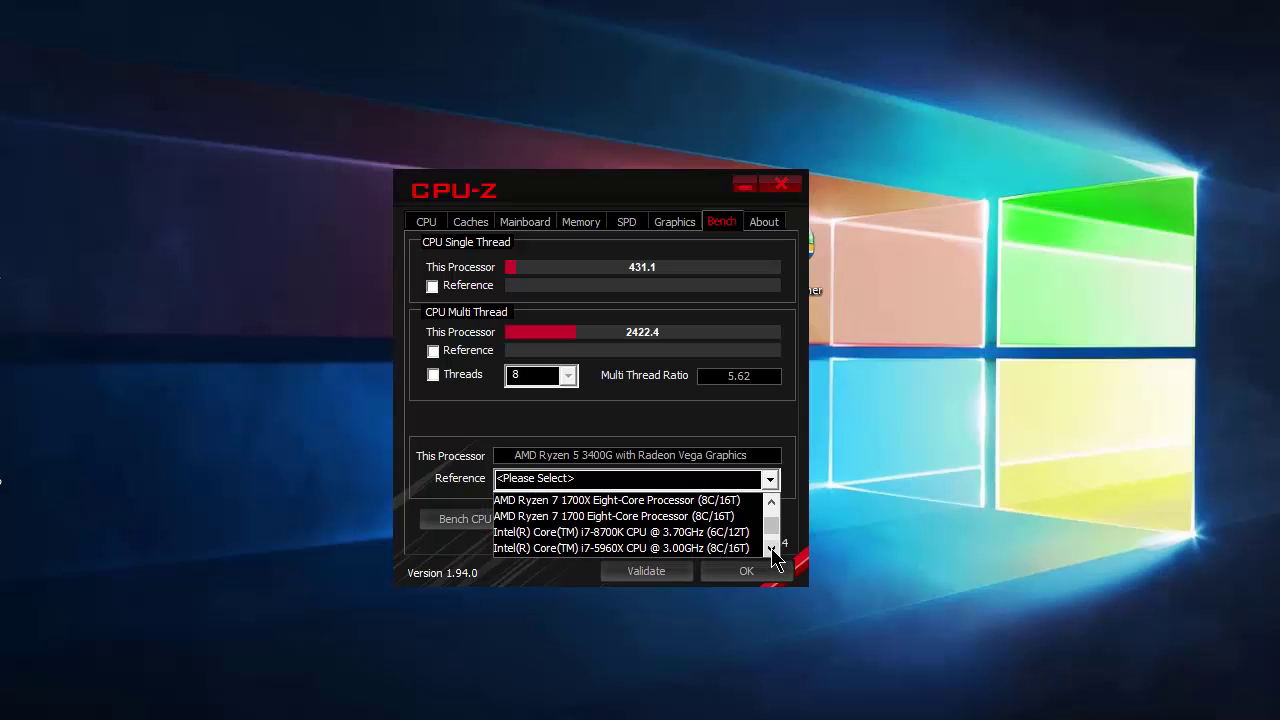
{"action": "left_click", "coordinate": [771, 549]}
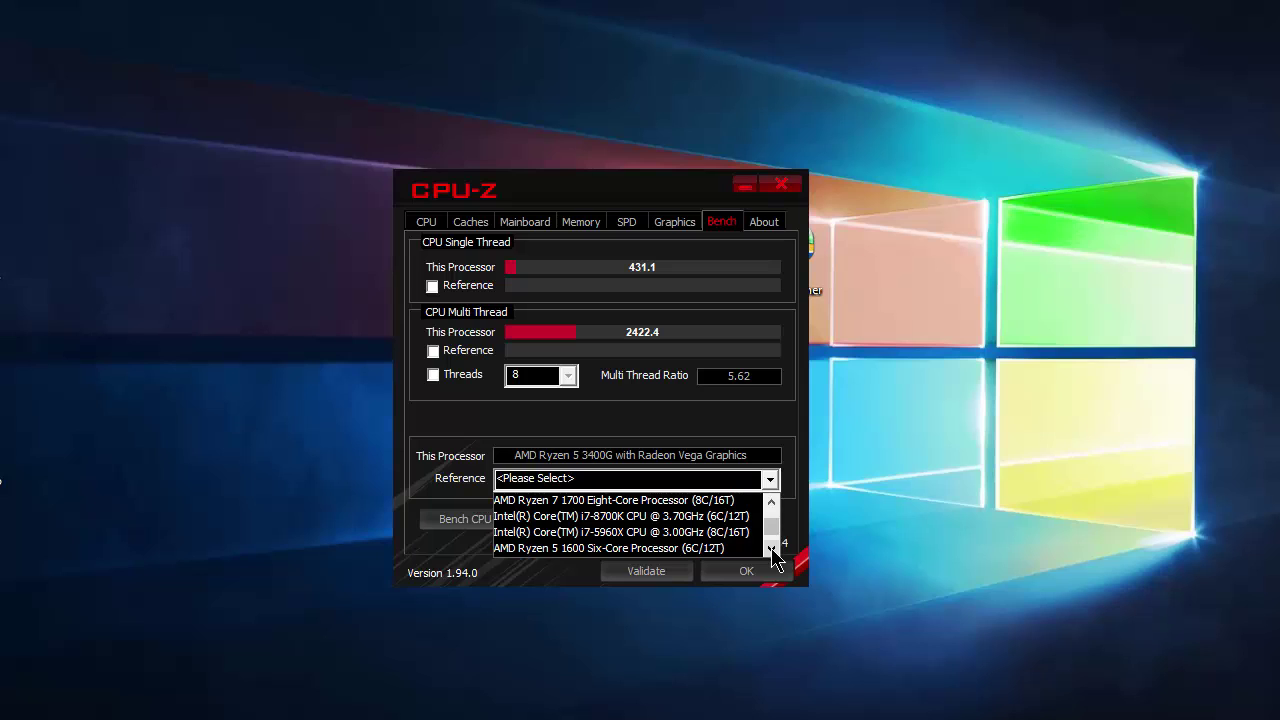
{"action": "left_click", "coordinate": [771, 549]}
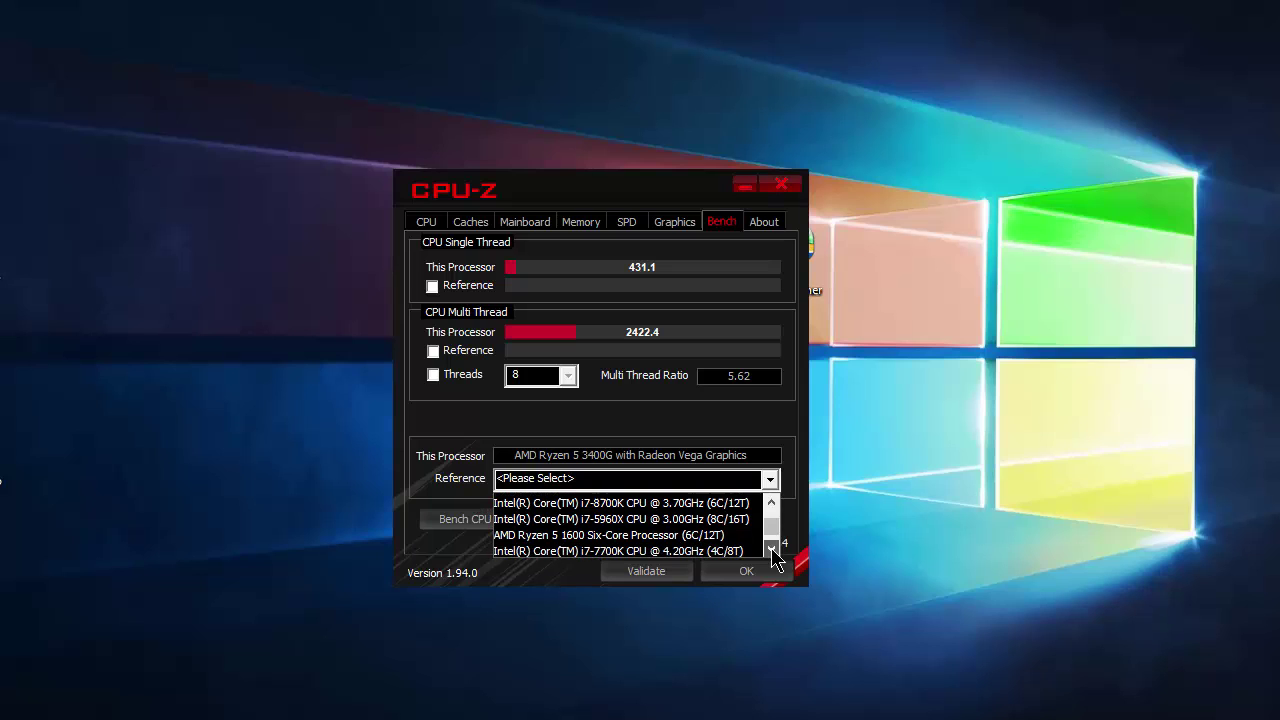
{"action": "left_click", "coordinate": [586, 533]}
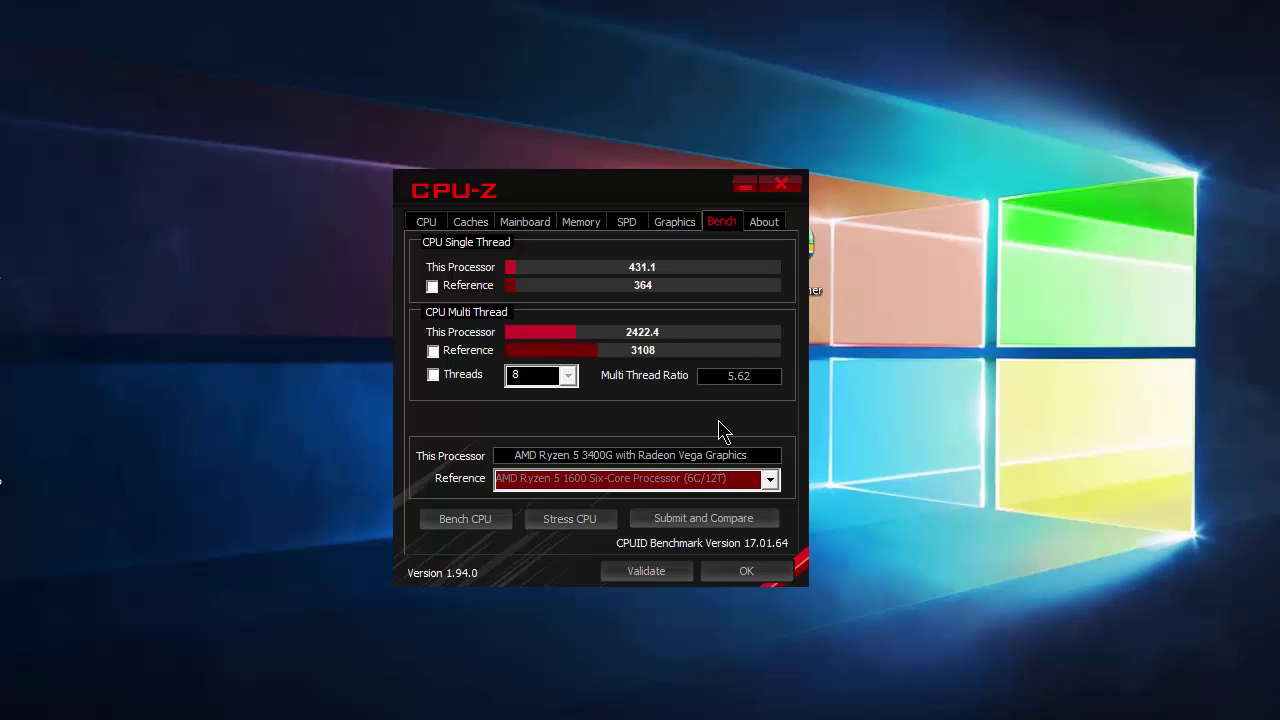
Step: Change the benchmark reference to the Intel Core i7-4790K CPU @ 4.00GHz (4C/8T)
{"action": "left_click", "coordinate": [770, 481]}
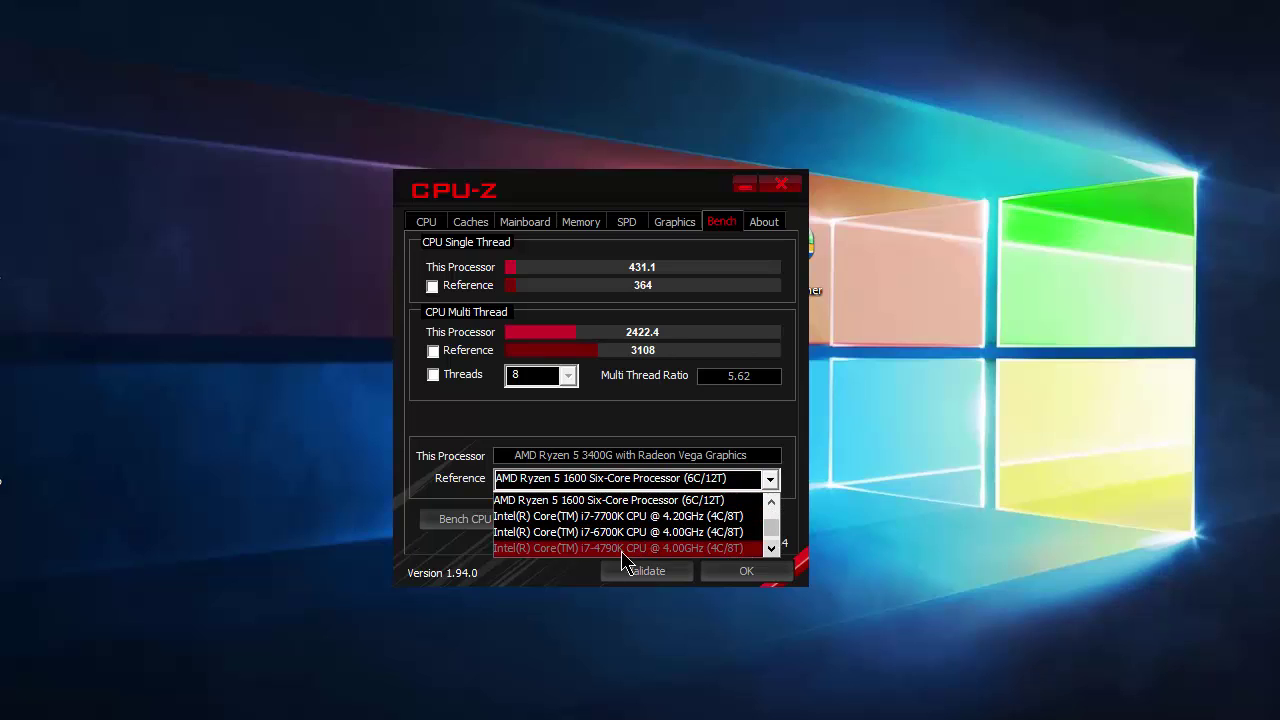
{"action": "left_click", "coordinate": [634, 550]}
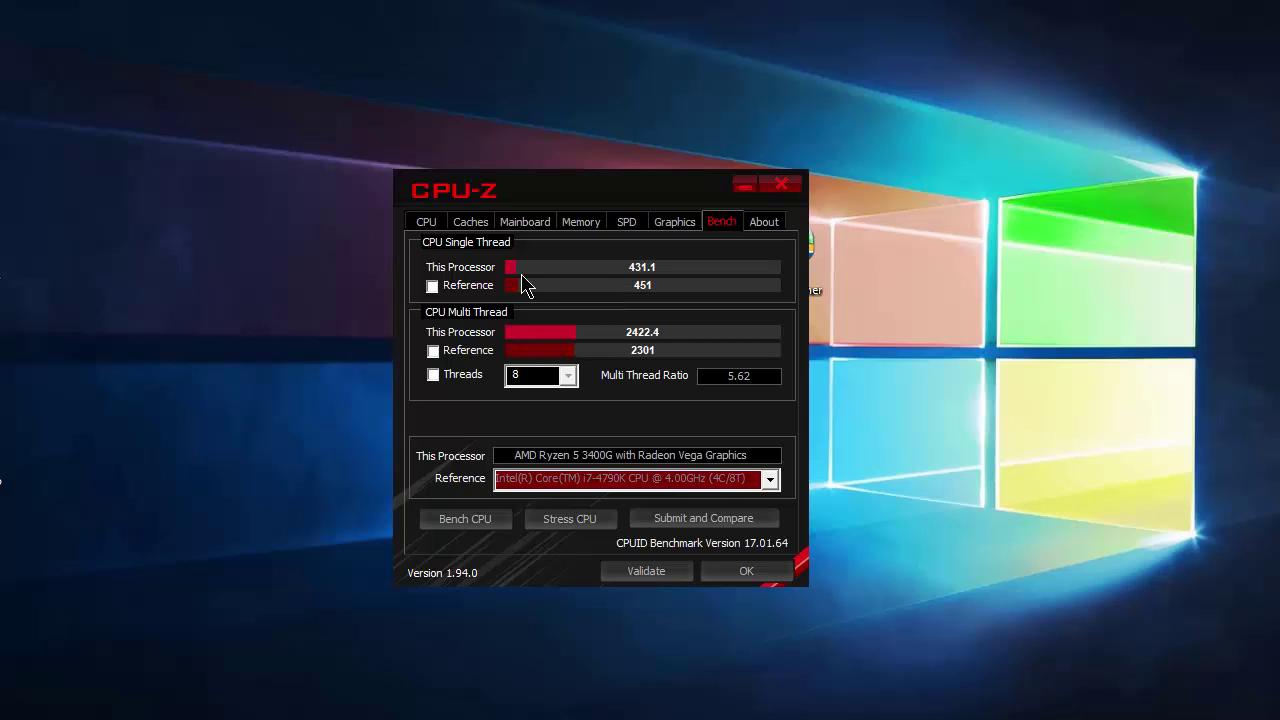
Step: Compare the benchmark against the Intel Core i7-2600K CPU @ 3.40GHz (4C/8T), ending with the Core 2 Duo E8500 @ 3.16GHz (2C/2T) as reference
{"action": "left_click", "coordinate": [771, 482]}
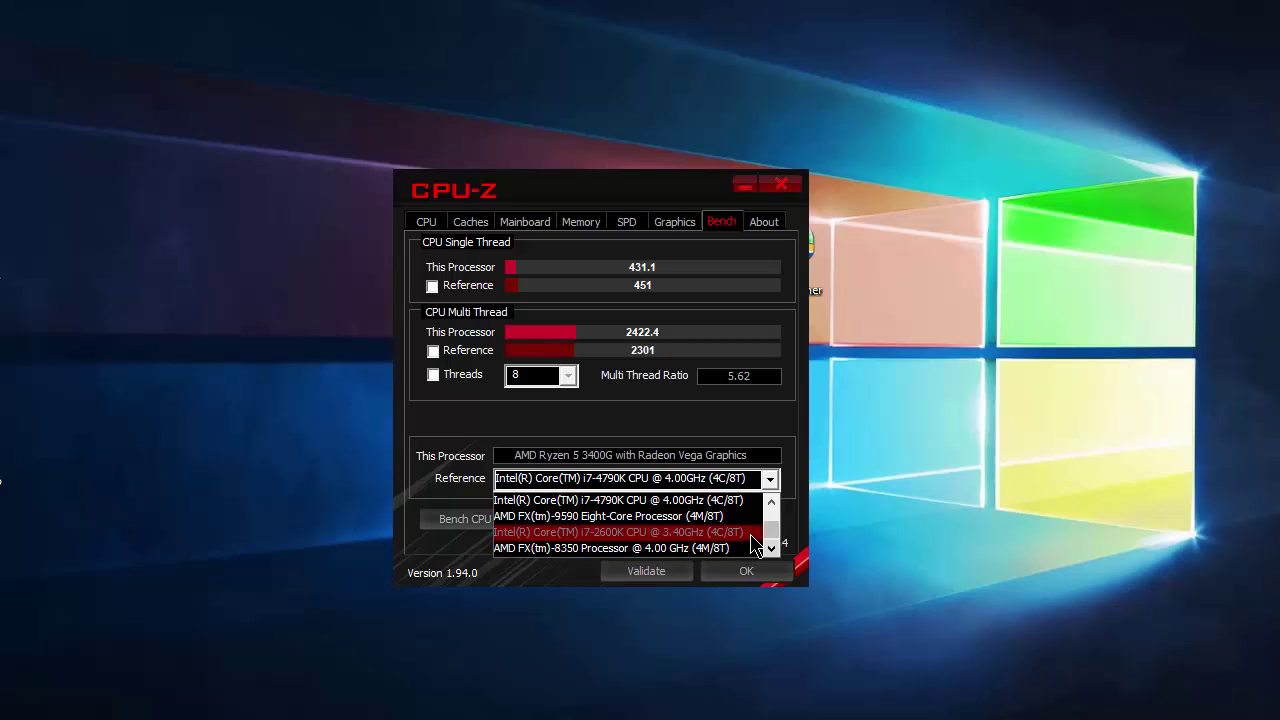
{"action": "left_click", "coordinate": [652, 532]}
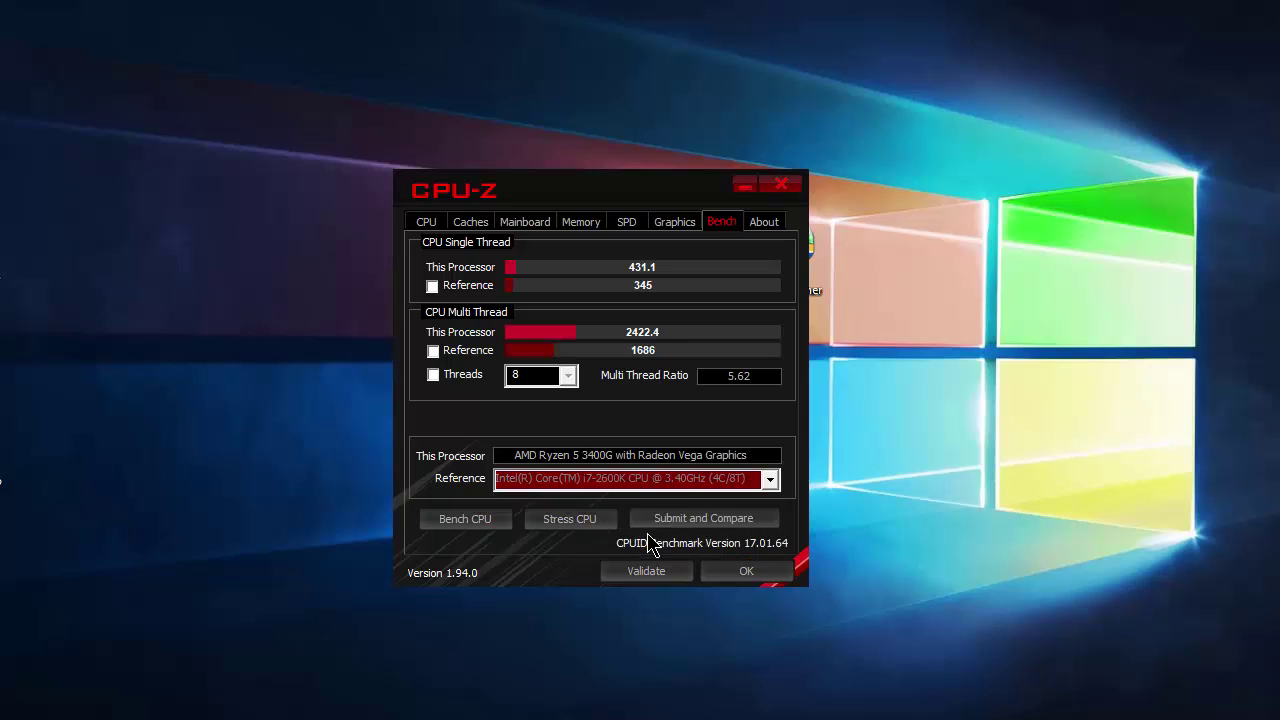
{"action": "left_click", "coordinate": [771, 482]}
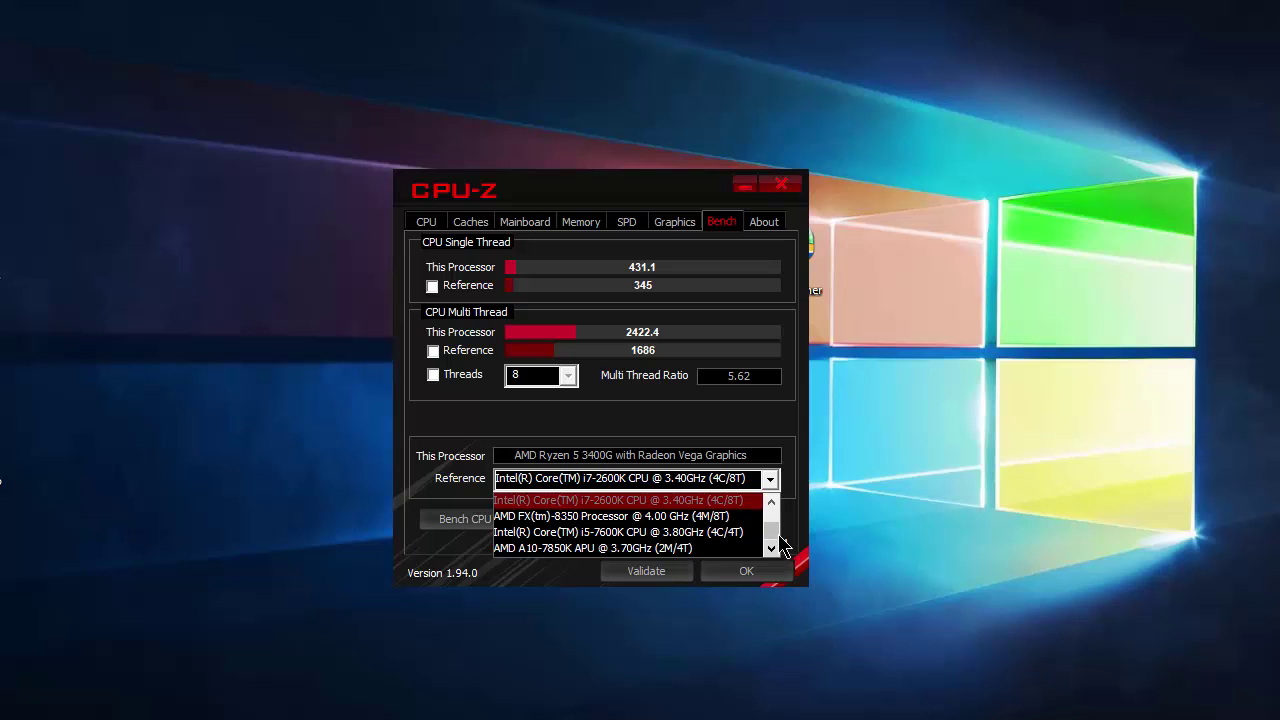
{"action": "left_click", "coordinate": [771, 548]}
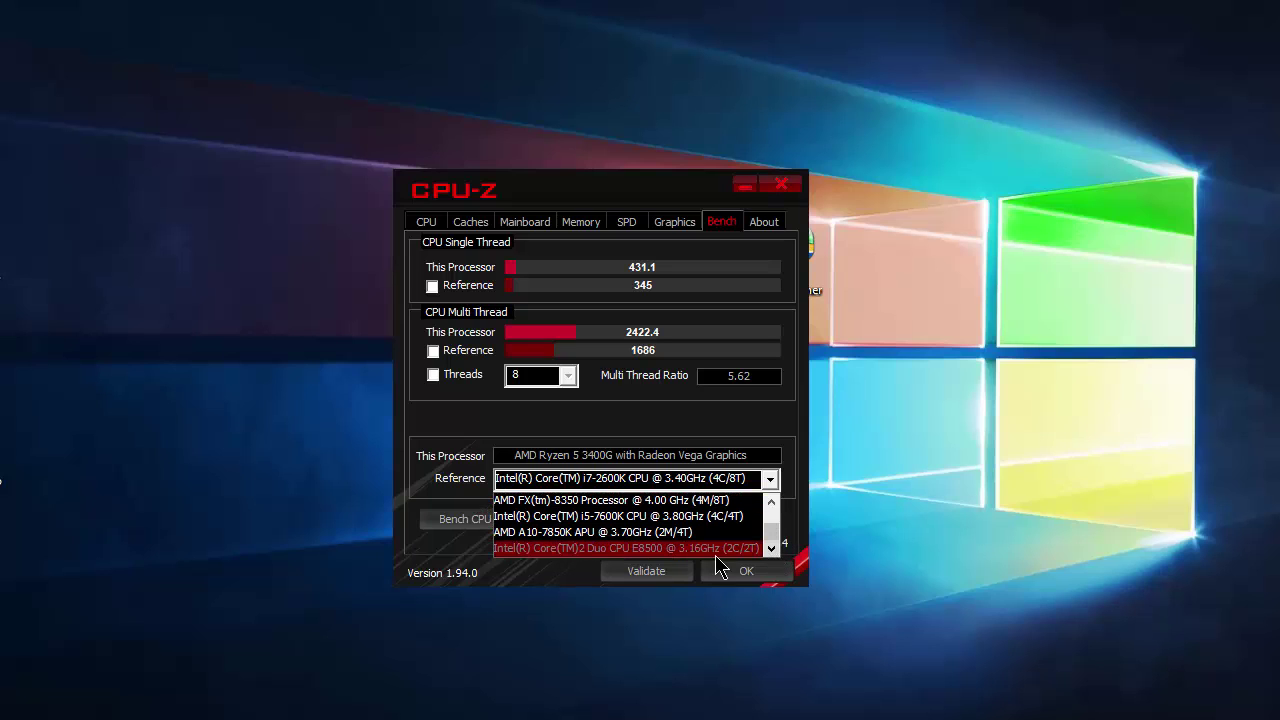
{"action": "left_click", "coordinate": [563, 548]}
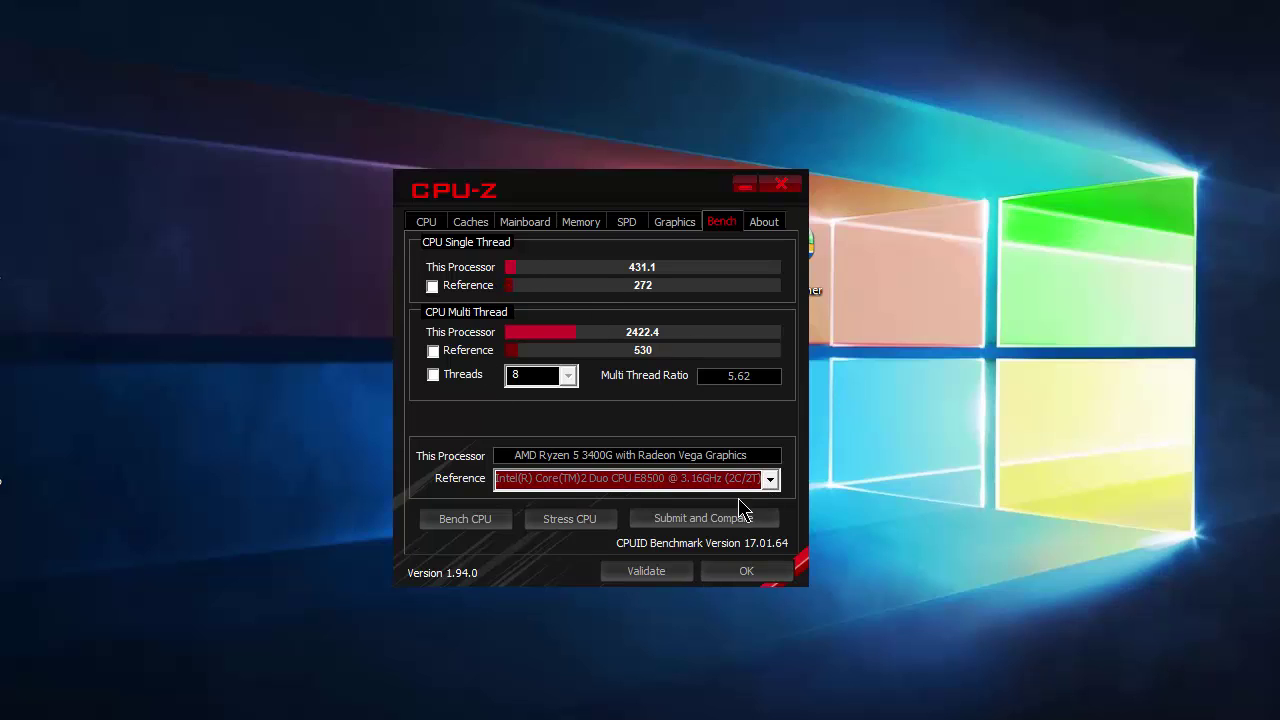
{"action": "left_click", "coordinate": [683, 479]}
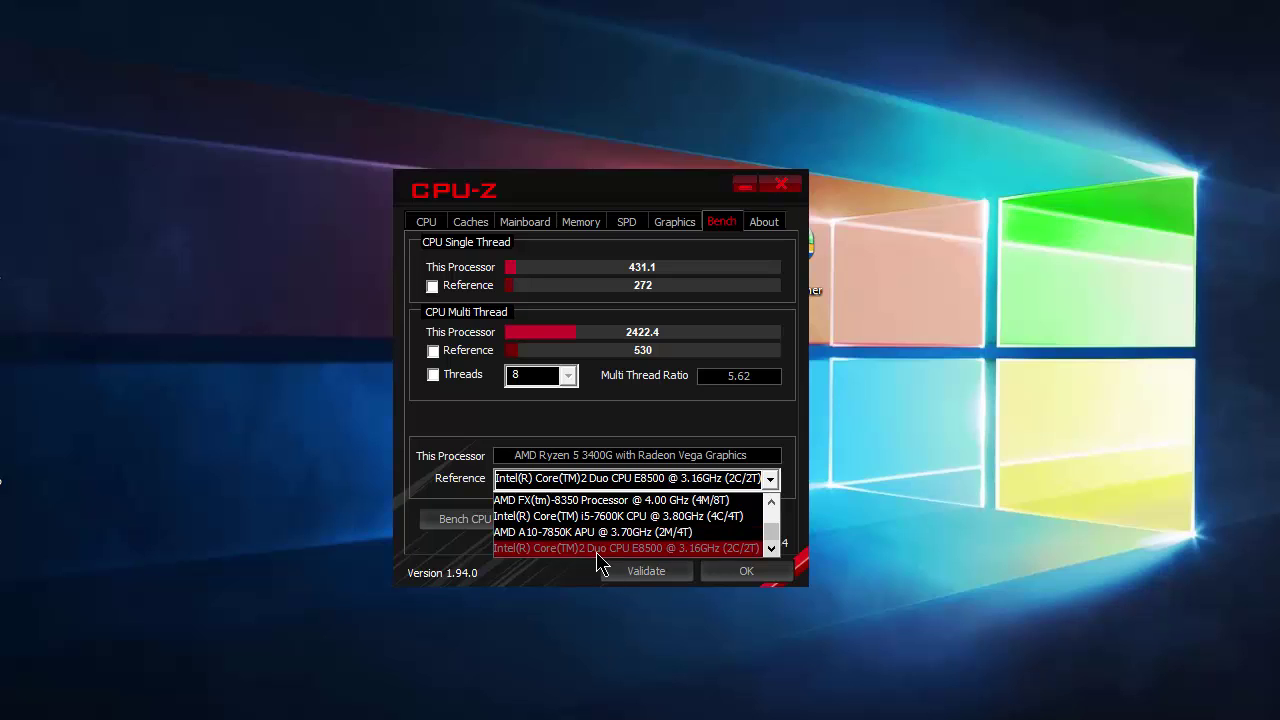
{"action": "left_click", "coordinate": [588, 549]}
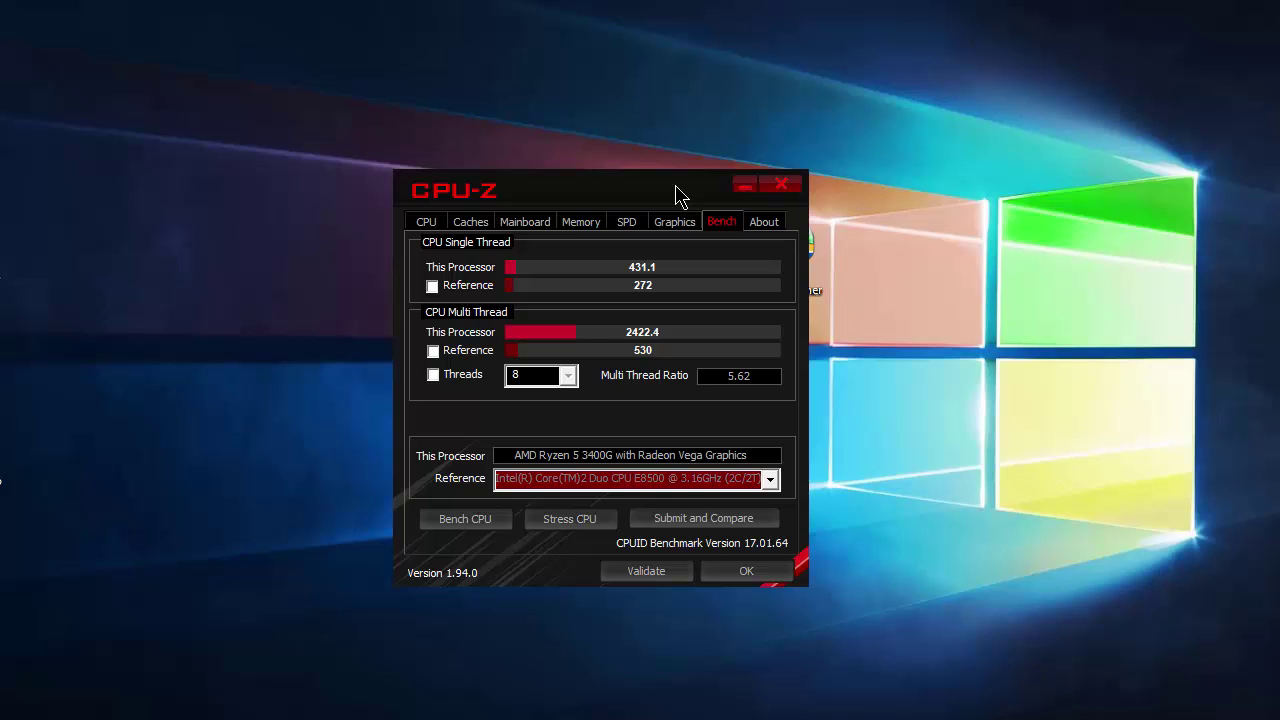
Step: Move the CPU-Z window off the MSI Afterburner shortcut and display the processor details
{"action": "left_click_drag", "start_coordinate": [676, 193], "coordinate": [579, 167]}
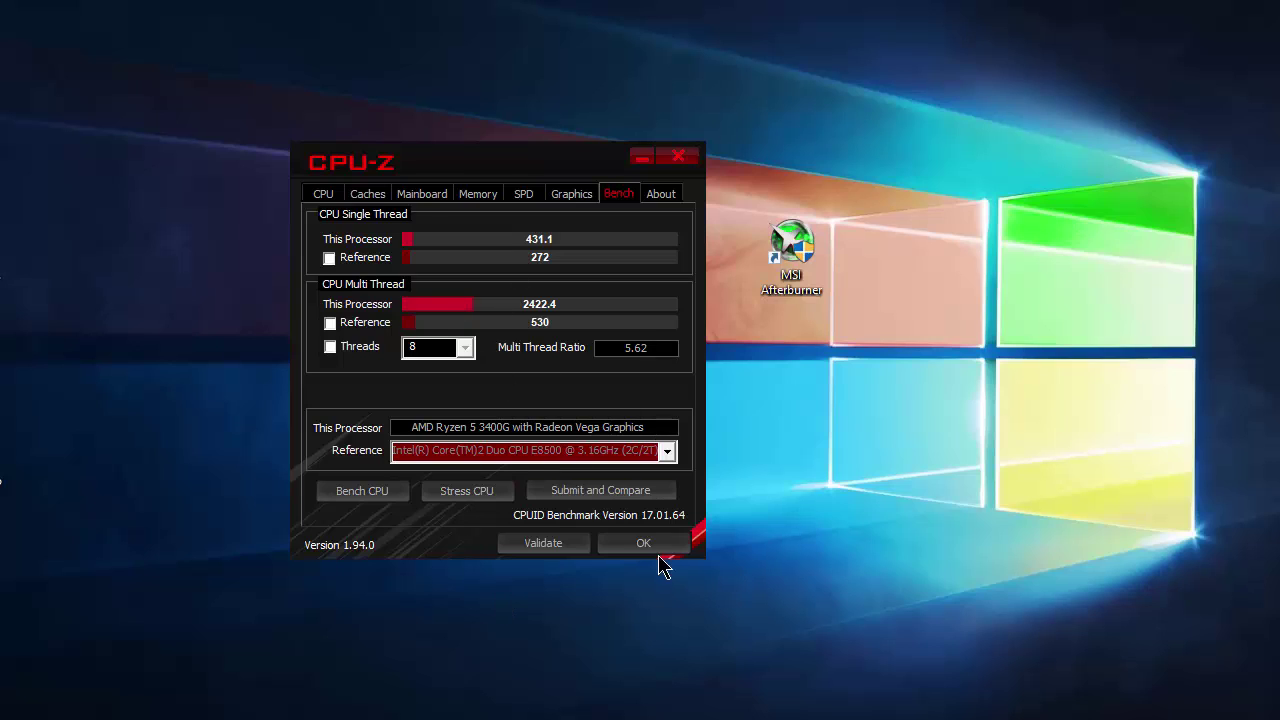
{"action": "left_click", "coordinate": [322, 195]}
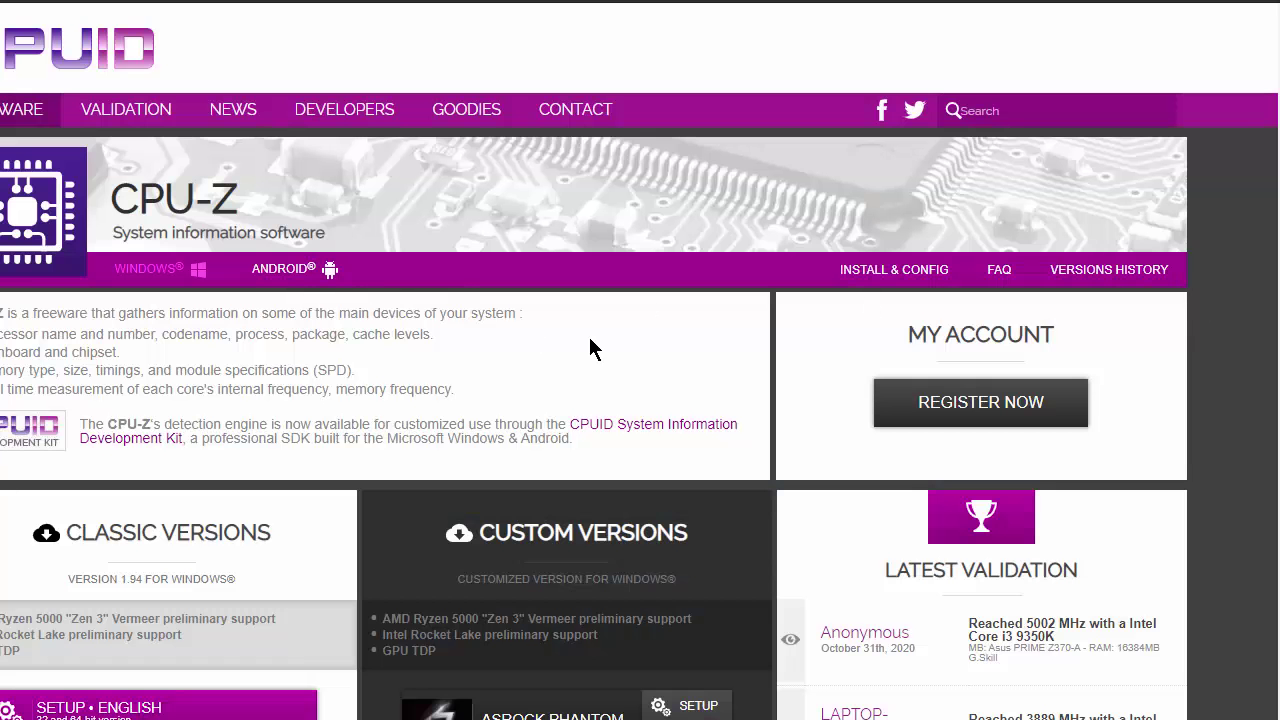
Step: Examine the classic and custom CPU-Z versions offered for download on the CPUID web page, including the ASRock, ASUS ROG, MSI and Gigabyte editions
{"action": "scroll", "coordinate": [601, 378], "scroll_direction": "down", "scroll_amount": 5}
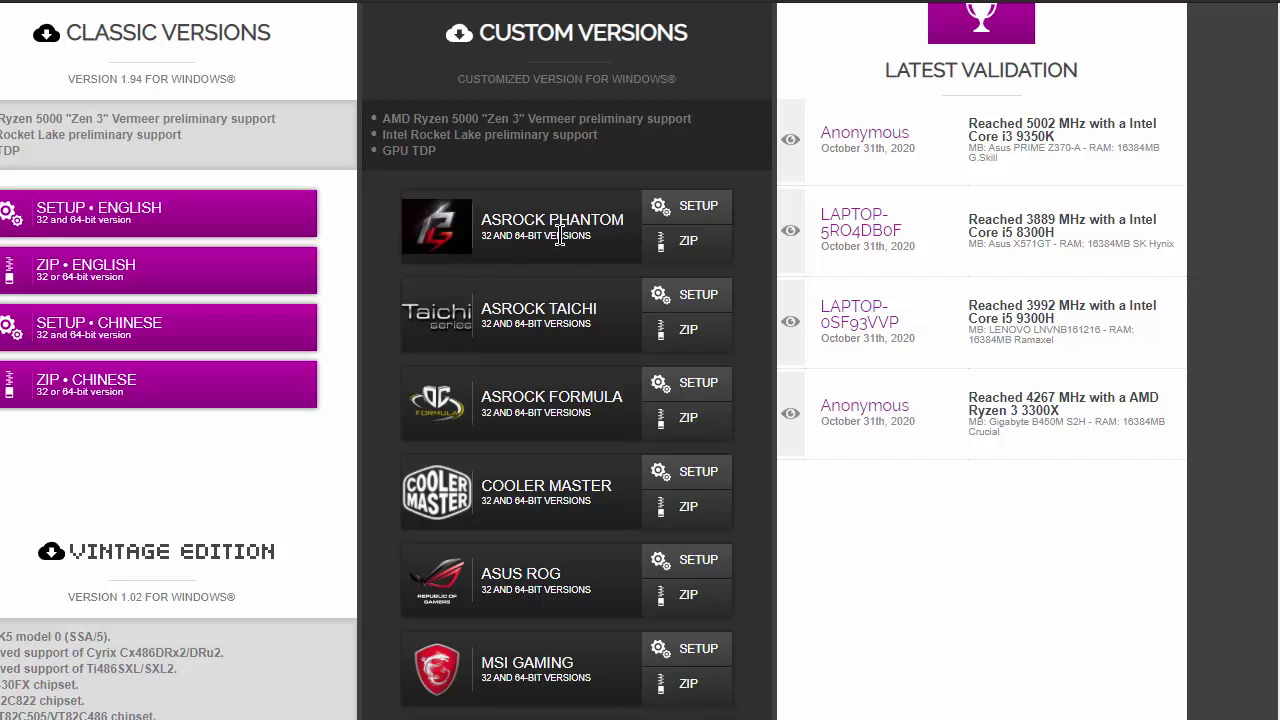
{"action": "scroll", "coordinate": [600, 657], "scroll_direction": "down", "scroll_amount": 1}
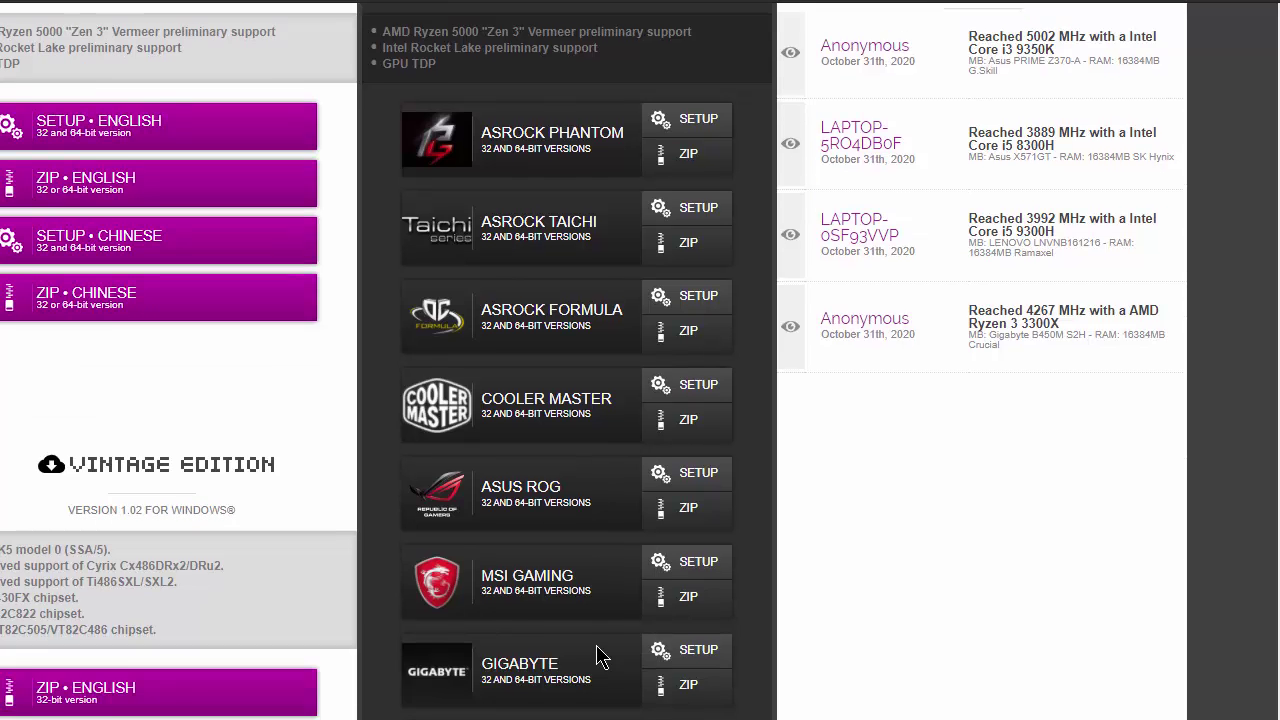
{"action": "scroll", "coordinate": [587, 601], "scroll_direction": "up", "scroll_amount": 1}
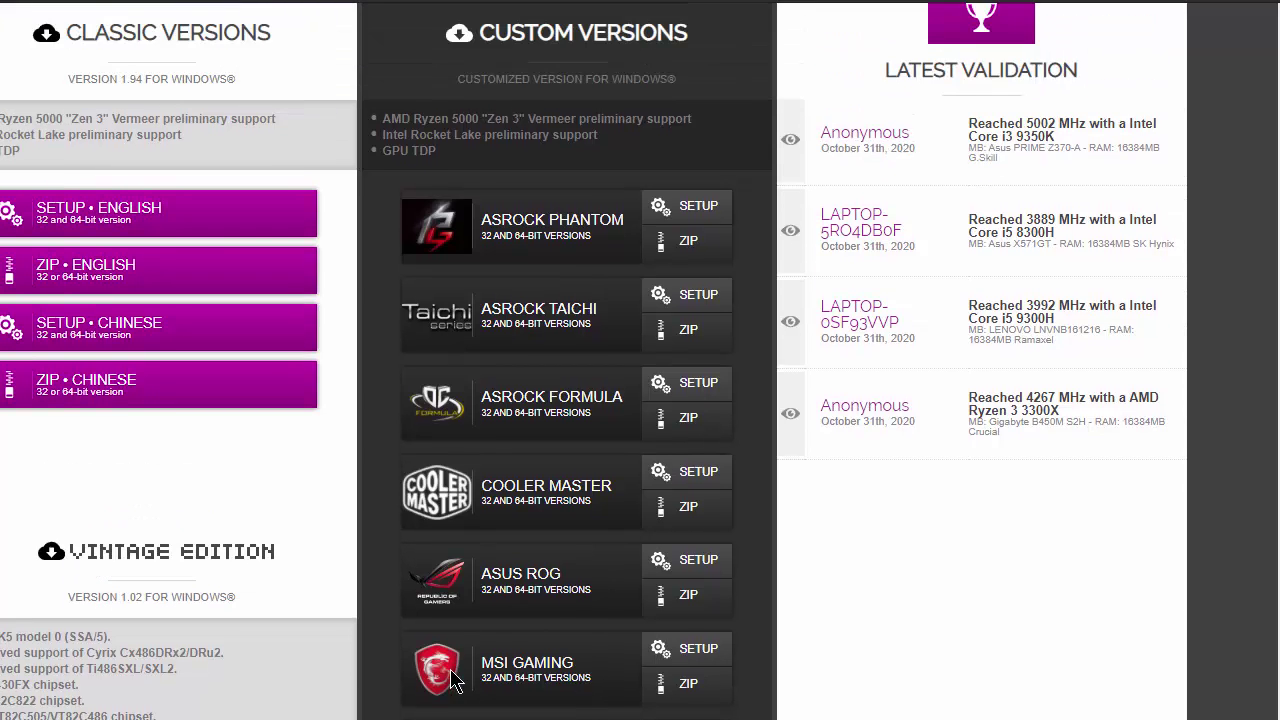
{"action": "scroll", "coordinate": [590, 640], "scroll_direction": "down", "scroll_amount": 3}
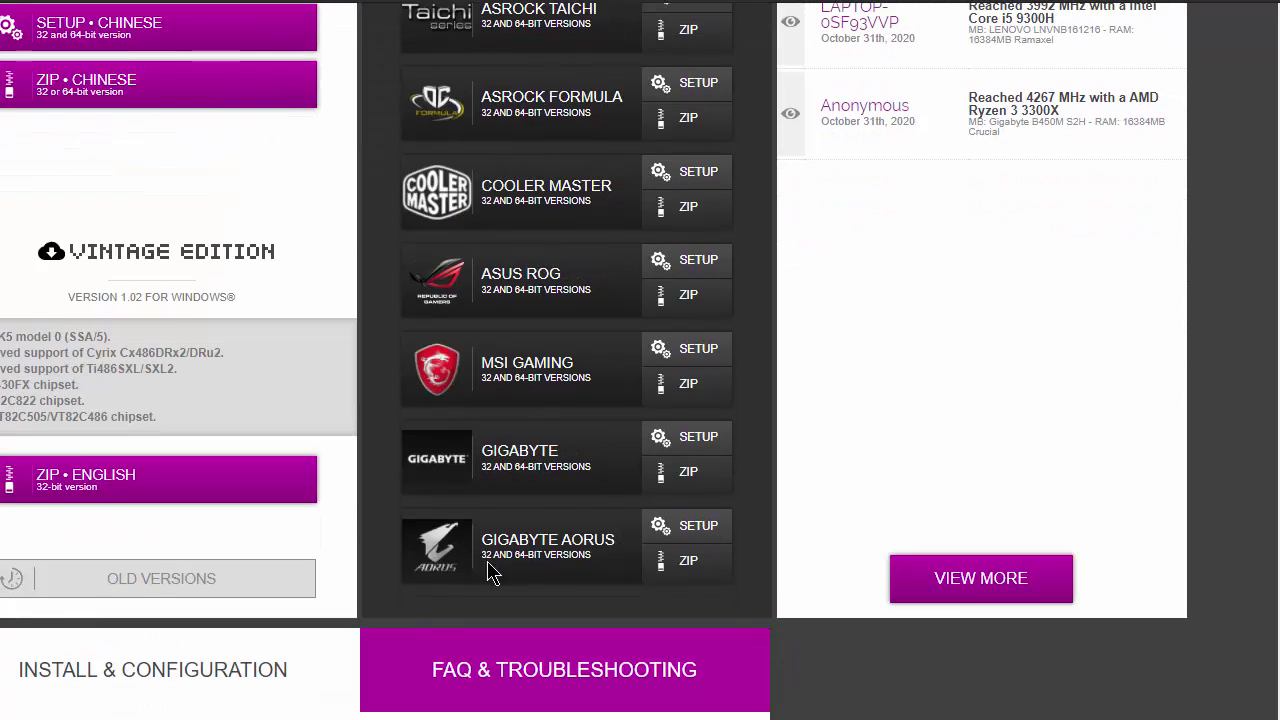
{"action": "scroll", "coordinate": [660, 560], "scroll_direction": "up", "scroll_amount": 2}
{"action": "scroll", "coordinate": [614, 617], "scroll_direction": "up", "scroll_amount": 1}
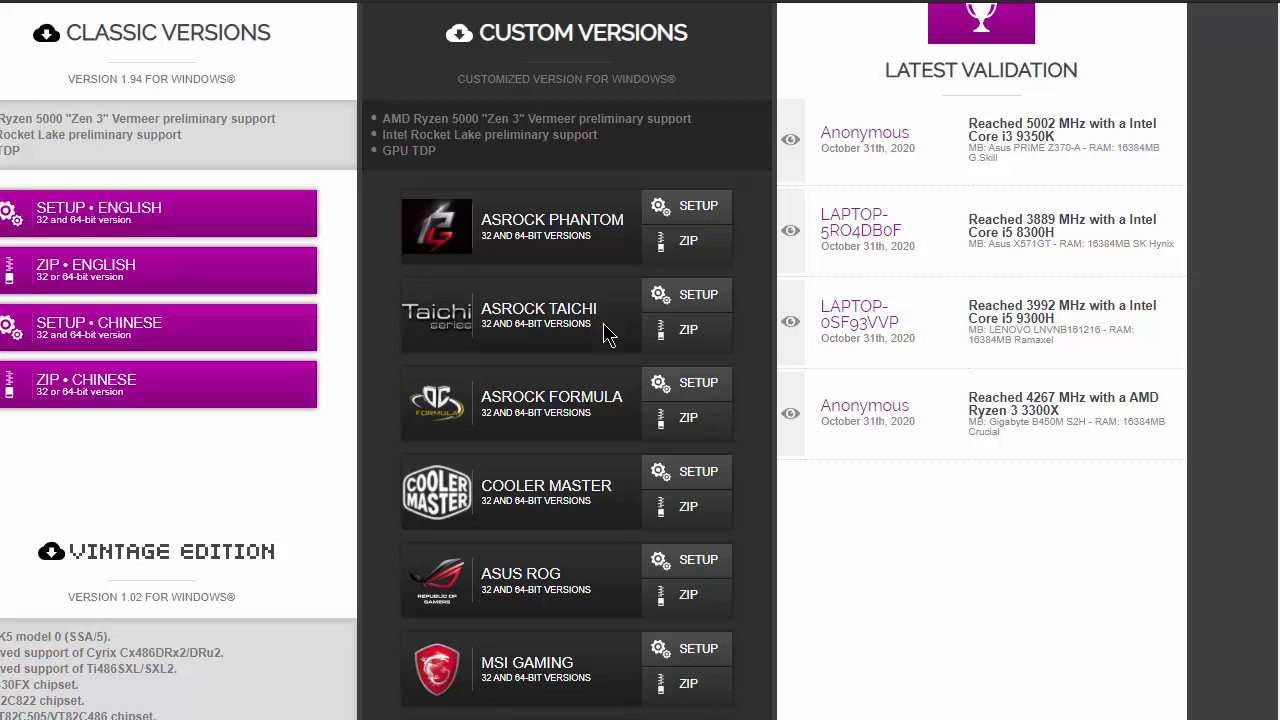
{"action": "scroll", "coordinate": [622, 402], "scroll_direction": "up", "scroll_amount": 2}
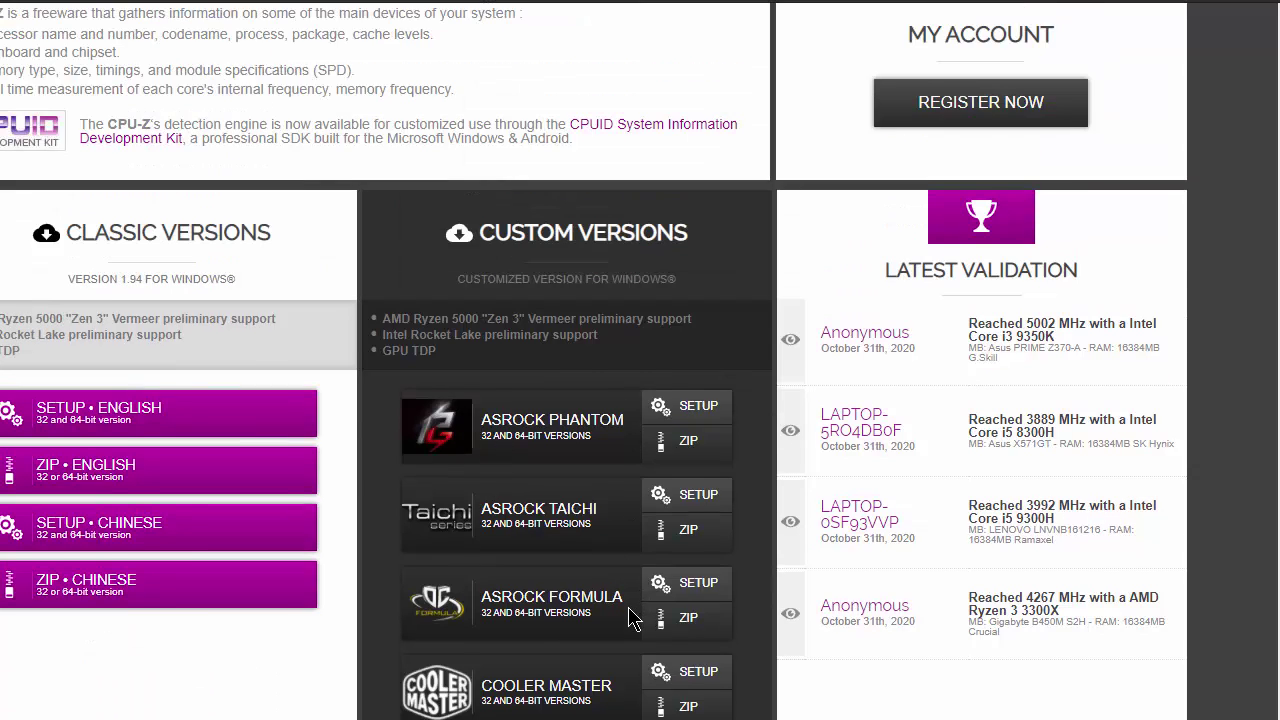
{"action": "scroll", "coordinate": [635, 615], "scroll_direction": "down", "scroll_amount": 1}
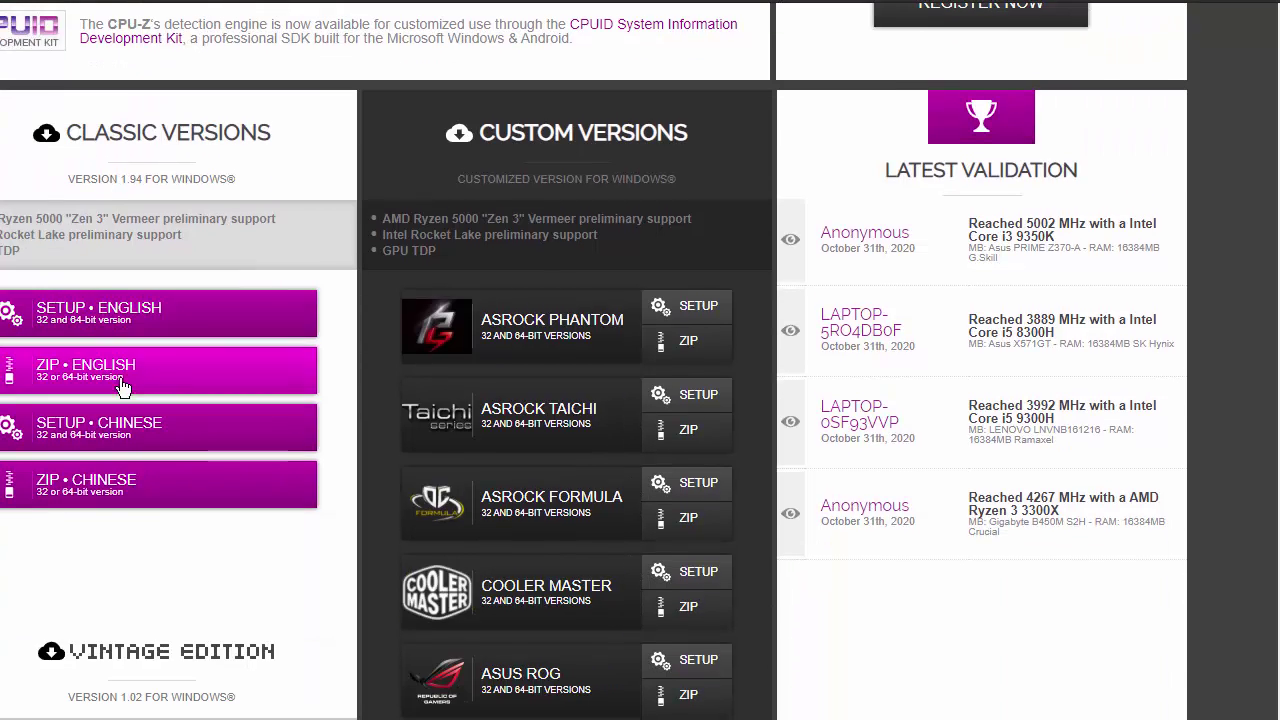
{"action": "scroll", "coordinate": [655, 421], "scroll_direction": "down", "scroll_amount": 1}
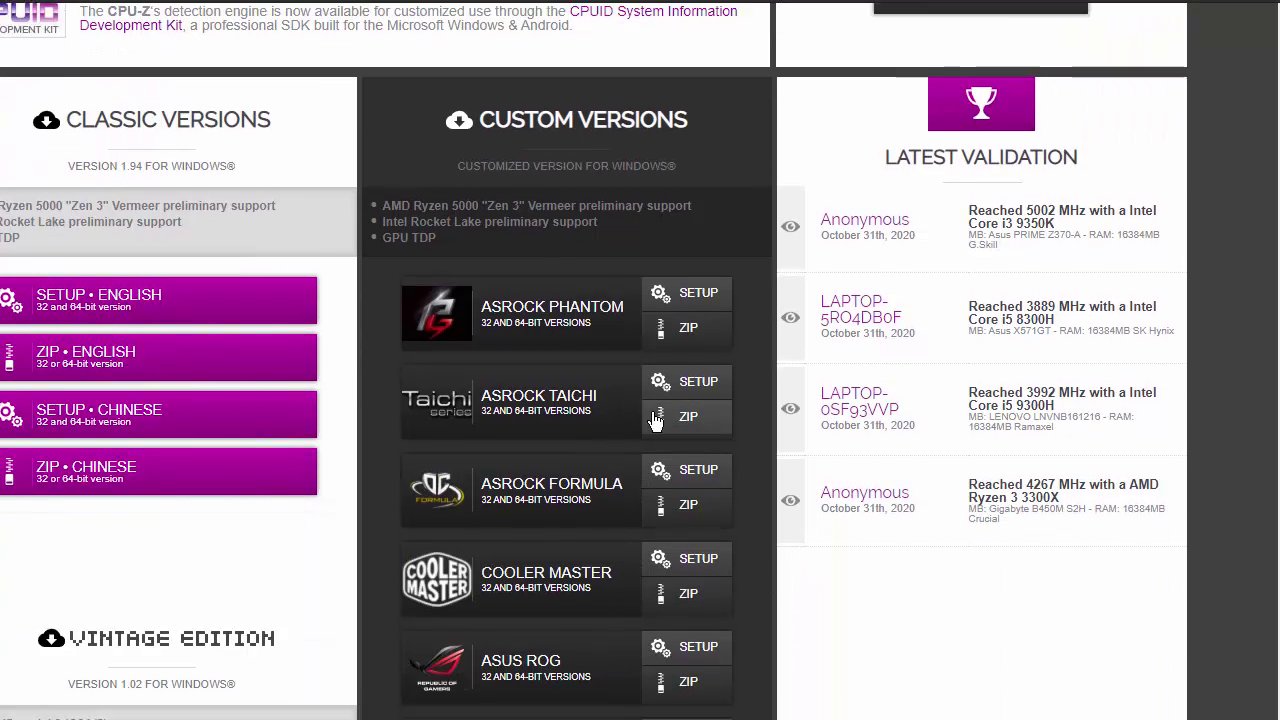
{"action": "scroll", "coordinate": [655, 421], "scroll_direction": "down", "scroll_amount": 5}
{"action": "scroll", "coordinate": [655, 421], "scroll_direction": "up", "scroll_amount": 5}
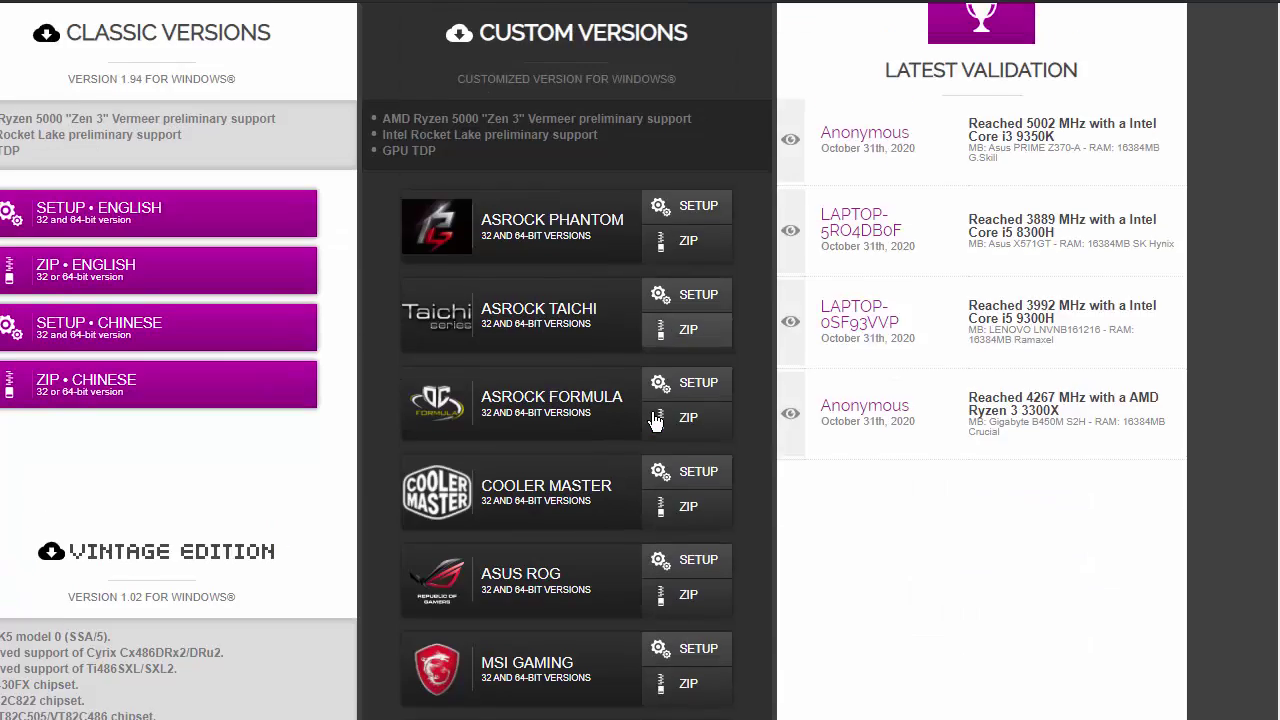
{"action": "scroll", "coordinate": [655, 421], "scroll_direction": "up", "scroll_amount": 5}
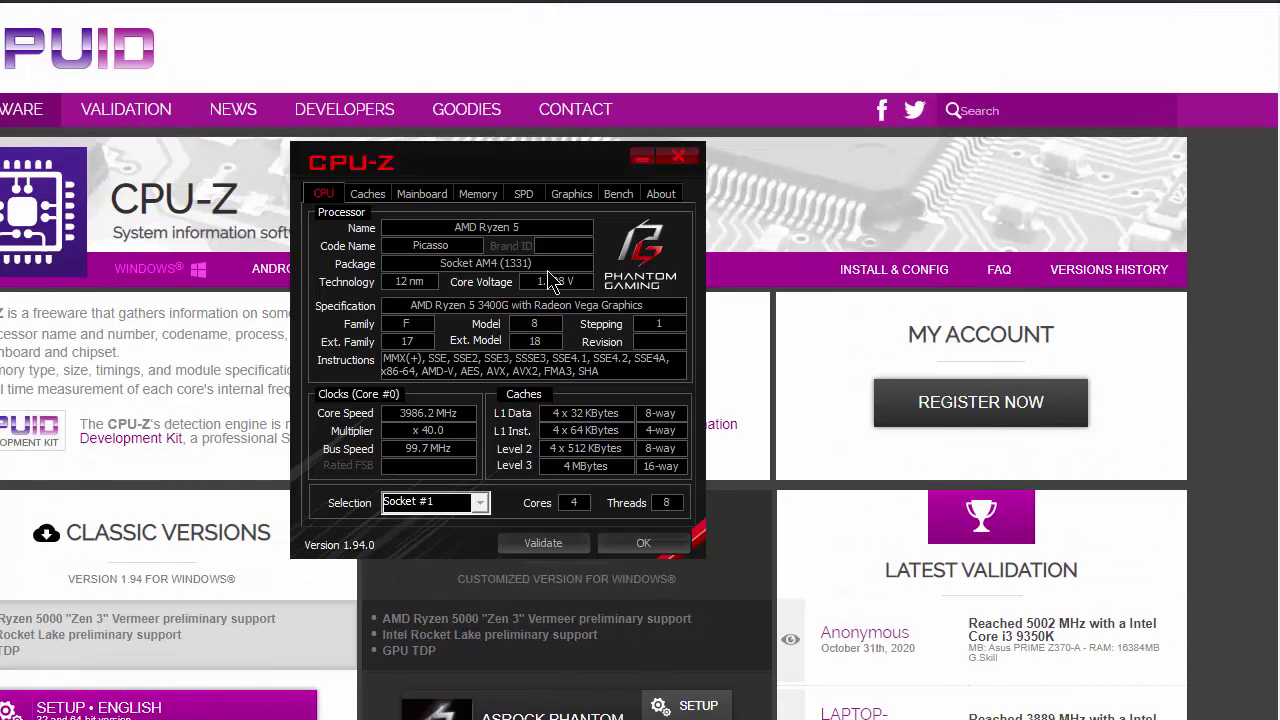
Step: Open Task Manager, place it over the CPU-Z window, and check the performance details of the GPU, memory and CPU
{"action": "key", "text": "ctrl+shift+Escape"}
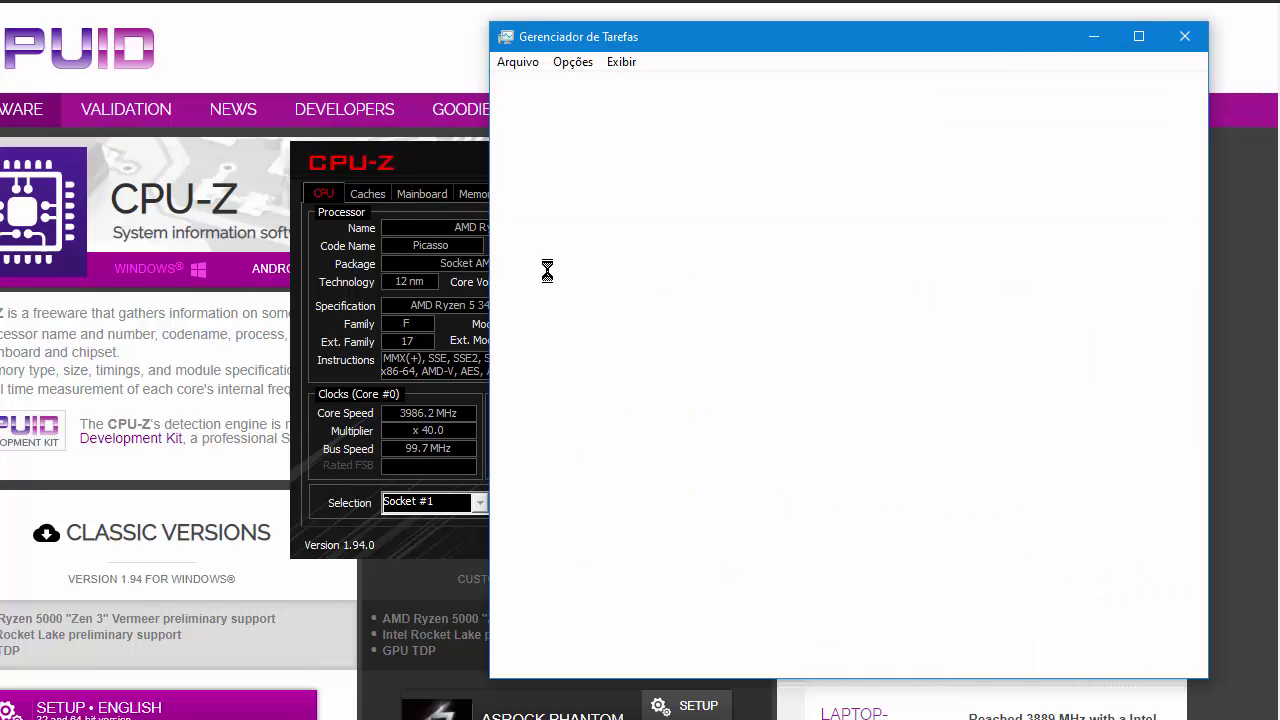
{"action": "left_click_drag", "start_coordinate": [751, 49], "coordinate": [500, 90]}
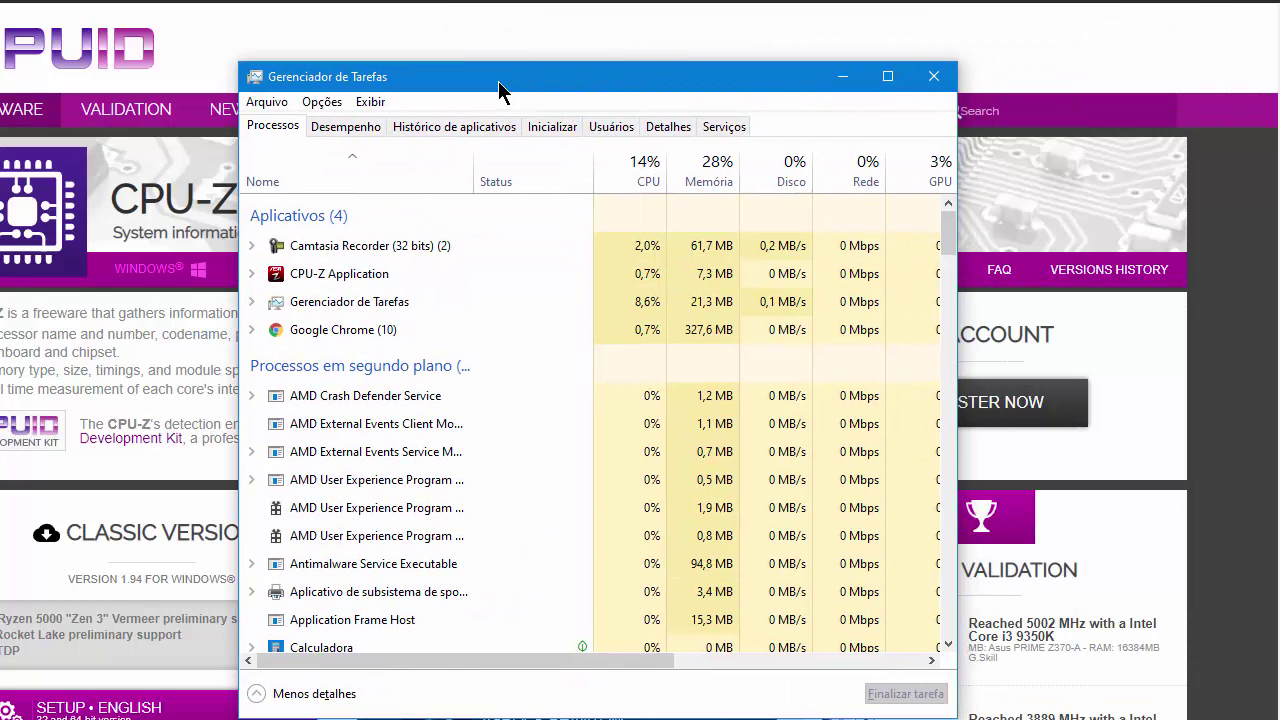
{"action": "left_click", "coordinate": [363, 126]}
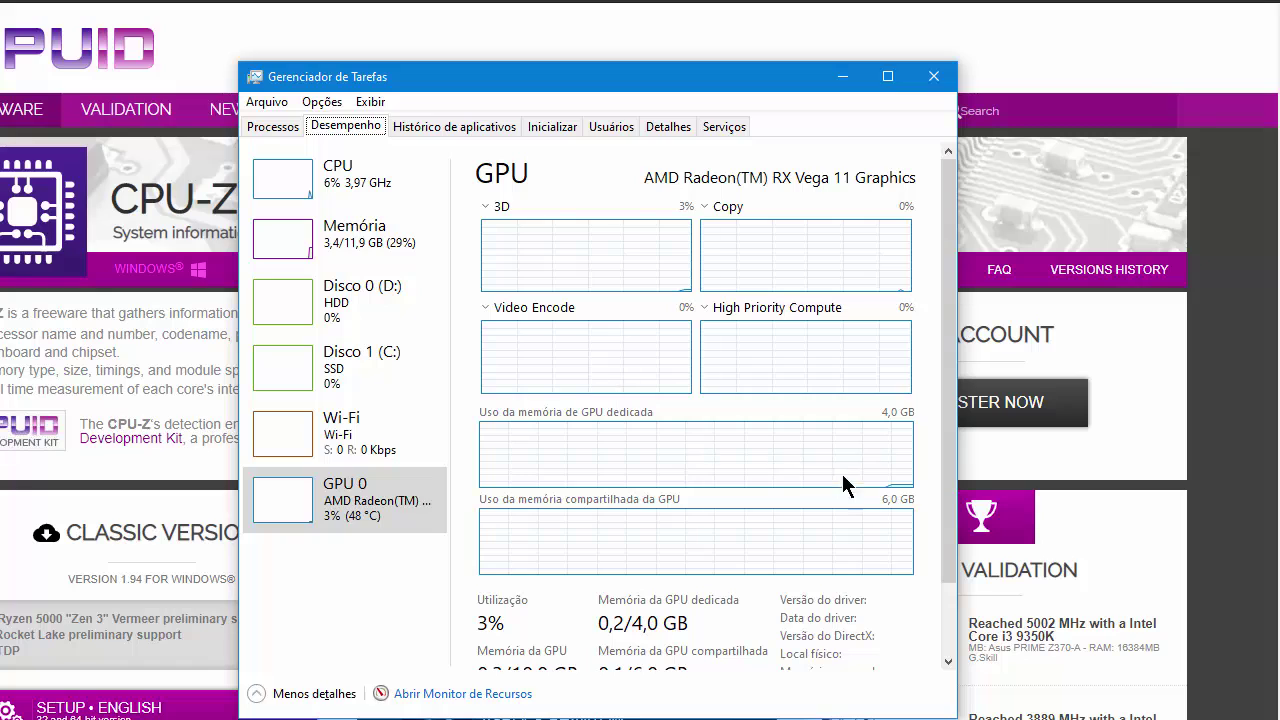
{"action": "scroll", "coordinate": [952, 567], "scroll_direction": "down", "scroll_amount": 2}
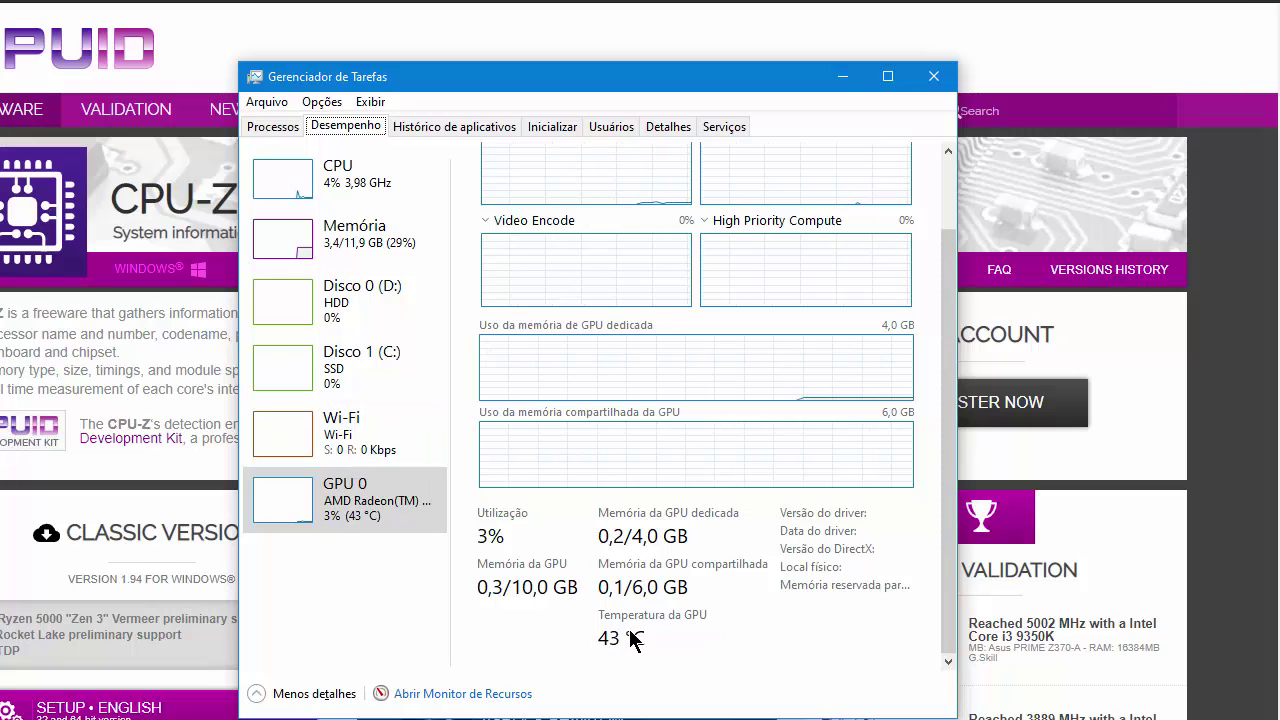
{"action": "left_click", "coordinate": [434, 240]}
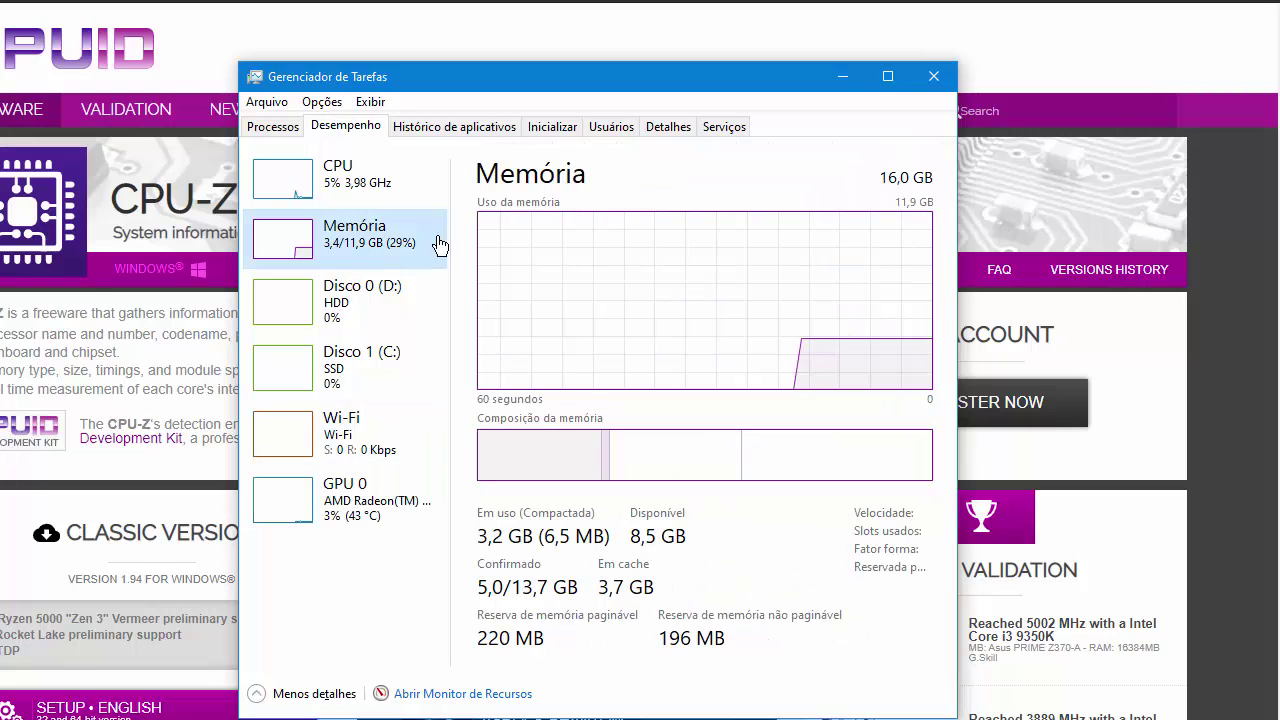
{"action": "left_click", "coordinate": [380, 185]}
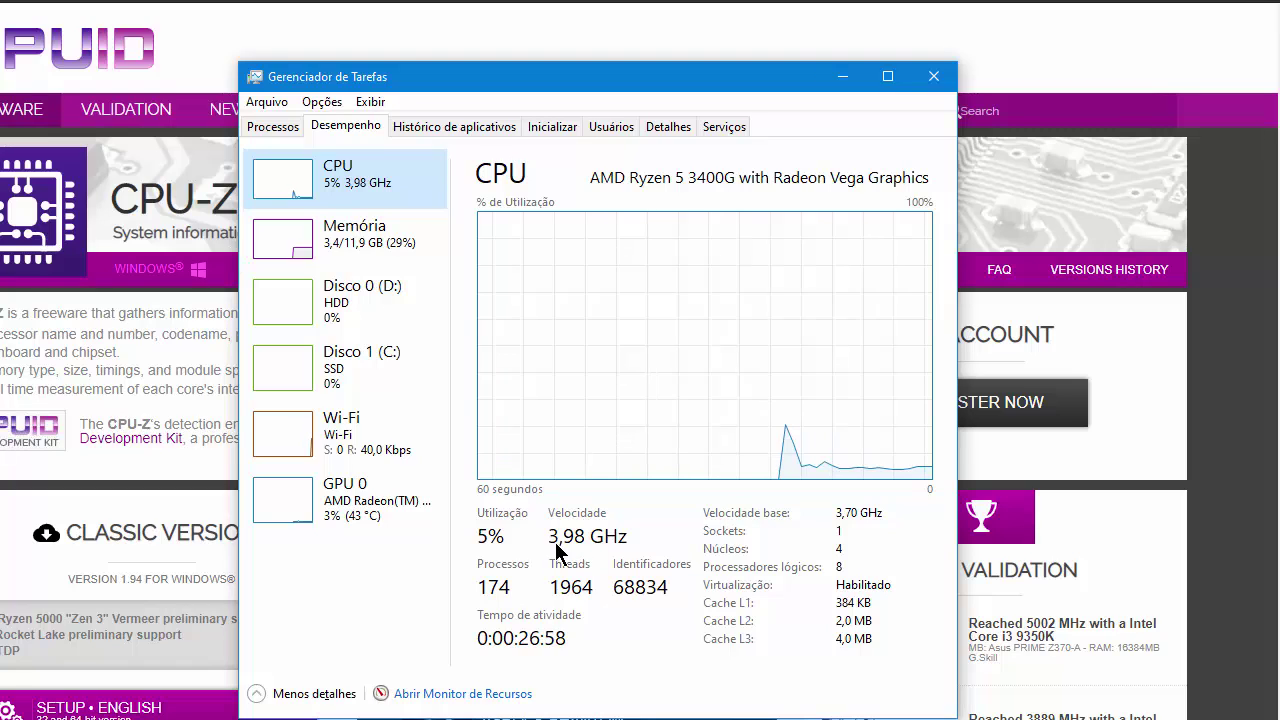